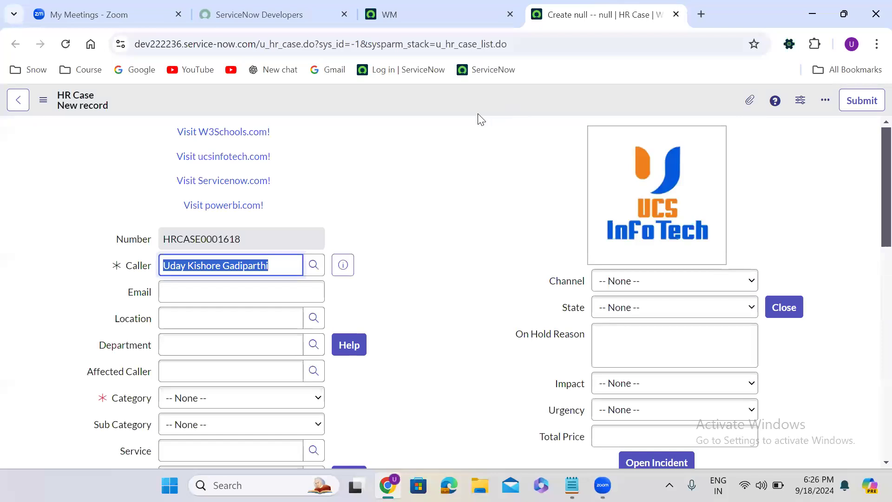
- Duplicate the HR case form tab and reload the new HR case form
{"action": "right_click", "coordinate": [568, 21]}
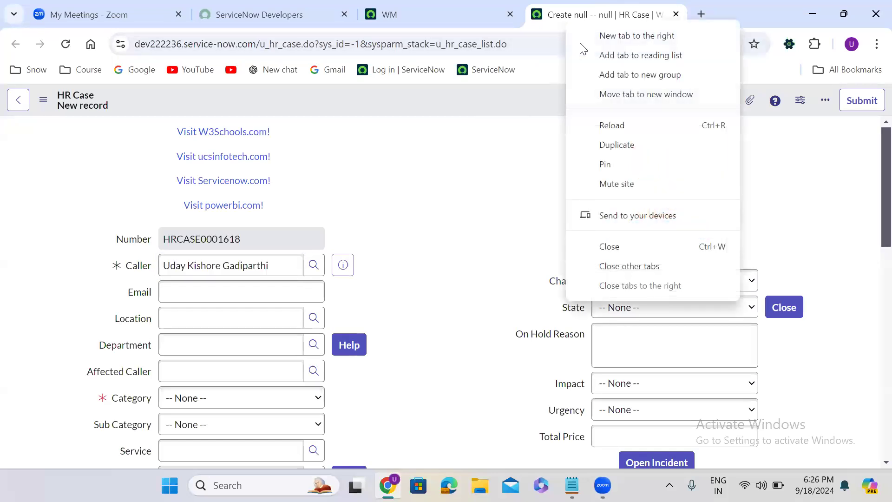
{"action": "left_click", "coordinate": [609, 146]}
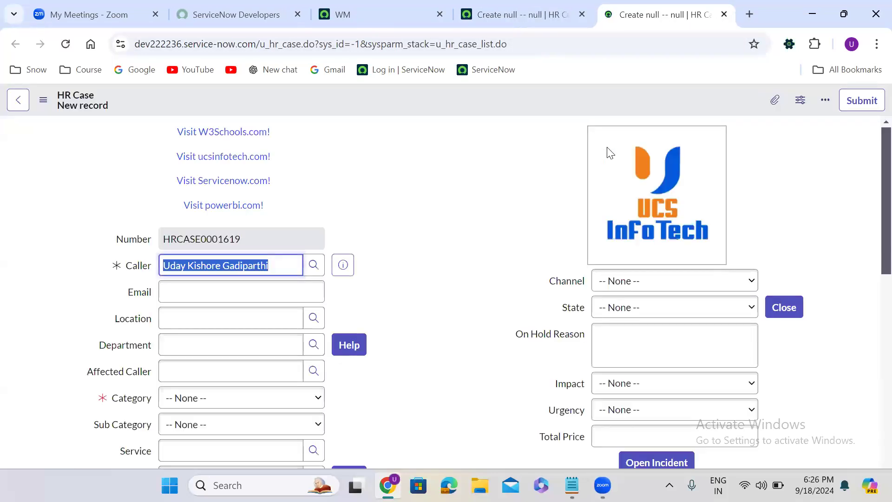
{"action": "left_click", "coordinate": [413, 97]}
{"action": "key", "text": "ctrl+r"}
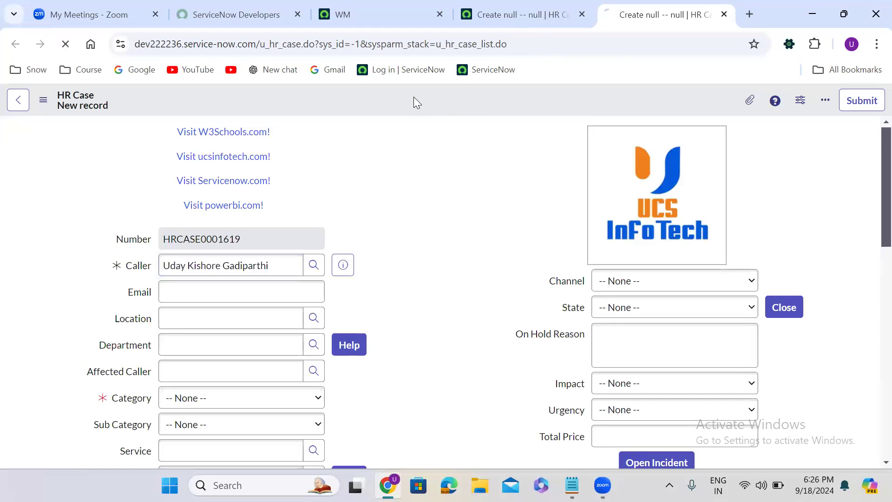
- Open the business rules configured for the HR Case table from the form
{"action": "right_click", "coordinate": [413, 96]}
{"action": "left_click", "coordinate": [415, 97]}
{"action": "right_click", "coordinate": [415, 98]}
{"action": "mouse_move", "coordinate": [446, 126]}
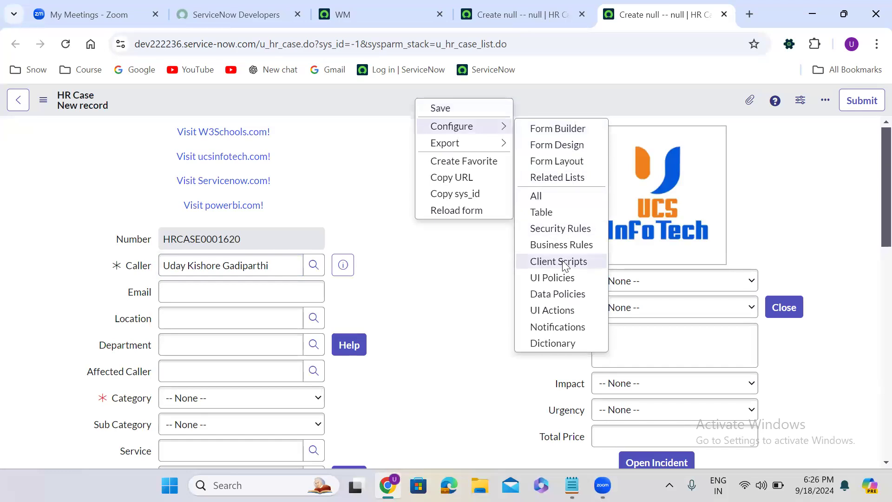
{"action": "left_click", "coordinate": [560, 246]}
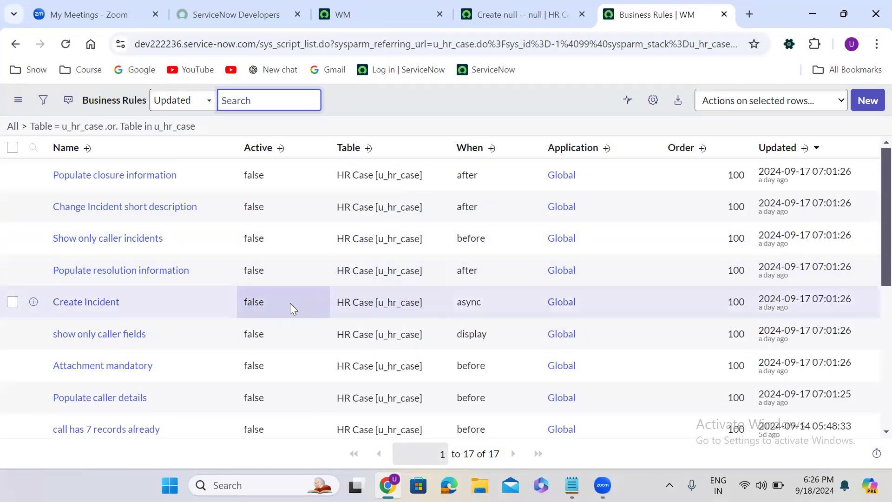
- Set the Create Incident business rule's Active value to true in the list and confirm it
{"action": "left_click", "coordinate": [271, 304]}
{"action": "double_click", "coordinate": [271, 304]}
{"action": "left_click", "coordinate": [271, 304]}
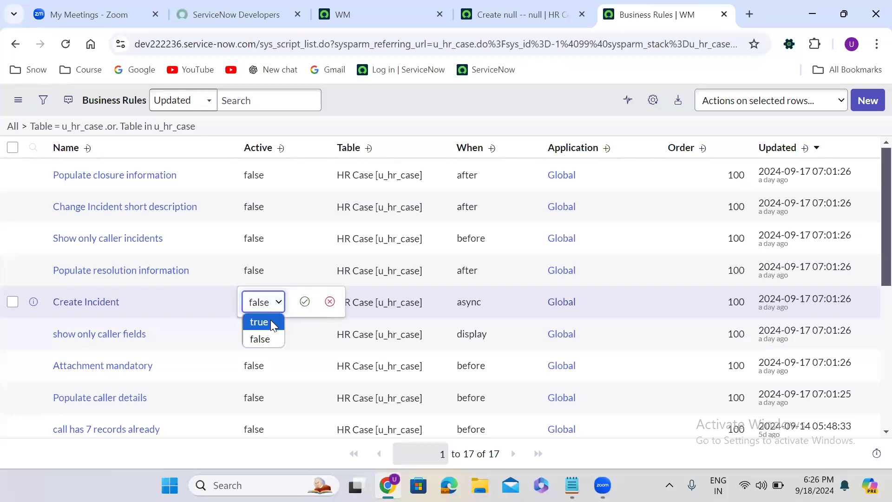
{"action": "left_click", "coordinate": [273, 323]}
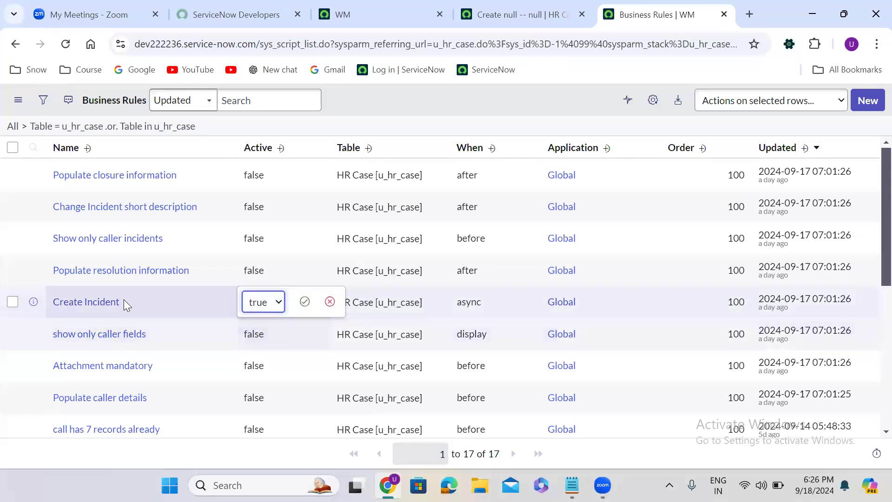
{"action": "right_click", "coordinate": [34, 302]}
{"action": "left_click", "coordinate": [306, 301]}
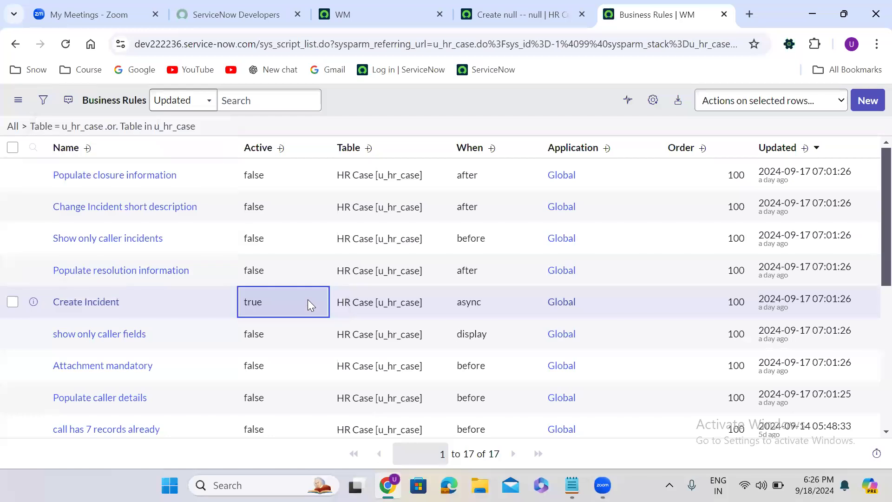
- Open the Create Incident business rule record in a new browser tab
{"action": "right_click", "coordinate": [33, 302]}
{"action": "left_click", "coordinate": [108, 140]}
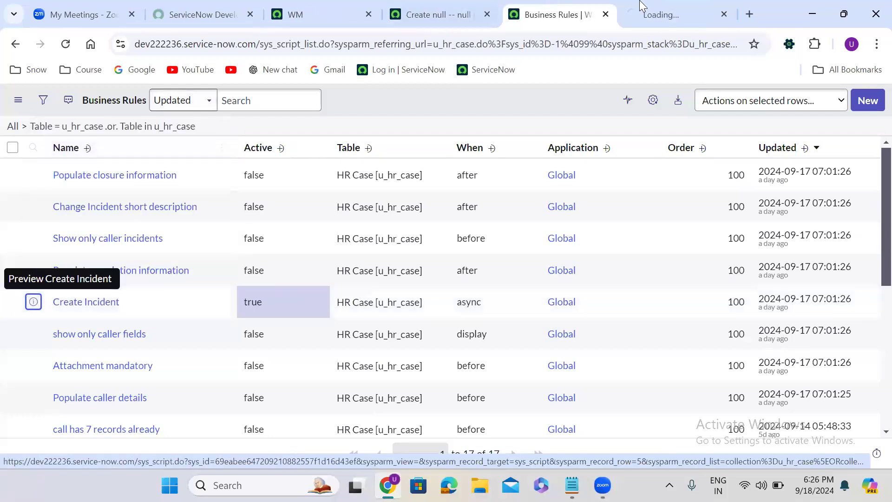
{"action": "left_click", "coordinate": [648, 4]}
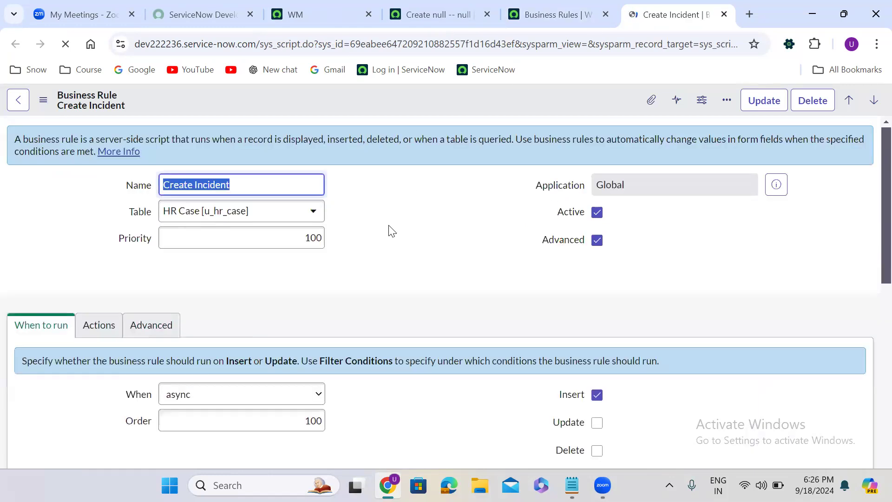
- Change the Create Incident rule's When setting to after
{"action": "left_click", "coordinate": [389, 226]}
{"action": "scroll", "coordinate": [389, 226], "scroll_direction": "down", "scroll_amount": 1}
{"action": "scroll", "coordinate": [390, 228], "scroll_direction": "down", "scroll_amount": 4}
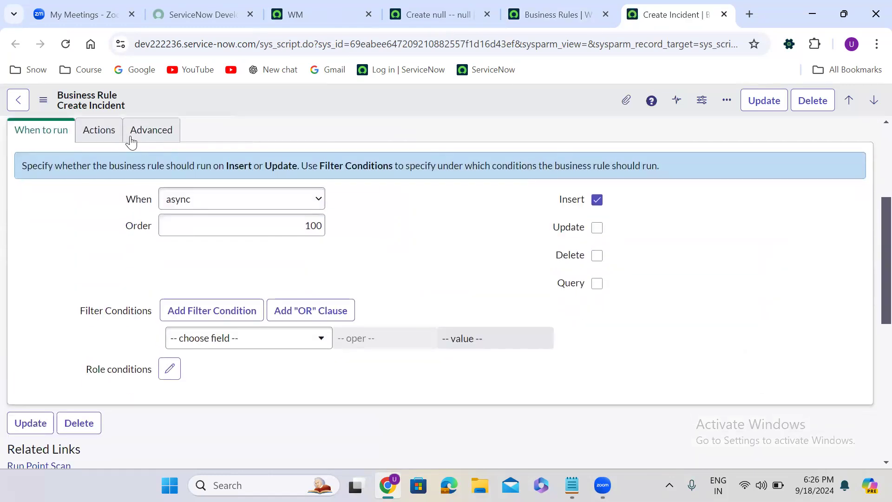
{"action": "left_click", "coordinate": [196, 200]}
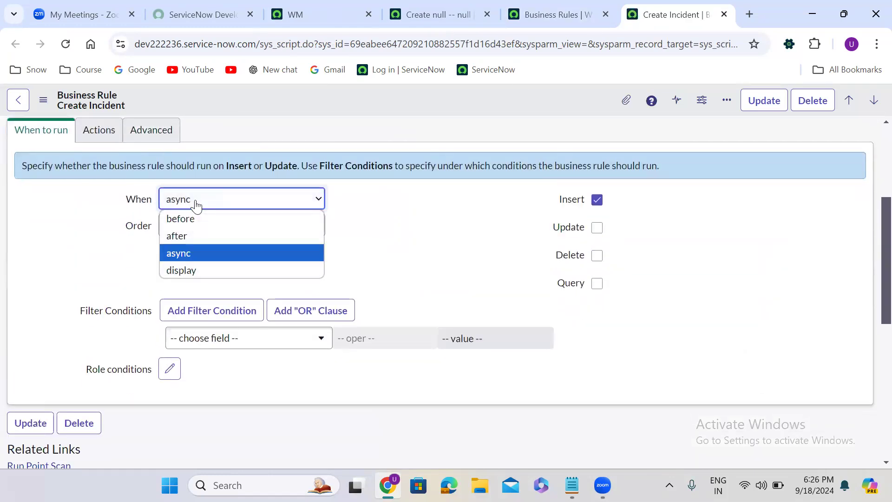
{"action": "left_click", "coordinate": [195, 236]}
- Remove the for-loop line wrapping the incident creation code in the Advanced script
{"action": "left_click", "coordinate": [154, 139]}
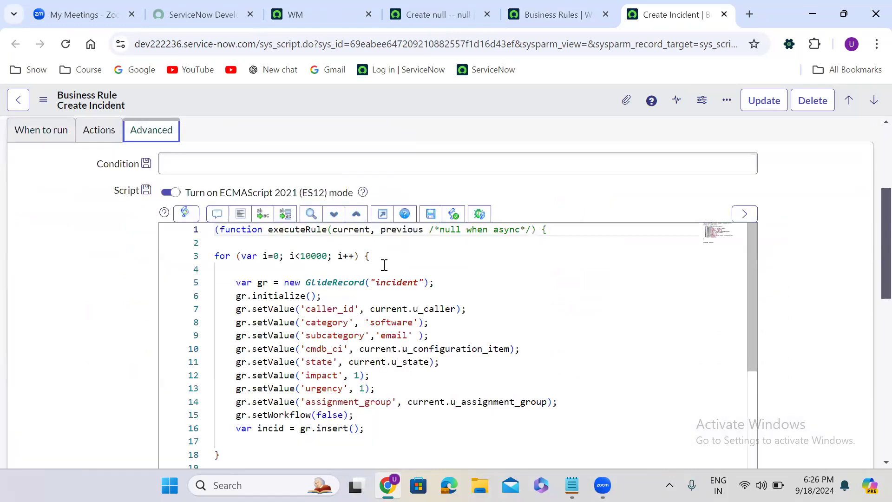
{"action": "triple_click", "coordinate": [221, 256]}
{"action": "key", "text": "BackSpace"}
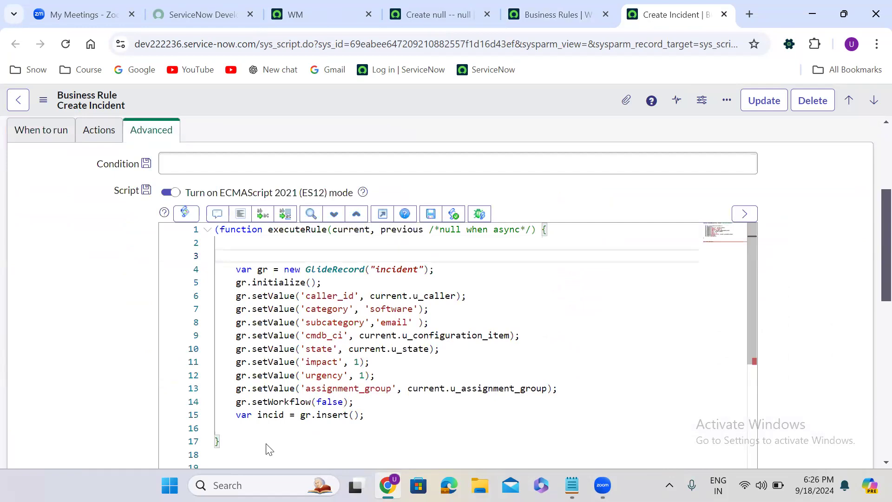
{"action": "left_click", "coordinate": [240, 438]}
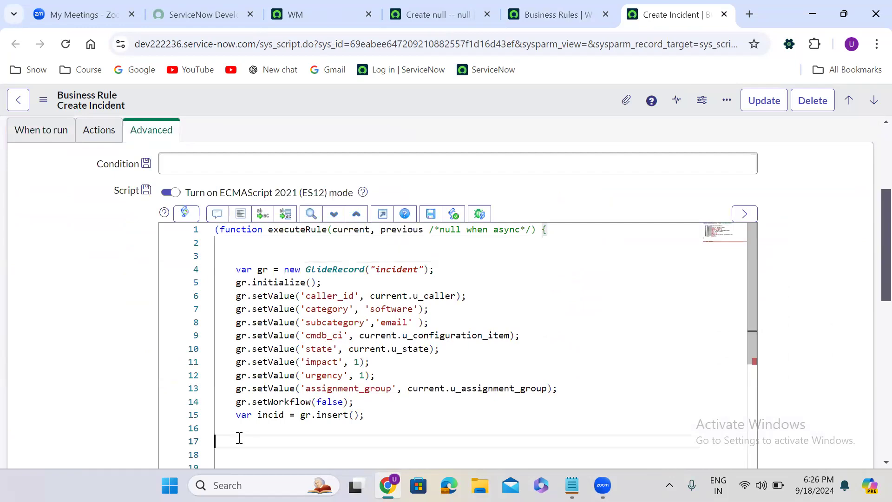
- Save the Create Incident business rule
{"action": "right_click", "coordinate": [453, 97]}
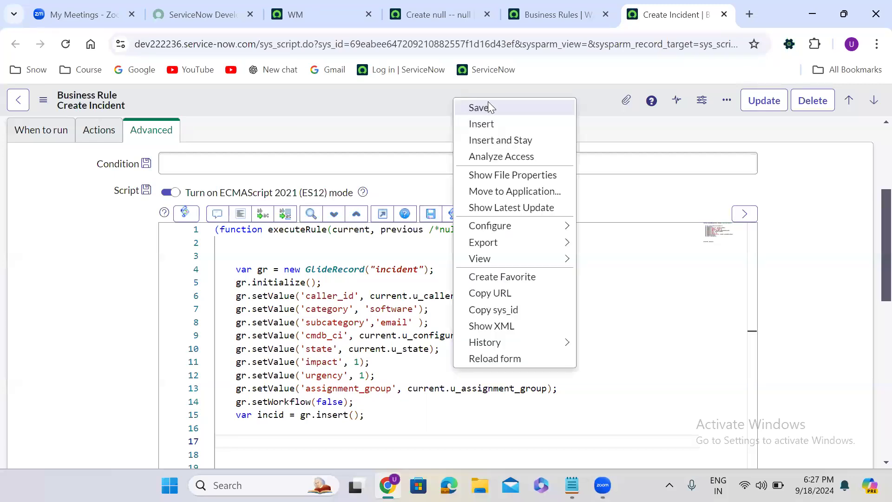
{"action": "left_click", "coordinate": [503, 107]}
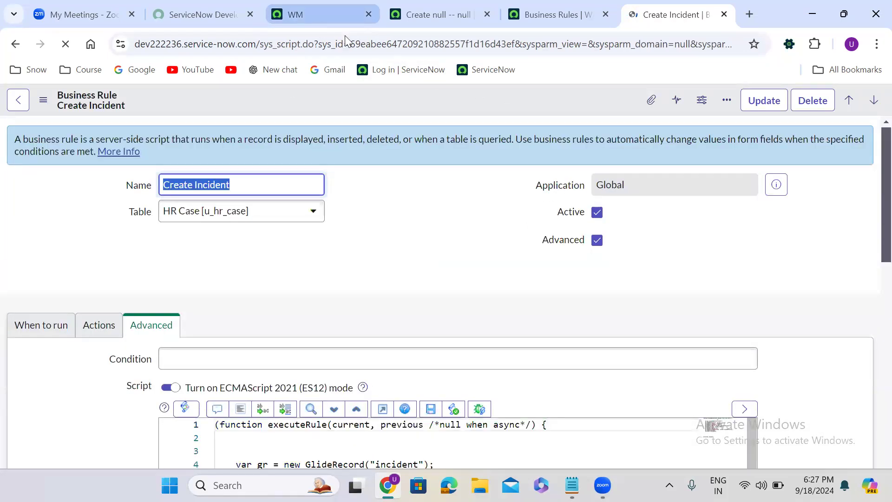
- Reload the original HR case form and move the business rule tab beside it
{"action": "left_click", "coordinate": [449, 11]}
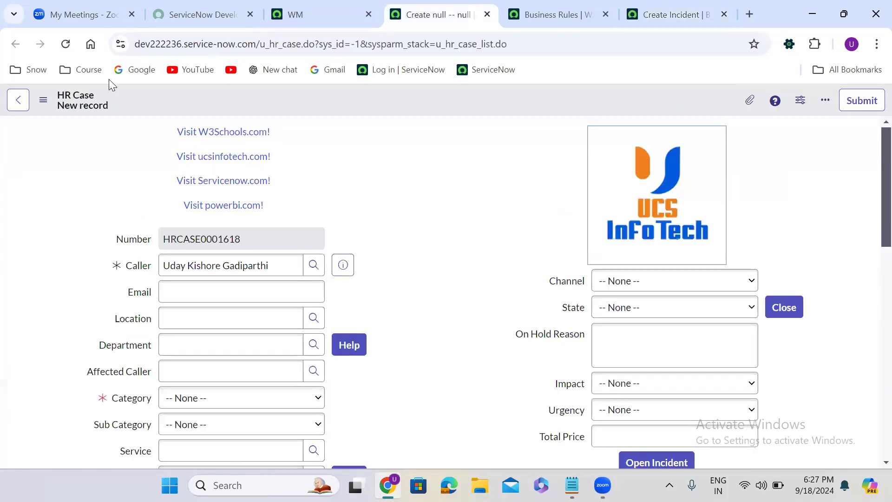
{"action": "left_click", "coordinate": [66, 45]}
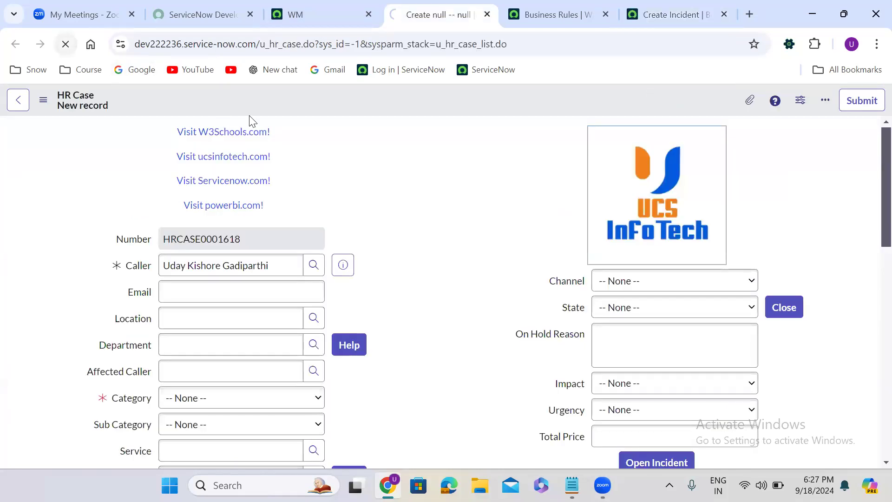
{"action": "left_click", "coordinate": [411, 175]}
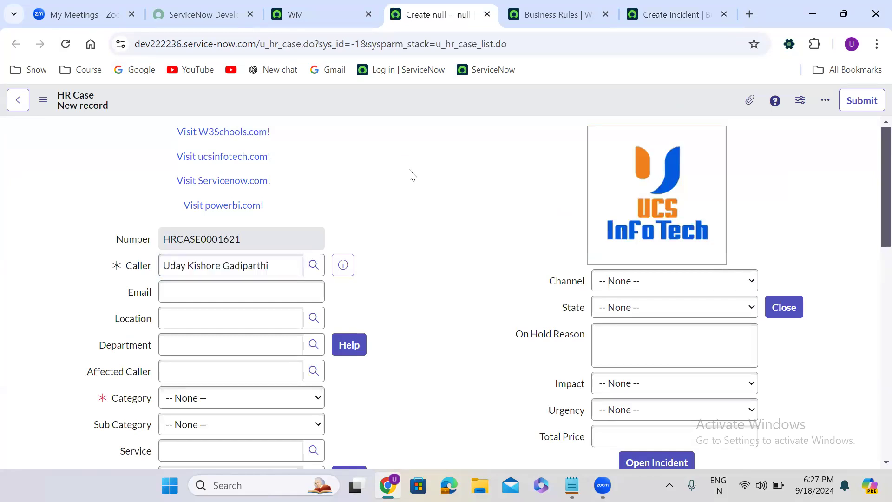
{"action": "left_click", "coordinate": [664, 13]}
{"action": "left_click_drag", "start_coordinate": [663, 13], "coordinate": [575, 16]}
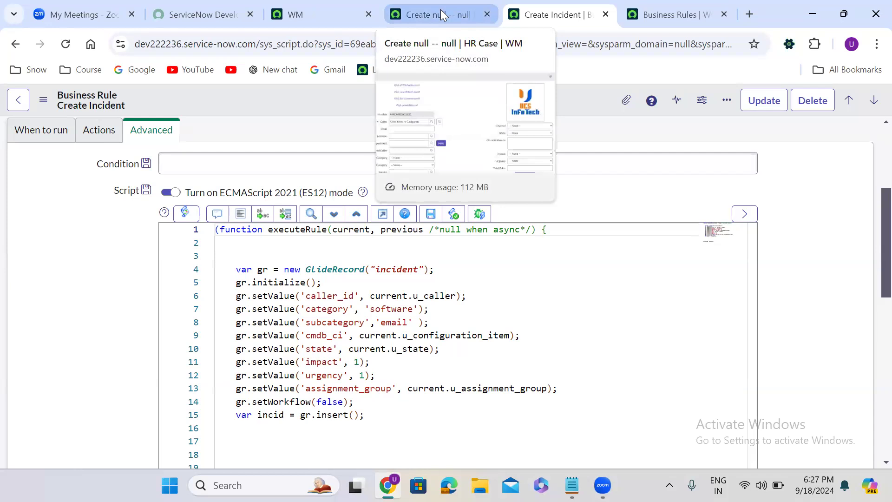
- Filter the application navigator for workflow and open the Workflow Editor
{"action": "left_click", "coordinate": [323, 6]}
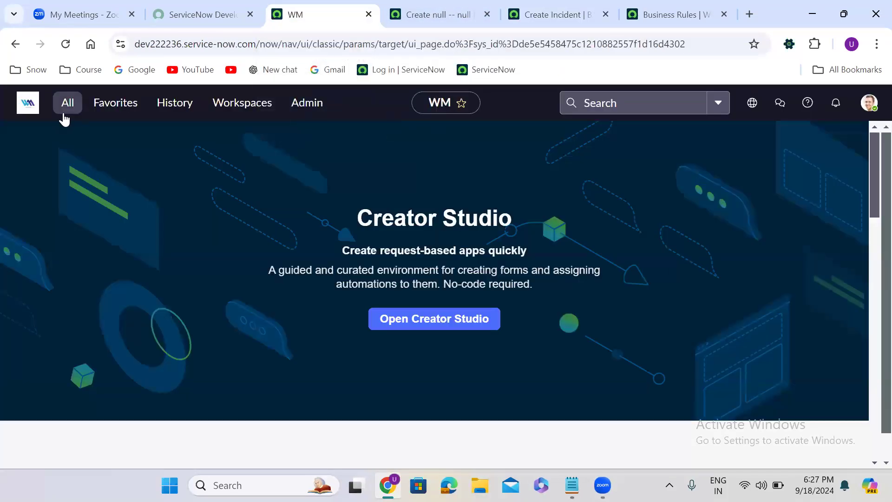
{"action": "left_click", "coordinate": [63, 117]}
{"action": "type", "text": "wo"}
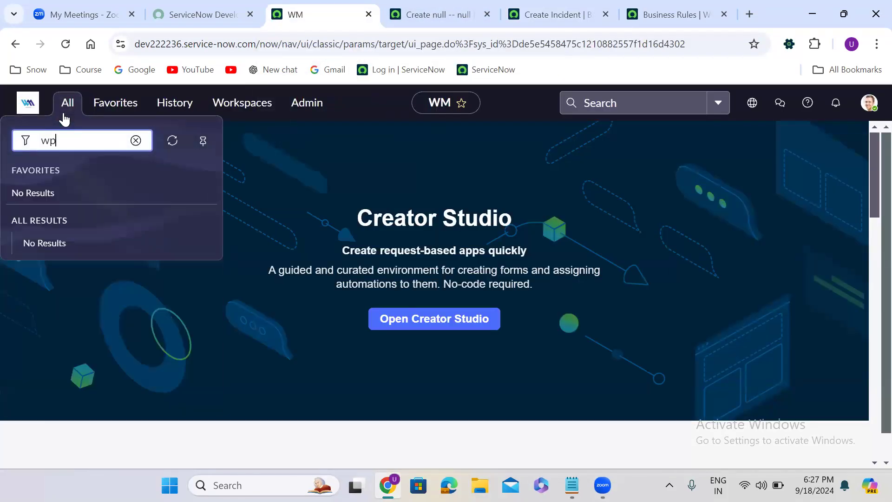
{"action": "key", "text": "BackSpace"}
{"action": "type", "text": "rkflow"}
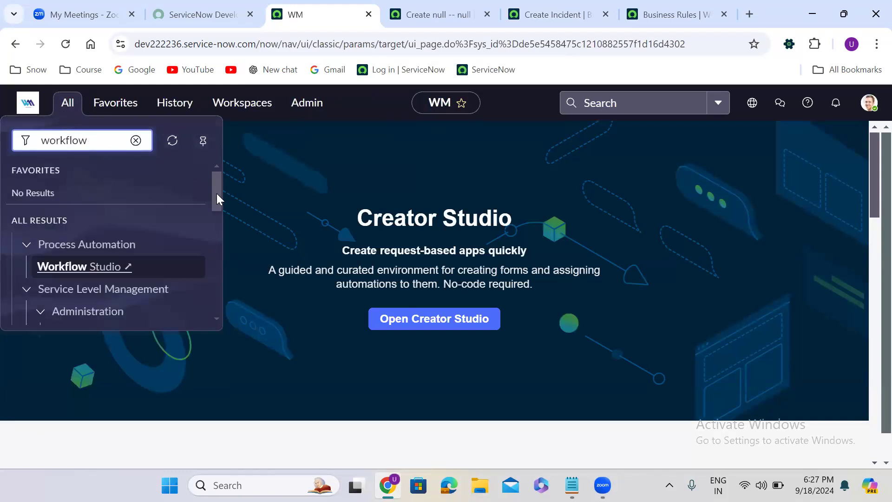
{"action": "left_click_drag", "start_coordinate": [217, 193], "coordinate": [215, 242]}
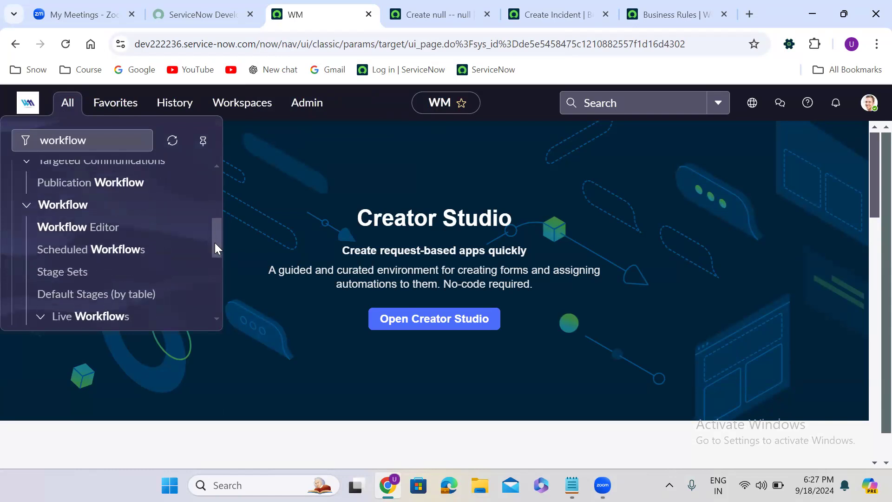
{"action": "left_click", "coordinate": [92, 220]}
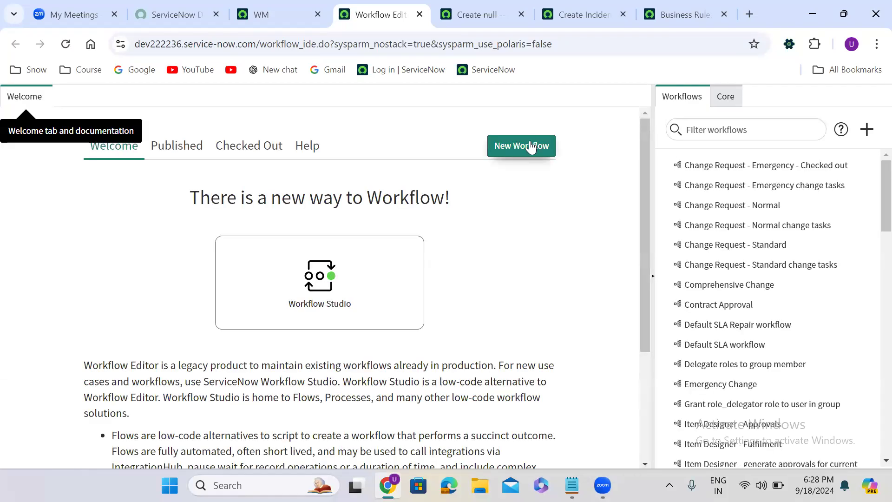
- Create a new workflow named Create Incident on the HR Case [u_hr_case] table
{"action": "left_click", "coordinate": [531, 145]}
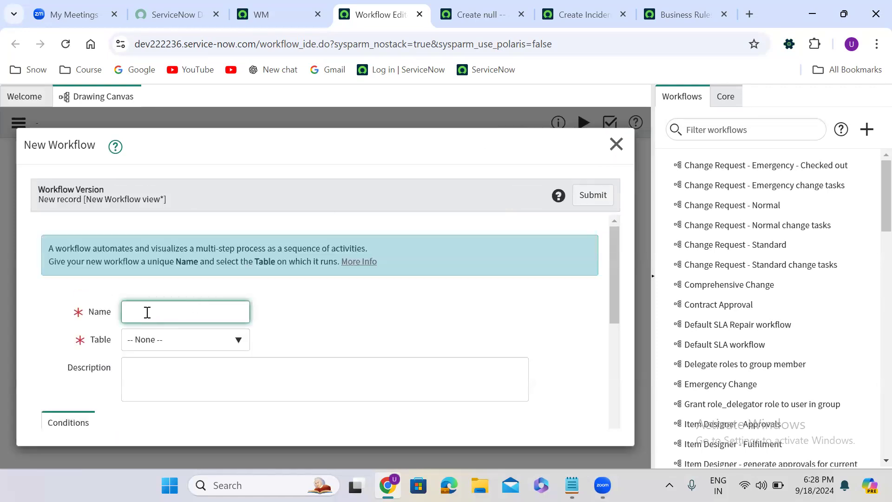
{"action": "type", "text": "ate Incident"}
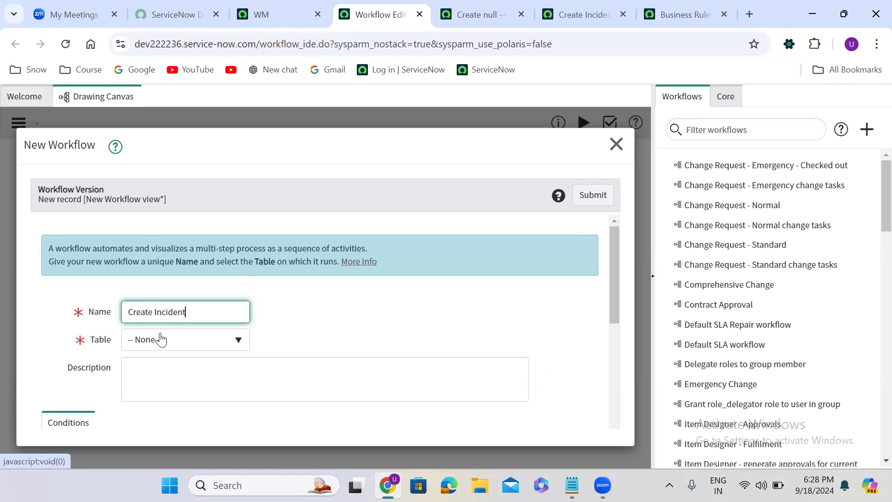
{"action": "left_click", "coordinate": [187, 340]}
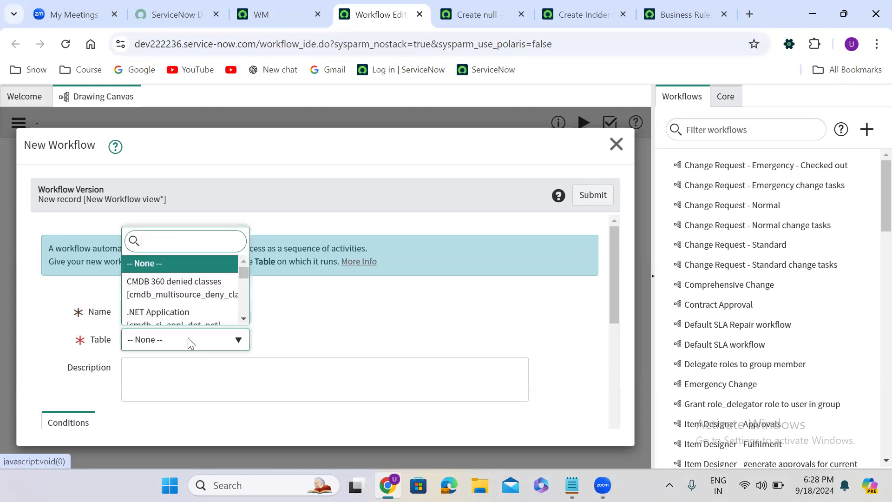
{"action": "type", "text": "hr case"}
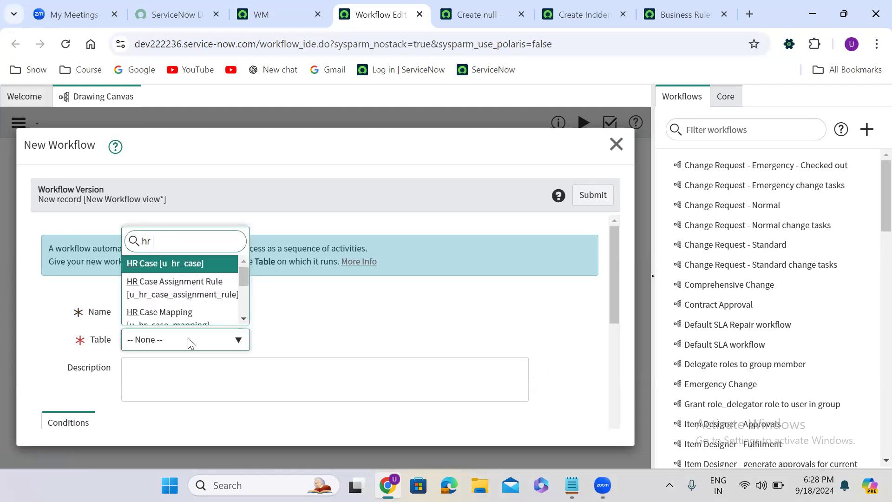
{"action": "left_click", "coordinate": [198, 263]}
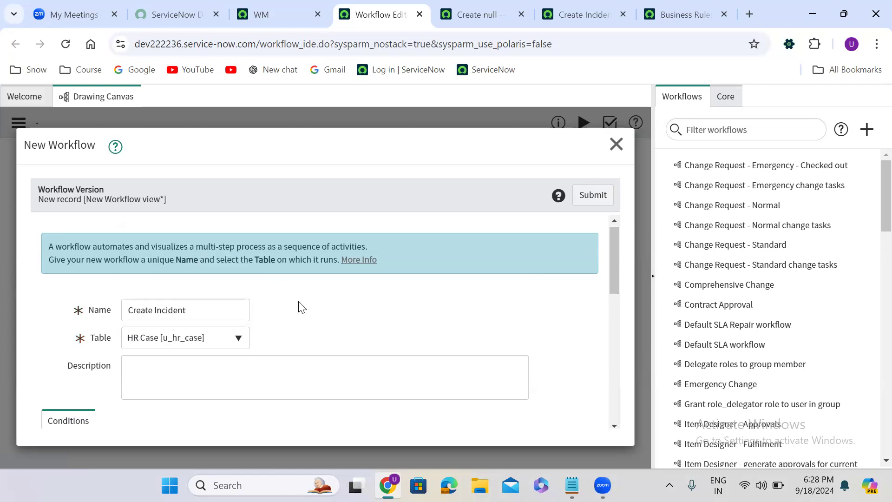
{"action": "scroll", "coordinate": [299, 306], "scroll_direction": "down", "scroll_amount": 5}
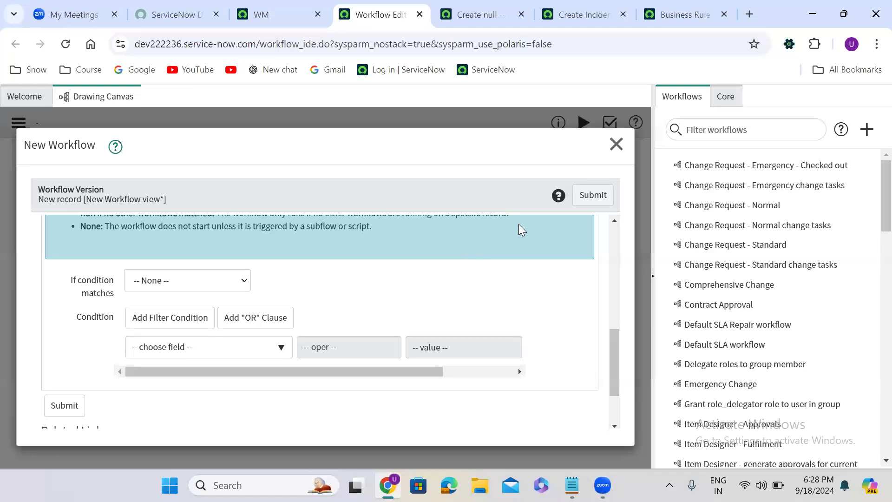
{"action": "left_click", "coordinate": [594, 197]}
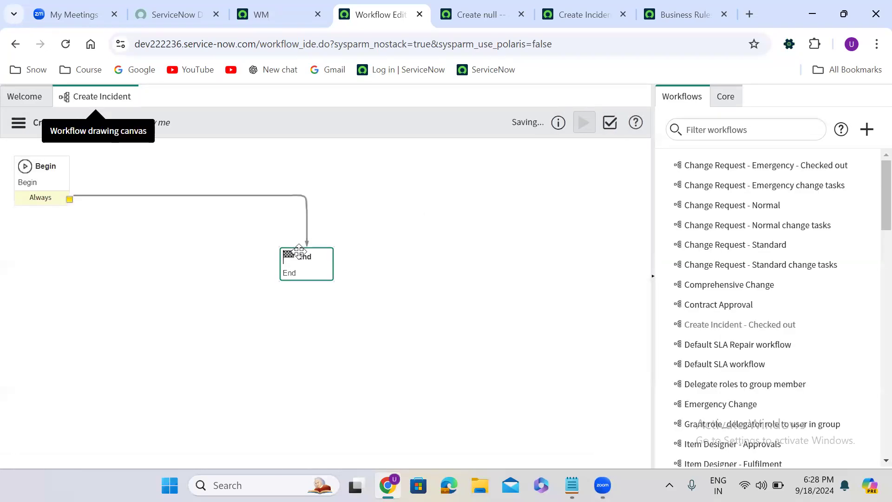
- Move the End activity down and delete the transition connecting Begin to End
{"action": "left_click_drag", "start_coordinate": [446, 310], "coordinate": [484, 328]}
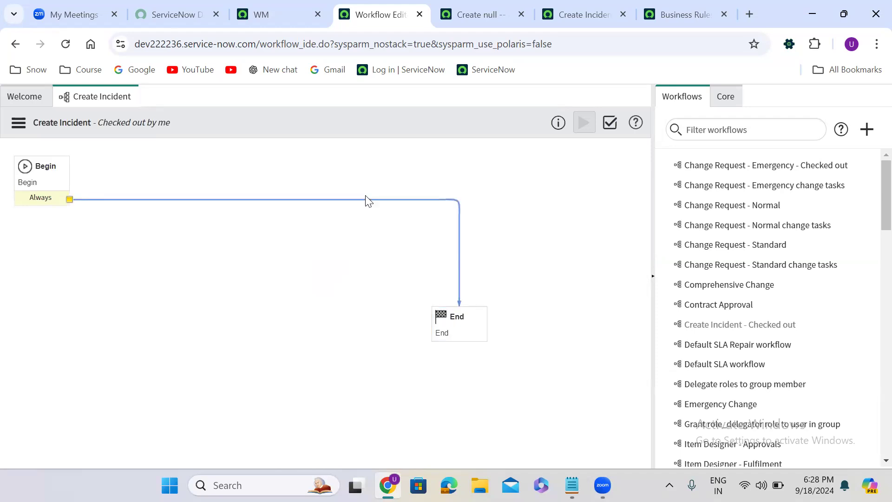
{"action": "key", "text": "Delete"}
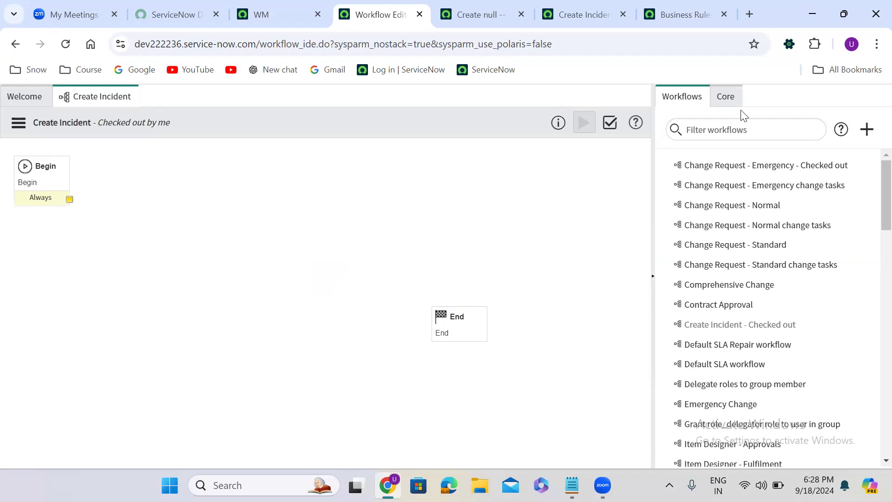
- Add a Run Script activity from the core activities to the canvas and name it Create Incident
{"action": "left_click", "coordinate": [726, 102]}
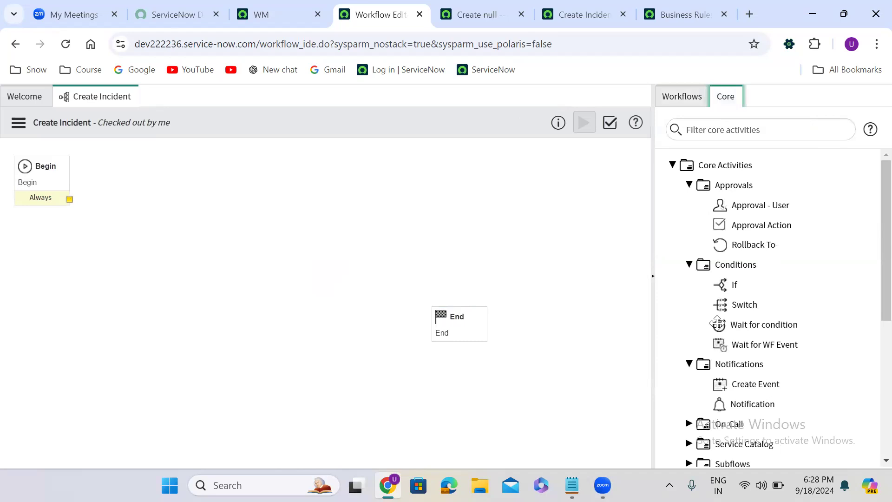
{"action": "left_click", "coordinate": [711, 131]}
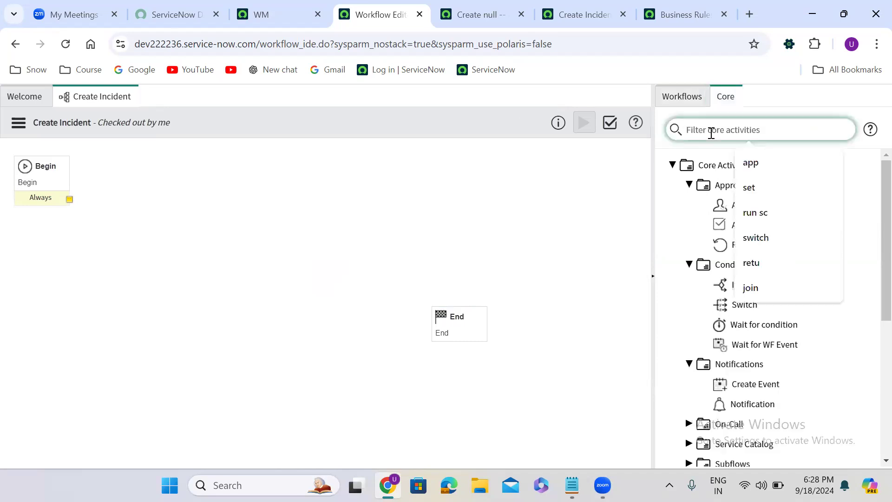
{"action": "type", "text": "run"}
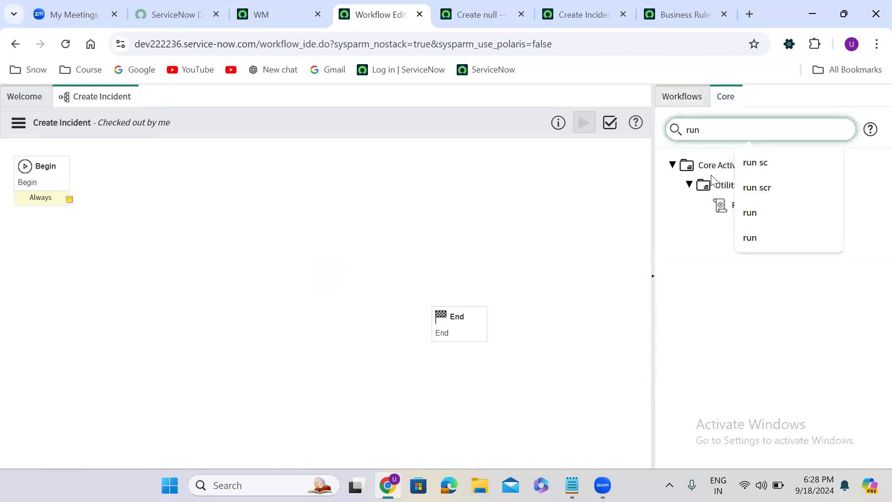
{"action": "left_click", "coordinate": [716, 249]}
{"action": "left_click_drag", "start_coordinate": [756, 205], "coordinate": [240, 204]}
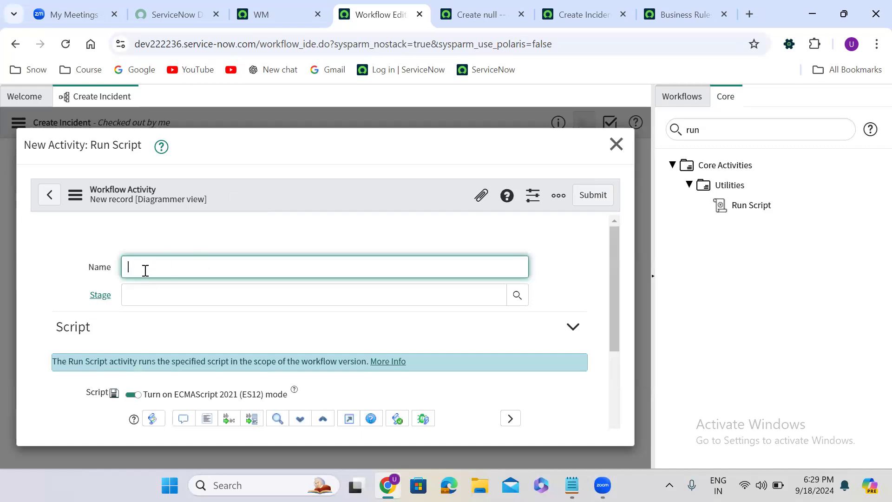
{"action": "type", "text": "eate Incident"}
- Paste the business rule's incident-creation script into the Run Script activity's script and submit the activity
{"action": "left_click", "coordinate": [622, 5]}
{"action": "left_click", "coordinate": [368, 414]}
{"action": "left_click_drag", "start_coordinate": [282, 380], "coordinate": [216, 272]}
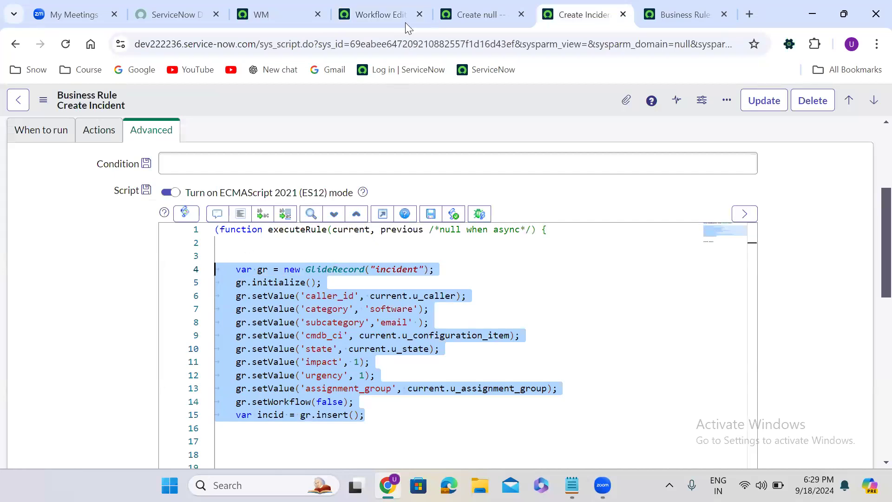
{"action": "left_click", "coordinate": [397, 10]}
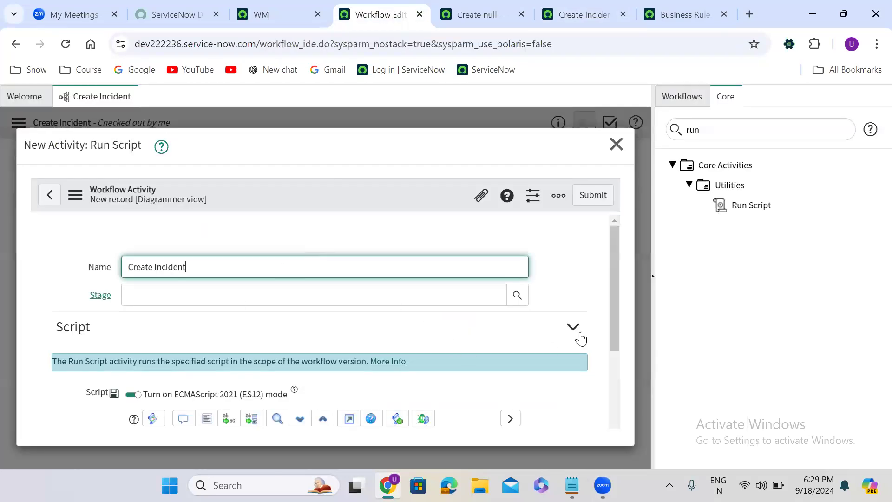
{"action": "left_click_drag", "start_coordinate": [614, 264], "coordinate": [609, 378]}
{"action": "left_click", "coordinate": [329, 259]}
{"action": "key", "text": "ctrl+v"}
{"action": "left_click", "coordinate": [592, 204]}
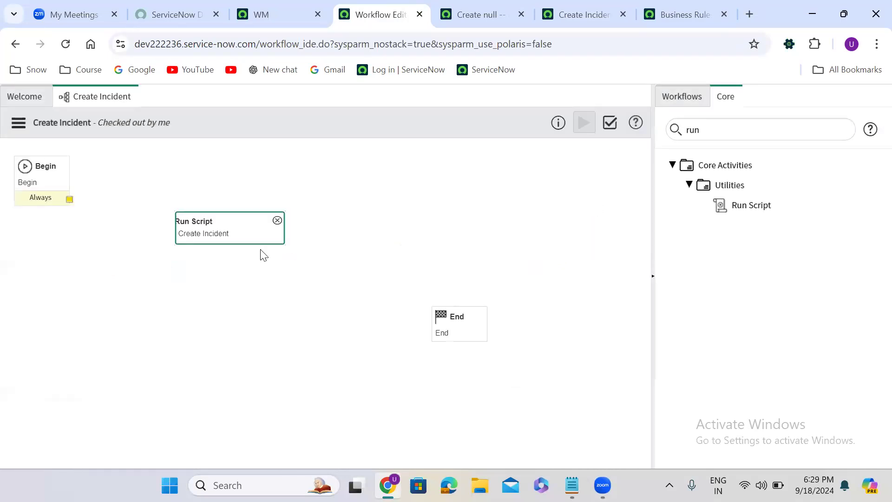
- Connect Begin to the Run Script activity and the Run Script activity to End, then publish the workflow
{"action": "left_click_drag", "start_coordinate": [69, 199], "coordinate": [181, 238]}
{"action": "left_click_drag", "start_coordinate": [286, 254], "coordinate": [442, 329]}
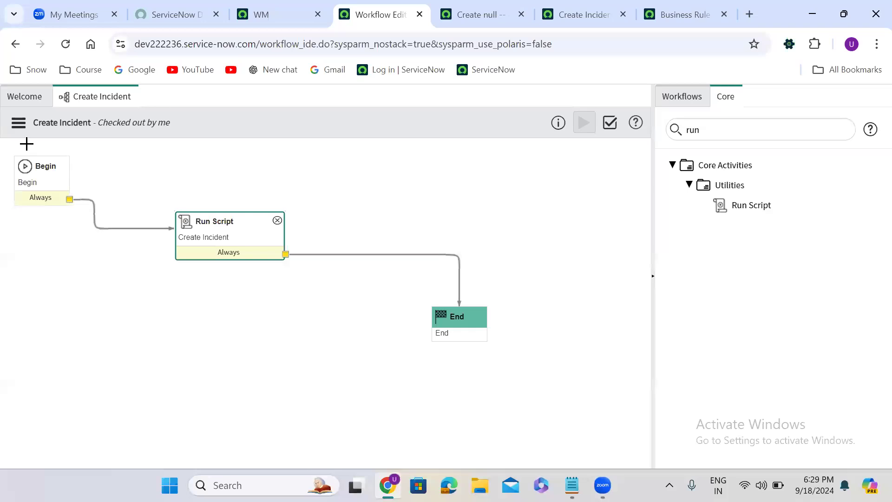
{"action": "left_click", "coordinate": [18, 123]}
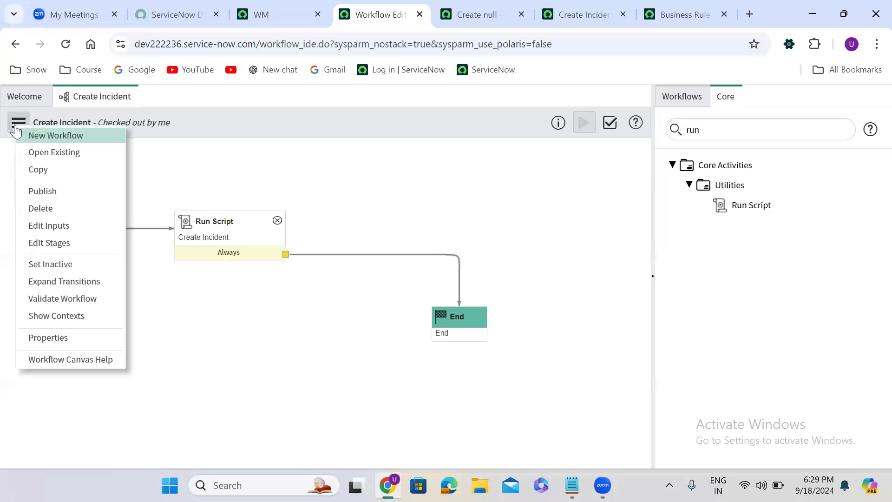
{"action": "left_click", "coordinate": [51, 192]}
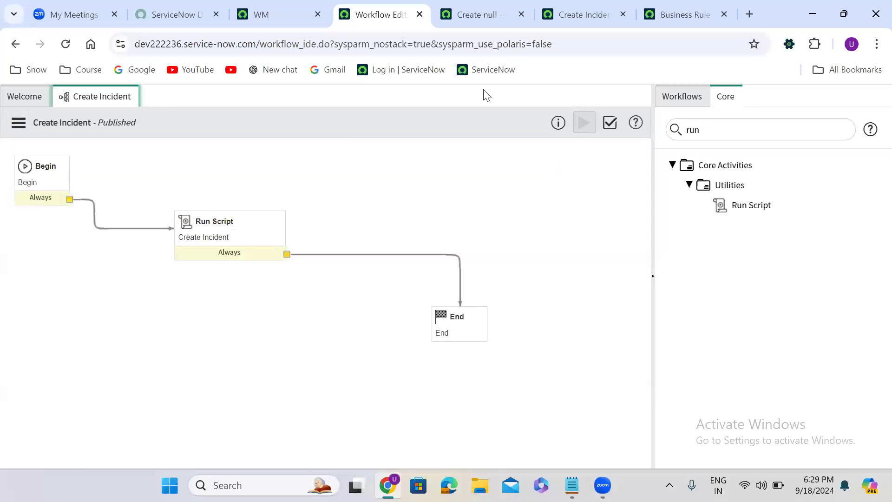
- Deactivate the Create Incident business rule and save it
{"action": "left_click", "coordinate": [583, 14]}
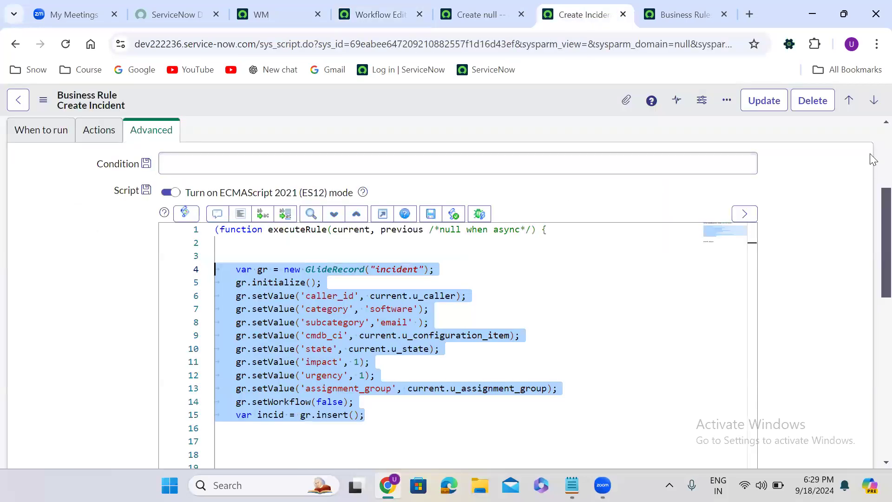
{"action": "scroll", "coordinate": [874, 135], "scroll_direction": "up", "scroll_amount": 5}
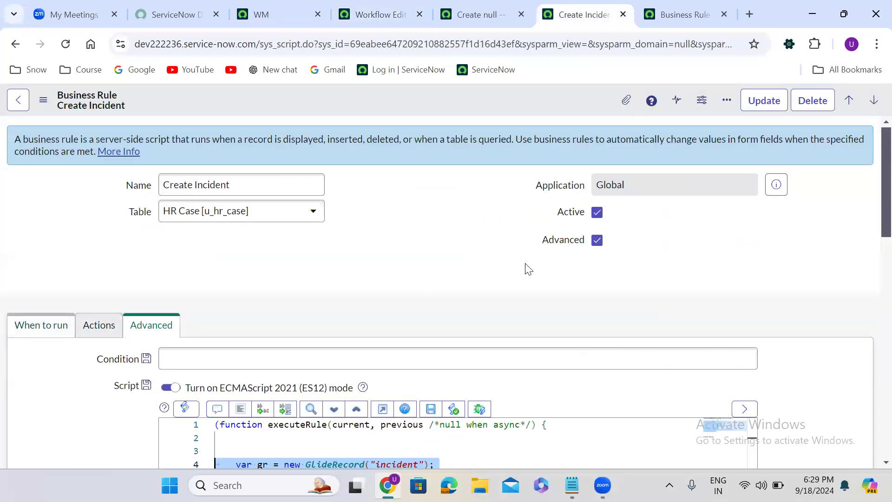
{"action": "left_click", "coordinate": [596, 213]}
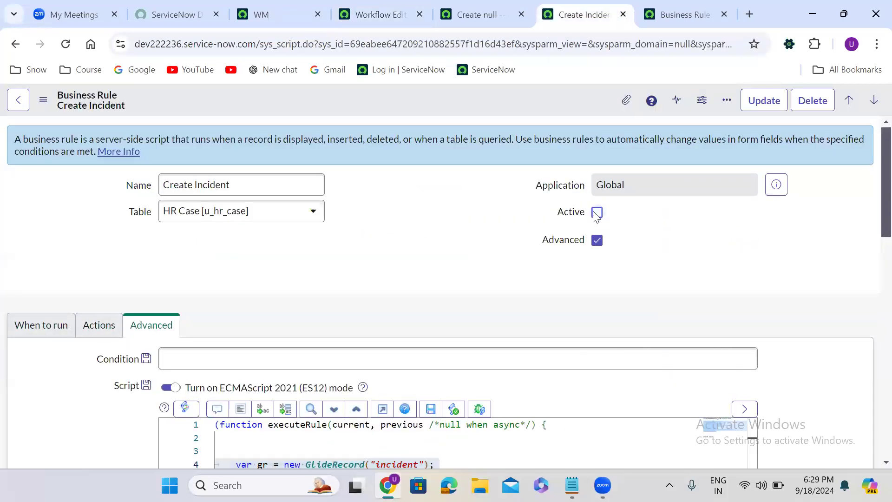
{"action": "right_click", "coordinate": [439, 99]}
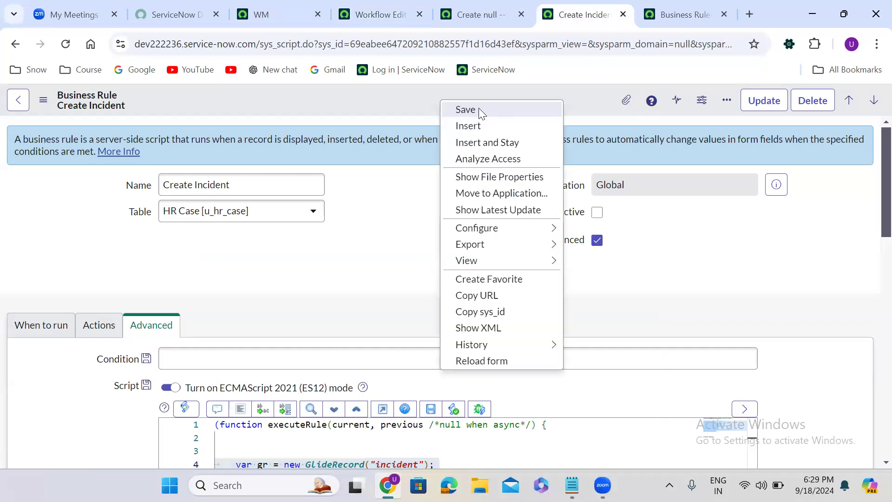
{"action": "left_click", "coordinate": [478, 109]}
- On the new HR case form, set the category to Software and the sub category to Windows
{"action": "left_click", "coordinate": [380, 6]}
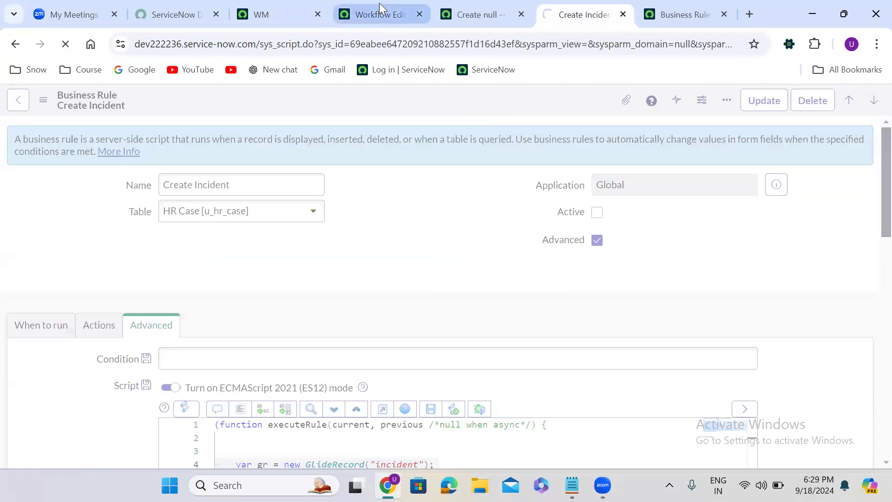
{"action": "left_click", "coordinate": [468, 6]}
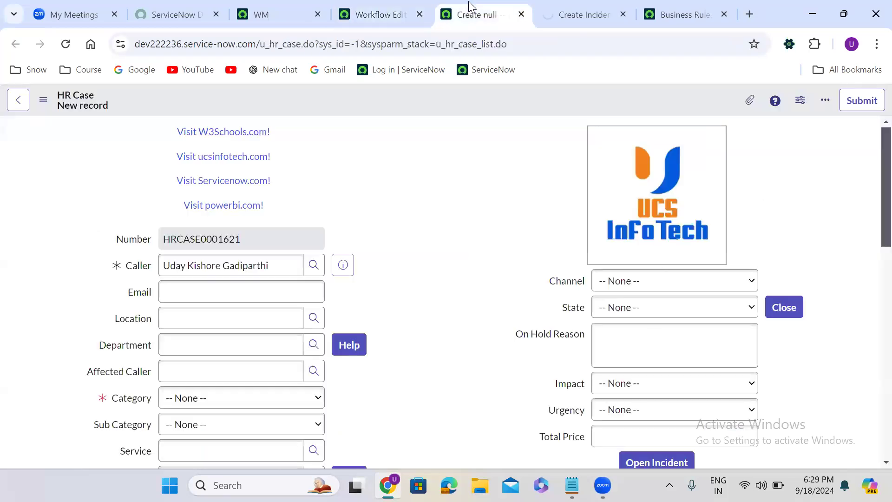
{"action": "left_click", "coordinate": [201, 399]}
{"action": "left_click", "coordinate": [220, 307]}
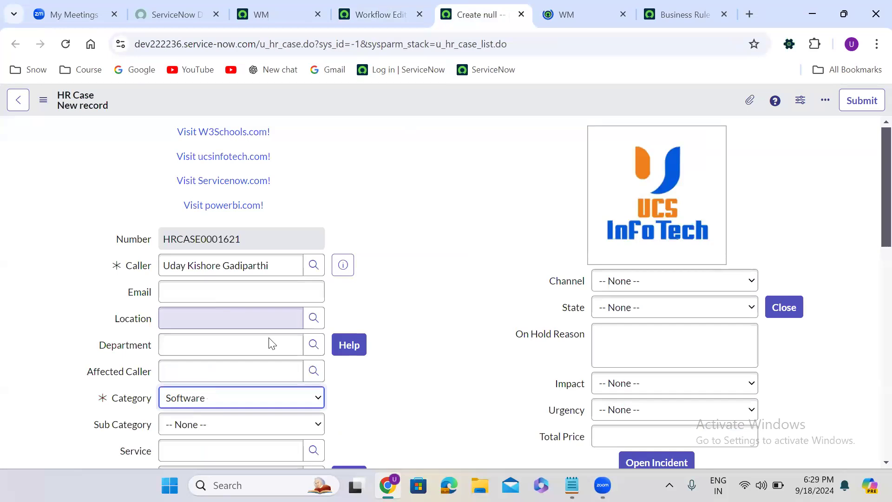
{"action": "left_click", "coordinate": [221, 424]}
{"action": "left_click", "coordinate": [211, 369]}
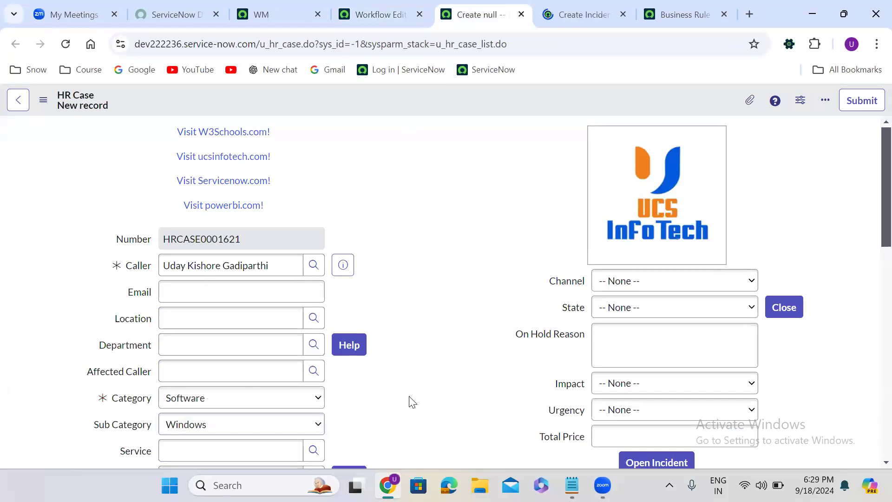
- Set the HR case's configuration item to *ASSET-IBM and its assignment group to Application Development
{"action": "scroll", "coordinate": [410, 400], "scroll_direction": "down", "scroll_amount": 3}
{"action": "scroll", "coordinate": [411, 403], "scroll_direction": "down", "scroll_amount": 1}
{"action": "left_click", "coordinate": [248, 289]}
{"action": "type", "text": "**"}
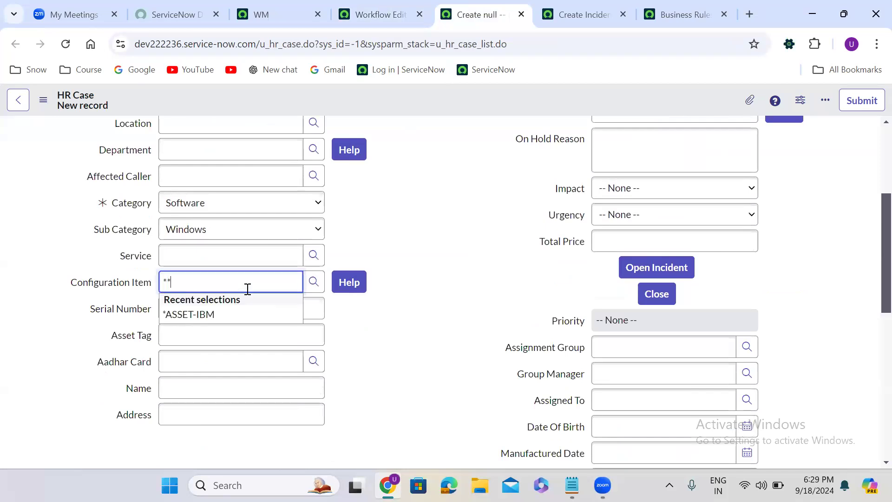
{"action": "left_click", "coordinate": [222, 315]}
{"action": "scroll", "coordinate": [434, 377], "scroll_direction": "down", "scroll_amount": 1}
{"action": "scroll", "coordinate": [434, 376], "scroll_direction": "down", "scroll_amount": 2}
{"action": "left_click", "coordinate": [607, 237]}
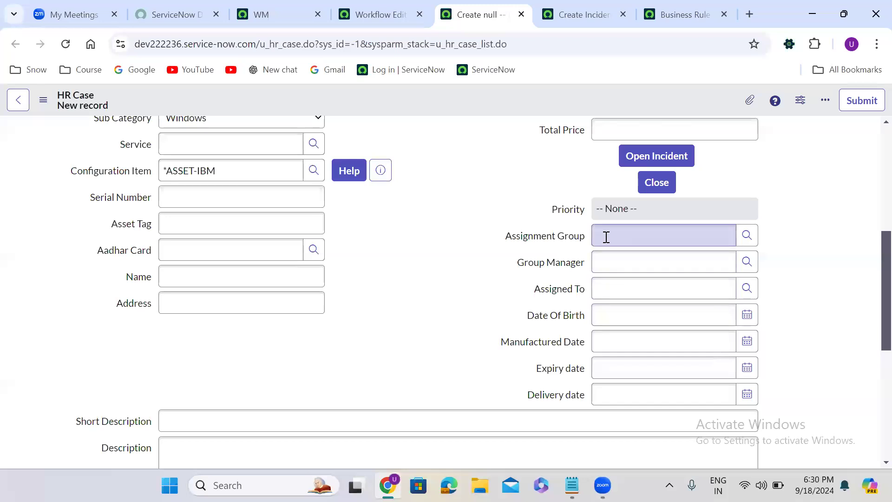
{"action": "type", "text": "**"}
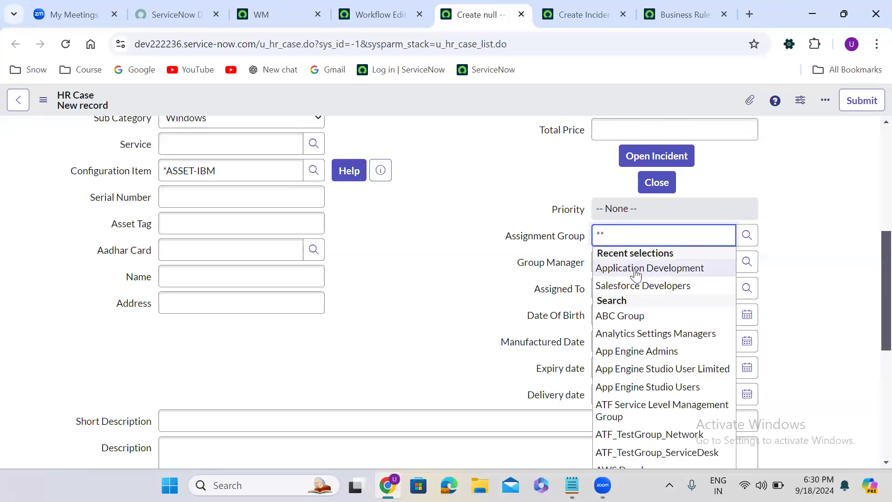
{"action": "left_click", "coordinate": [632, 268]}
- Enter test 456789 as the short description and description, then save the HR case
{"action": "left_click", "coordinate": [239, 417]}
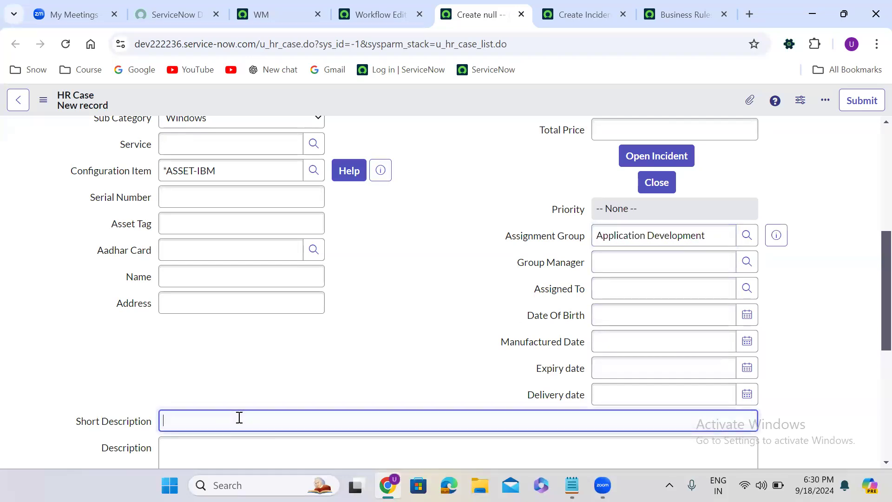
{"action": "type", "text": "test 456789"}
{"action": "left_click", "coordinate": [218, 447]}
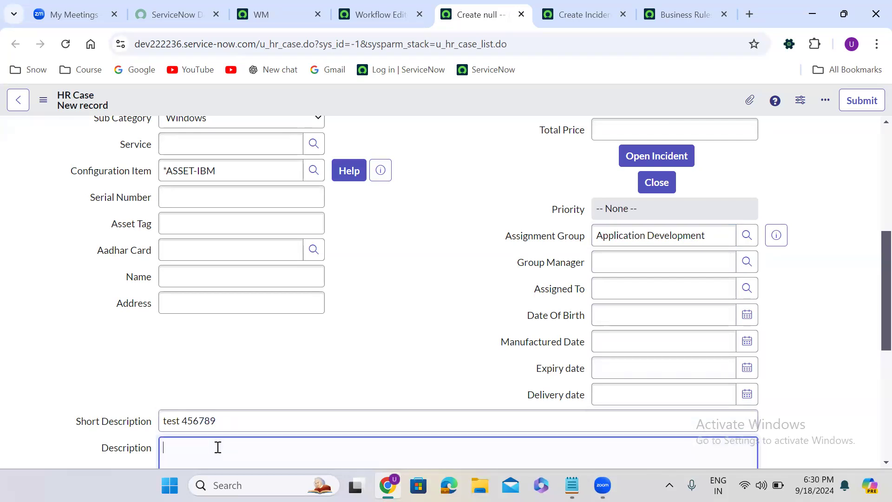
{"action": "type", "text": "test 456789"}
{"action": "right_click", "coordinate": [406, 96]}
{"action": "left_click", "coordinate": [433, 104]}
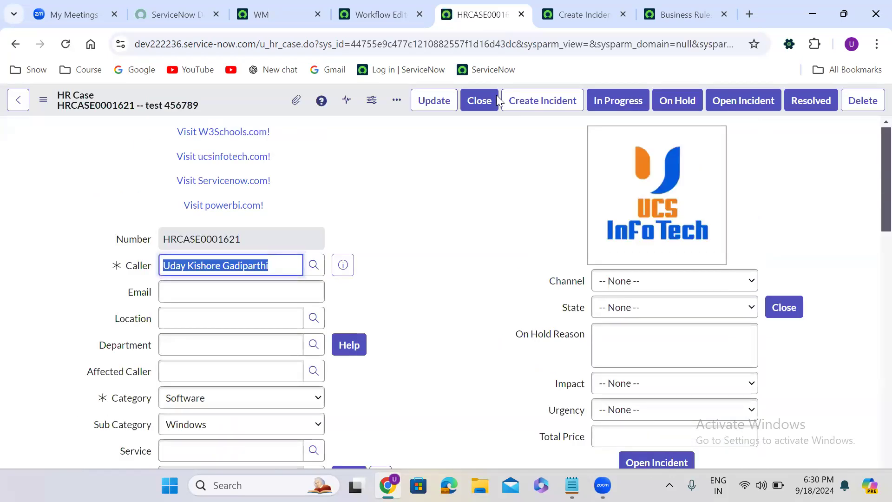
- Open the incident table's data from the GlideRecord reference in the business rule script
{"action": "left_click", "coordinate": [562, 18]}
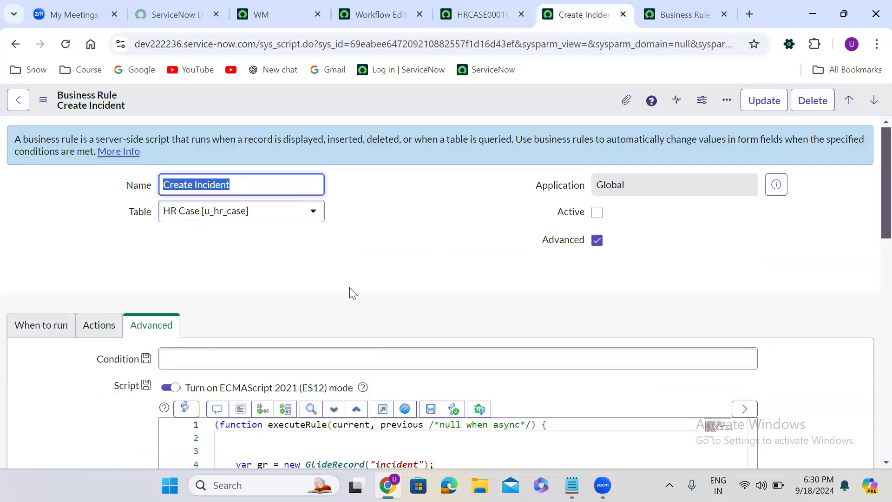
{"action": "scroll", "coordinate": [350, 287], "scroll_direction": "down", "scroll_amount": 2}
{"action": "scroll", "coordinate": [350, 290], "scroll_direction": "down", "scroll_amount": 3}
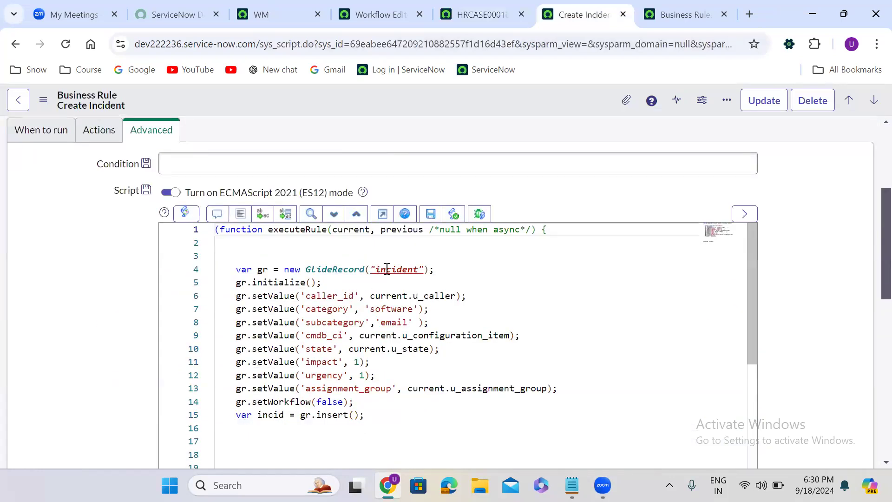
{"action": "right_click", "coordinate": [389, 274]}
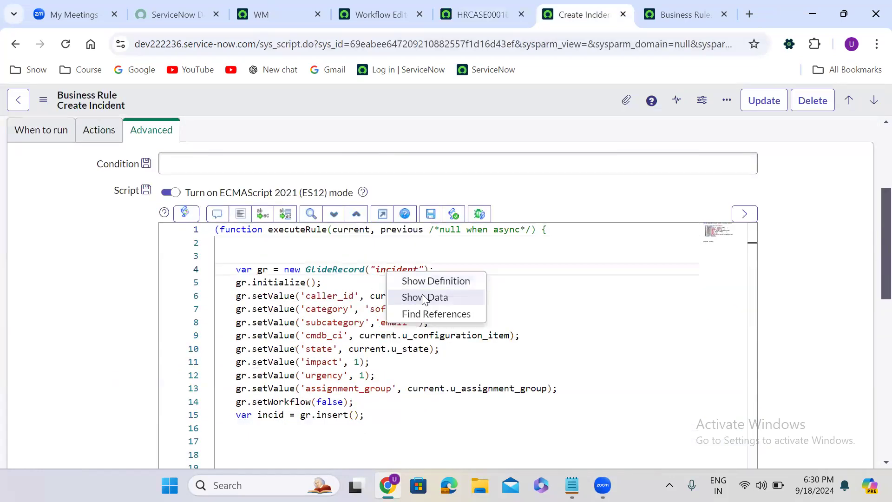
{"action": "left_click", "coordinate": [420, 298]}
- Examine the newest incident record's fields across the incidents list
{"action": "left_click", "coordinate": [505, 13]}
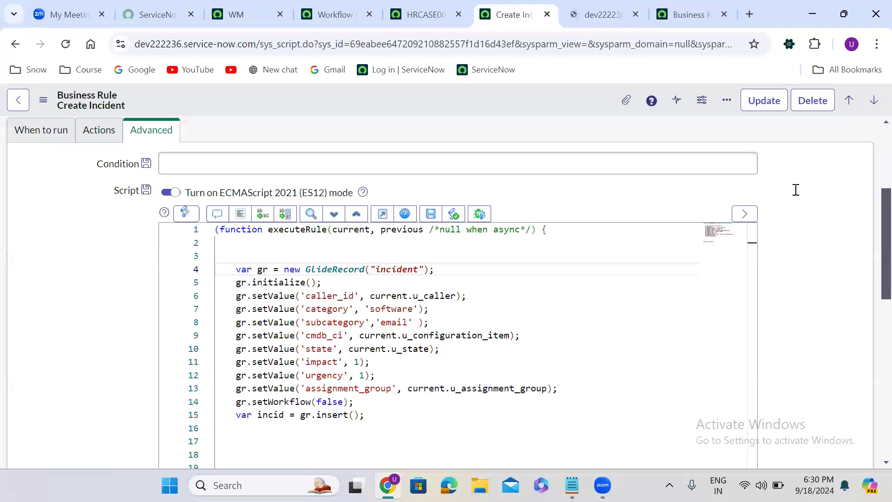
{"action": "scroll", "coordinate": [872, 141], "scroll_direction": "up", "scroll_amount": 4}
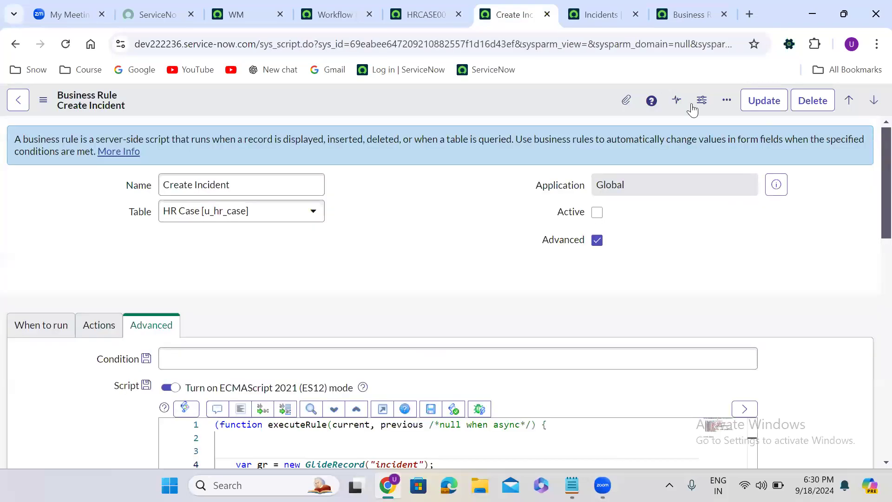
{"action": "left_click", "coordinate": [580, 13]}
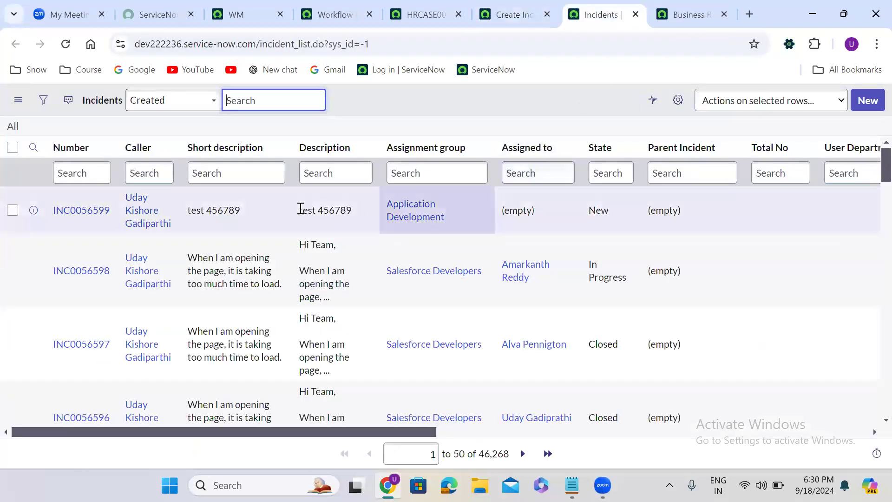
{"action": "left_click_drag", "start_coordinate": [345, 431], "coordinate": [495, 441]}
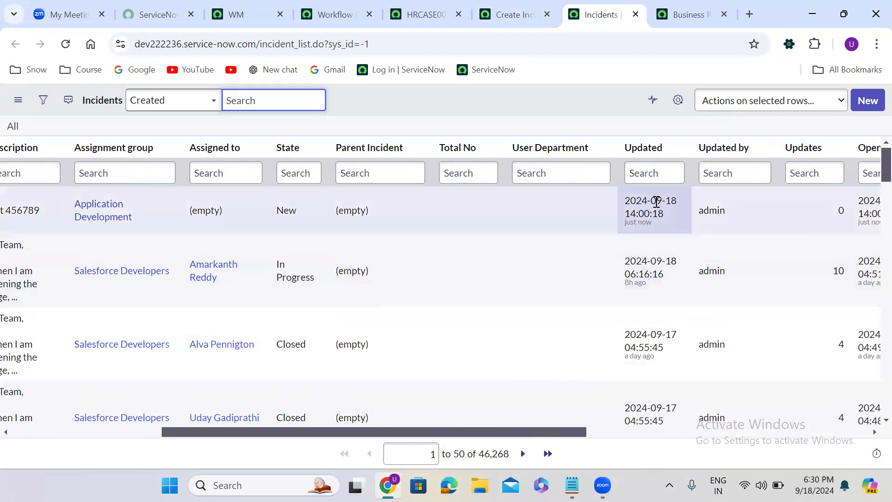
{"action": "left_click_drag", "start_coordinate": [551, 438], "coordinate": [725, 438]}
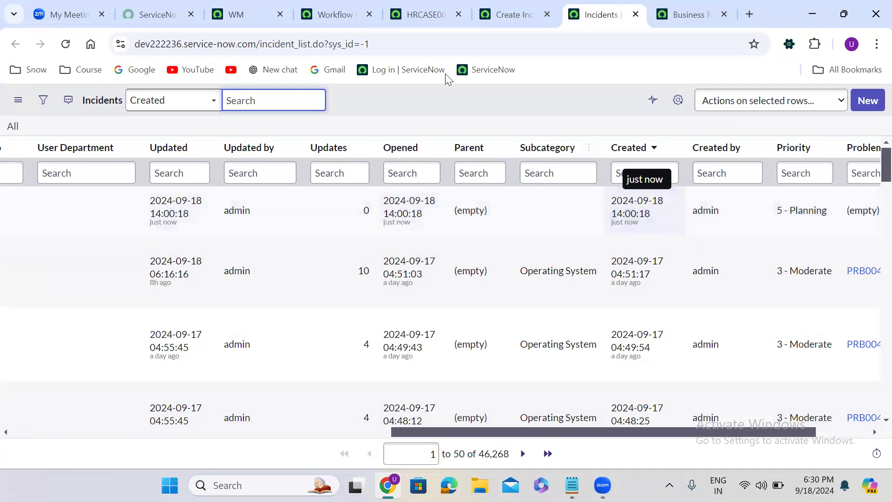
- Open the Create Incident workflow's properties and review them
{"action": "left_click", "coordinate": [351, 18]}
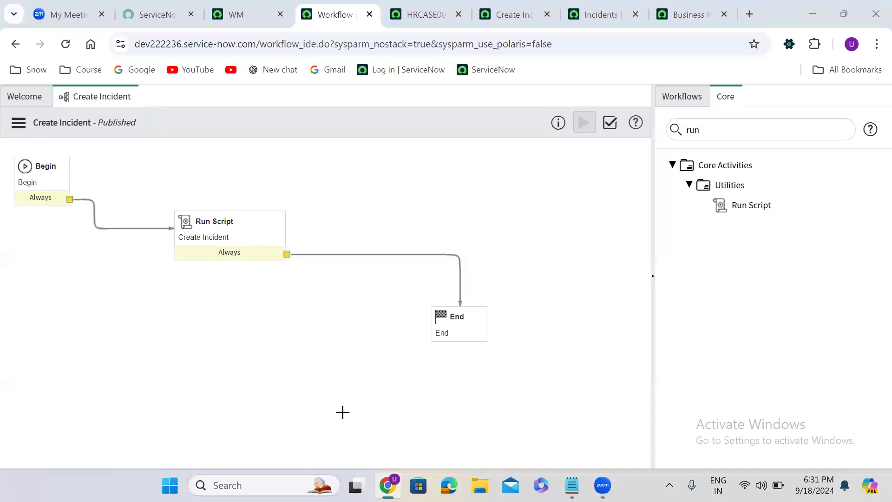
{"action": "left_click", "coordinate": [19, 123]}
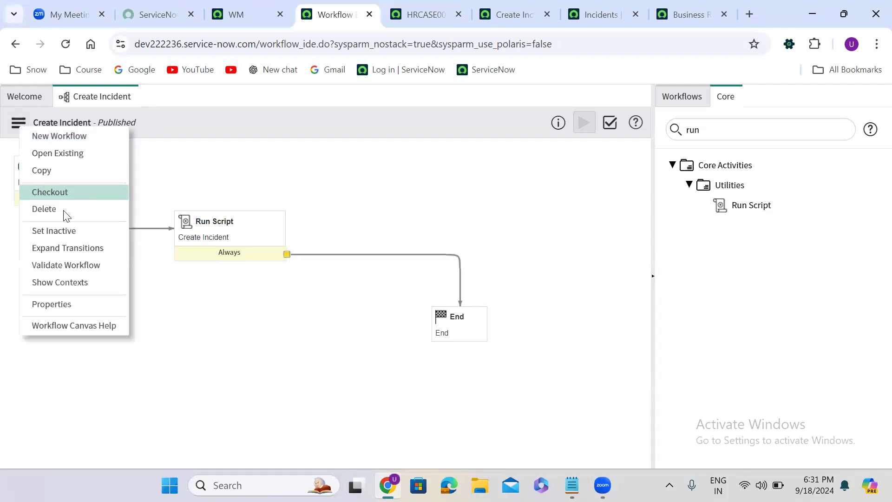
{"action": "left_click", "coordinate": [73, 302]}
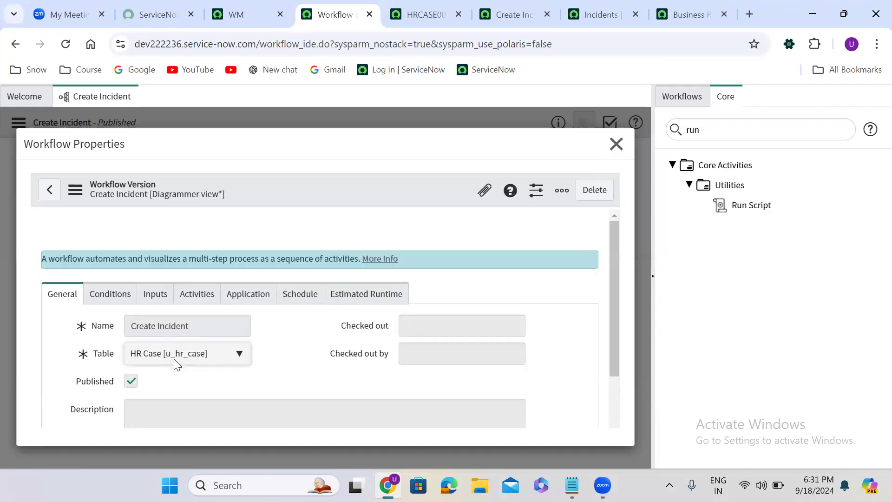
{"action": "left_click", "coordinate": [621, 148]}
{"action": "left_click", "coordinate": [226, 227]}
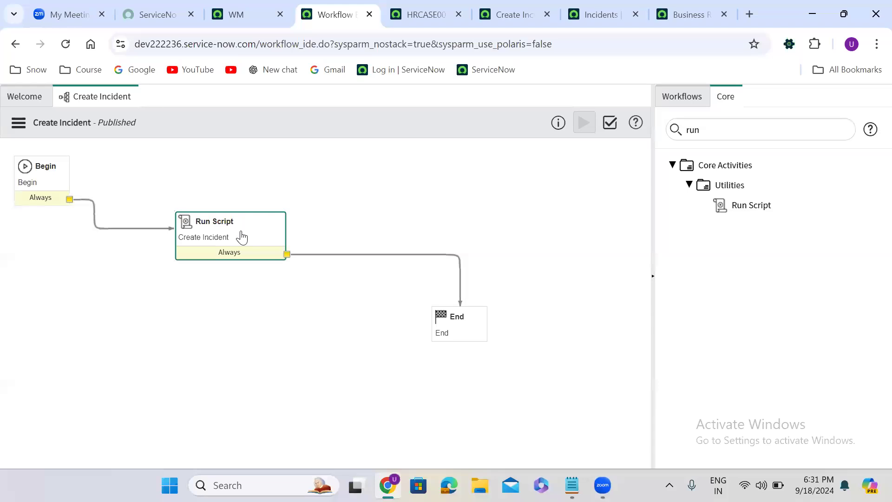
- Review the incident-creation script inside the workflow's Run Script activity
{"action": "double_click", "coordinate": [241, 237]}
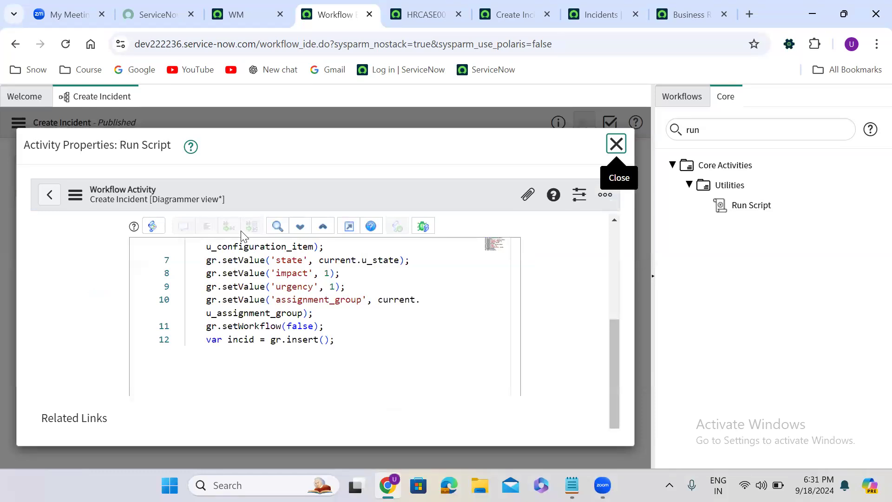
{"action": "left_click_drag", "start_coordinate": [511, 342], "coordinate": [510, 291]}
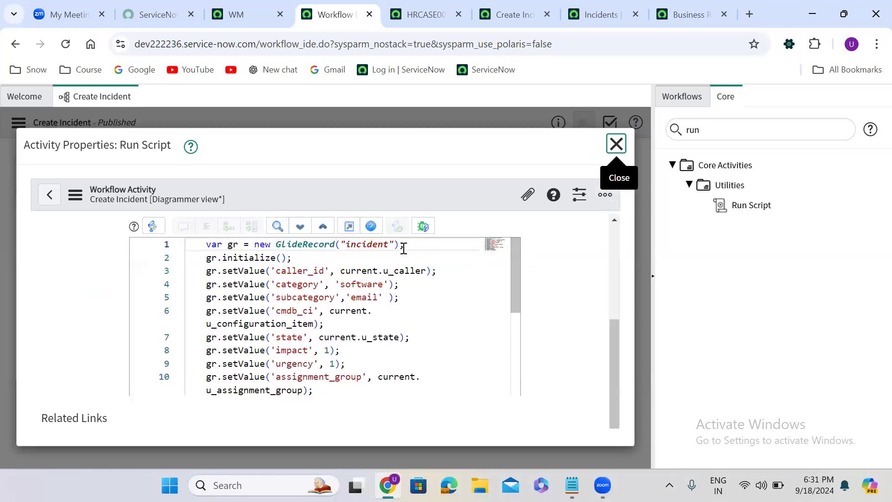
{"action": "left_click", "coordinate": [349, 226]}
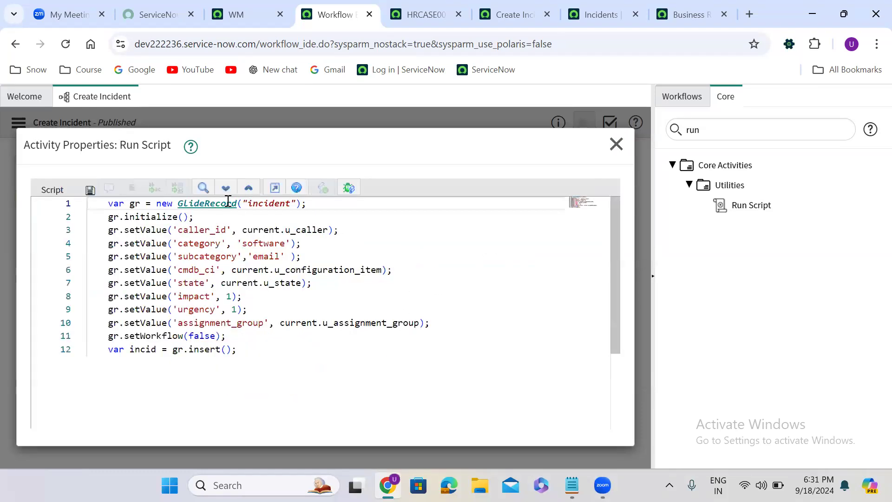
{"action": "double_click", "coordinate": [272, 204]}
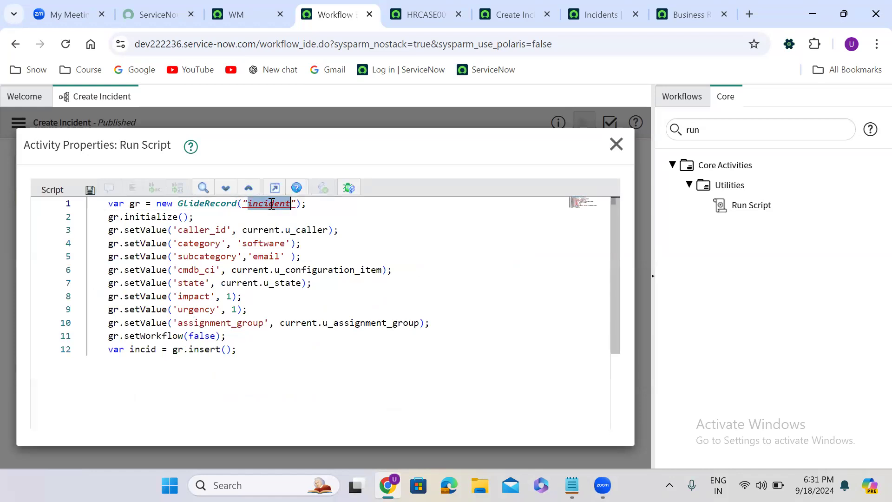
{"action": "double_click", "coordinate": [264, 230]}
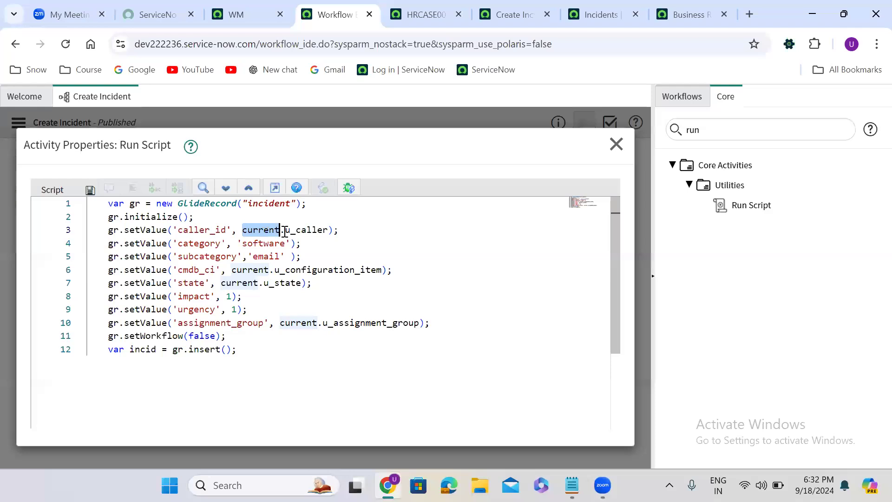
{"action": "left_click", "coordinate": [270, 229]}
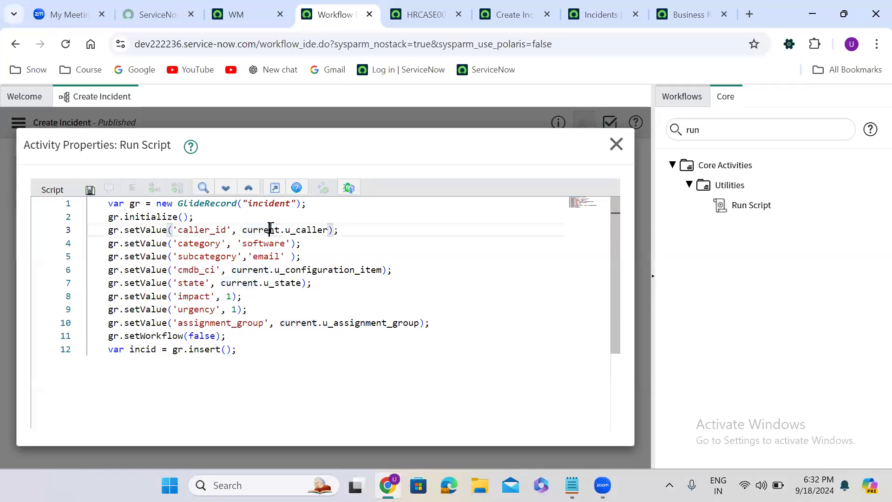
{"action": "double_click", "coordinate": [269, 230]}
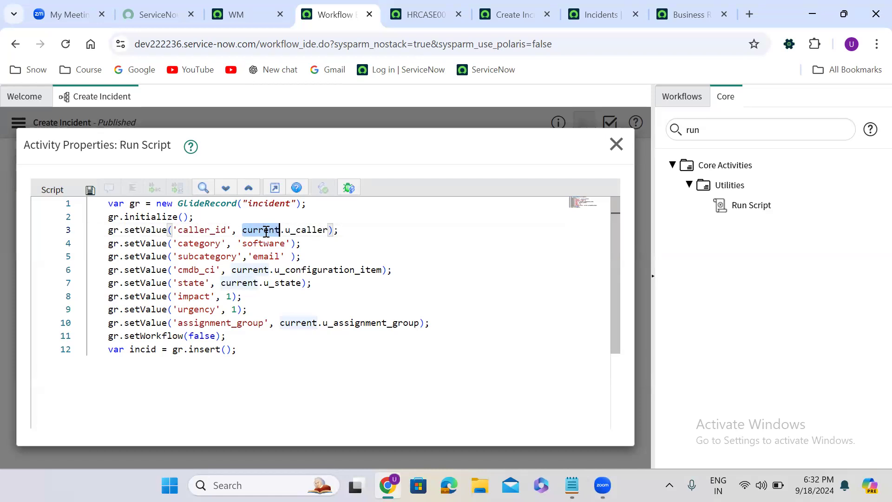
{"action": "double_click", "coordinate": [308, 231]}
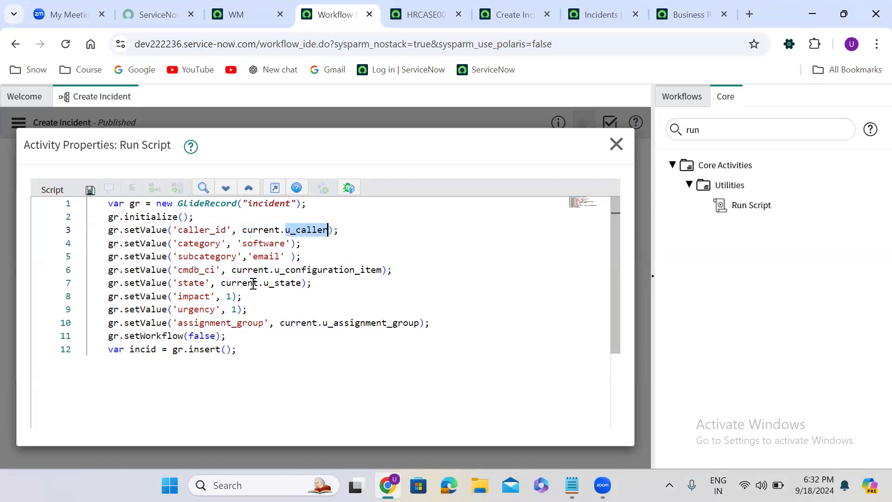
{"action": "double_click", "coordinate": [310, 270]}
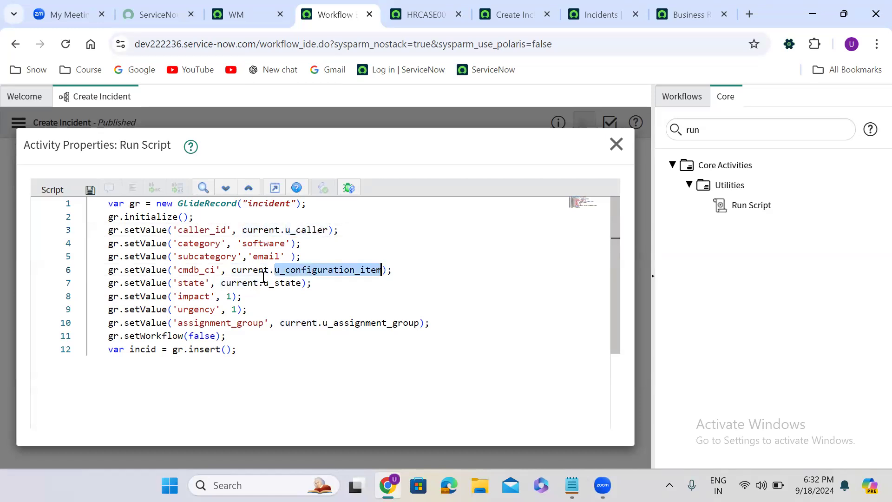
{"action": "double_click", "coordinate": [281, 283]}
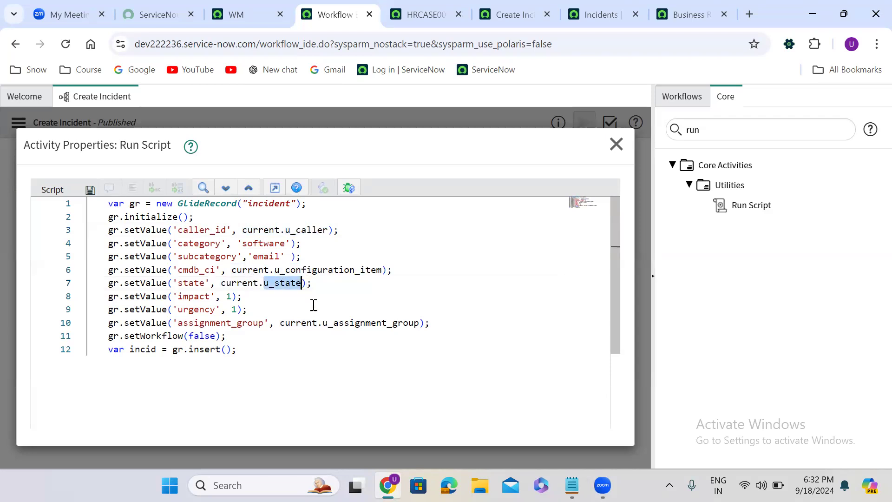
{"action": "double_click", "coordinate": [361, 322]}
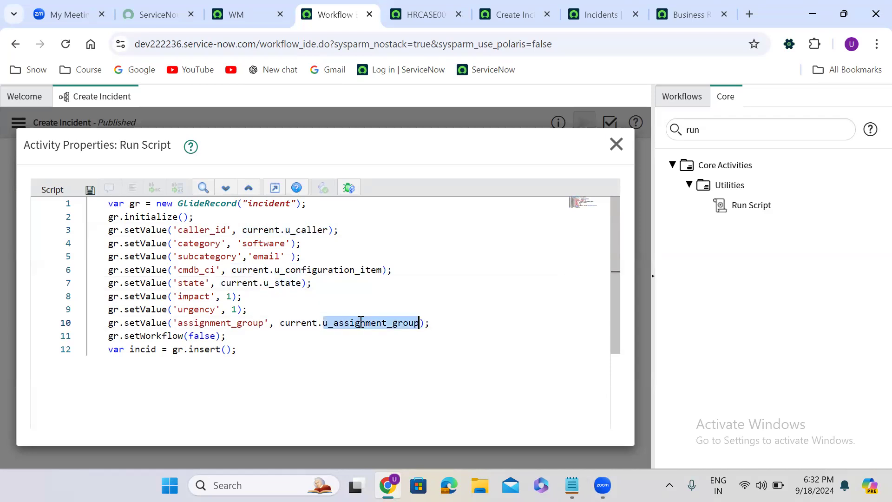
{"action": "double_click", "coordinate": [267, 230]}
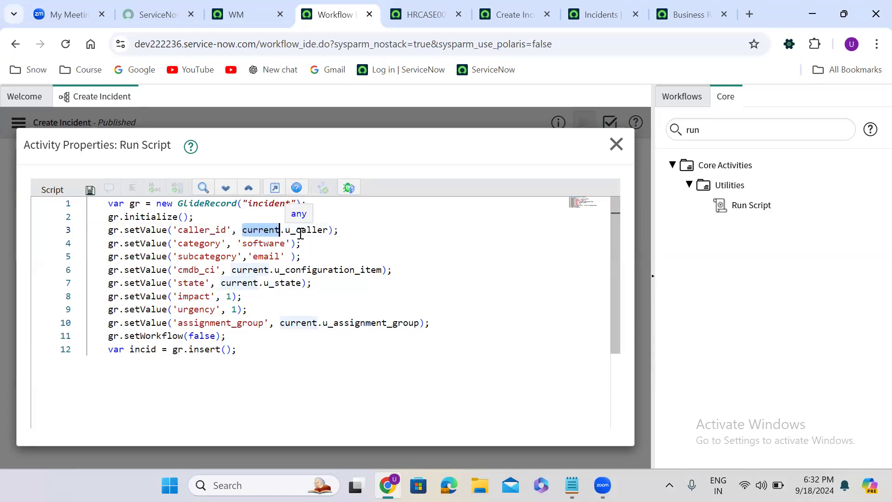
{"action": "left_click", "coordinate": [275, 188]}
{"action": "left_click", "coordinate": [616, 145]}
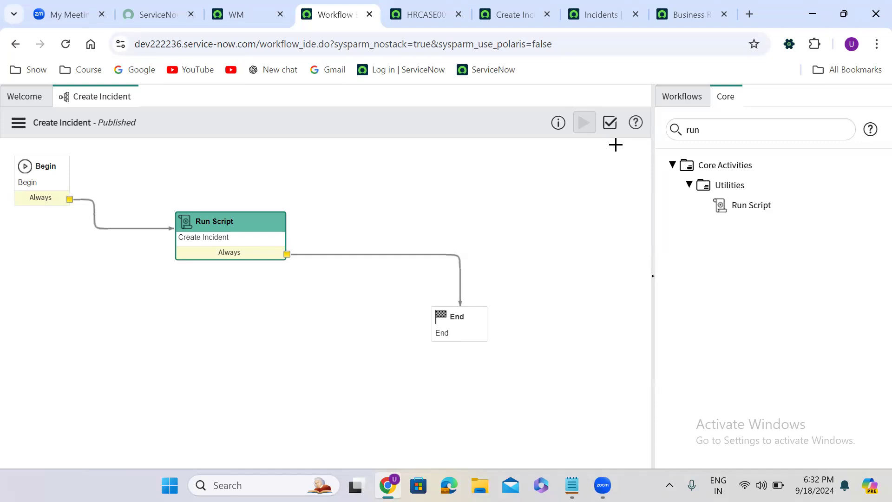
- Activate the Change Incident short description business rule in the HR case business rules list
{"action": "left_click", "coordinate": [693, 15]}
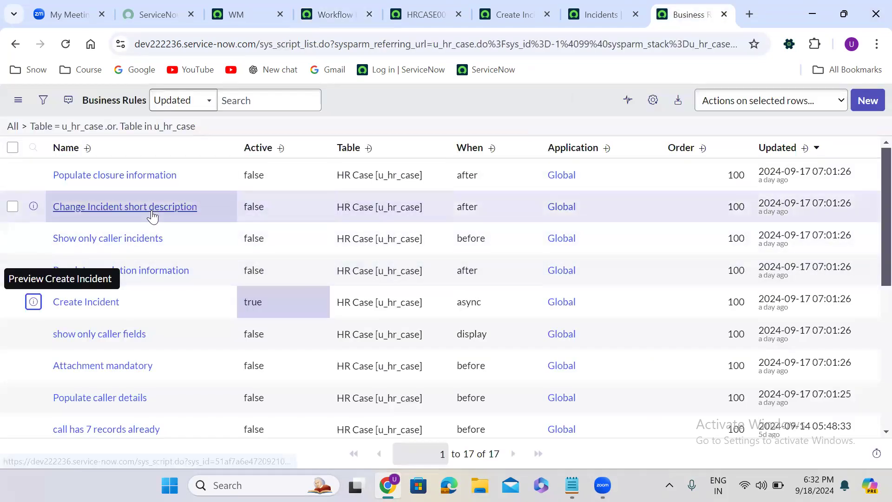
{"action": "double_click", "coordinate": [267, 208]}
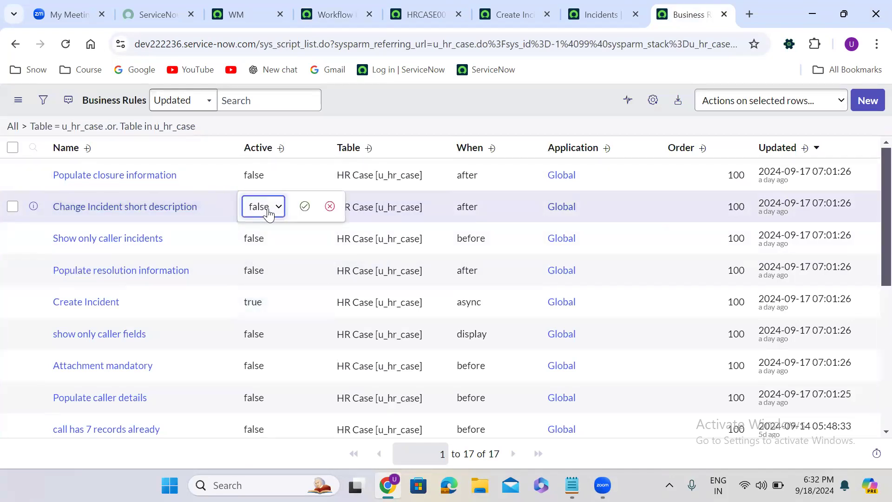
{"action": "left_click", "coordinate": [268, 208]}
{"action": "left_click", "coordinate": [269, 227]}
{"action": "left_click", "coordinate": [304, 206]}
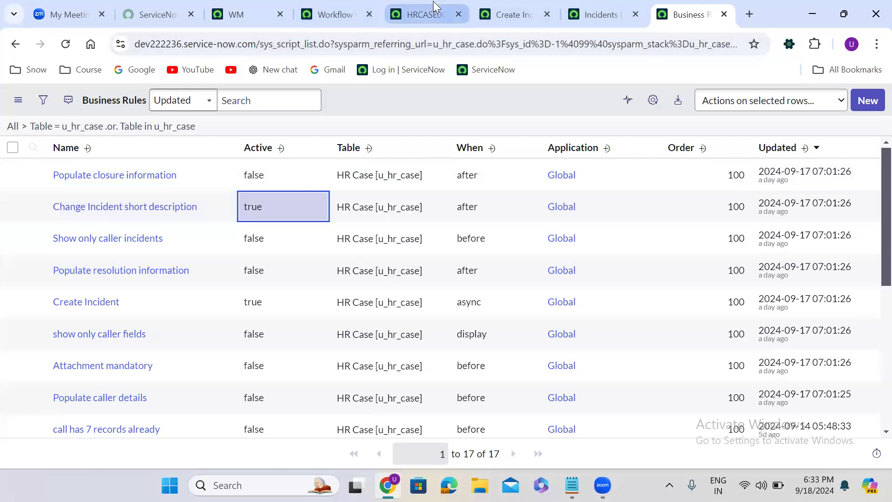
- Link the HR case's related incident to INC0056599 and save the case
{"action": "left_click", "coordinate": [425, 13]}
{"action": "left_click", "coordinate": [403, 321]}
{"action": "scroll", "coordinate": [405, 321], "scroll_direction": "down", "scroll_amount": 8}
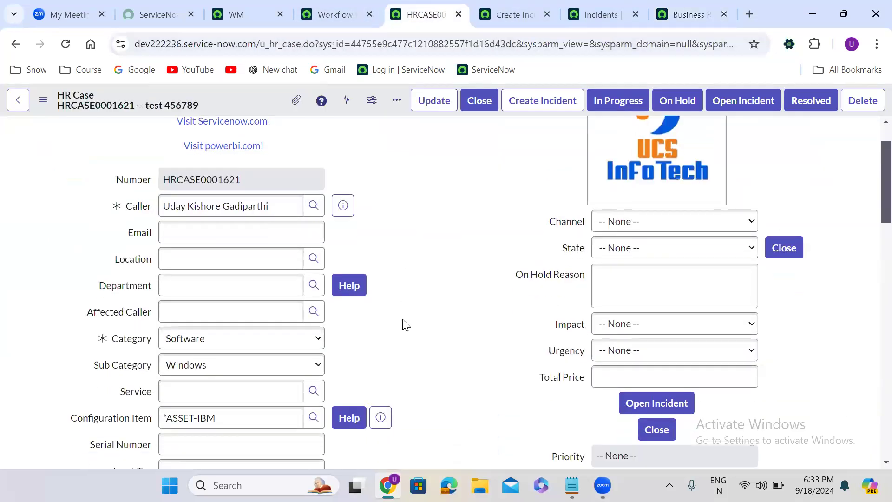
{"action": "scroll", "coordinate": [396, 300], "scroll_direction": "down", "scroll_amount": 4}
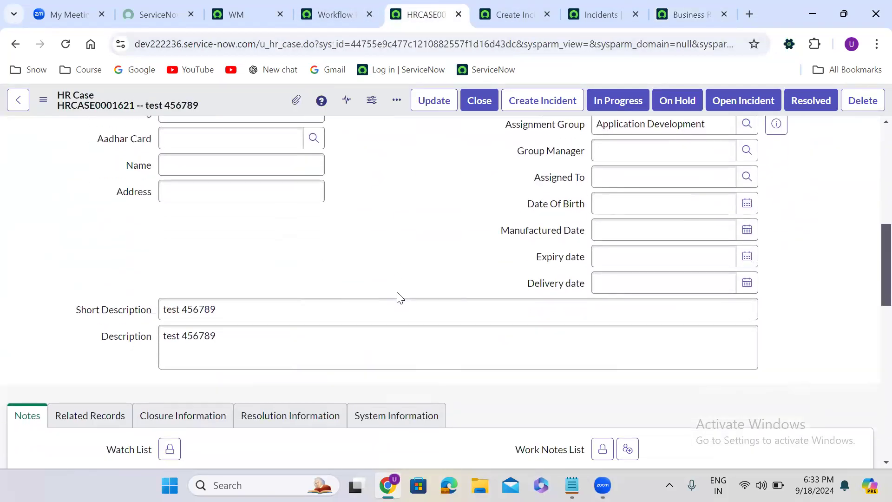
{"action": "scroll", "coordinate": [398, 298], "scroll_direction": "down", "scroll_amount": 1}
{"action": "left_click", "coordinate": [96, 193]}
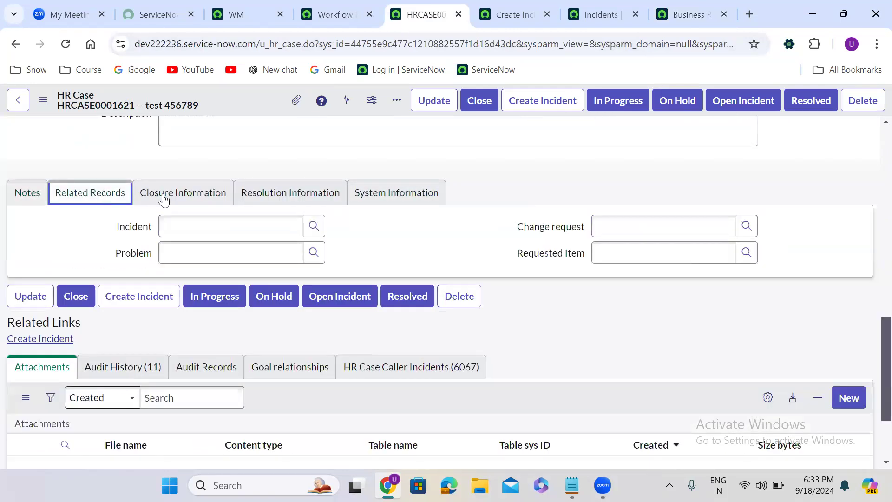
{"action": "left_click", "coordinate": [313, 228]}
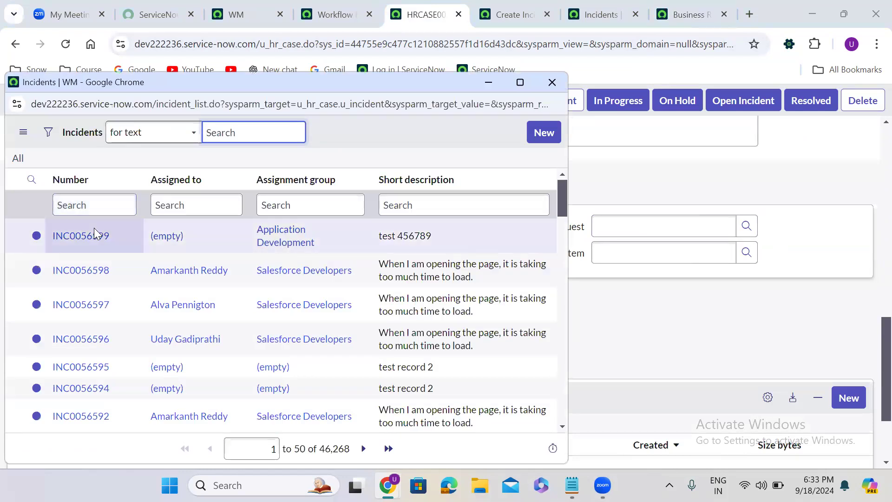
{"action": "left_click", "coordinate": [94, 233]}
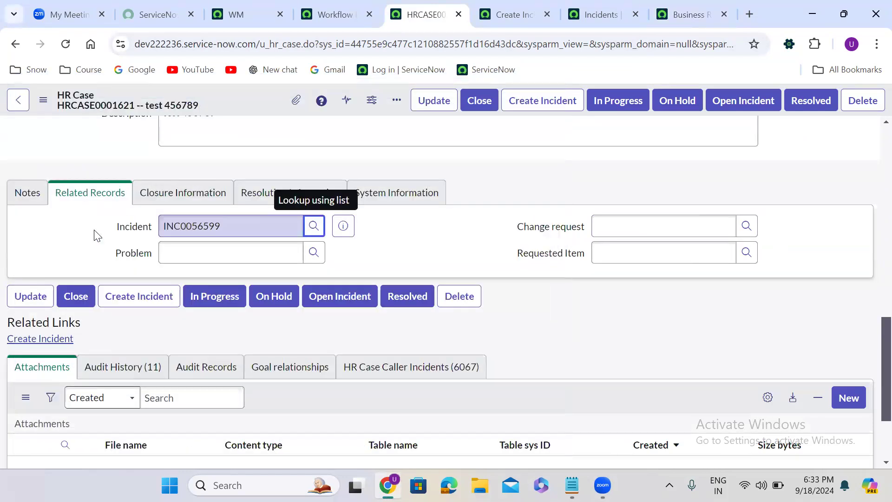
{"action": "right_click", "coordinate": [246, 97]}
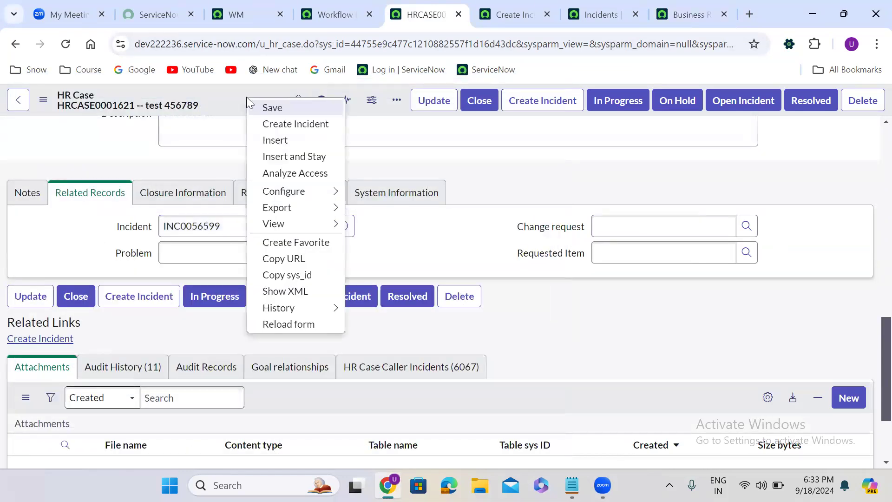
{"action": "left_click", "coordinate": [272, 108]}
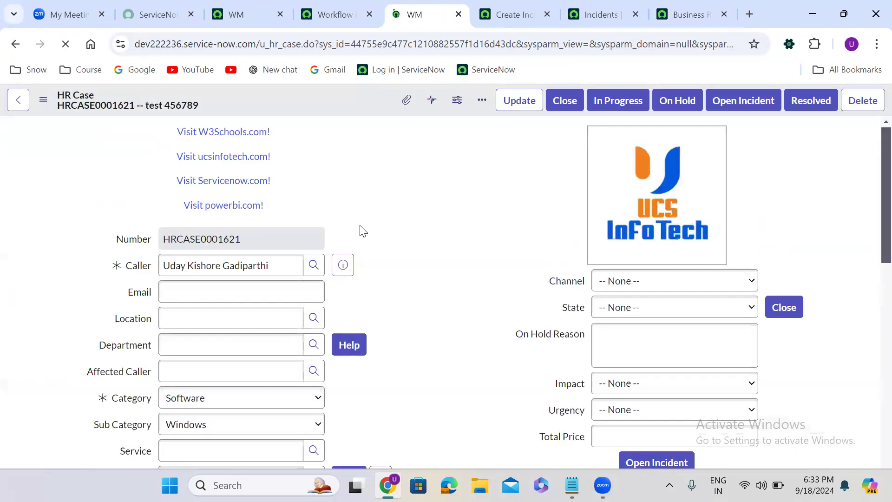
- Set the HR case's short description to test followed by the caller's first name, then save the case
{"action": "scroll", "coordinate": [386, 247], "scroll_direction": "down", "scroll_amount": 2}
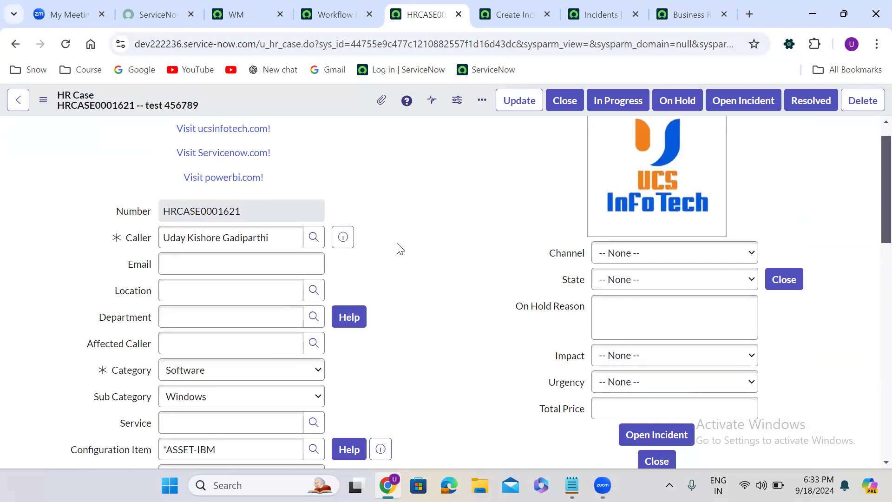
{"action": "scroll", "coordinate": [400, 248], "scroll_direction": "down", "scroll_amount": 7}
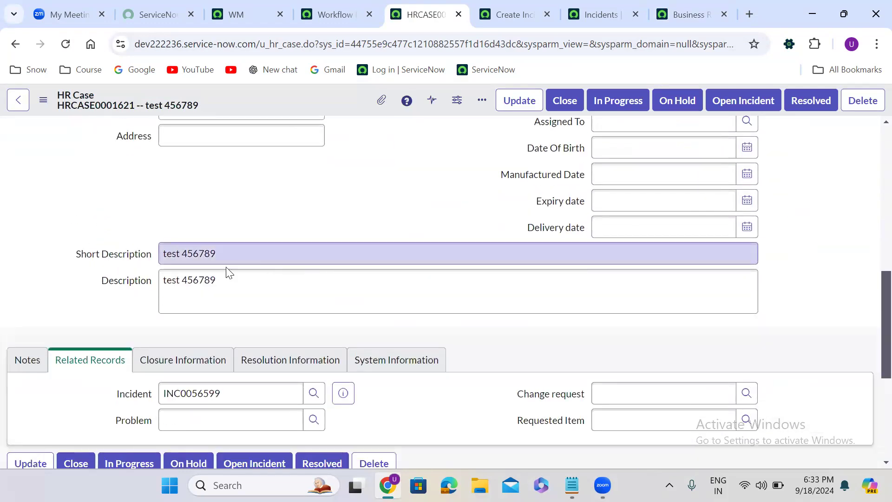
{"action": "double_click", "coordinate": [199, 252]}
{"action": "type", "text": "Uday"}
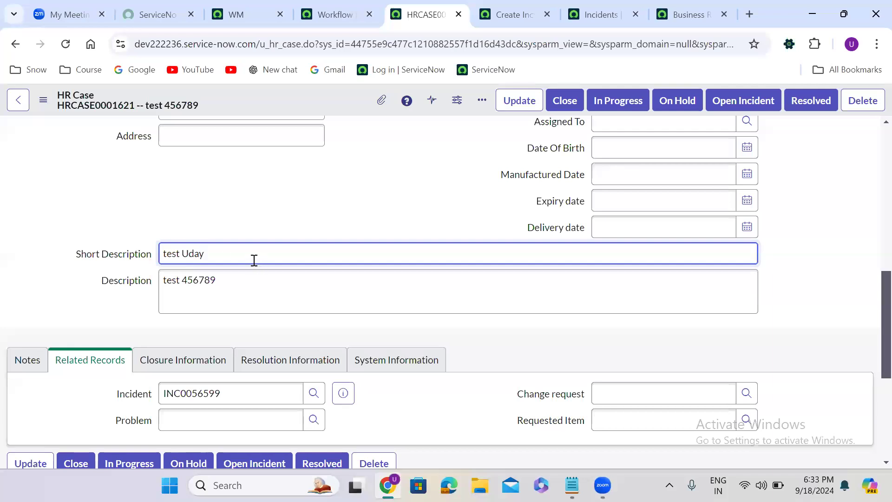
{"action": "right_click", "coordinate": [312, 99]}
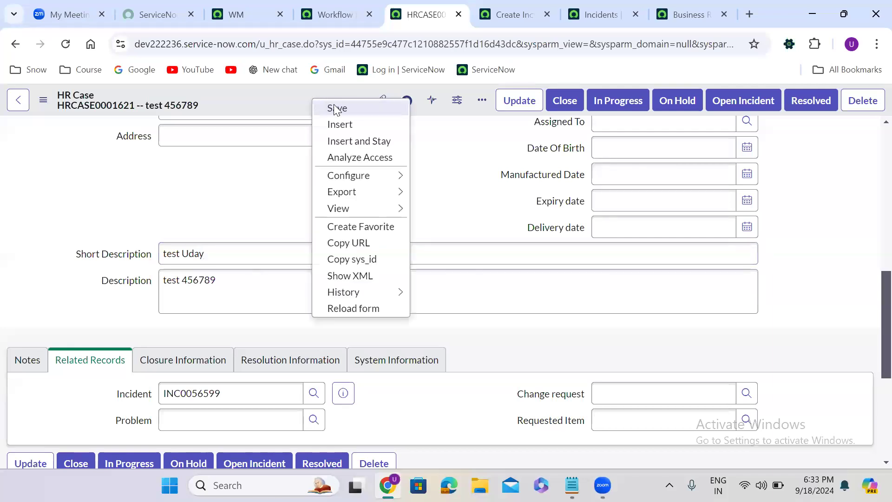
{"action": "left_click", "coordinate": [335, 109]}
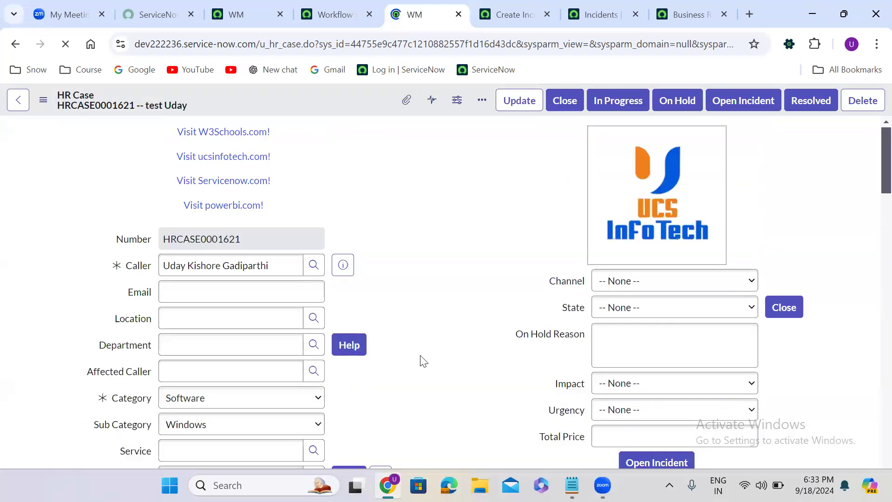
- Preview the related incident record from the HR case
{"action": "scroll", "coordinate": [423, 361], "scroll_direction": "down", "scroll_amount": 7}
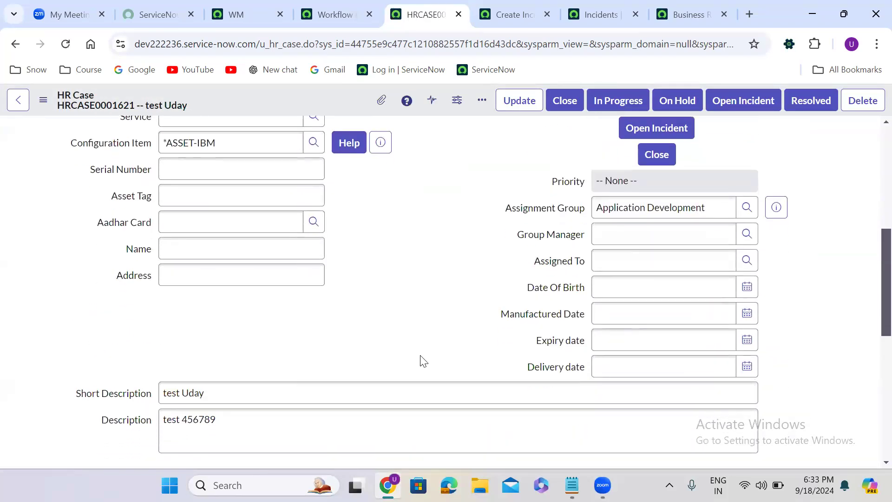
{"action": "scroll", "coordinate": [423, 361], "scroll_direction": "down", "scroll_amount": 6}
{"action": "left_click", "coordinate": [344, 218]}
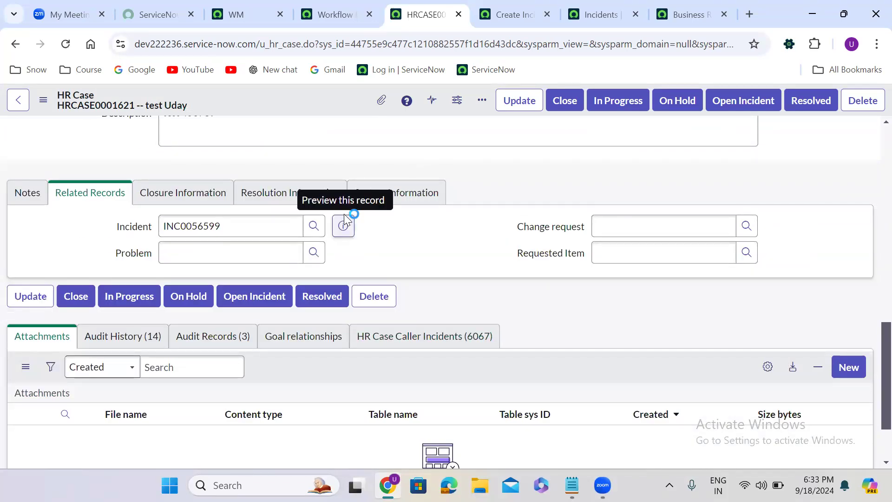
{"action": "scroll", "coordinate": [356, 325], "scroll_direction": "down", "scroll_amount": 3}
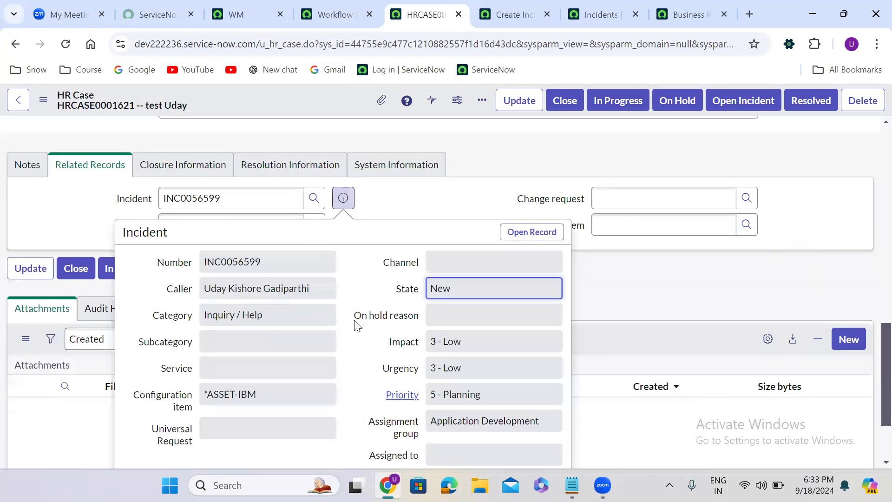
- Extend the HR case's short description with the caller's surname and save the case
{"action": "triple_click", "coordinate": [227, 377]}
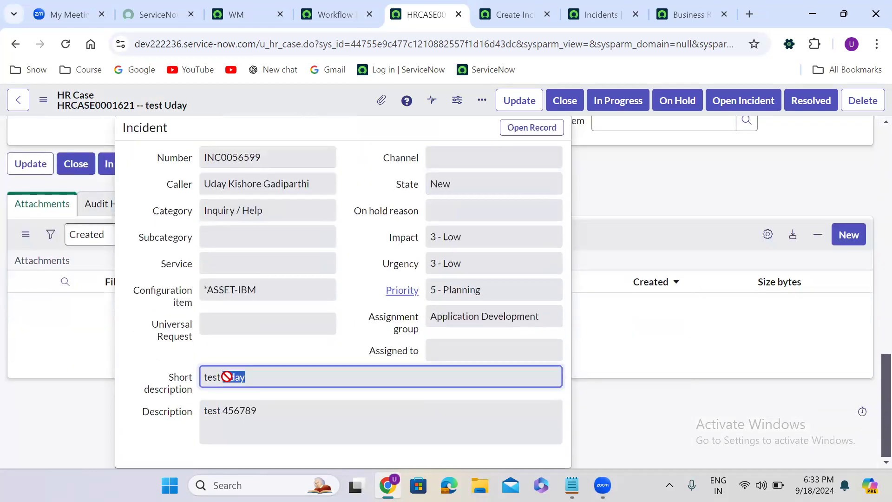
{"action": "left_click", "coordinate": [626, 186]}
{"action": "left_click", "coordinate": [280, 161]}
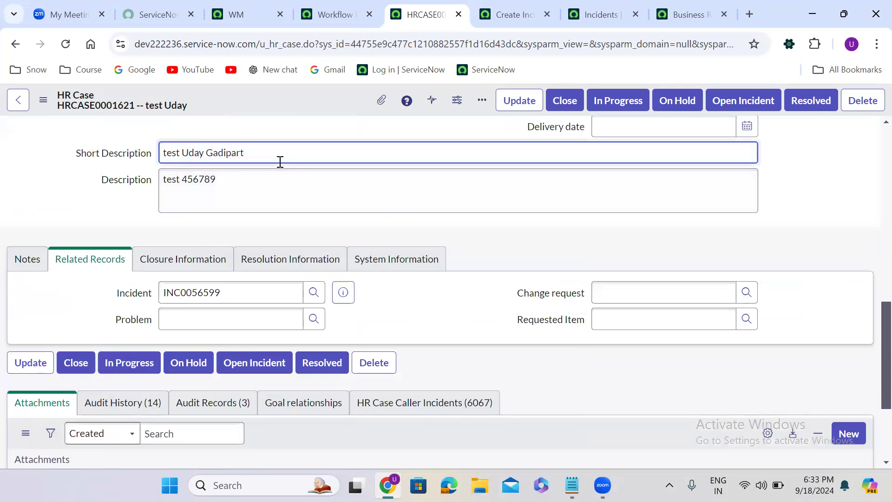
{"action": "right_click", "coordinate": [276, 85]}
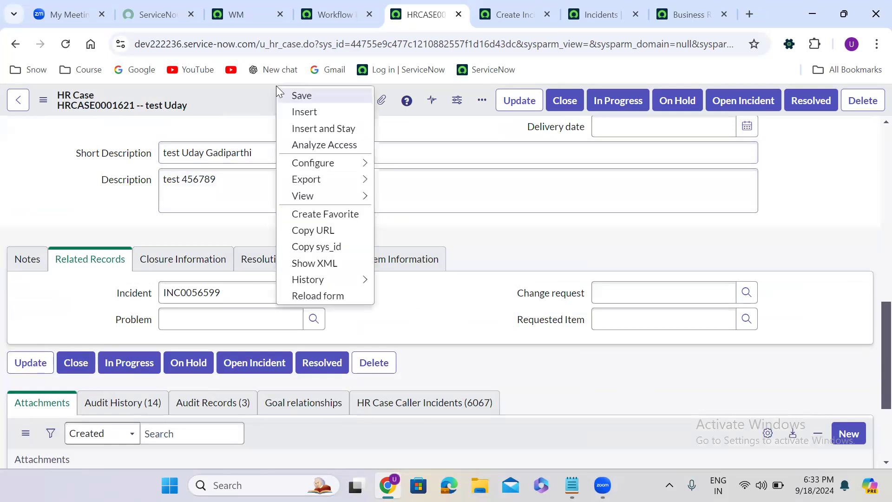
{"action": "left_click", "coordinate": [301, 94]}
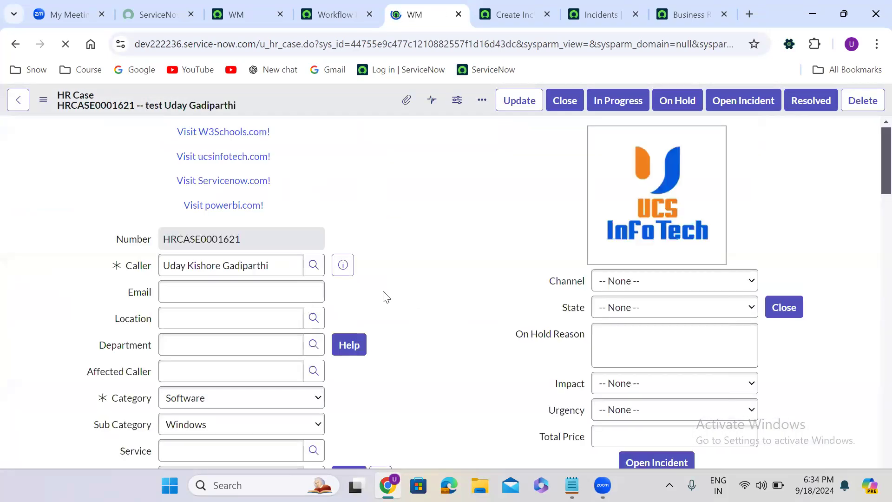
- Preview the related incident record from the HR case to inspect its short description
{"action": "scroll", "coordinate": [384, 297], "scroll_direction": "down", "scroll_amount": 7}
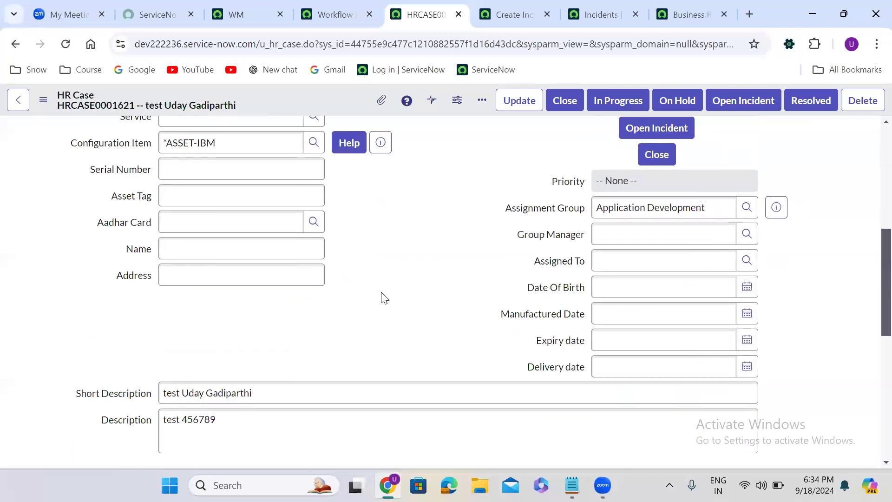
{"action": "scroll", "coordinate": [383, 298], "scroll_direction": "down", "scroll_amount": 6}
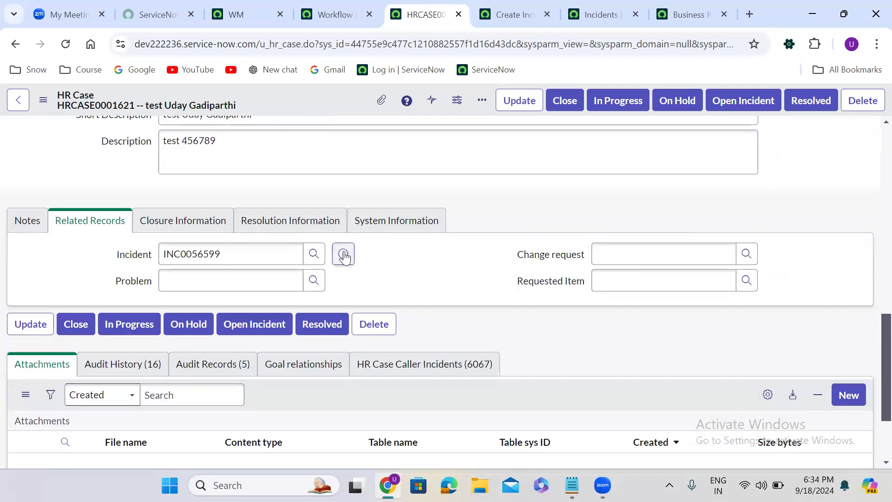
{"action": "left_click", "coordinate": [344, 255]}
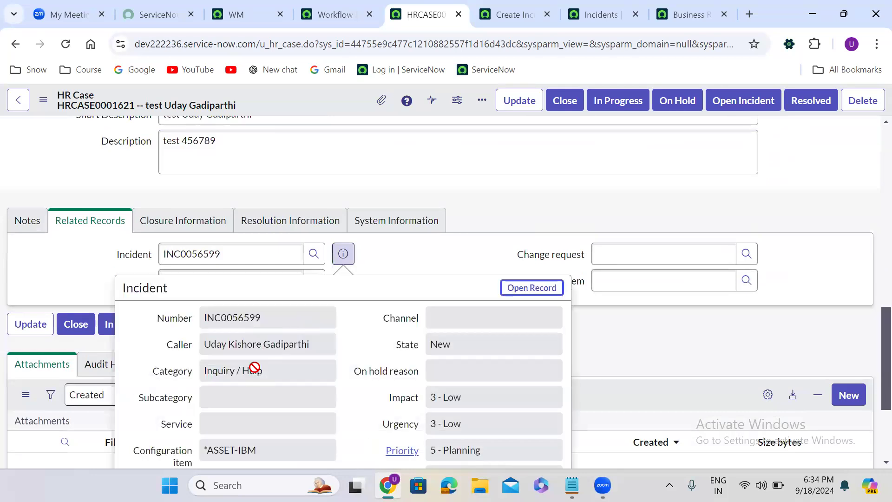
{"action": "scroll", "coordinate": [339, 367], "scroll_direction": "down", "scroll_amount": 4}
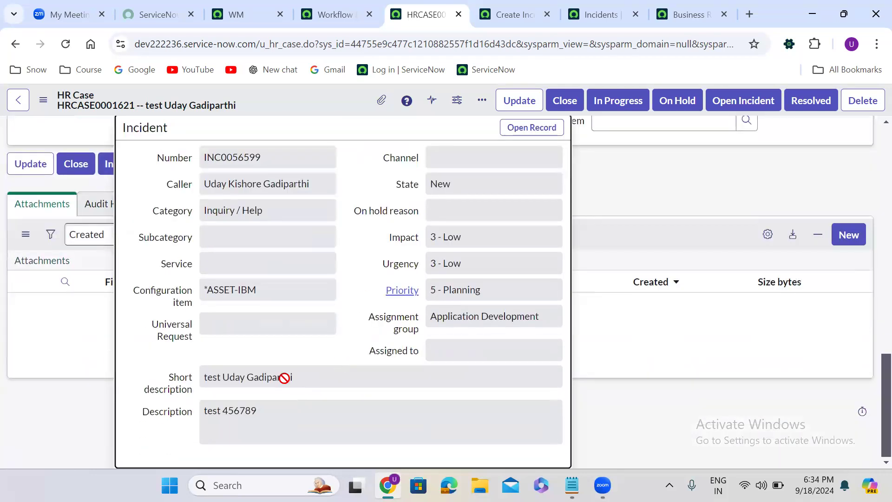
{"action": "triple_click", "coordinate": [232, 378]}
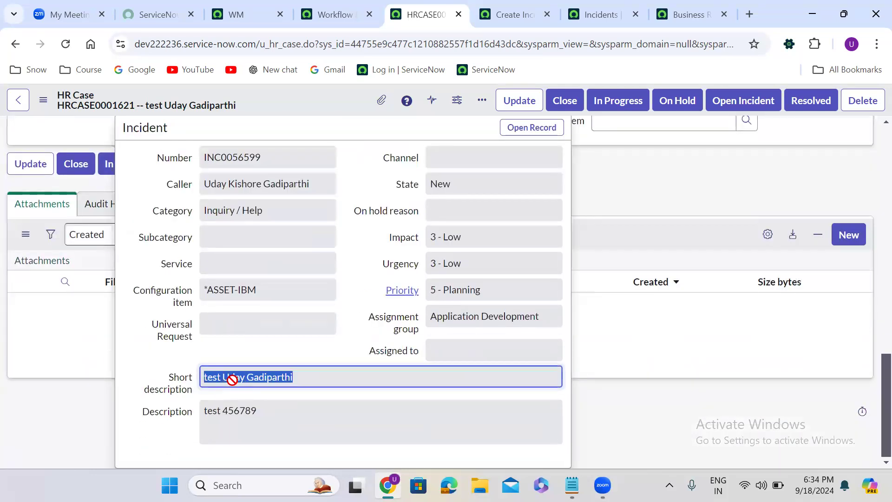
{"action": "left_click", "coordinate": [99, 184]}
- Append 12345 to the HR case's short description and save the case
{"action": "scroll", "coordinate": [103, 188], "scroll_direction": "up", "scroll_amount": 4}
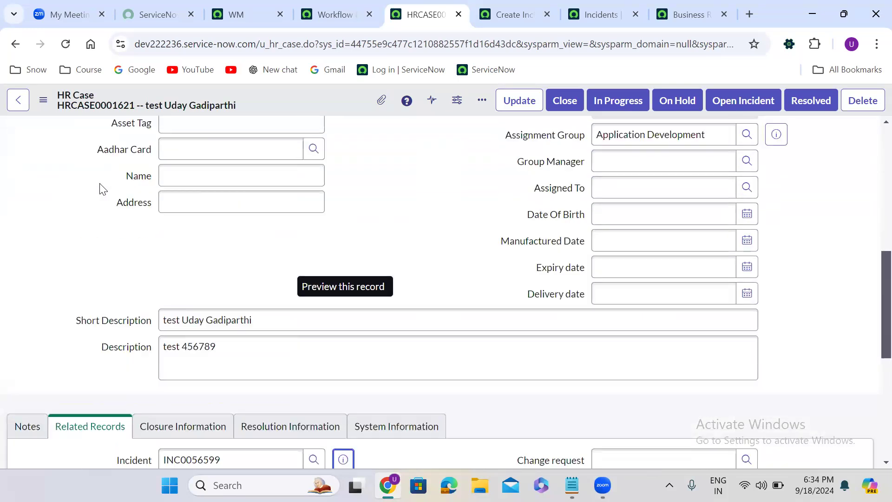
{"action": "left_click", "coordinate": [259, 318]}
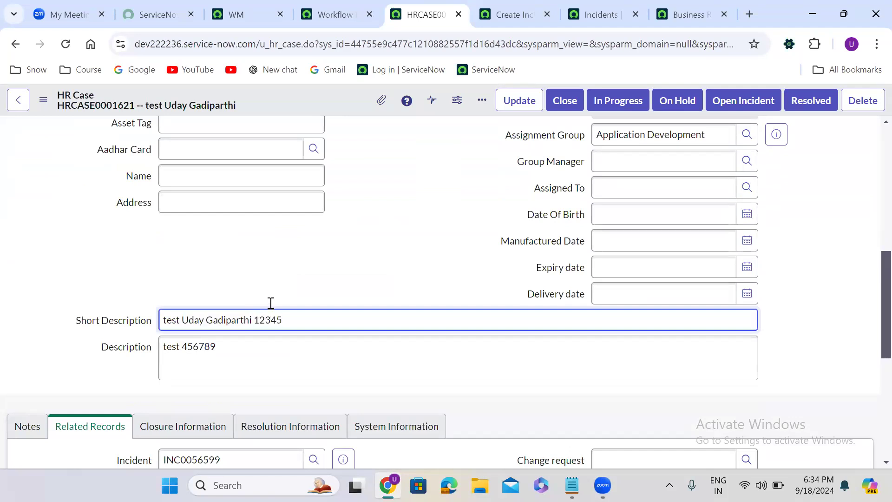
{"action": "type", "text": "12345"}
{"action": "right_click", "coordinate": [322, 98]}
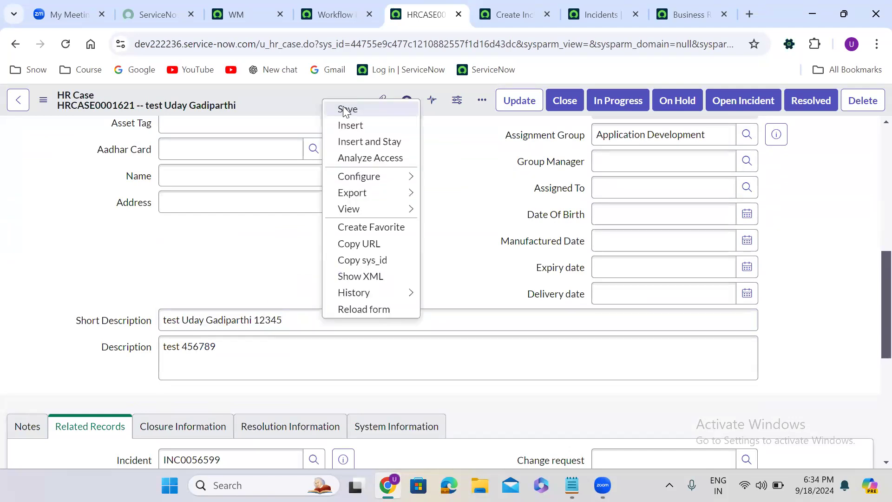
{"action": "left_click", "coordinate": [345, 111]}
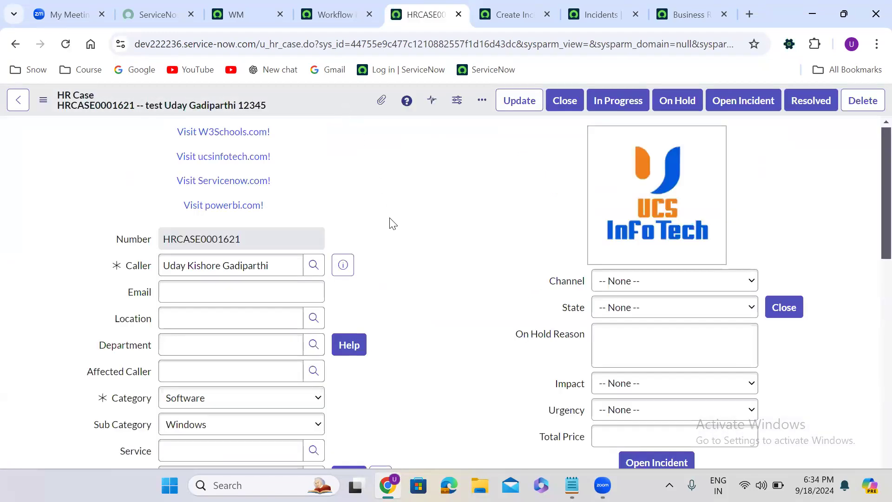
- Preview the related incident again to check whether its short description was synced
{"action": "scroll", "coordinate": [390, 223], "scroll_direction": "down", "scroll_amount": 8}
{"action": "scroll", "coordinate": [391, 223], "scroll_direction": "down", "scroll_amount": 7}
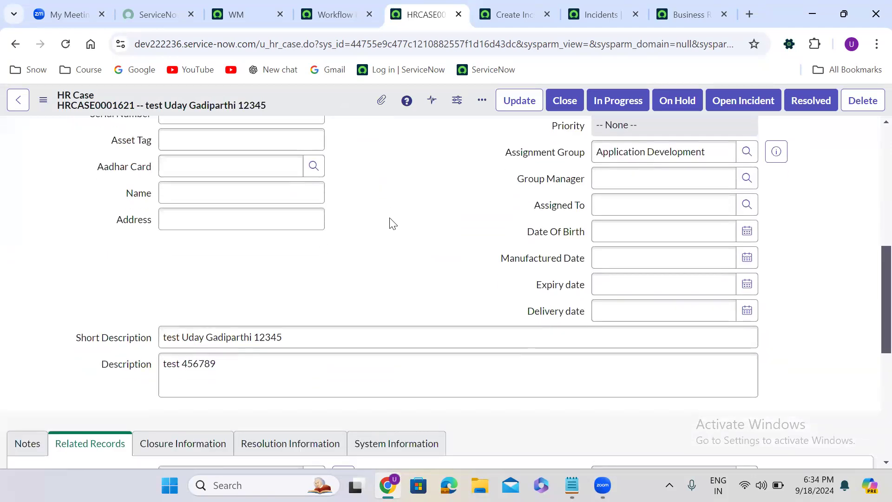
{"action": "left_click", "coordinate": [342, 197]}
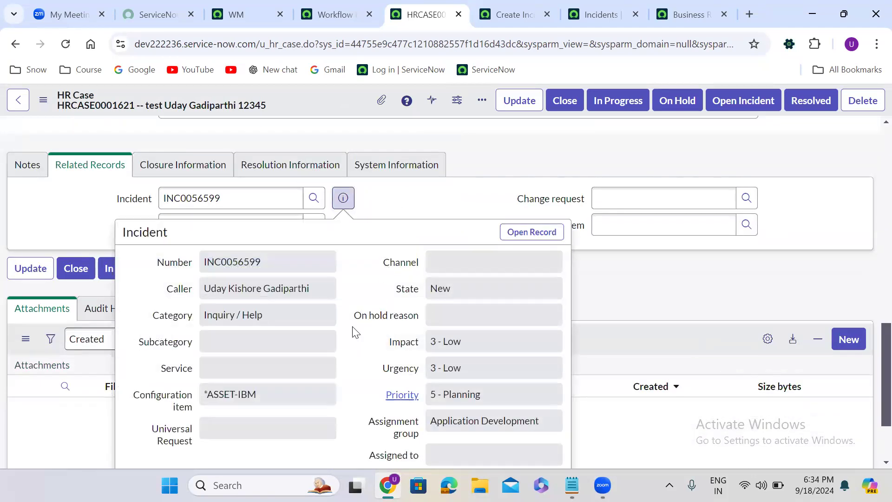
{"action": "scroll", "coordinate": [355, 332], "scroll_direction": "down", "scroll_amount": 3}
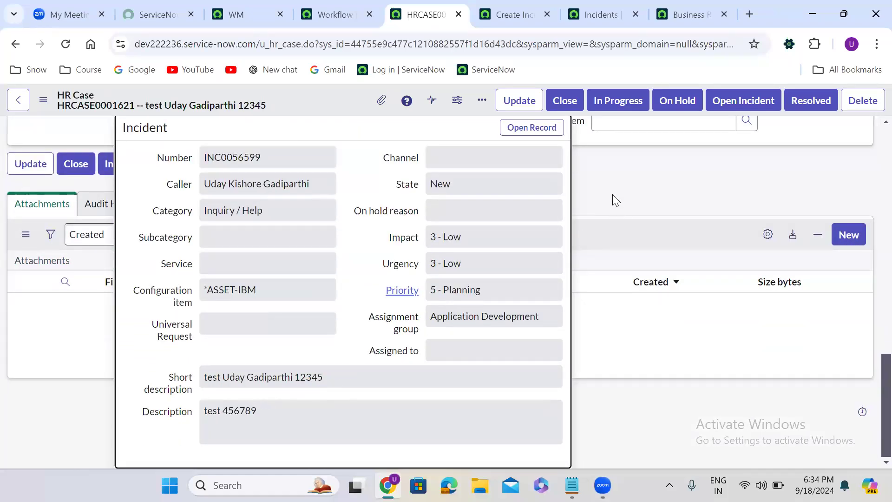
{"action": "scroll", "coordinate": [613, 199], "scroll_direction": "up", "scroll_amount": 8}
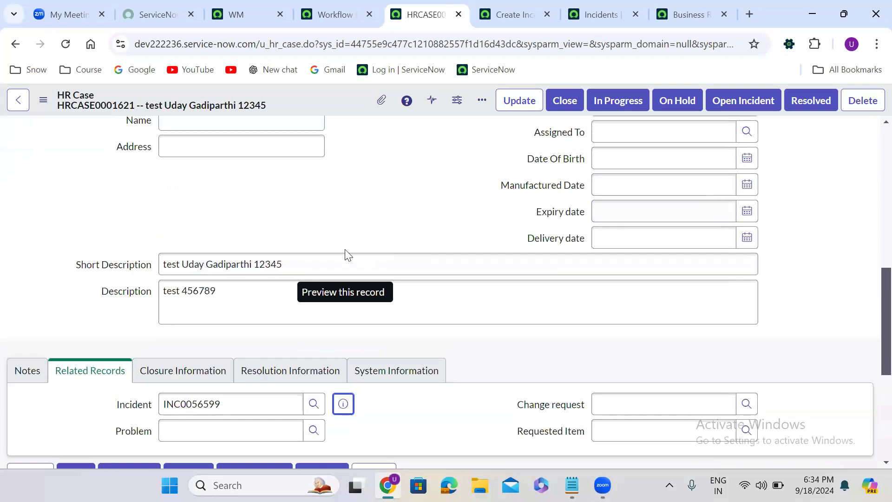
{"action": "left_click", "coordinate": [293, 255]}
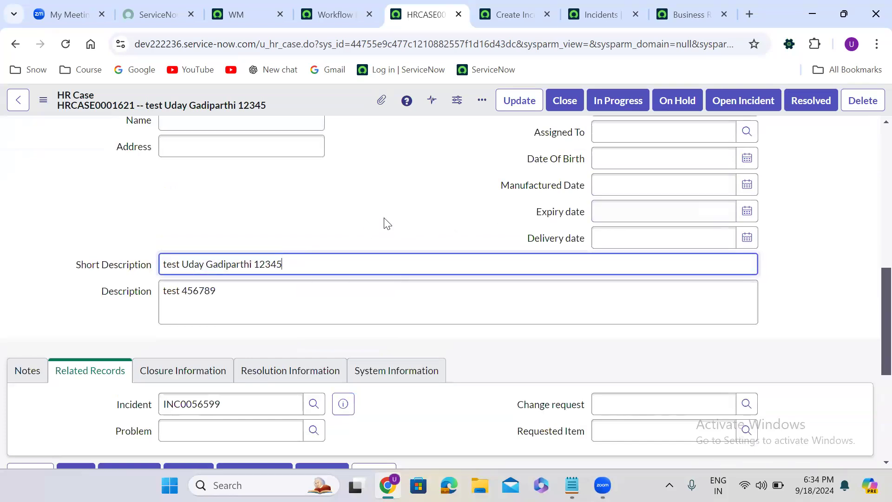
{"action": "scroll", "coordinate": [384, 223], "scroll_direction": "down", "scroll_amount": 5}
{"action": "scroll", "coordinate": [385, 224], "scroll_direction": "down", "scroll_amount": 1}
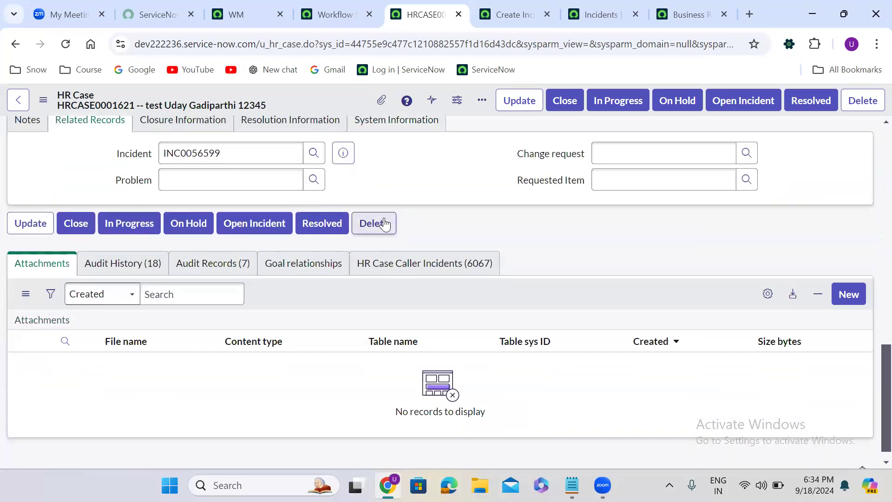
- Open the Change Incident short description business rule in a new tab from the business rules list
{"action": "left_click", "coordinate": [592, 13]}
{"action": "left_click", "coordinate": [675, 6]}
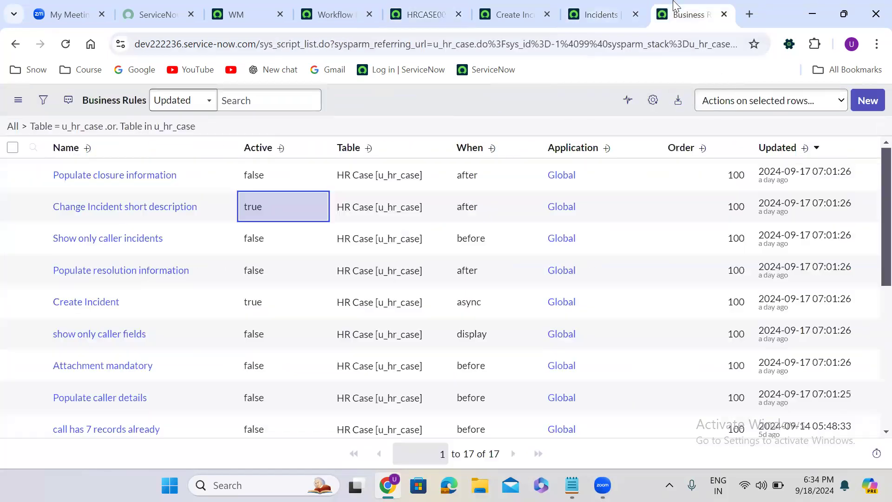
{"action": "left_click_drag", "start_coordinate": [676, 7], "coordinate": [500, 10]}
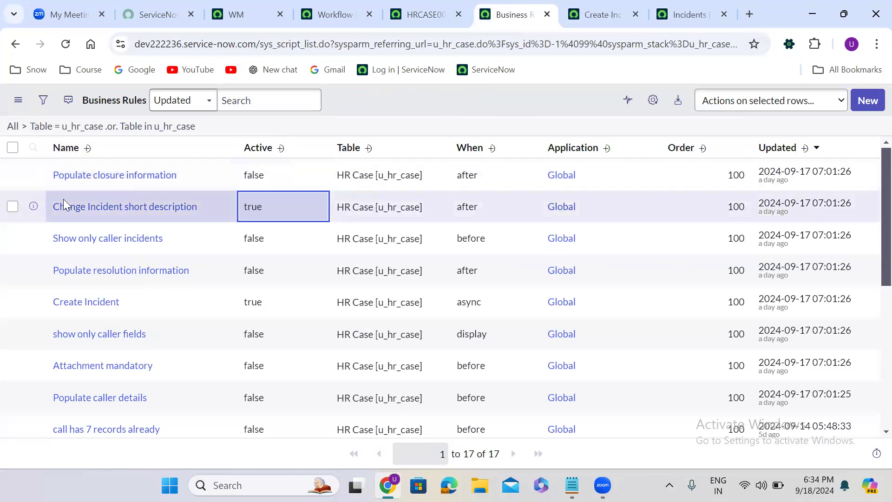
{"action": "right_click", "coordinate": [34, 206]}
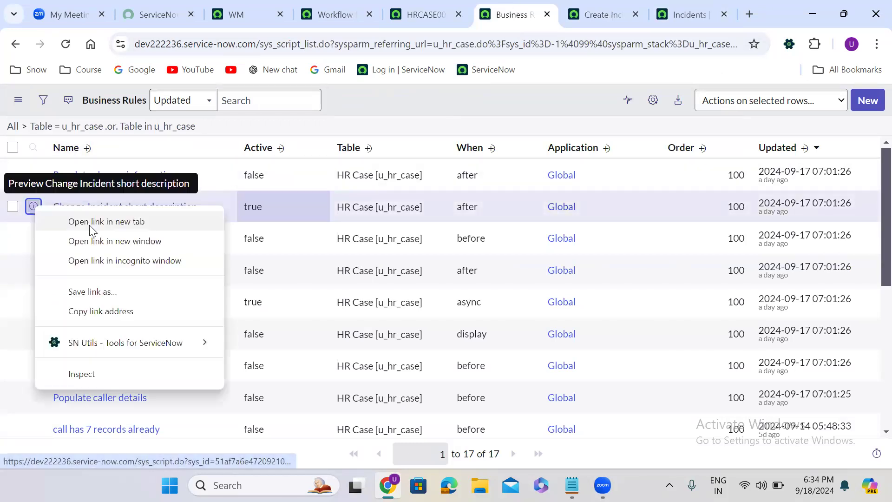
{"action": "left_click", "coordinate": [91, 221]}
{"action": "left_click", "coordinate": [537, 6]}
{"action": "left_click_drag", "start_coordinate": [538, 6], "coordinate": [488, 5]}
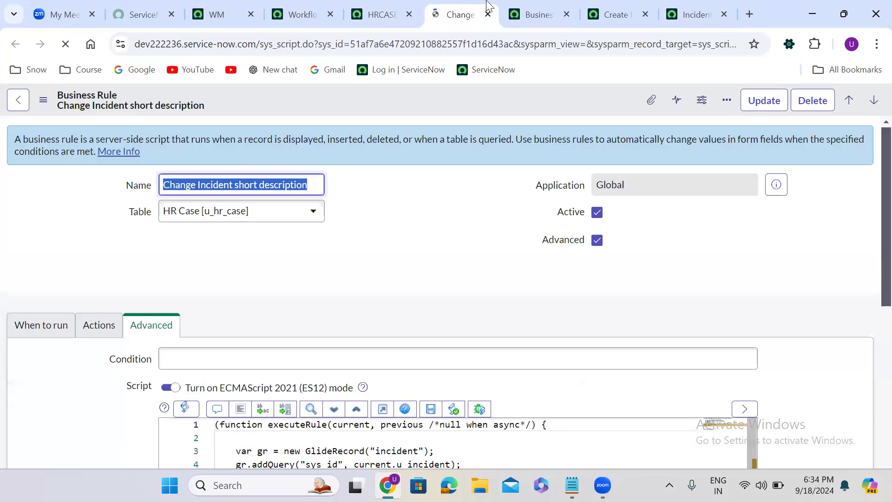
{"action": "left_click", "coordinate": [404, 249]}
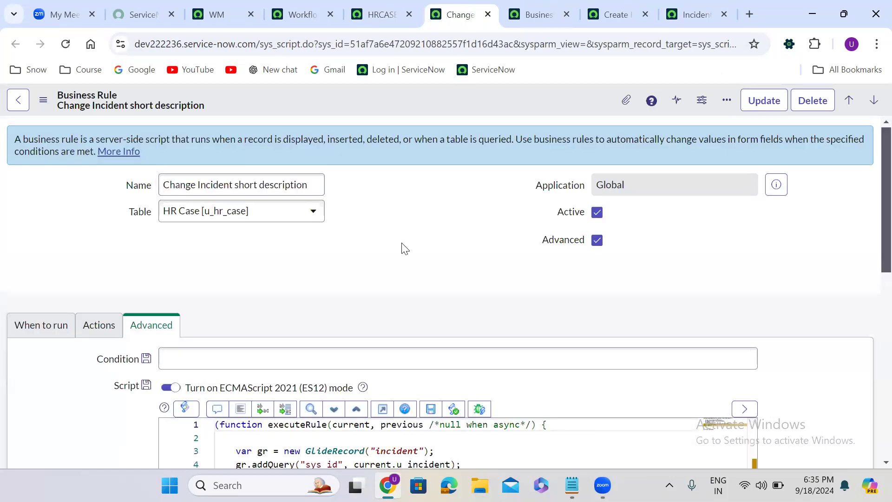
{"action": "scroll", "coordinate": [404, 249], "scroll_direction": "down", "scroll_amount": 1}
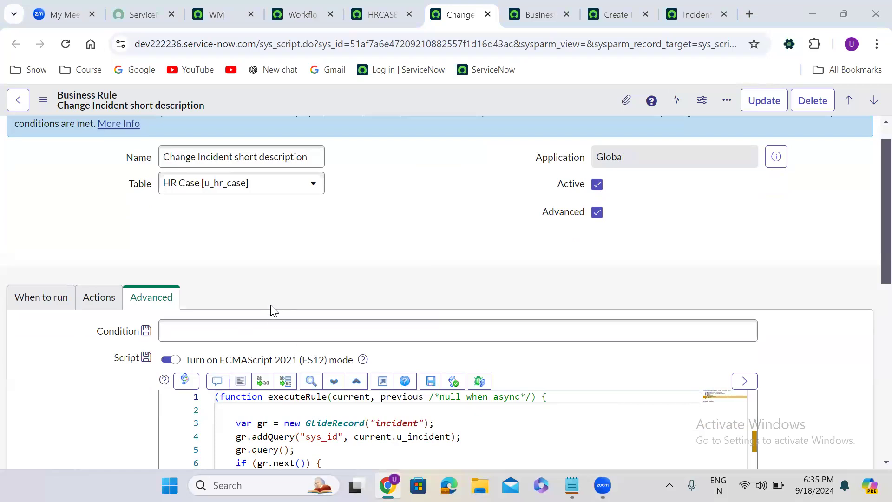
{"action": "scroll", "coordinate": [284, 292], "scroll_direction": "down", "scroll_amount": 1}
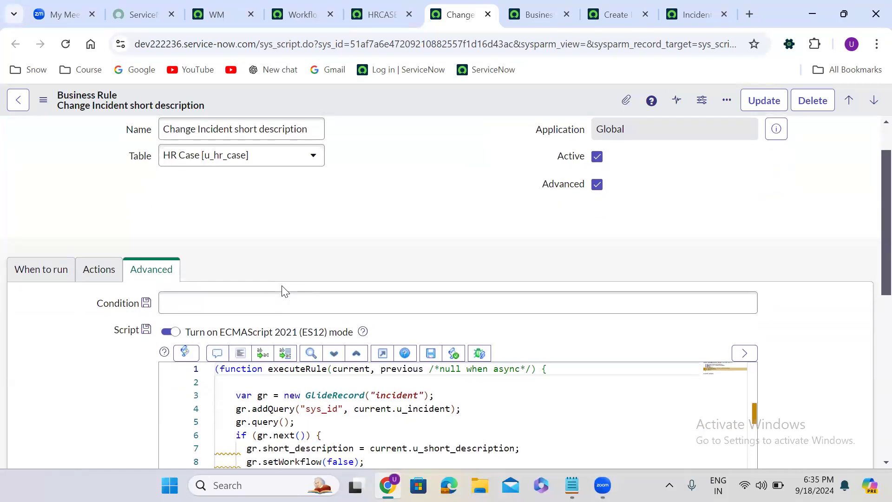
- Deactivate the Change Incident short description business rule and save it
{"action": "left_click", "coordinate": [384, 10]}
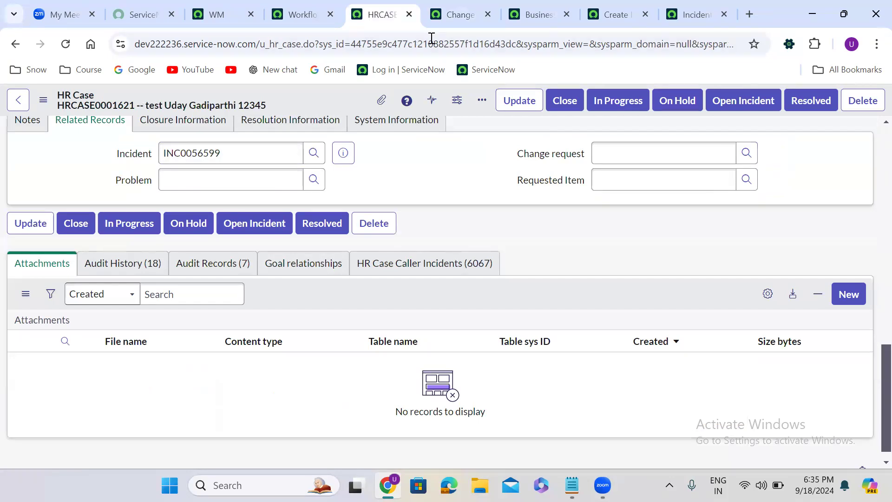
{"action": "left_click", "coordinate": [447, 20]}
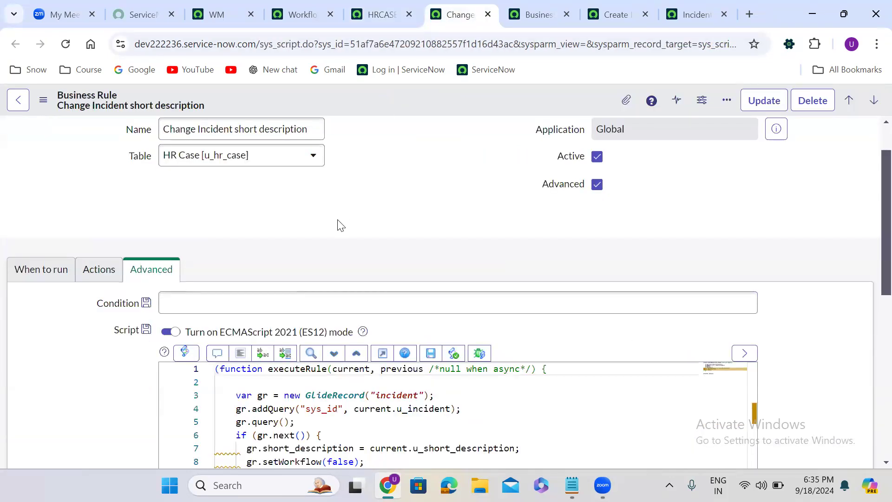
{"action": "scroll", "coordinate": [340, 224], "scroll_direction": "down", "scroll_amount": 4}
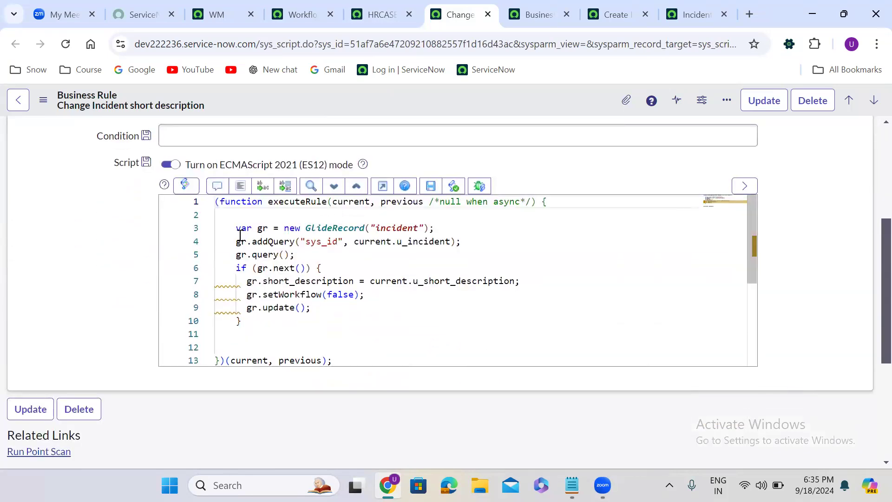
{"action": "left_click_drag", "start_coordinate": [234, 228], "coordinate": [271, 319]}
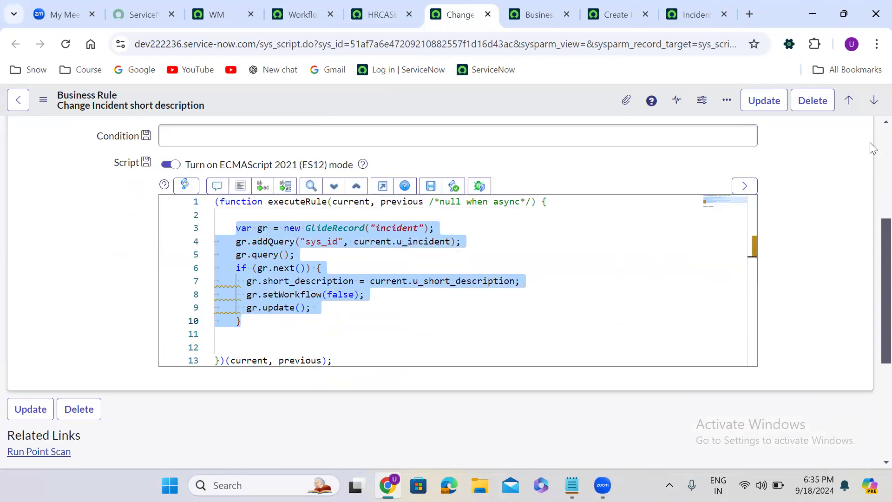
{"action": "scroll", "coordinate": [872, 145], "scroll_direction": "up", "scroll_amount": 3}
{"action": "scroll", "coordinate": [873, 145], "scroll_direction": "up", "scroll_amount": 2}
{"action": "left_click", "coordinate": [597, 212]}
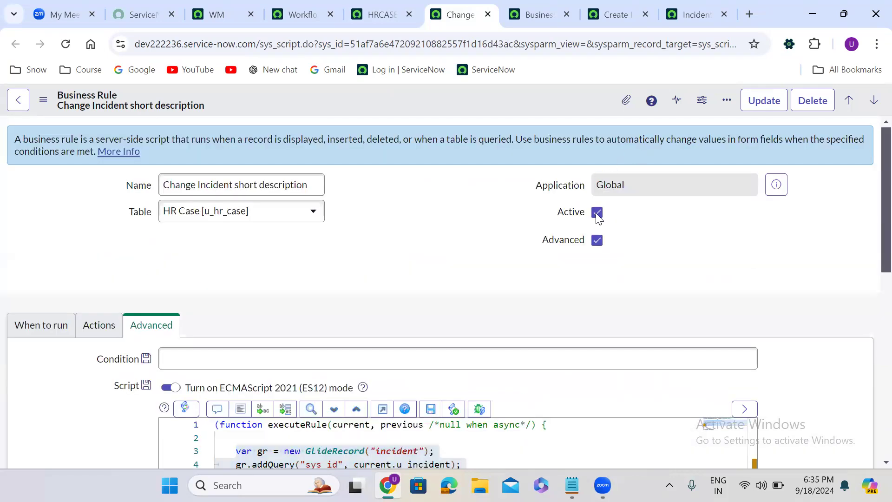
{"action": "right_click", "coordinate": [390, 106]}
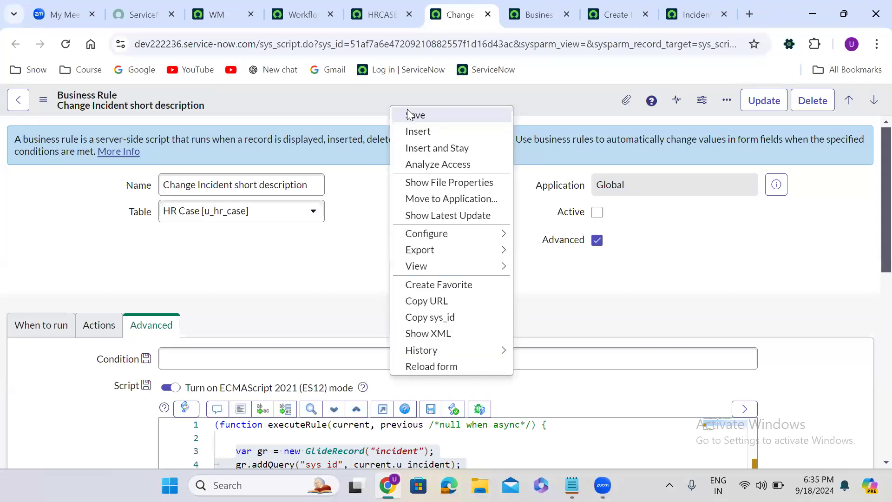
{"action": "left_click", "coordinate": [415, 115]}
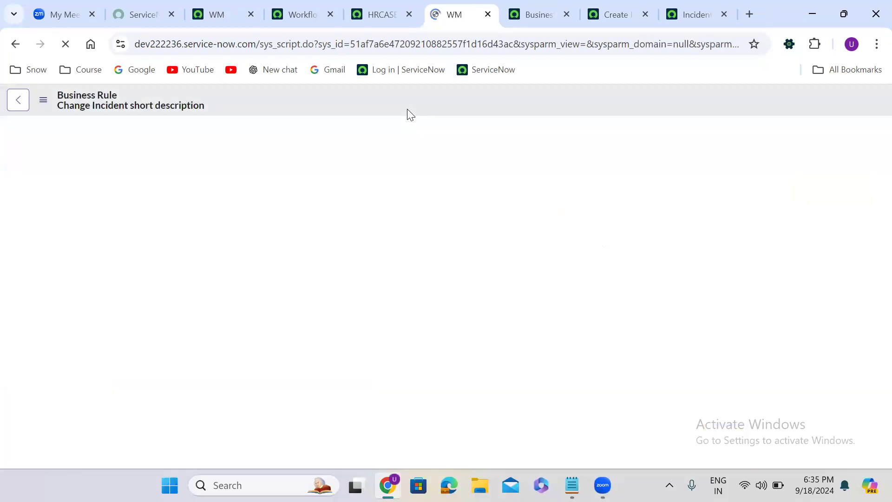
{"action": "left_click", "coordinate": [293, 10]}
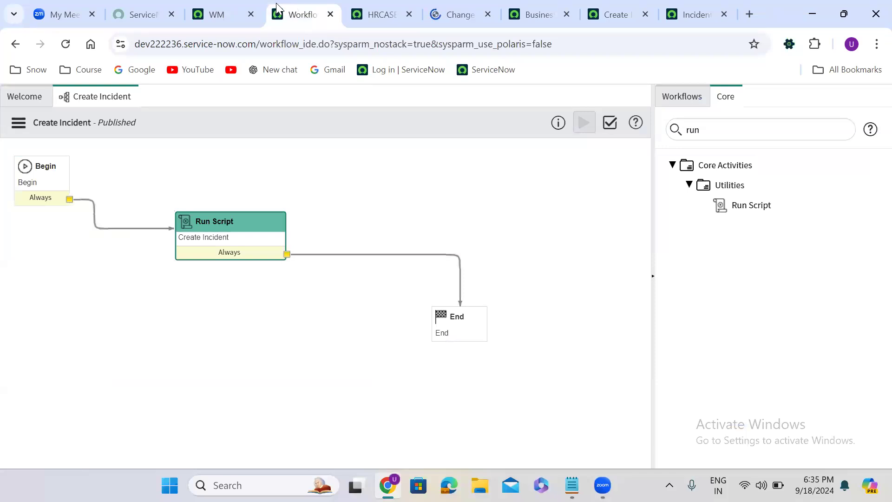
{"action": "left_click", "coordinate": [219, 5]}
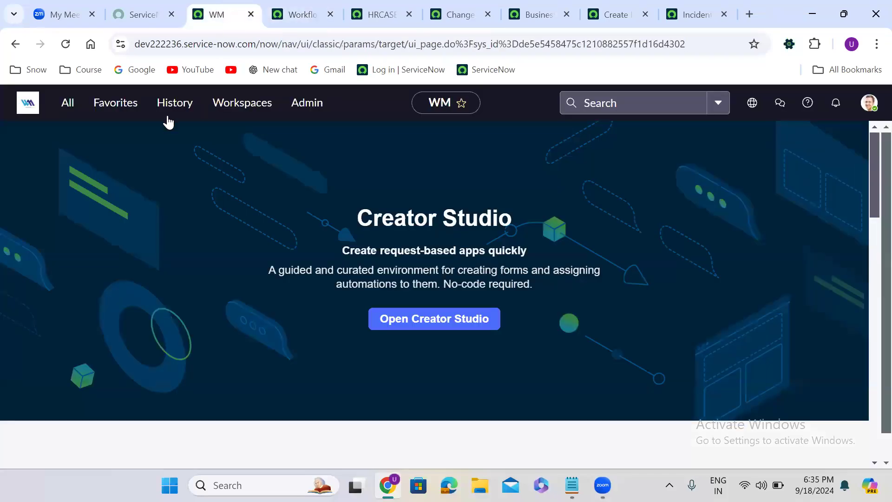
- Open the Workflow Editor and start a new workflow
{"action": "left_click", "coordinate": [72, 115]}
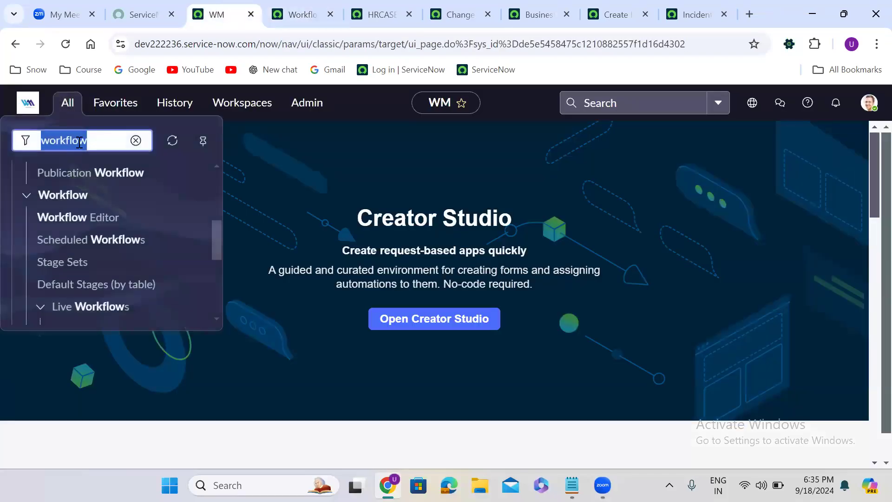
{"action": "left_click", "coordinate": [96, 217]}
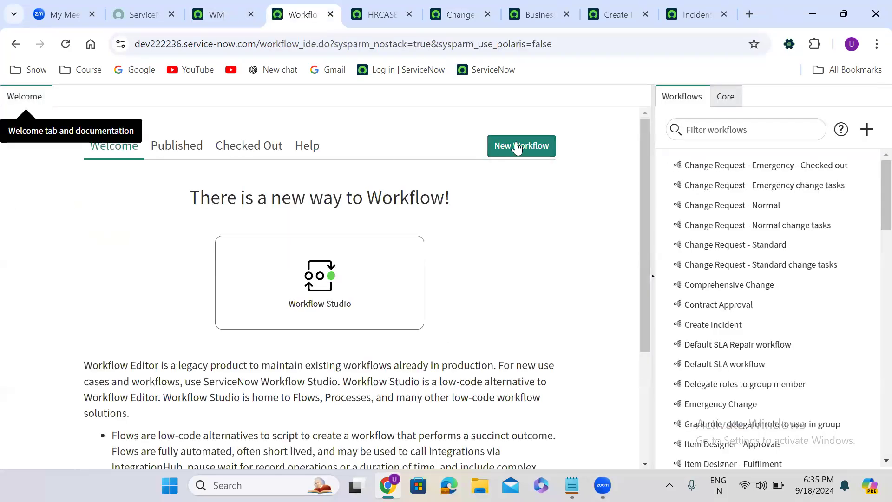
{"action": "left_click", "coordinate": [517, 146]}
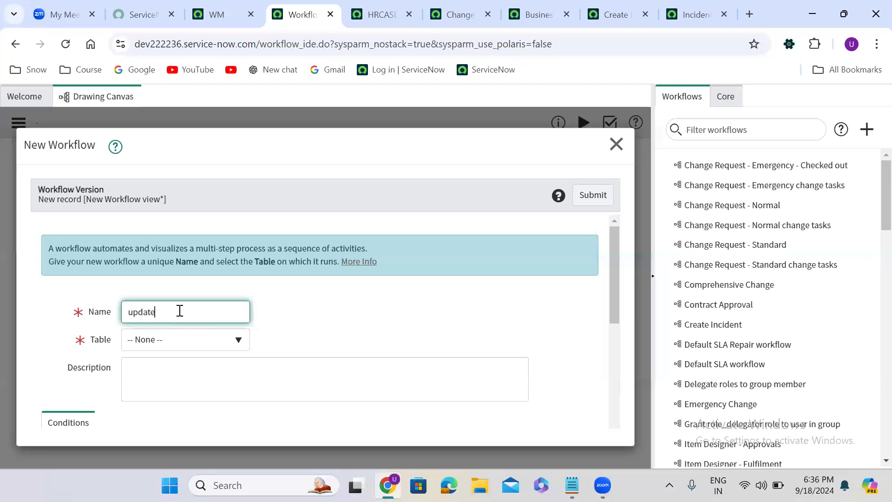
- Name the new workflow "update incident short description", set its table to HR Case, and submit it
{"action": "type", "text": "incident sho"}
{"action": "type", "text": "rt description"}
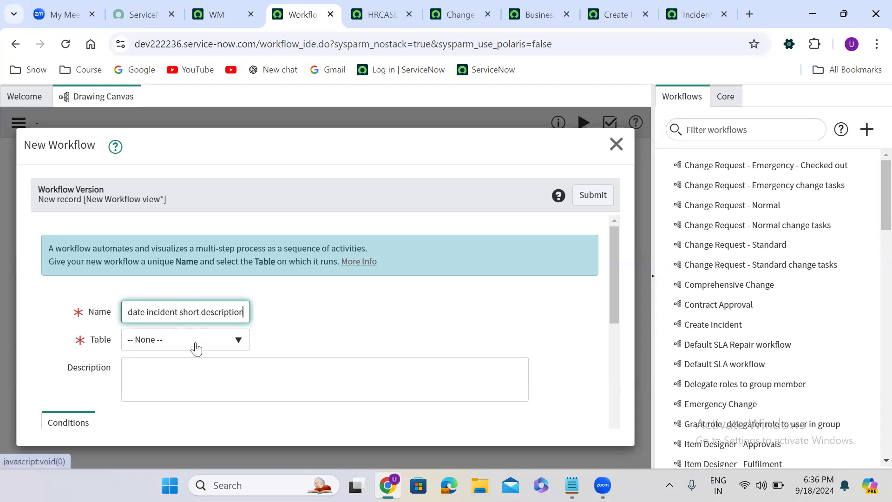
{"action": "left_click", "coordinate": [196, 347]}
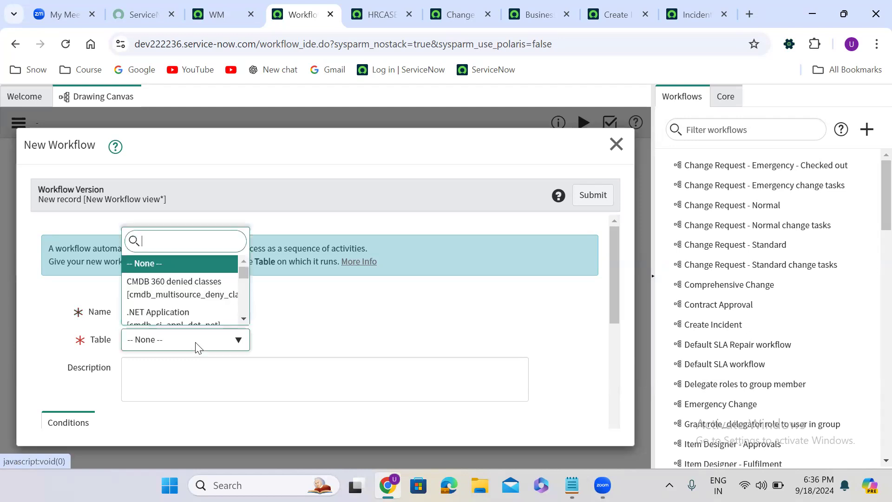
{"action": "type", "text": "hr c"}
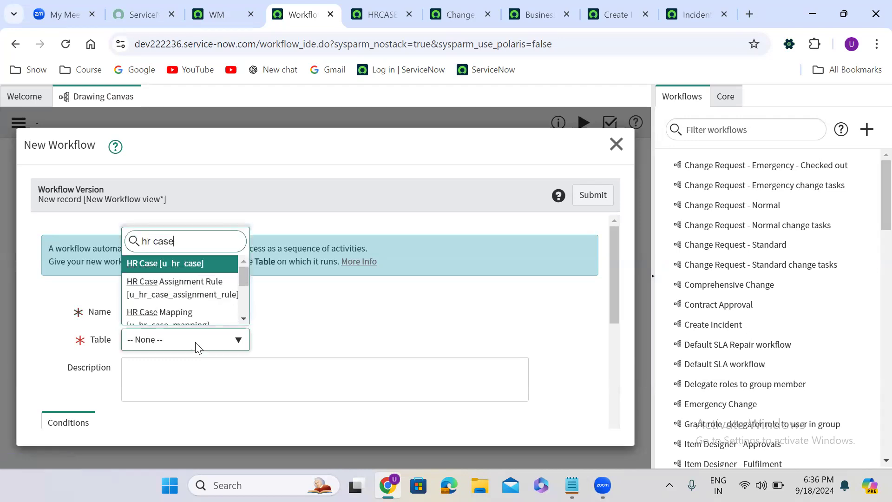
{"action": "type", "text": "ase"}
{"action": "key", "text": "Return"}
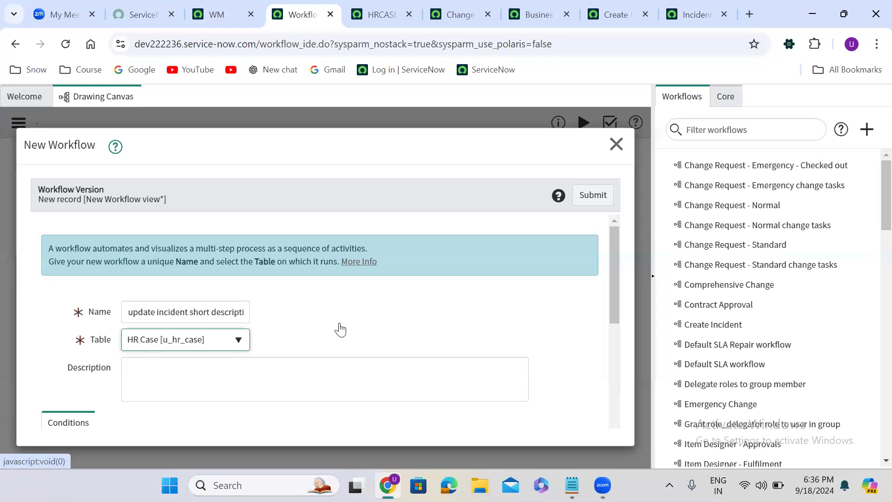
{"action": "scroll", "coordinate": [342, 327], "scroll_direction": "down", "scroll_amount": 1}
{"action": "scroll", "coordinate": [343, 327], "scroll_direction": "down", "scroll_amount": 6}
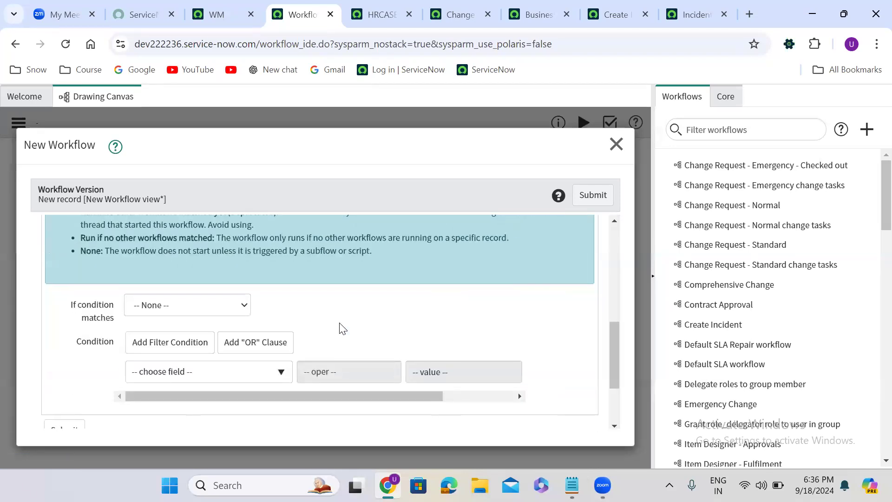
{"action": "left_click", "coordinate": [600, 199]}
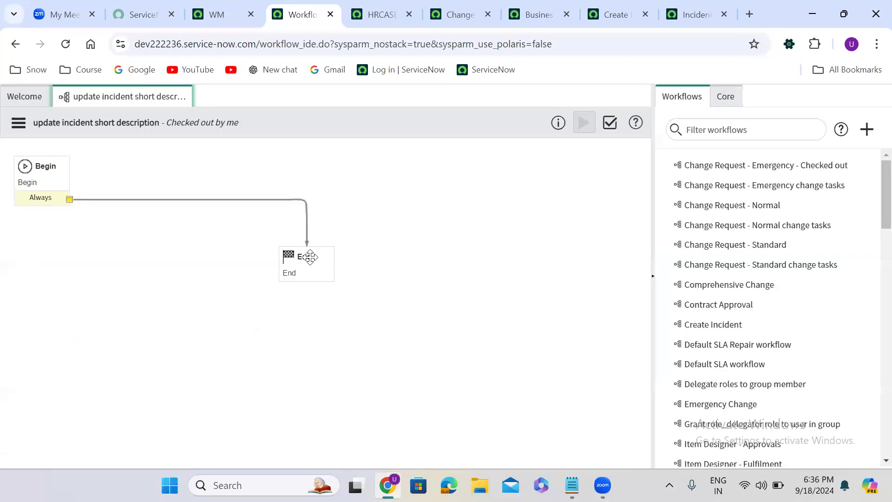
- Move the End activity lower on the canvas and delete the transition from Begin to End
{"action": "left_click_drag", "start_coordinate": [310, 257], "coordinate": [510, 351]}
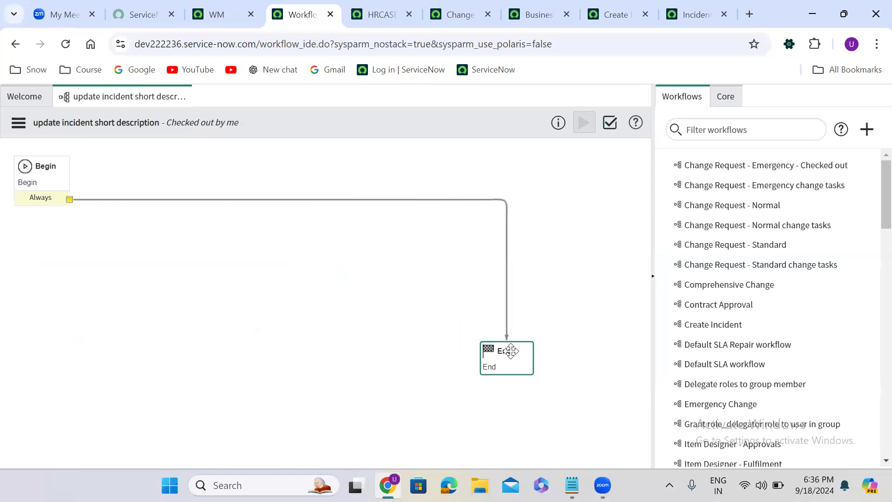
{"action": "left_click", "coordinate": [376, 202]}
{"action": "key", "text": "Delete"}
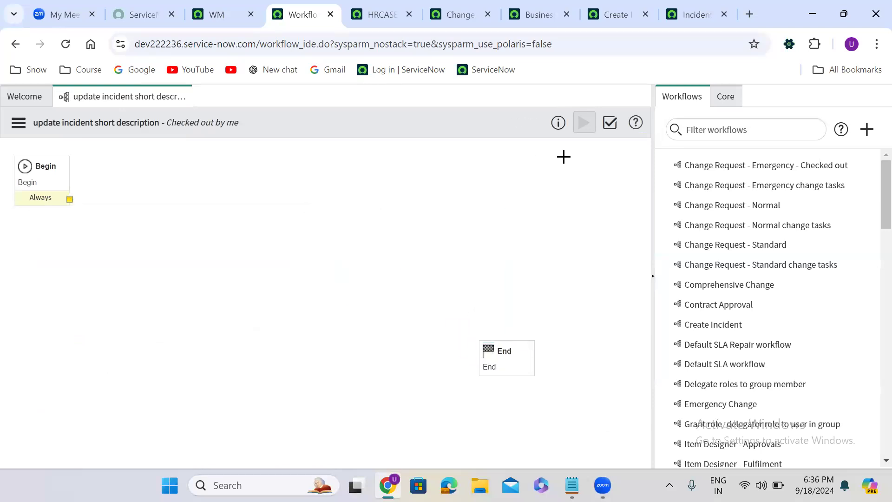
- Find the Run Script core activity and drop it onto the workflow canvas
{"action": "left_click", "coordinate": [725, 96]}
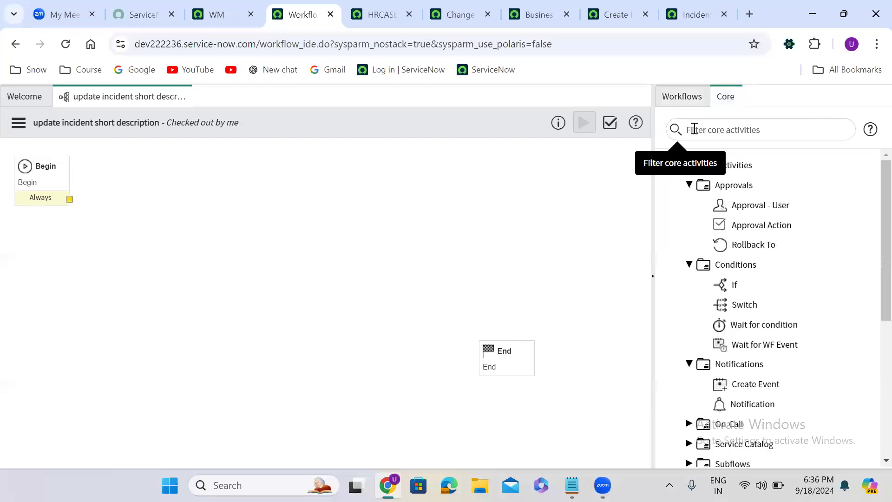
{"action": "left_click", "coordinate": [693, 129]}
{"action": "type", "text": "run"}
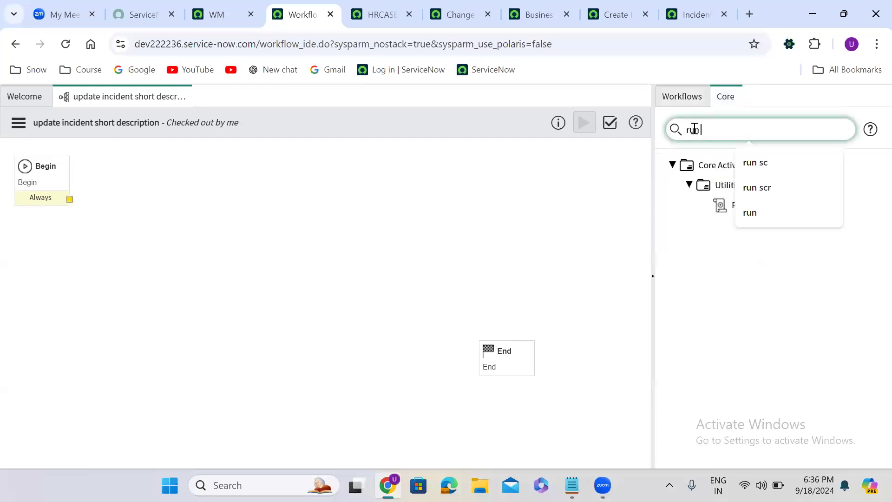
{"action": "left_click", "coordinate": [708, 268]}
{"action": "left_click_drag", "start_coordinate": [751, 204], "coordinate": [295, 201]}
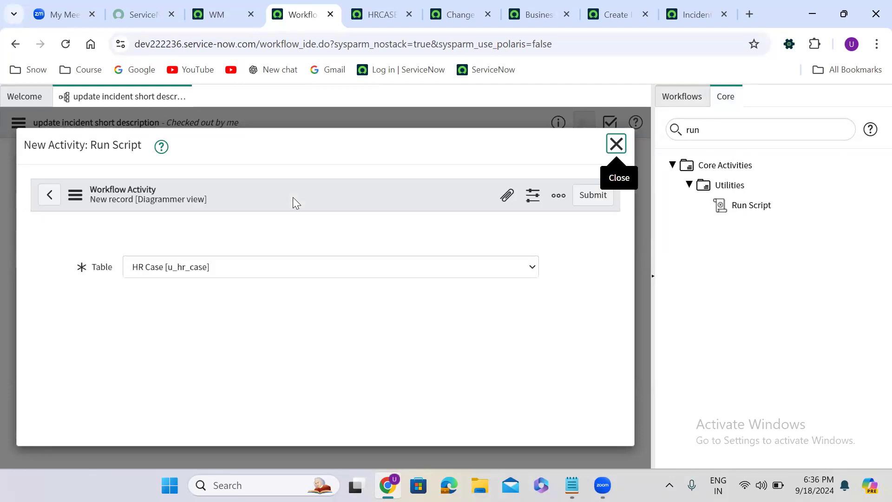
- Name the Run Script activity "update incident sd", paste the incident short-description update script, and submit it
{"action": "type", "text": "update incident"}
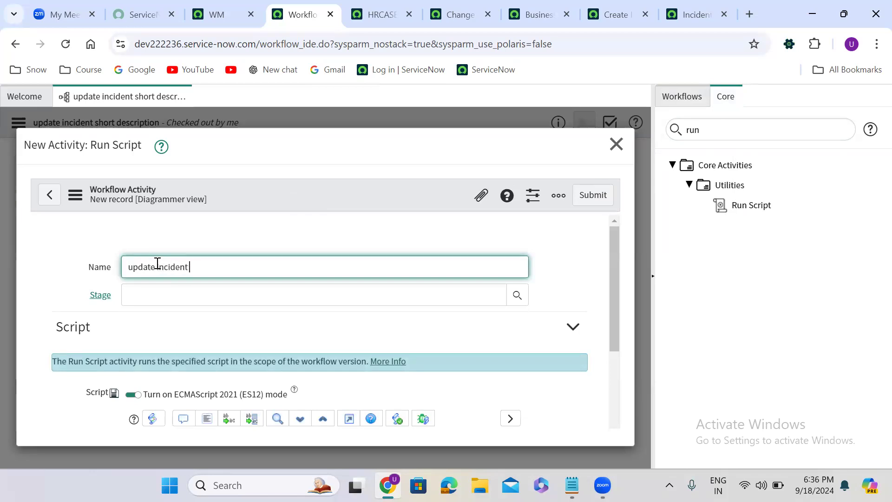
{"action": "left_click_drag", "start_coordinate": [618, 252], "coordinate": [609, 347]}
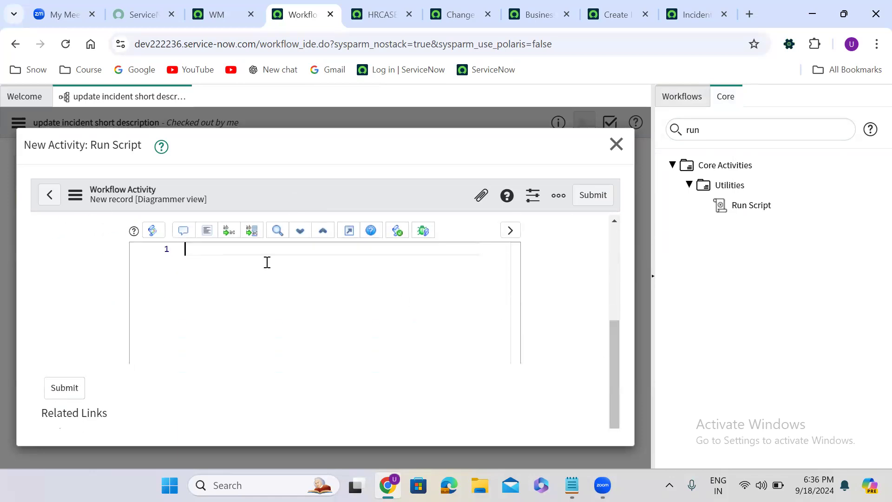
{"action": "type", "text": "gr.addQuery(\"sys_id\", current.u_incident); gr.query(); if (gr.next()) {   gr.short_description = current.u_short_description;   gr.setWorkflow(false);   gr.update(); }"}
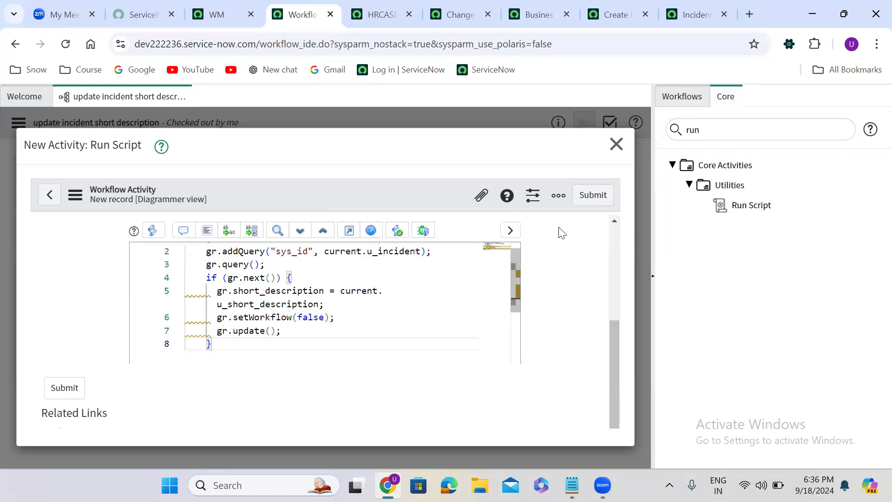
{"action": "left_click", "coordinate": [595, 194]}
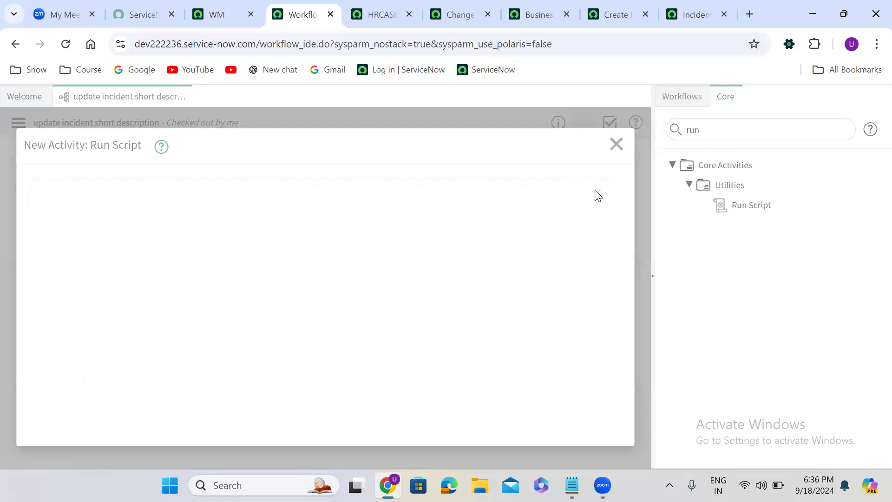
- Connect Begin to the Run Script activity and the Run Script activity to End
{"action": "left_click_drag", "start_coordinate": [69, 200], "coordinate": [233, 232]}
{"action": "left_click_drag", "start_coordinate": [340, 252], "coordinate": [496, 353]}
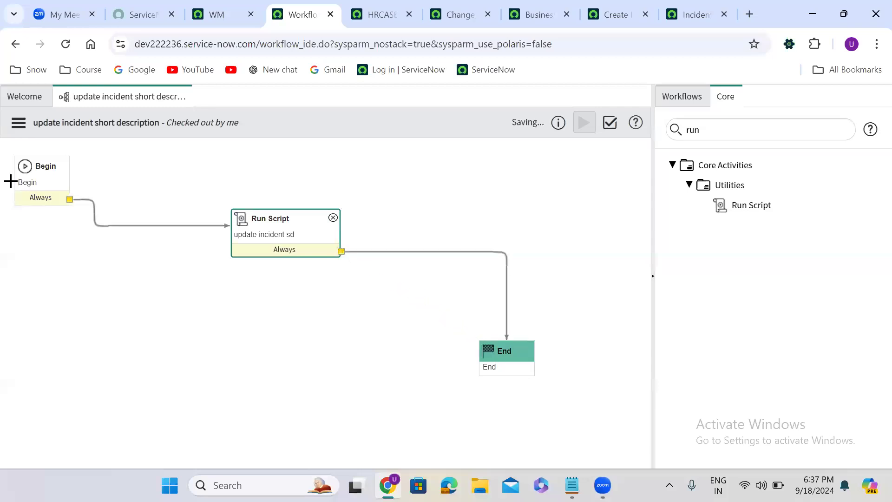
- Publish the update incident short description workflow
{"action": "left_click", "coordinate": [18, 122]}
{"action": "left_click", "coordinate": [55, 198]}
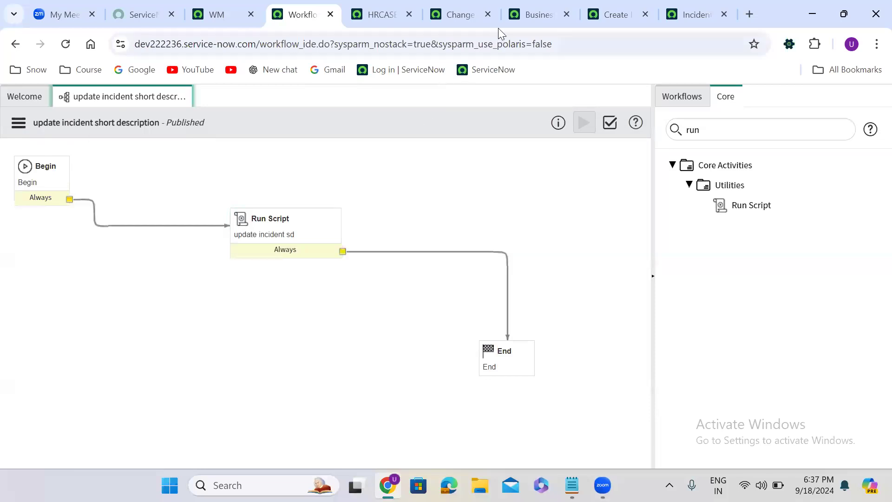
- Append " test" and the caller's first name to the HR case's short description and save the case
{"action": "left_click", "coordinate": [376, 8]}
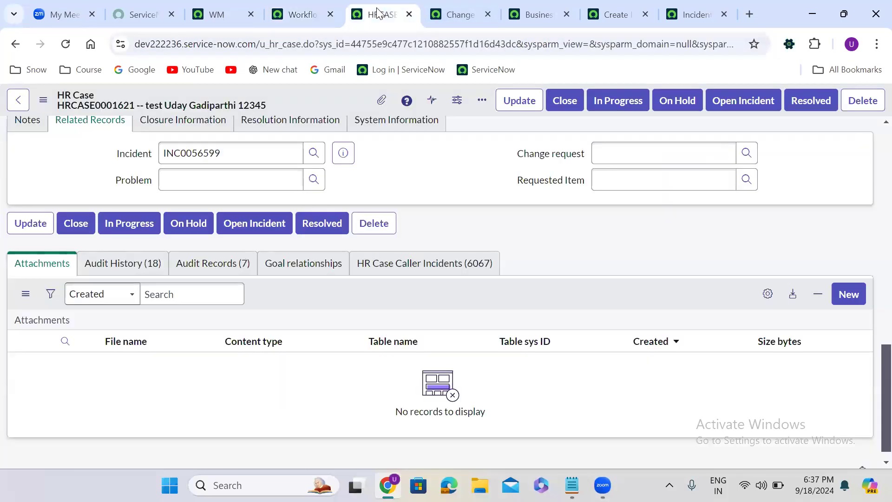
{"action": "left_click", "coordinate": [610, 2]}
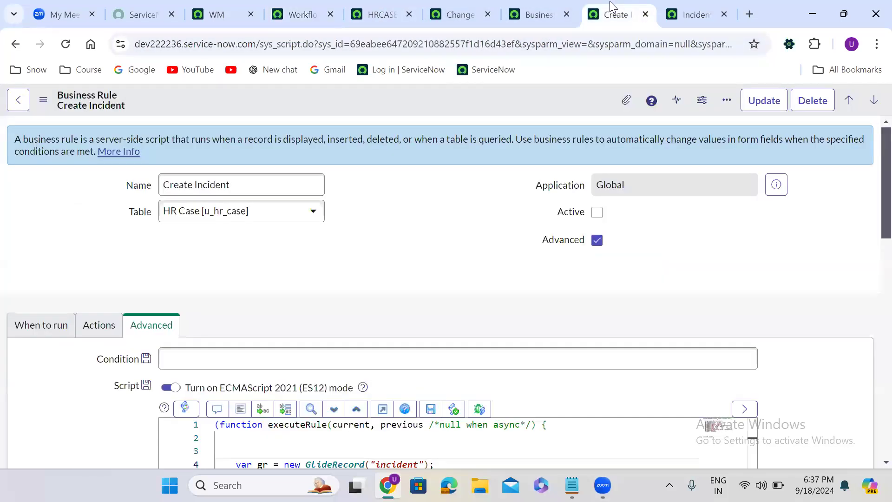
{"action": "left_click", "coordinate": [471, 5]}
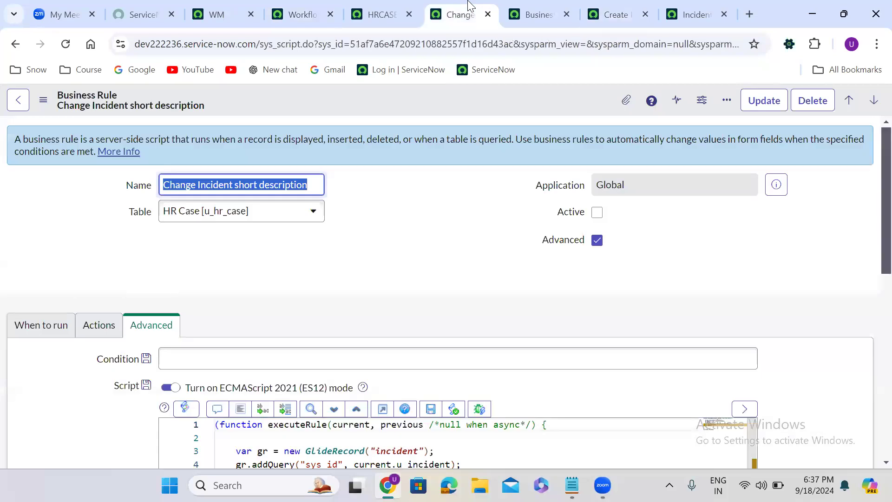
{"action": "left_click", "coordinate": [398, 9]}
{"action": "scroll", "coordinate": [424, 176], "scroll_direction": "up", "scroll_amount": 3}
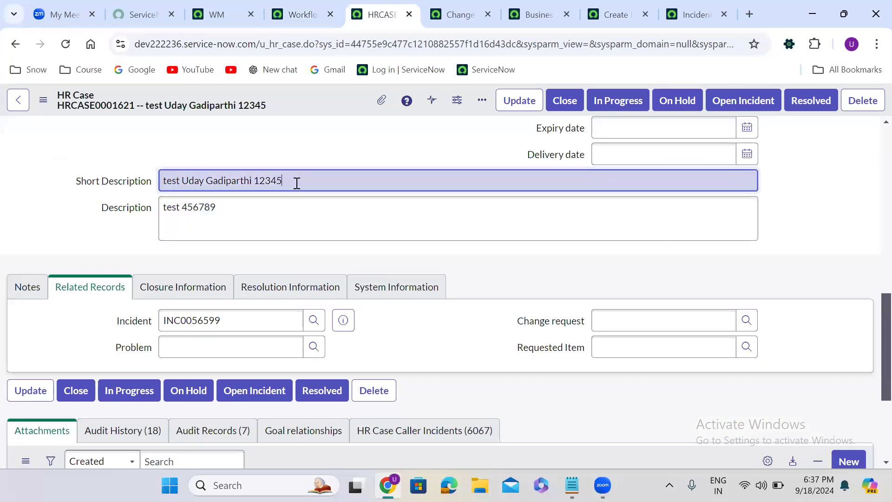
{"action": "left_click", "coordinate": [297, 183]}
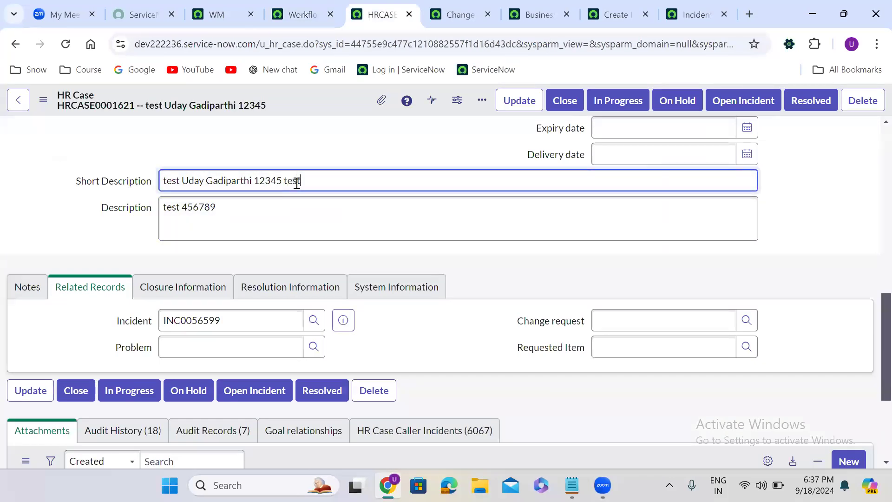
{"action": "right_click", "coordinate": [300, 95]}
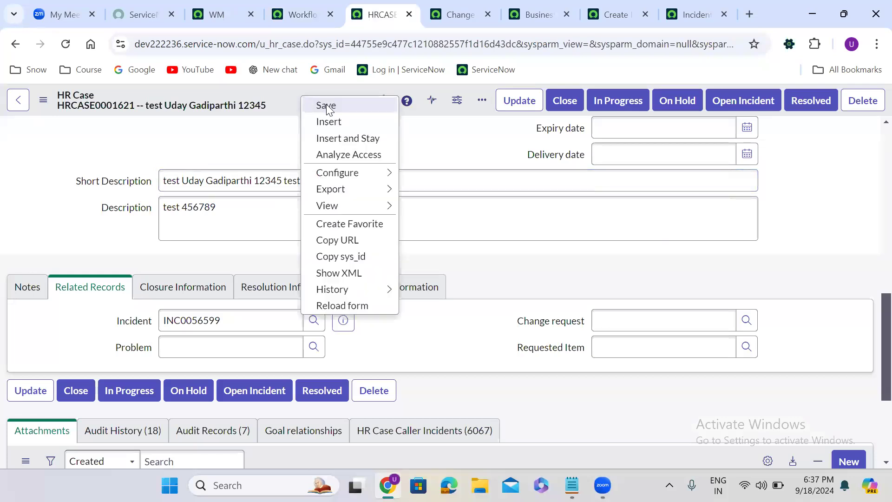
{"action": "left_click", "coordinate": [326, 105]}
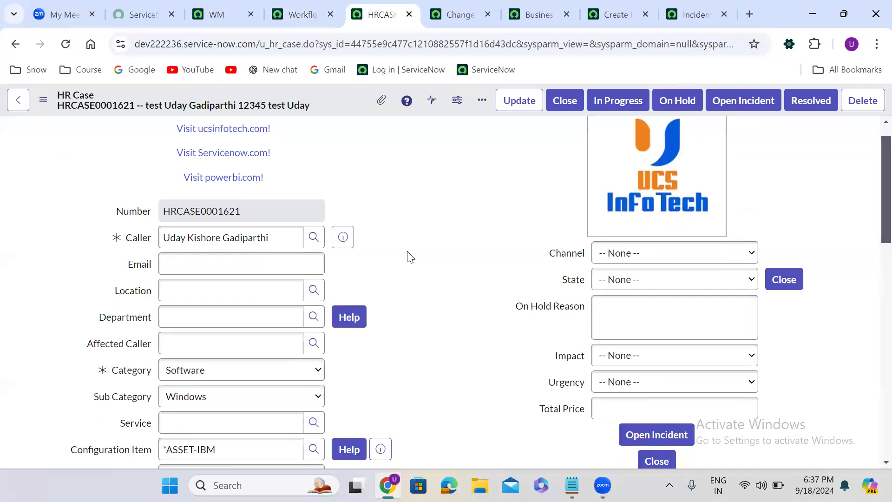
- Preview the related incident to check whether its short description was synced, then reload the HR case
{"action": "scroll", "coordinate": [409, 255], "scroll_direction": "down", "scroll_amount": 7}
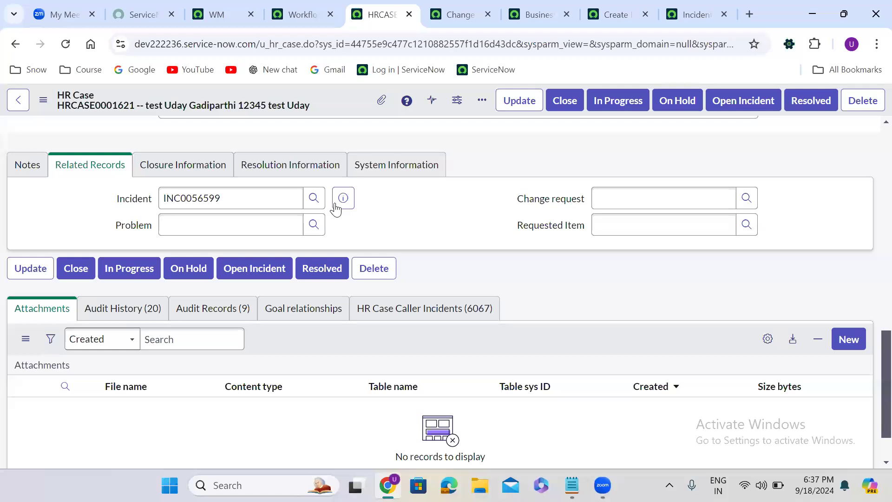
{"action": "left_click", "coordinate": [342, 199]}
{"action": "left_click", "coordinate": [356, 316]}
{"action": "scroll", "coordinate": [356, 316], "scroll_direction": "down", "scroll_amount": 2}
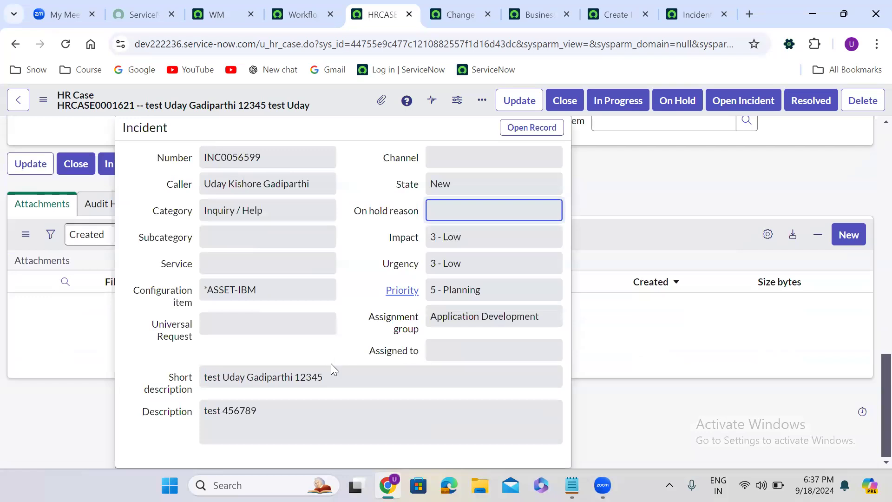
{"action": "left_click", "coordinate": [611, 162]}
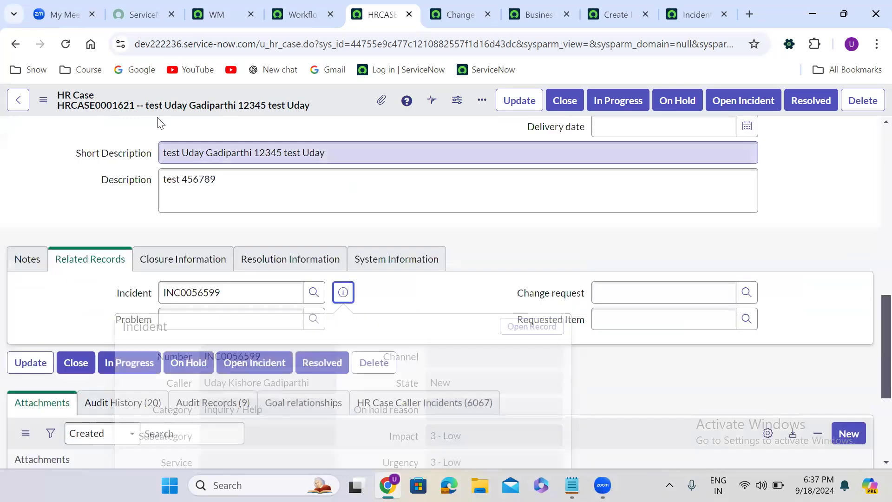
{"action": "left_click", "coordinate": [65, 44]}
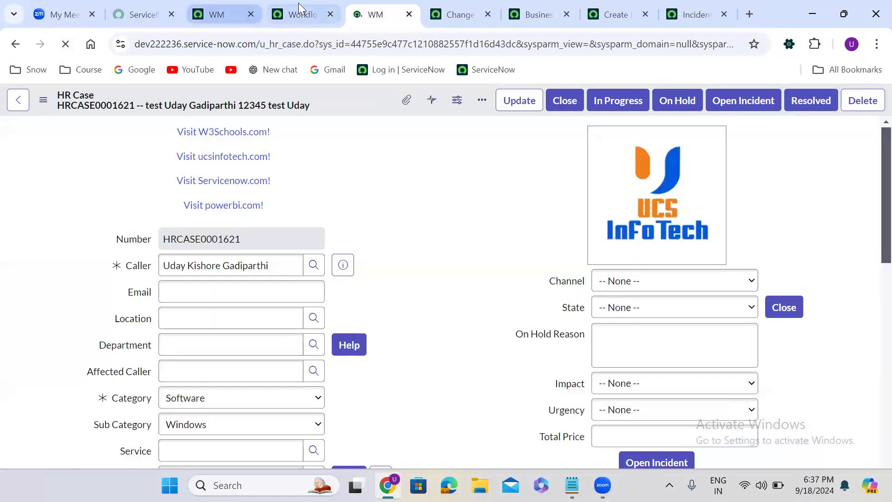
- Open the workflow's properties to review its general settings
{"action": "left_click", "coordinate": [300, 14]}
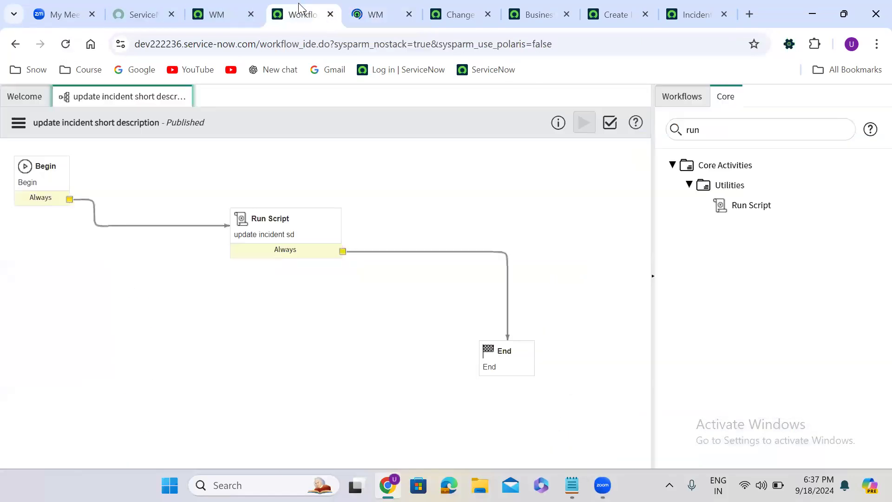
{"action": "left_click", "coordinate": [19, 123]}
{"action": "left_click", "coordinate": [67, 298]}
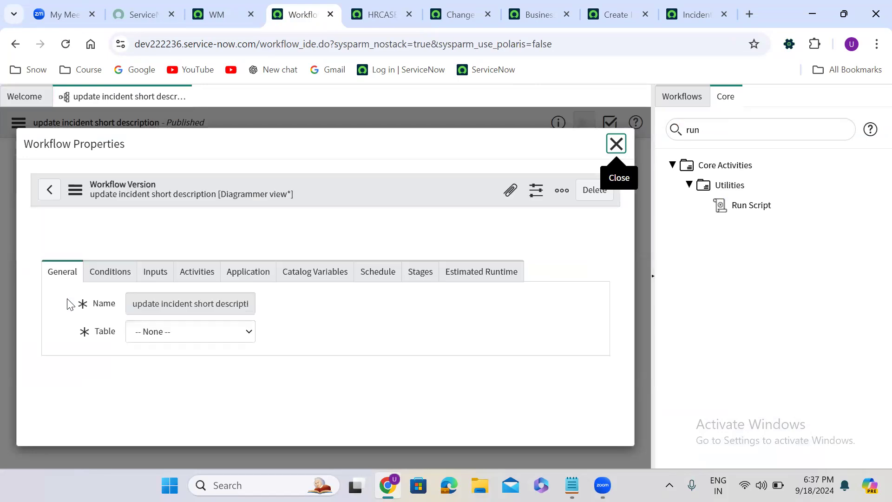
{"action": "left_click_drag", "start_coordinate": [68, 300], "coordinate": [364, 264]}
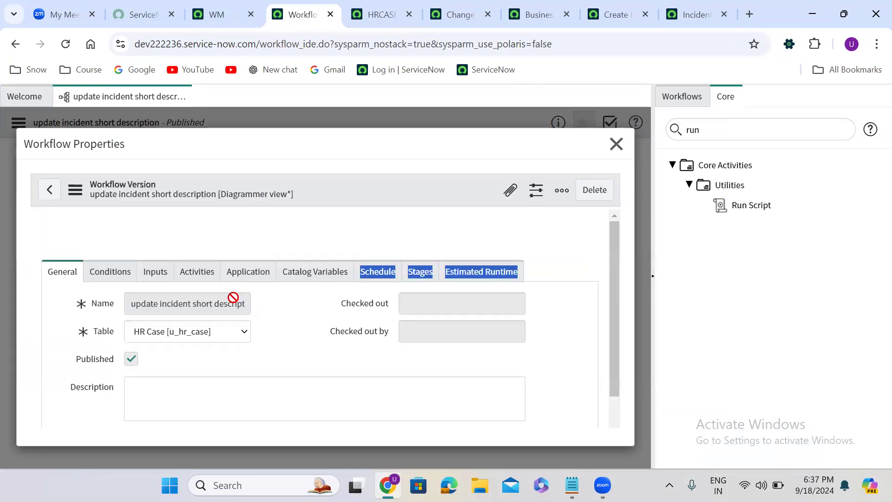
- Review the workflow's trigger conditions, then close the properties dialog
{"action": "left_click", "coordinate": [113, 291]}
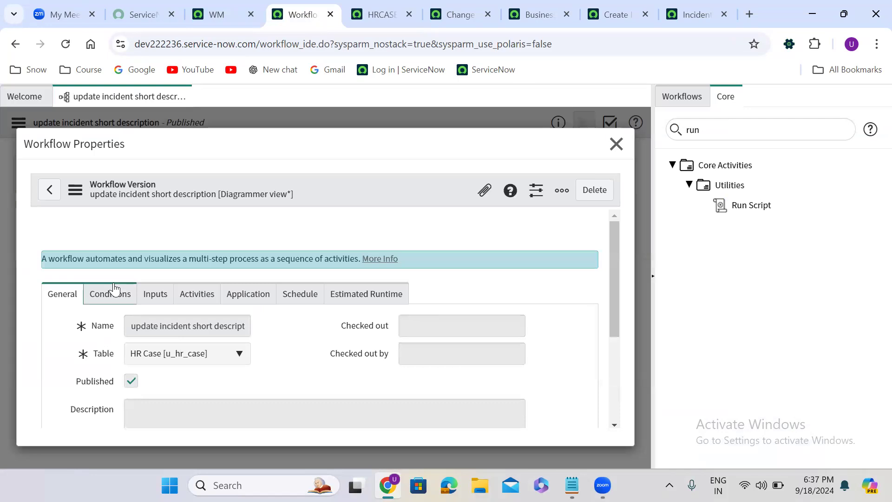
{"action": "left_click", "coordinate": [616, 144]}
- Check out the workflow and set its trigger condition to Short Description changes, then update the properties
{"action": "left_click", "coordinate": [19, 123]}
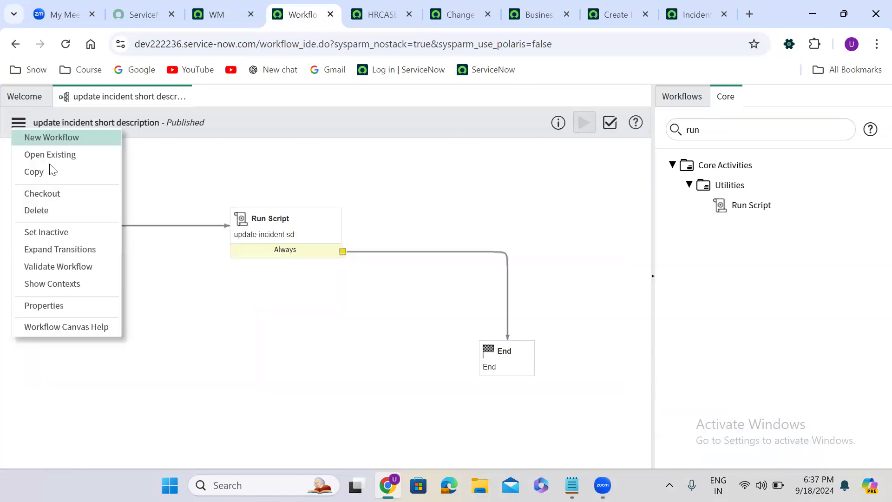
{"action": "left_click", "coordinate": [65, 193]}
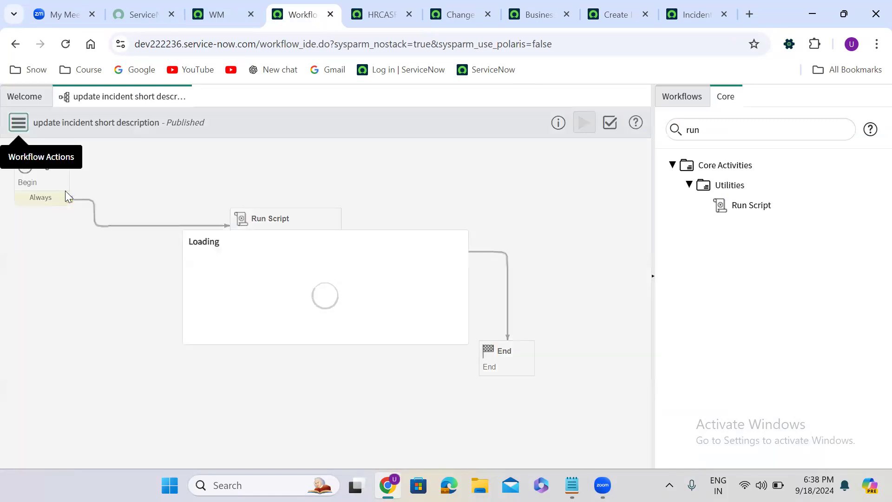
{"action": "left_click", "coordinate": [20, 123]}
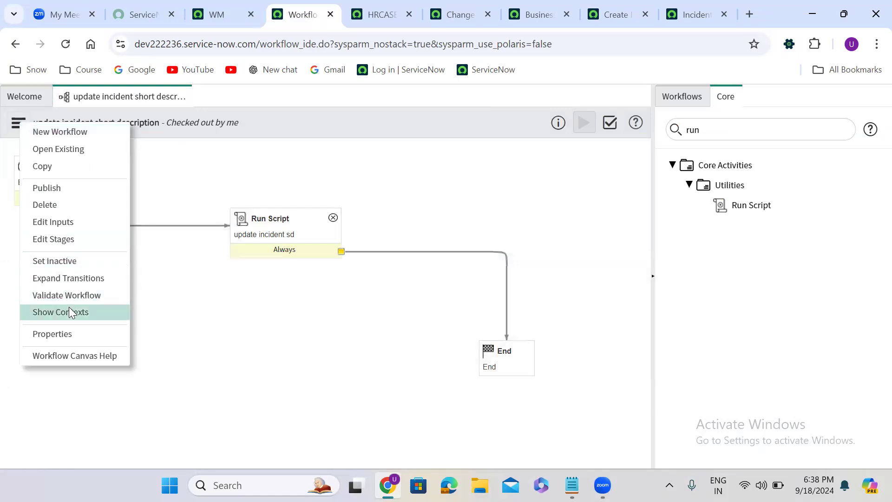
{"action": "left_click", "coordinate": [71, 333]}
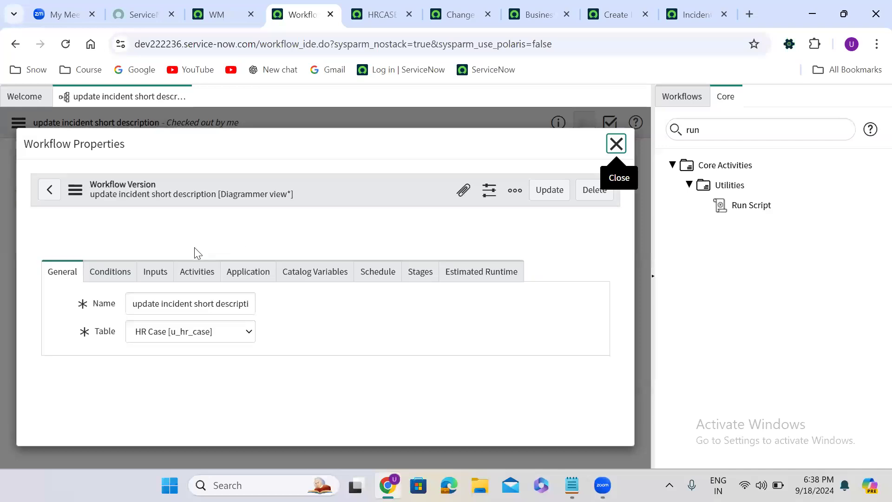
{"action": "left_click", "coordinate": [117, 274]}
{"action": "scroll", "coordinate": [204, 270], "scroll_direction": "down", "scroll_amount": 5}
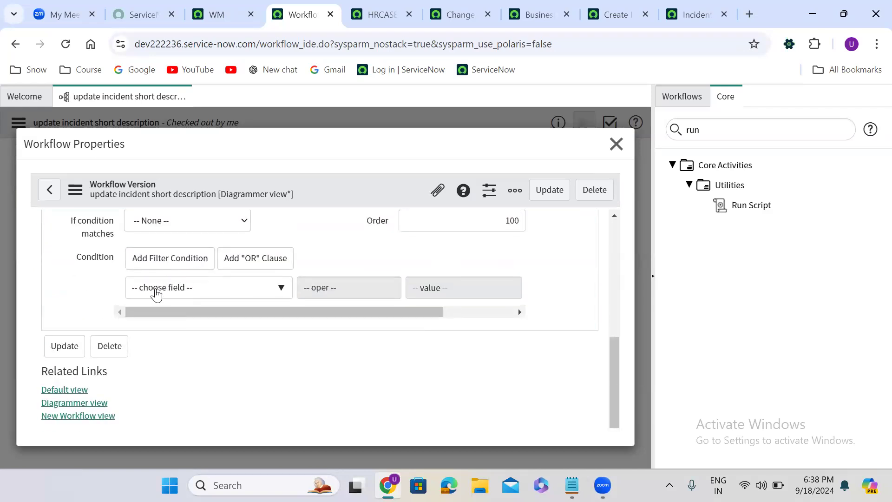
{"action": "left_click", "coordinate": [156, 291]}
{"action": "type", "text": "short"}
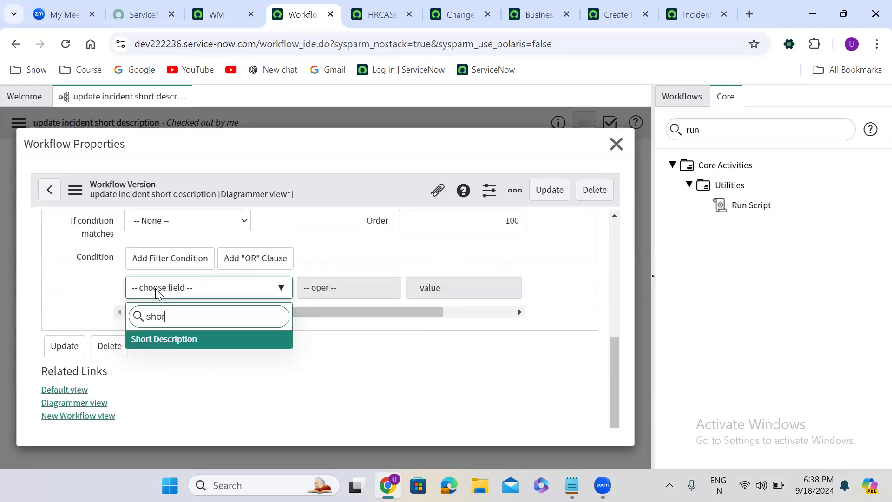
{"action": "left_click", "coordinate": [188, 339]}
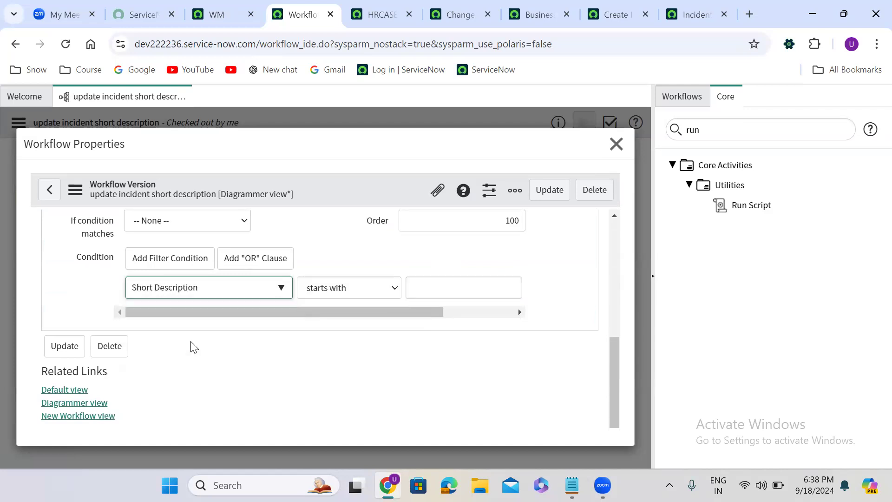
{"action": "left_click", "coordinate": [352, 292]}
{"action": "scroll", "coordinate": [349, 257], "scroll_direction": "down", "scroll_amount": 1}
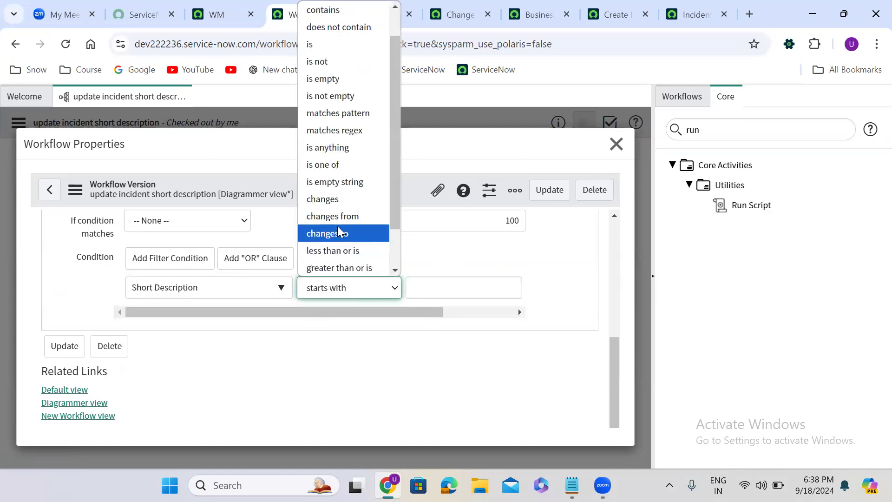
{"action": "left_click", "coordinate": [334, 200]}
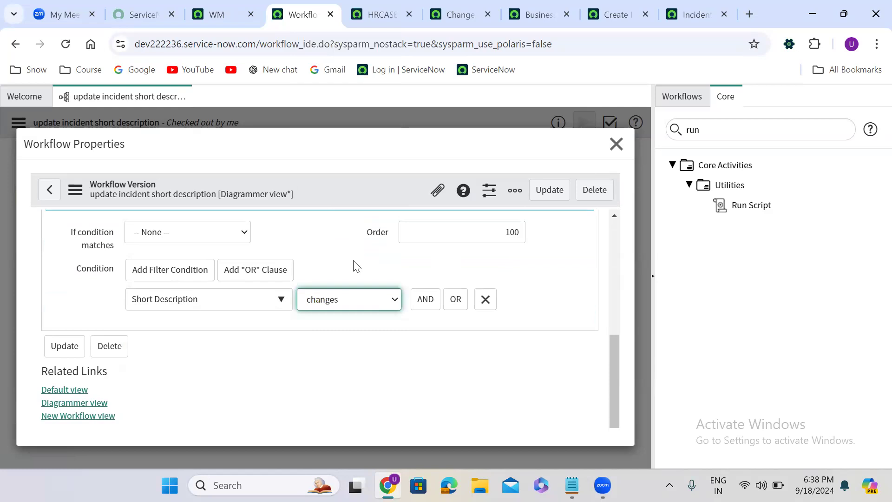
{"action": "left_click", "coordinate": [546, 190]}
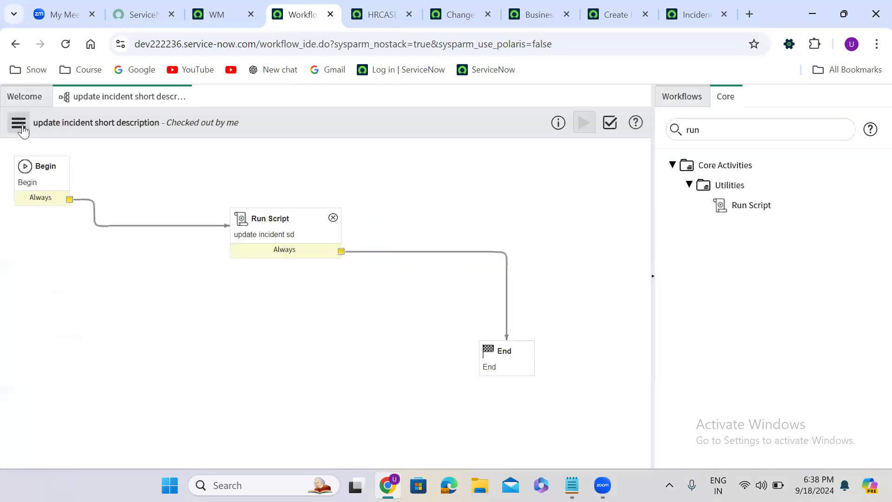
- Publish the updated workflow
{"action": "left_click", "coordinate": [19, 124]}
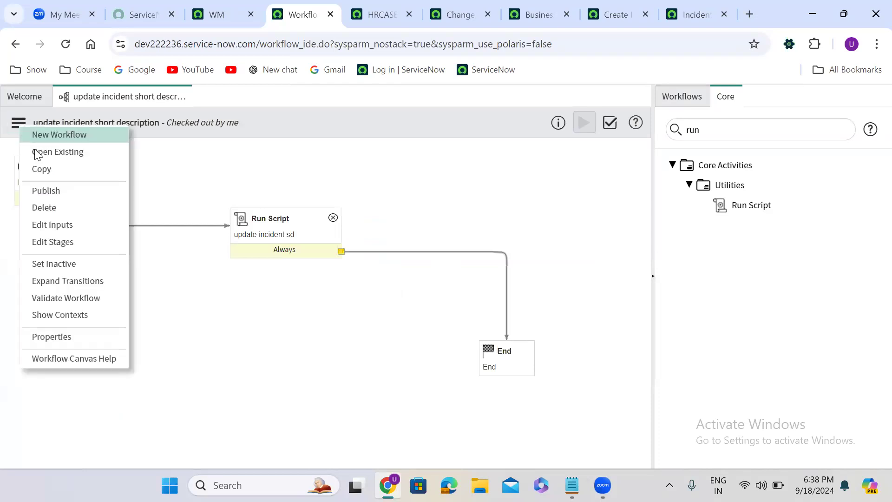
{"action": "left_click", "coordinate": [55, 187]}
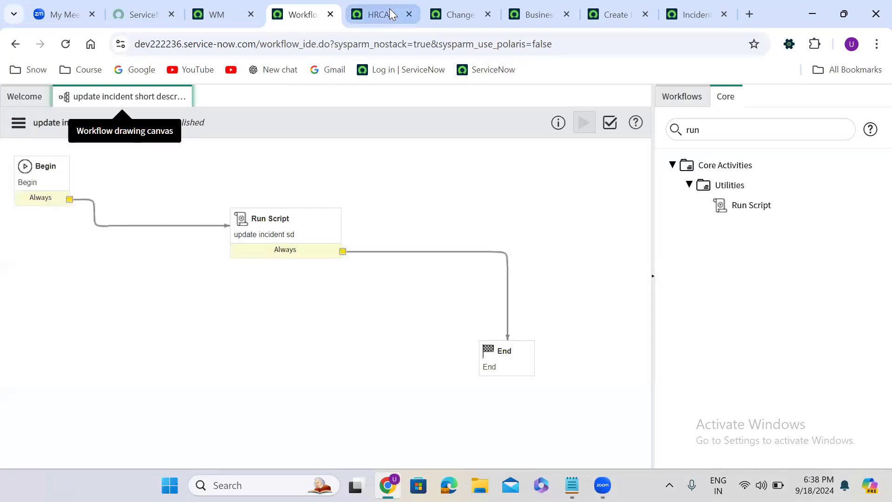
- In the HR case, replace the caller's first name after the first 'test' in the short description with 'hello' and save
{"action": "left_click", "coordinate": [388, 14]}
{"action": "left_click_drag", "start_coordinate": [352, 280], "coordinate": [478, 287]}
{"action": "left_click", "coordinate": [452, 293]}
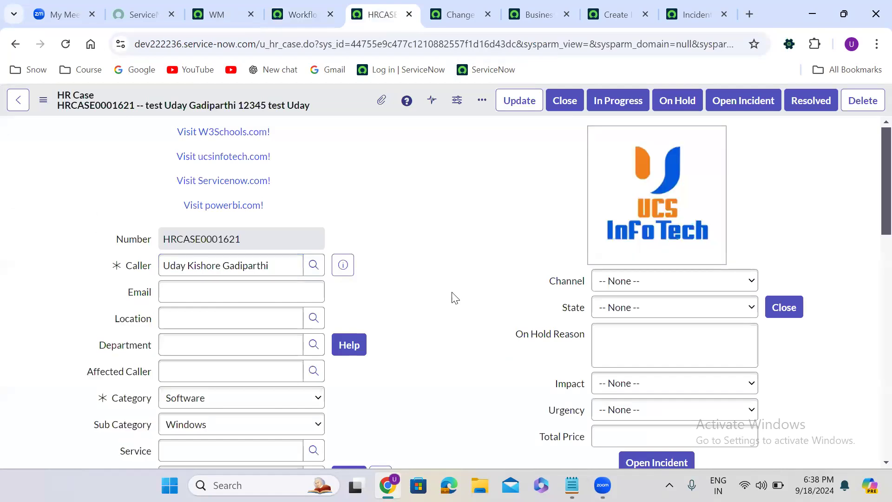
{"action": "scroll", "coordinate": [406, 321], "scroll_direction": "down", "scroll_amount": 10}
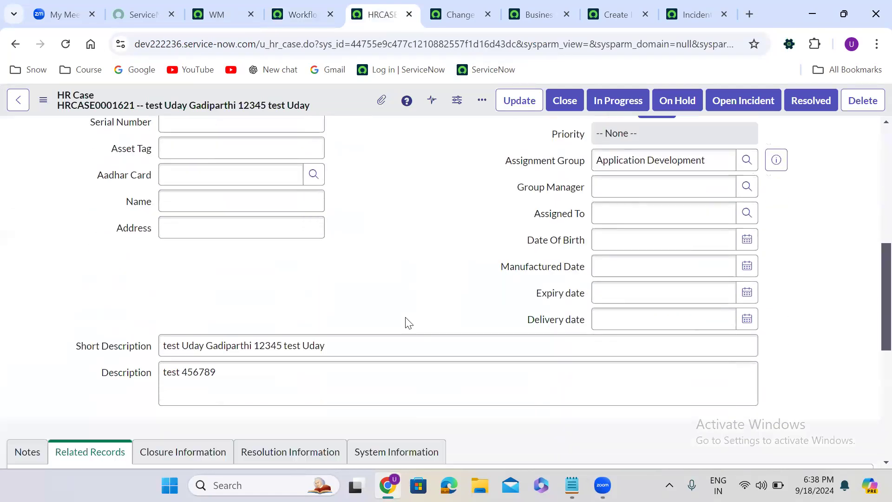
{"action": "left_click", "coordinate": [255, 332]}
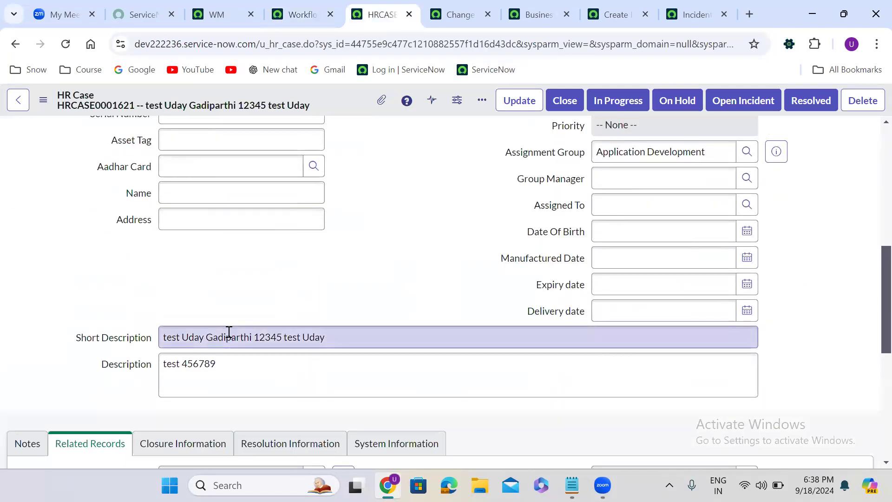
{"action": "double_click", "coordinate": [193, 339]}
{"action": "type", "text": "hello"}
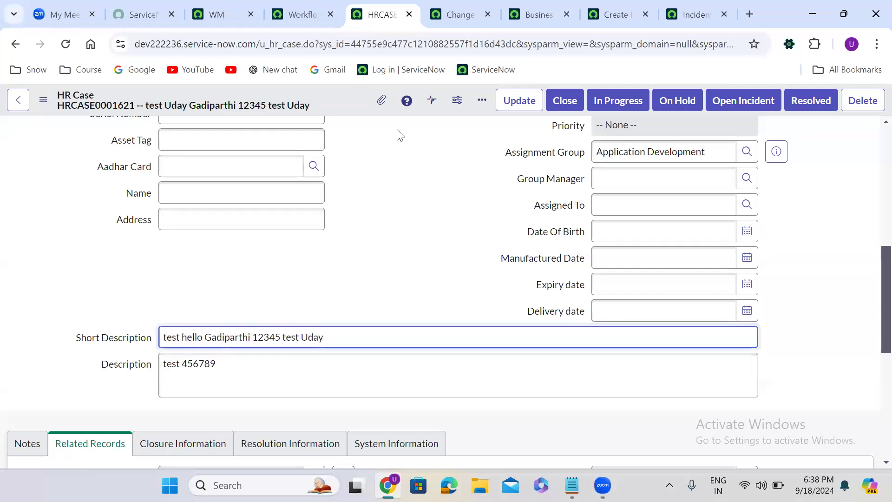
{"action": "right_click", "coordinate": [339, 95]}
{"action": "left_click", "coordinate": [360, 105]}
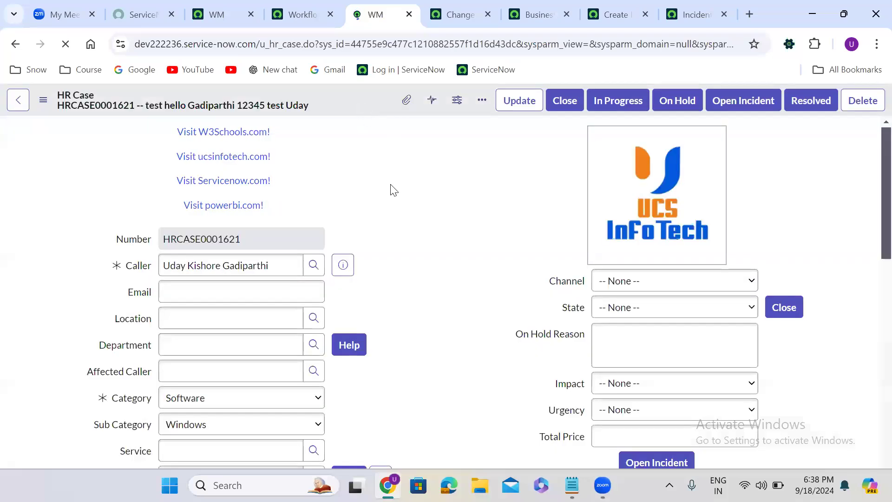
- Preview the related incident to check whether its short description was synced
{"action": "scroll", "coordinate": [394, 191], "scroll_direction": "down", "scroll_amount": 9}
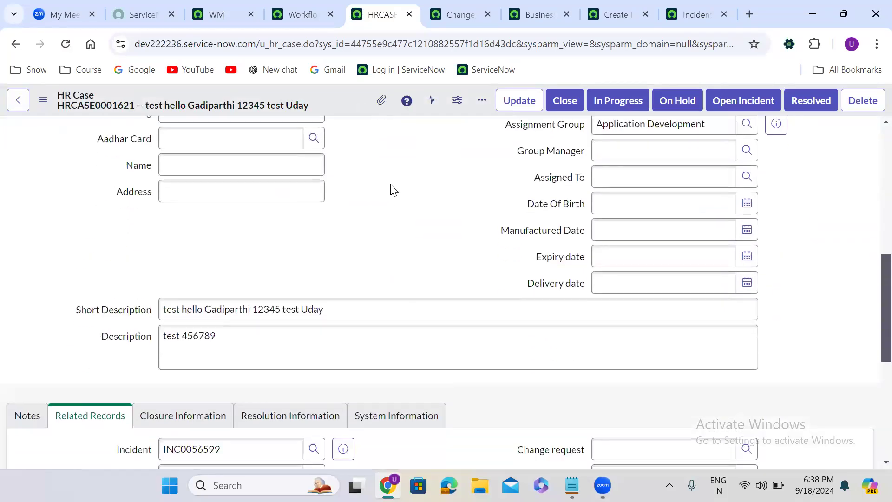
{"action": "scroll", "coordinate": [393, 188], "scroll_direction": "down", "scroll_amount": 5}
{"action": "left_click", "coordinate": [343, 199]}
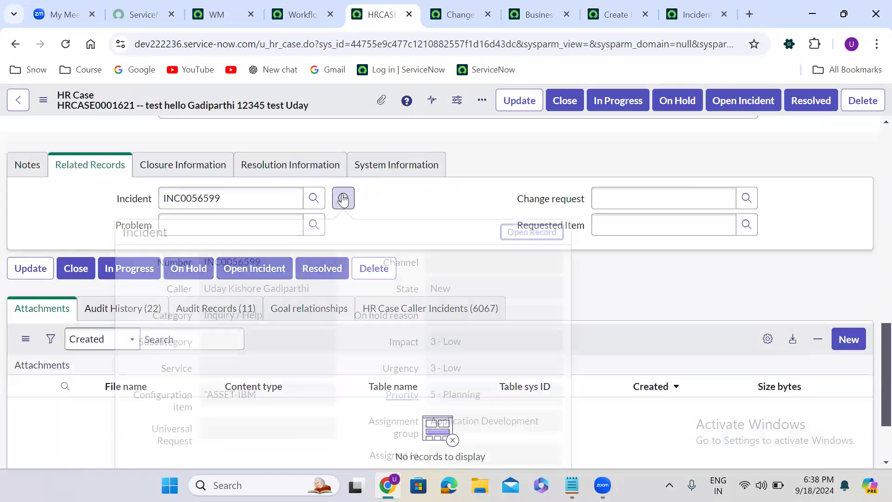
{"action": "left_click", "coordinate": [347, 322]}
{"action": "scroll", "coordinate": [348, 322], "scroll_direction": "down", "scroll_amount": 1}
{"action": "scroll", "coordinate": [348, 321], "scroll_direction": "down", "scroll_amount": 2}
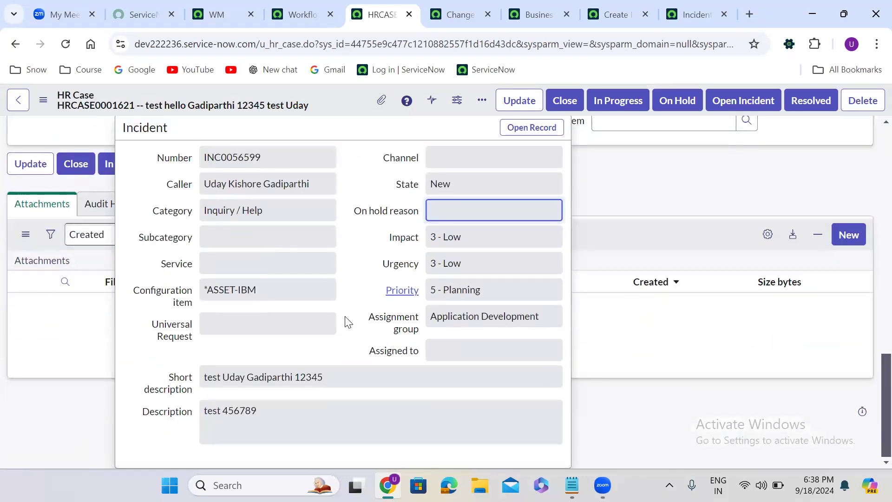
{"action": "scroll", "coordinate": [348, 322], "scroll_direction": "up", "scroll_amount": 8}
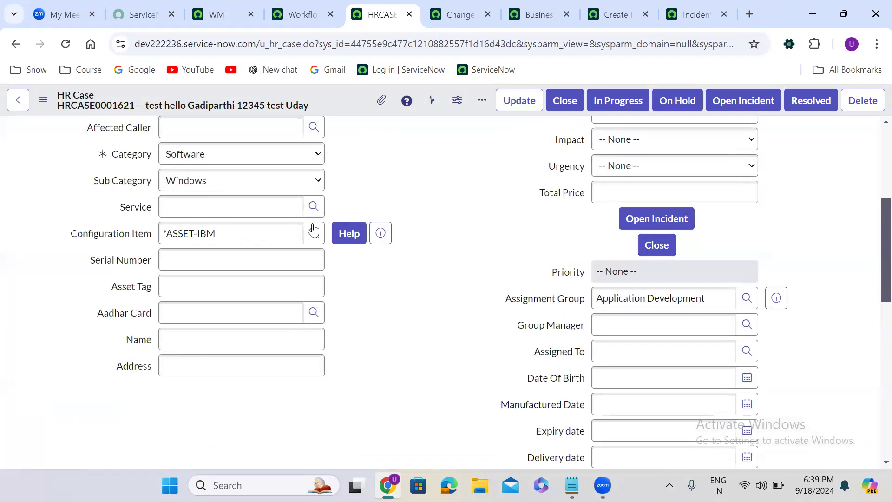
- Open the published Create Incident workflow and set it inactive
{"action": "left_click", "coordinate": [294, 6]}
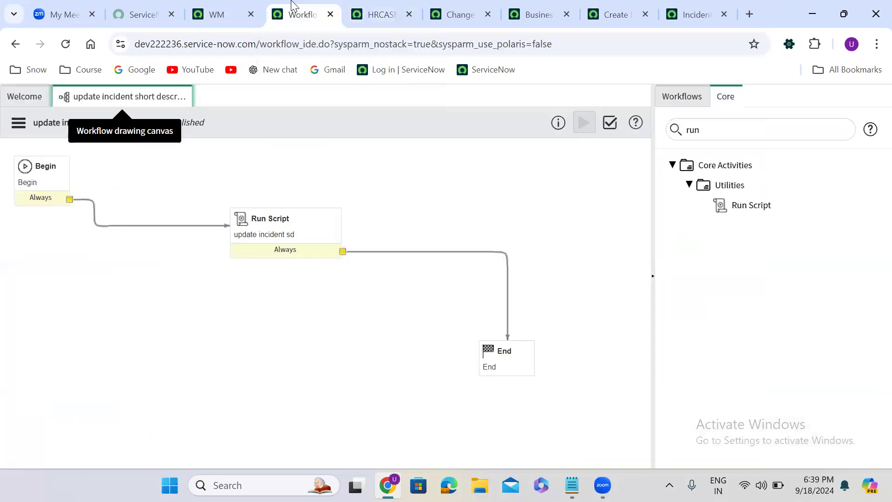
{"action": "left_click", "coordinate": [227, 10]}
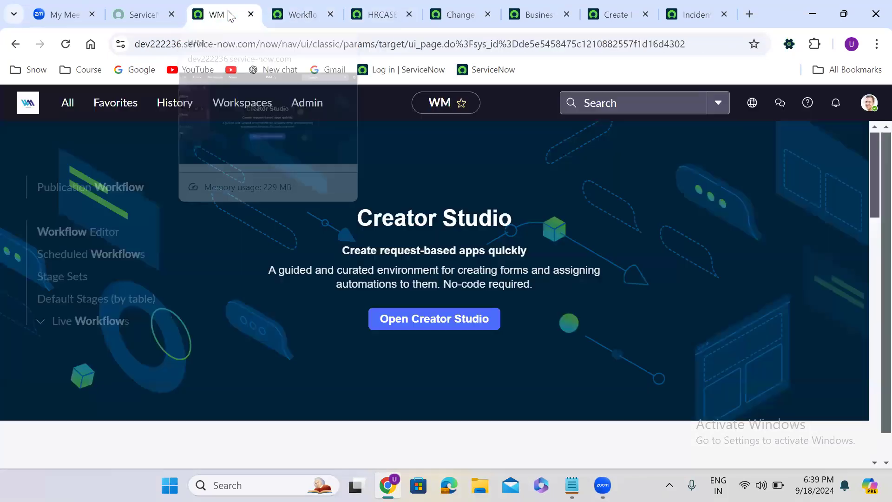
{"action": "left_click", "coordinate": [298, 6]}
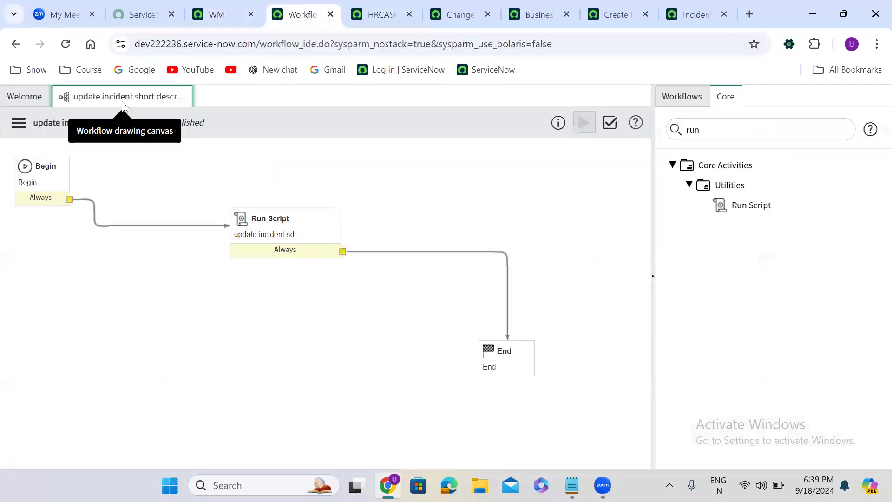
{"action": "left_click", "coordinate": [12, 96]}
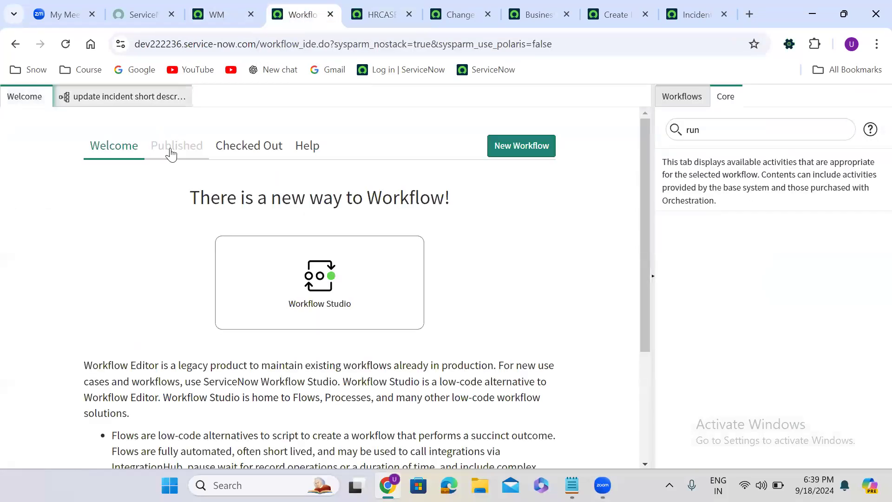
{"action": "left_click", "coordinate": [171, 152]}
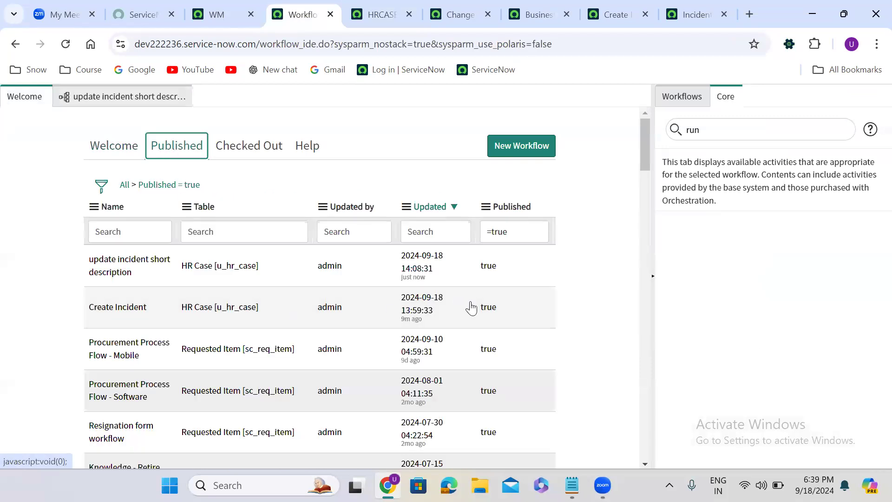
{"action": "left_click", "coordinate": [502, 310]}
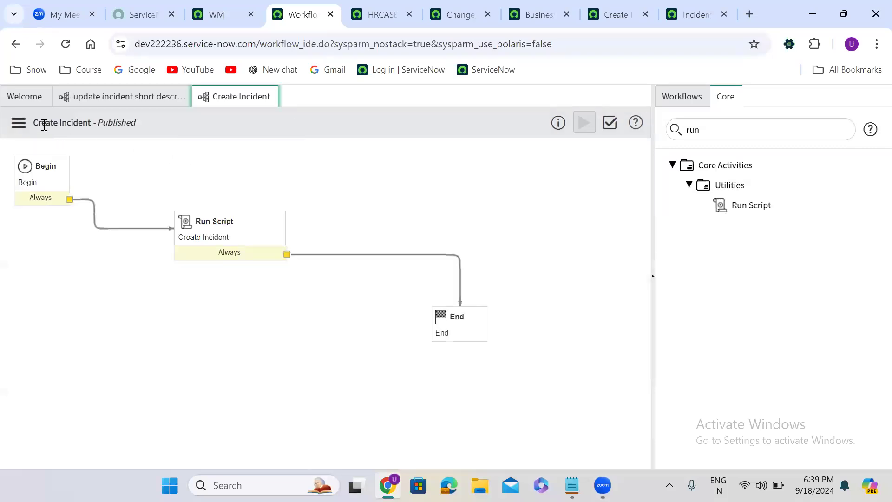
{"action": "left_click", "coordinate": [19, 122]}
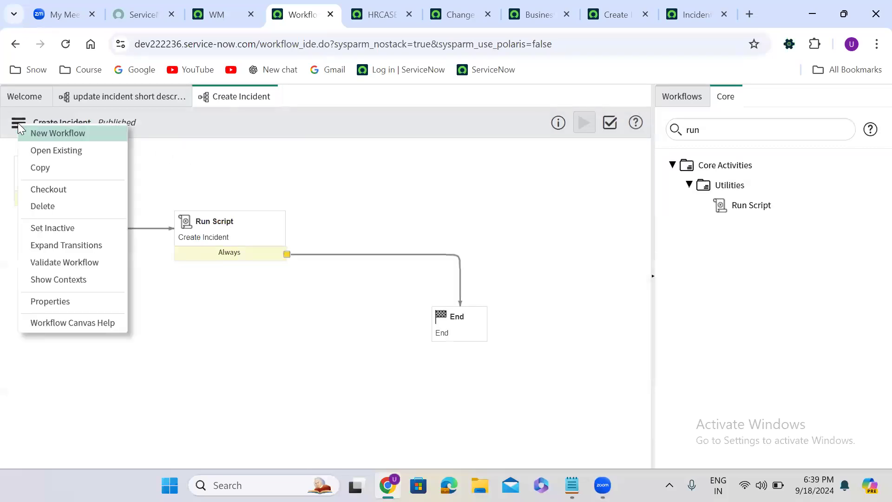
{"action": "left_click", "coordinate": [67, 226]}
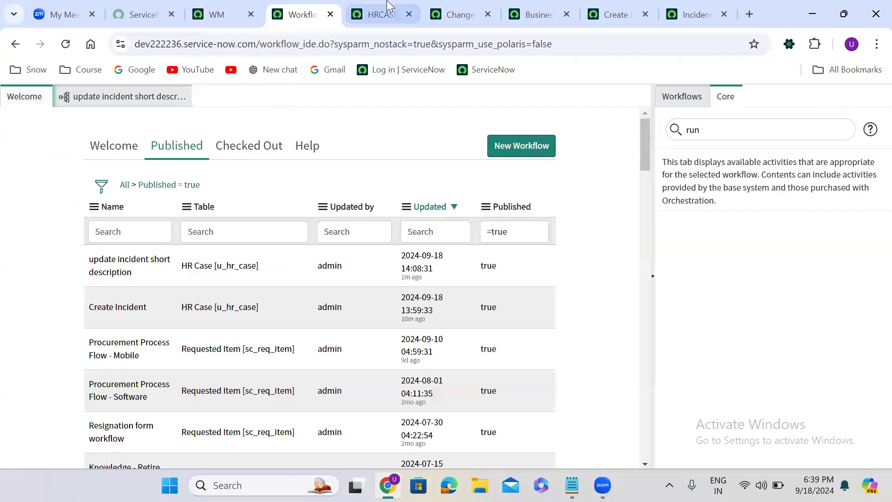
- In the HR case, replace the last word of the short description with '7878' and save the record
{"action": "left_click", "coordinate": [381, 15]}
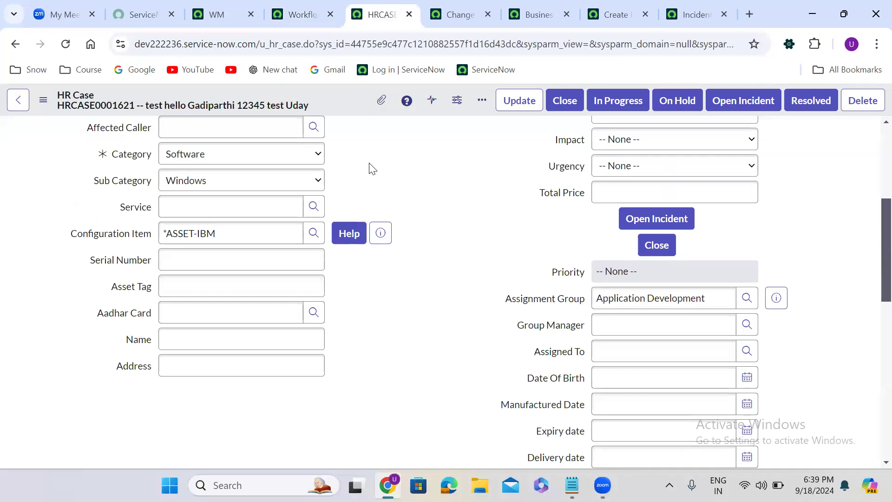
{"action": "scroll", "coordinate": [372, 168], "scroll_direction": "down", "scroll_amount": 10}
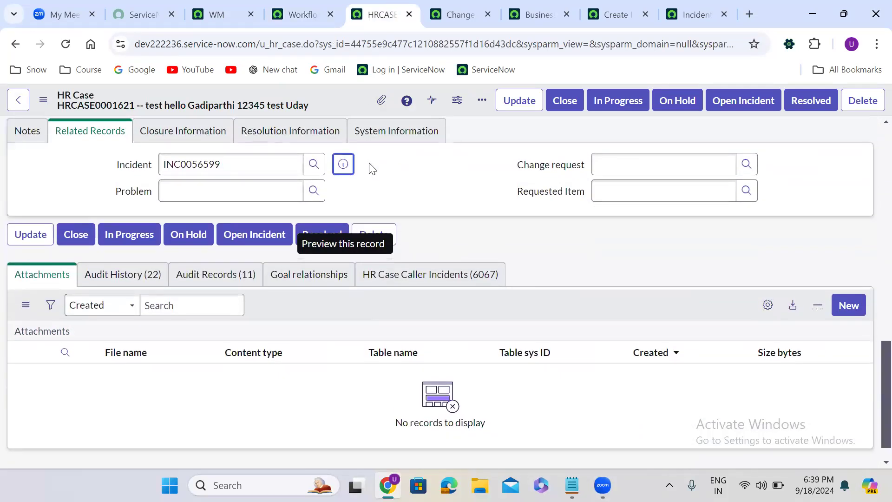
{"action": "scroll", "coordinate": [372, 168], "scroll_direction": "up", "scroll_amount": 2}
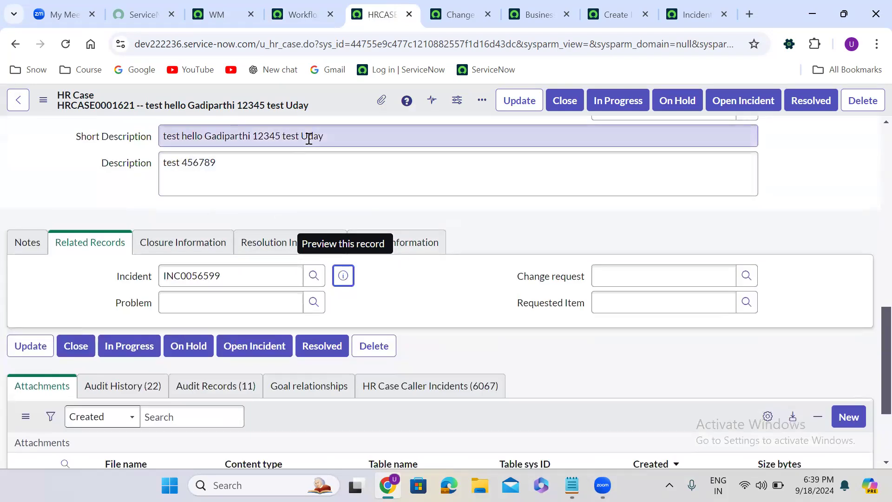
{"action": "double_click", "coordinate": [309, 139]}
{"action": "type", "text": "7878"}
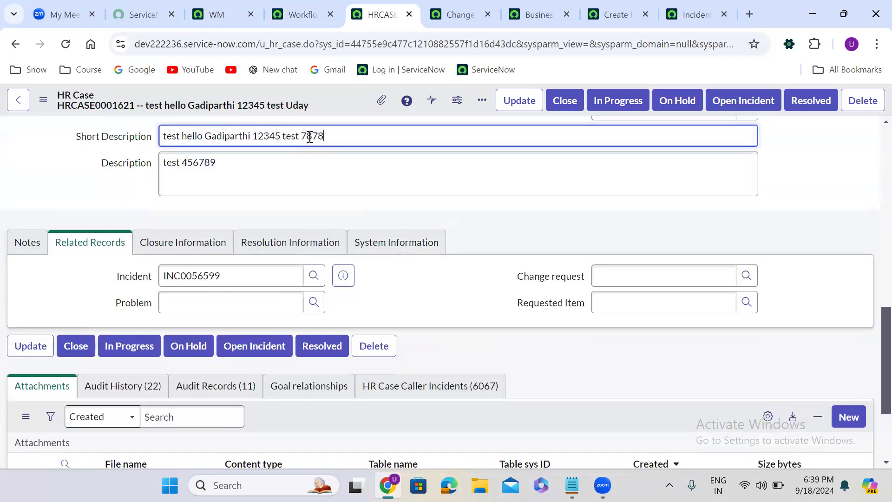
{"action": "right_click", "coordinate": [317, 94]}
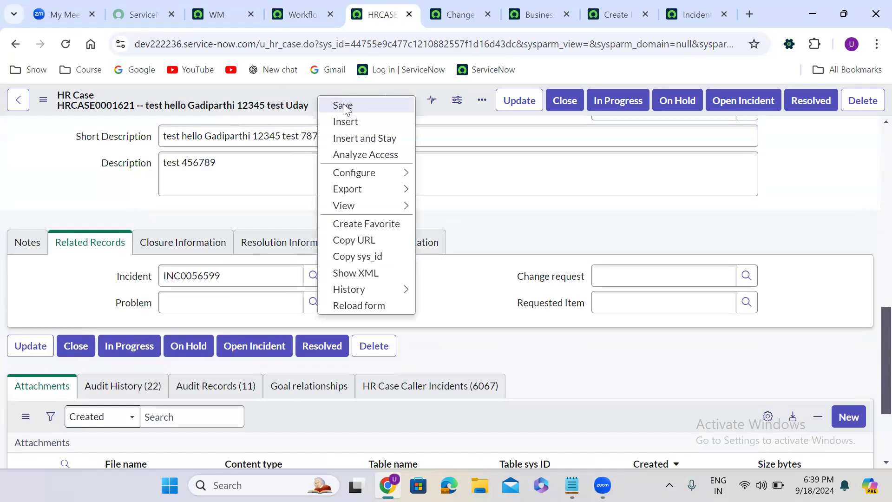
{"action": "left_click", "coordinate": [344, 104]}
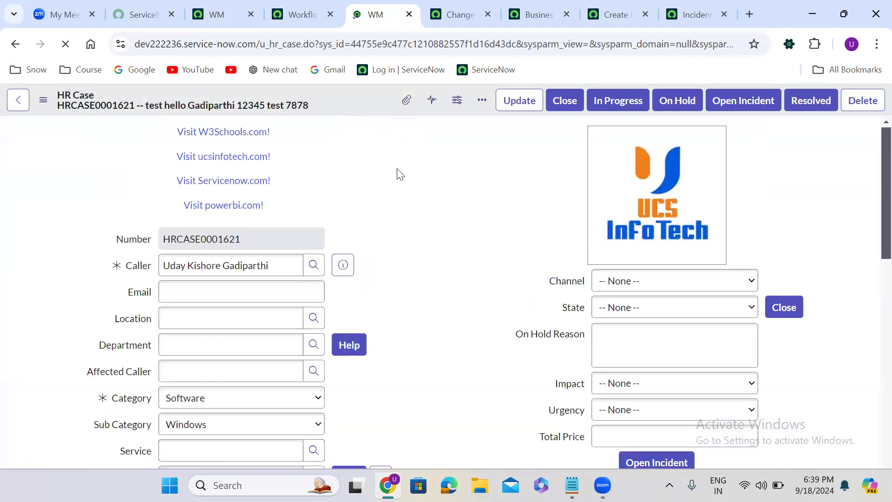
- Preview the related incident to check whether its short description was synced
{"action": "scroll", "coordinate": [400, 172], "scroll_direction": "down", "scroll_amount": 10}
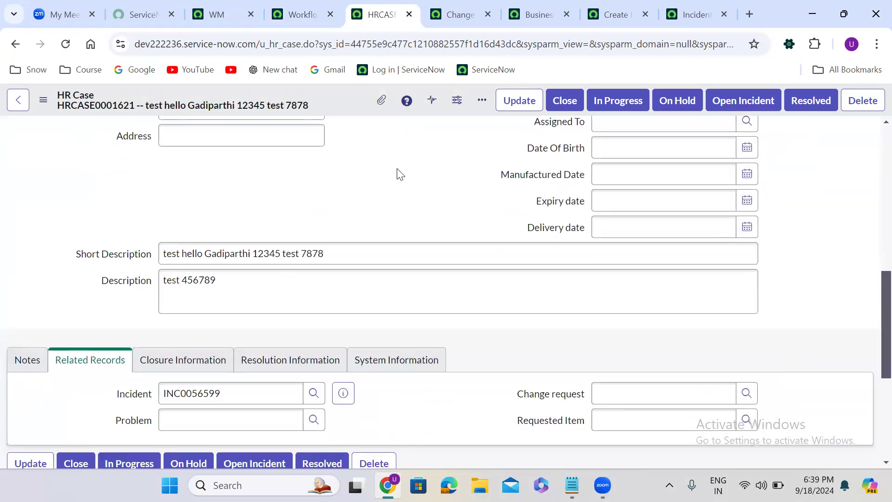
{"action": "scroll", "coordinate": [398, 168], "scroll_direction": "down", "scroll_amount": 4}
{"action": "left_click", "coordinate": [347, 199]}
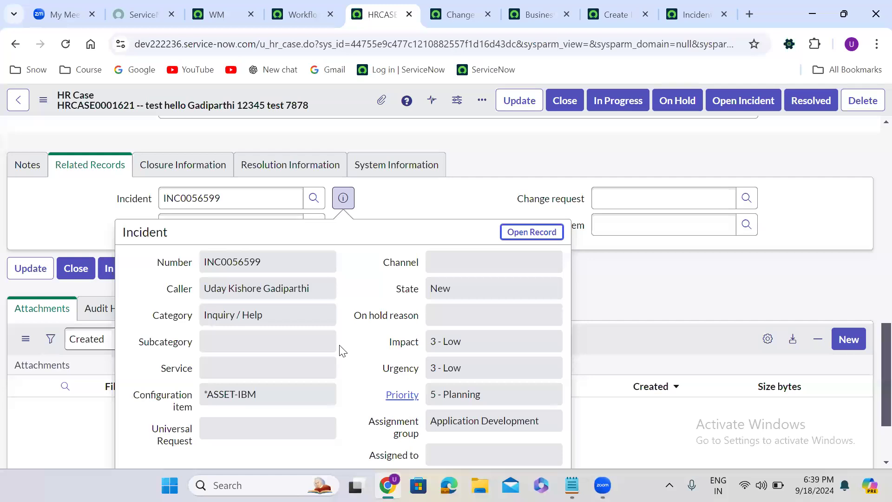
{"action": "scroll", "coordinate": [343, 350], "scroll_direction": "down", "scroll_amount": 2}
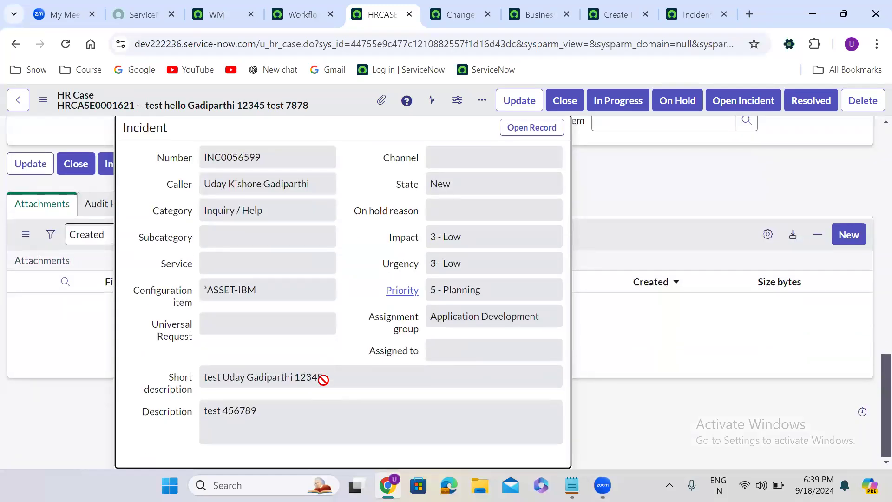
{"action": "scroll", "coordinate": [323, 379], "scroll_direction": "up", "scroll_amount": 8}
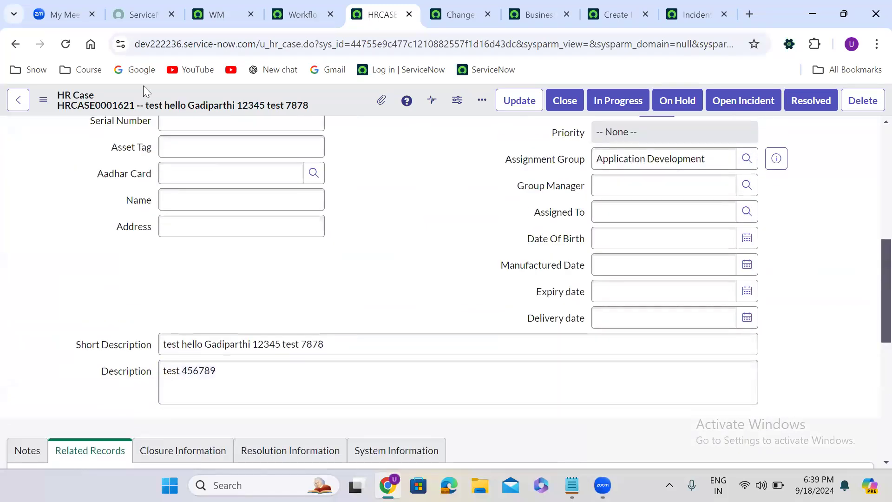
- Reload the HR case, then open the related incident record in a new tab to compare its short description
{"action": "left_click", "coordinate": [67, 43]}
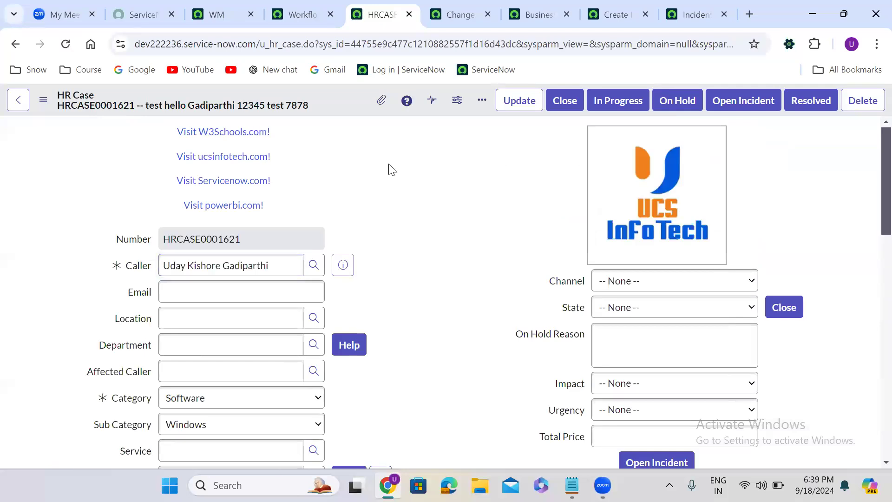
{"action": "scroll", "coordinate": [391, 168], "scroll_direction": "down", "scroll_amount": 4}
{"action": "scroll", "coordinate": [390, 168], "scroll_direction": "down", "scroll_amount": 8}
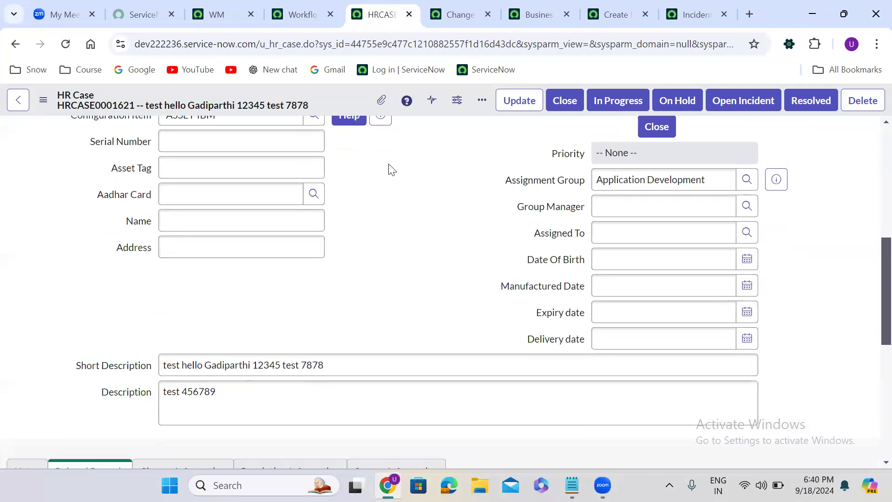
{"action": "left_click", "coordinate": [333, 170]}
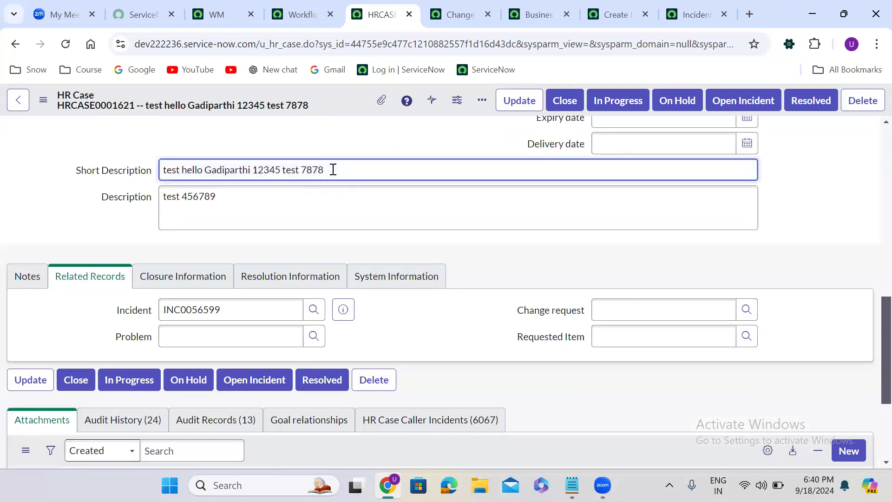
{"action": "left_click", "coordinate": [343, 309]}
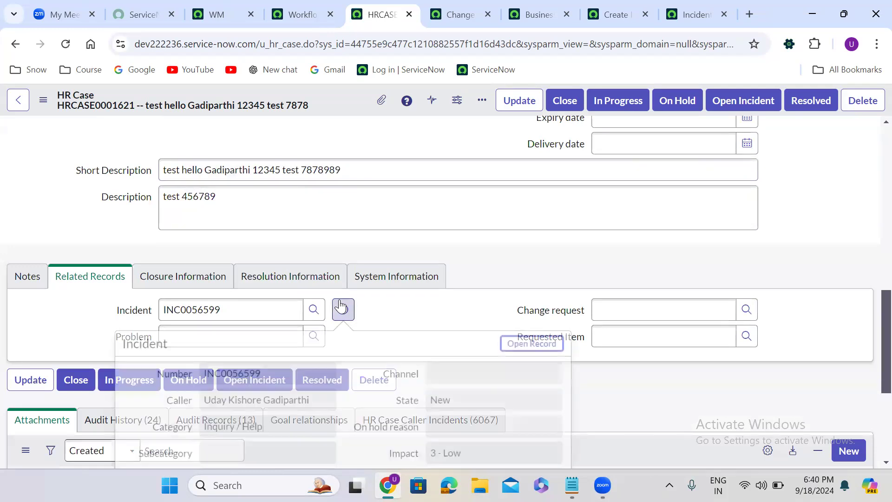
{"action": "scroll", "coordinate": [357, 391], "scroll_direction": "down", "scroll_amount": 5}
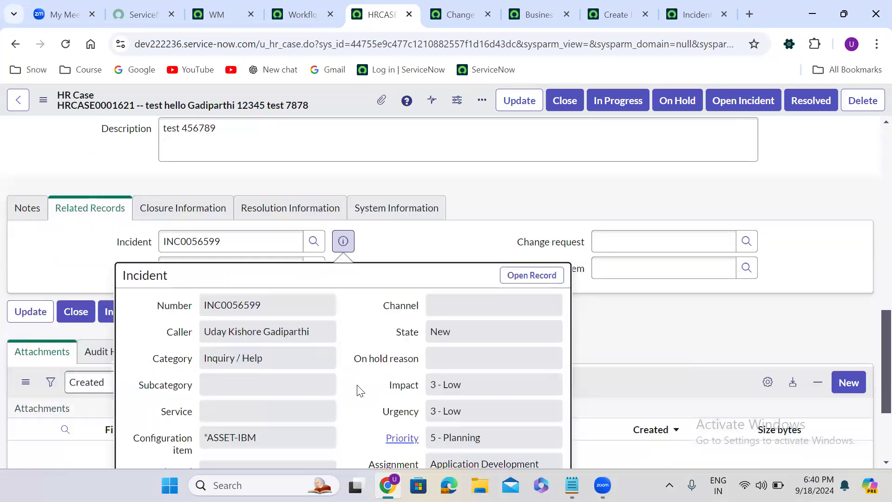
{"action": "scroll", "coordinate": [466, 275], "scroll_direction": "up", "scroll_amount": 1}
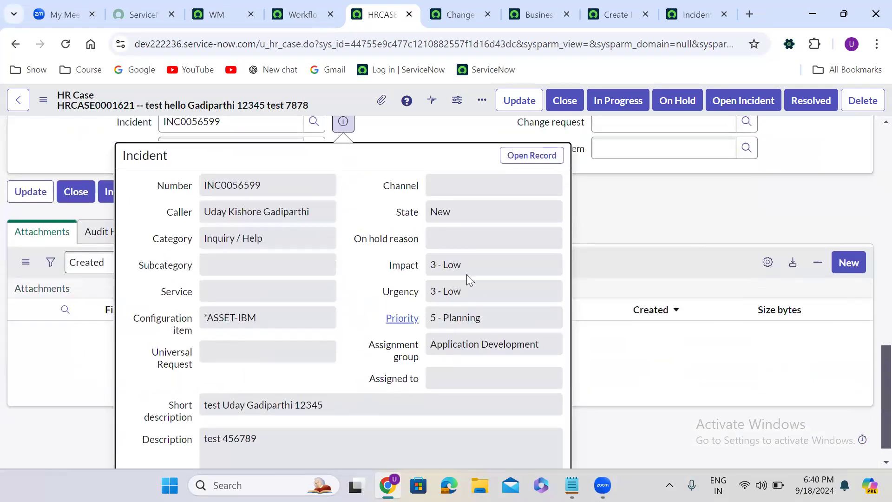
{"action": "right_click", "coordinate": [532, 160]}
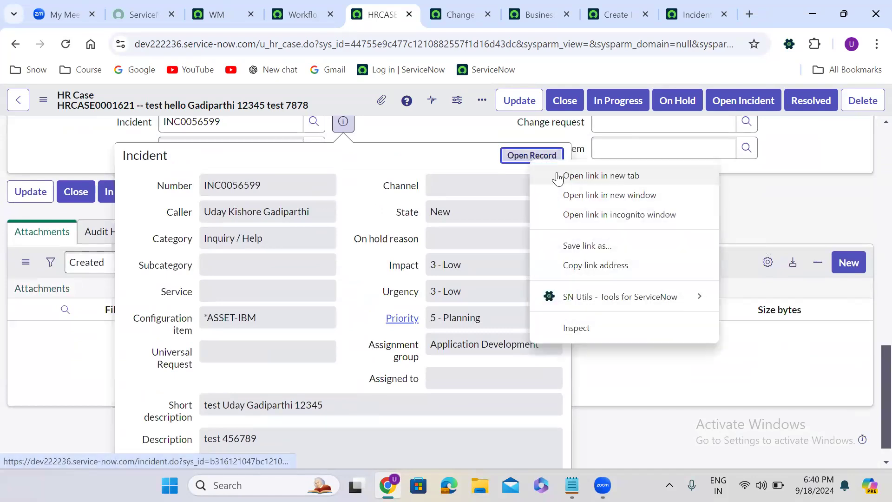
{"action": "left_click", "coordinate": [580, 176]}
{"action": "left_click", "coordinate": [417, 6]}
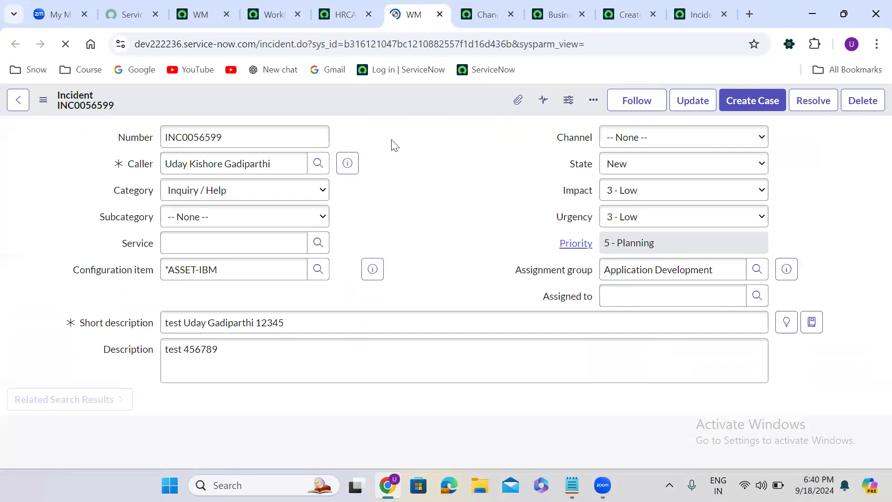
{"action": "left_click", "coordinate": [355, 5]}
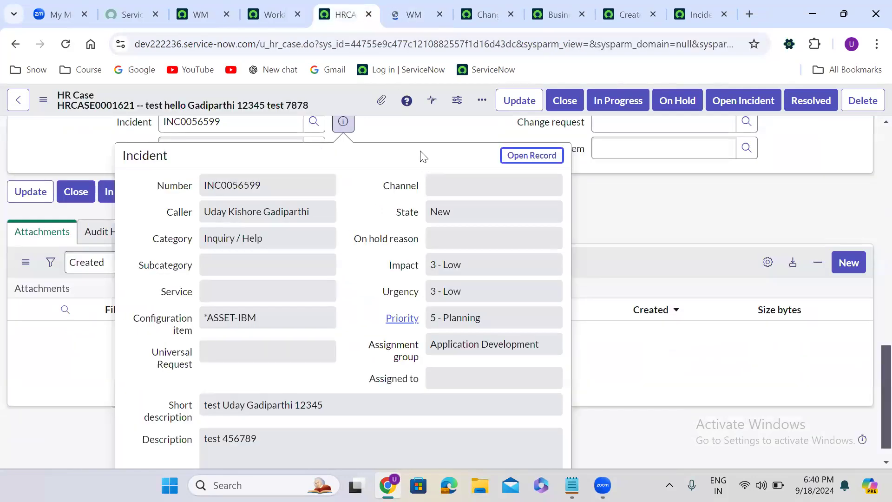
- Edit the HR case's short description once more and save the record
{"action": "key", "text": "Escape"}
{"action": "scroll", "coordinate": [417, 142], "scroll_direction": "up", "scroll_amount": 5}
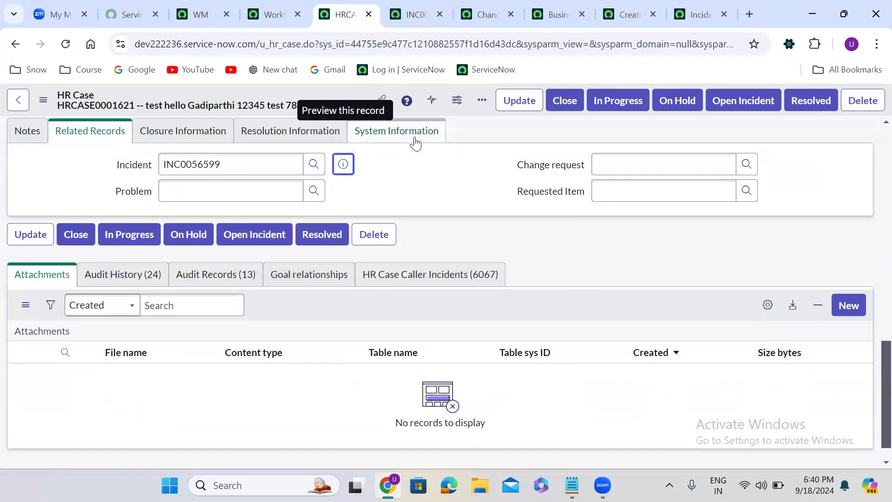
{"action": "left_click", "coordinate": [350, 193]}
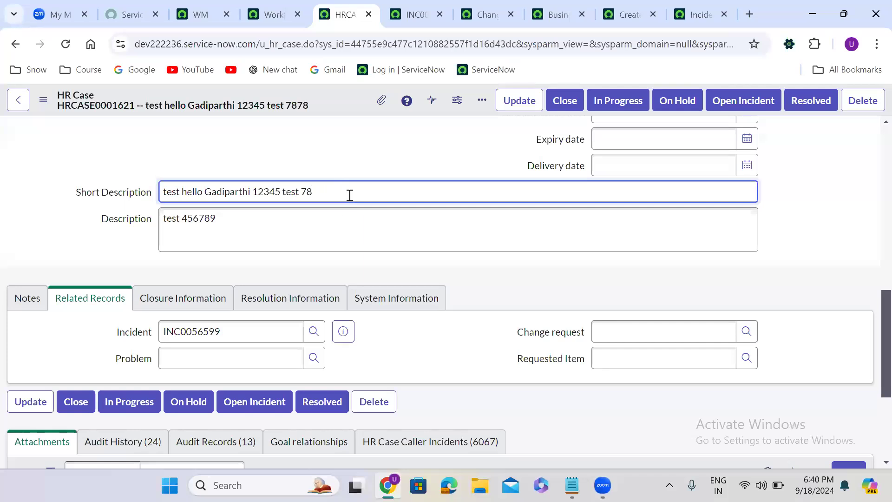
{"action": "right_click", "coordinate": [327, 91]}
{"action": "left_click", "coordinate": [354, 101]}
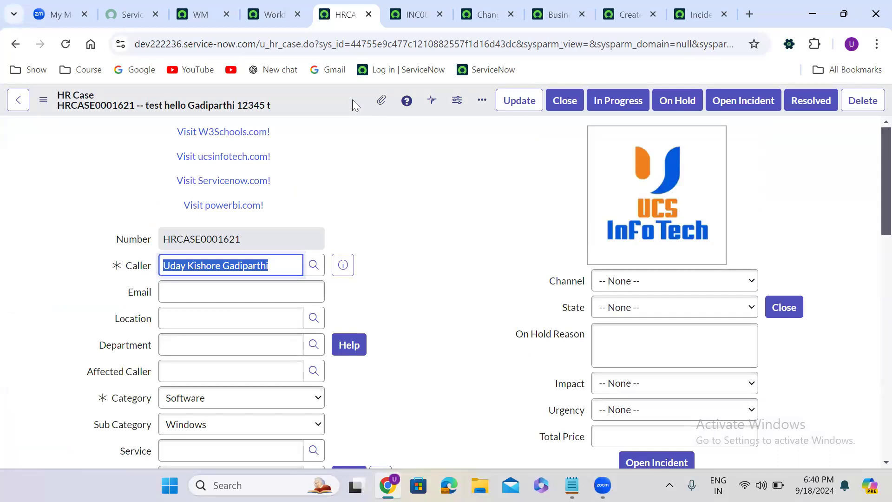
- Open a new HR case record form and set its category to Software
{"action": "double_click", "coordinate": [394, 44]}
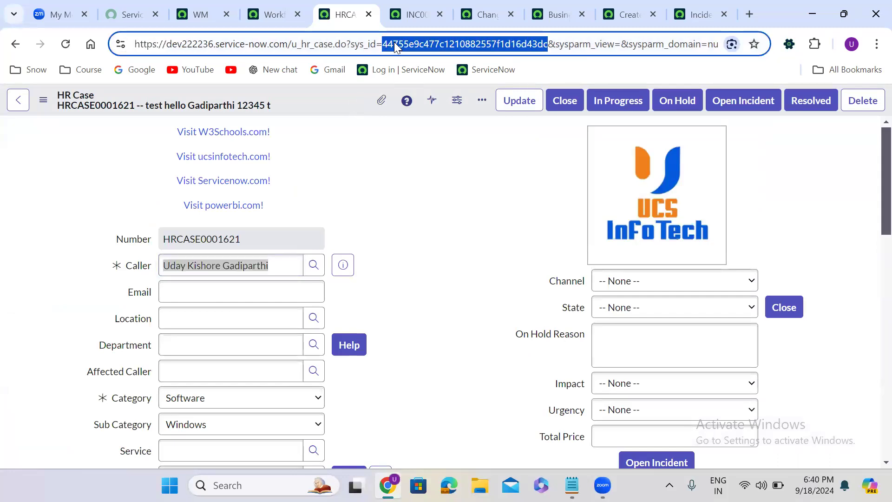
{"action": "type", "text": "-1"}
{"action": "key", "text": "Return"}
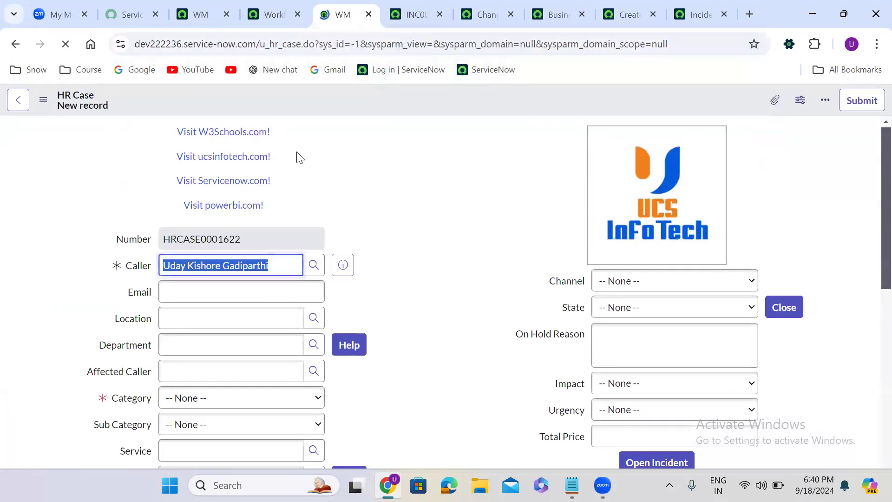
{"action": "left_click", "coordinate": [232, 404]}
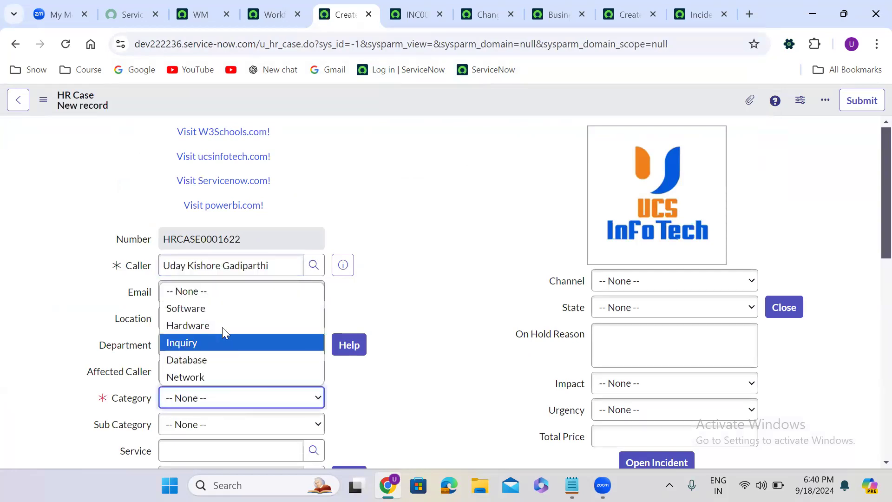
{"action": "left_click", "coordinate": [217, 309]}
- Enter short description 'test 34567' and description 'test 2345667', then save the new HR case
{"action": "scroll", "coordinate": [424, 313], "scroll_direction": "down", "scroll_amount": 1}
{"action": "scroll", "coordinate": [424, 313], "scroll_direction": "down", "scroll_amount": 10}
{"action": "left_click", "coordinate": [245, 251]}
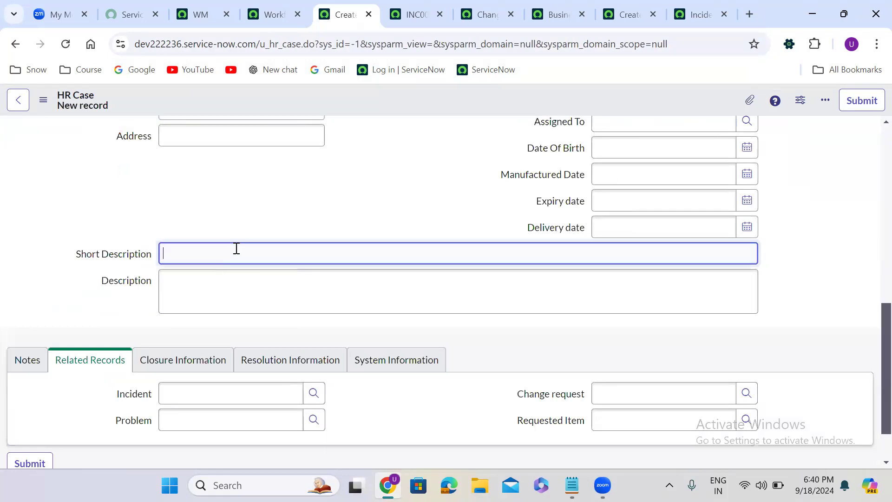
{"action": "type", "text": "test 34567"}
{"action": "left_click", "coordinate": [199, 293]}
{"action": "type", "text": "te"}
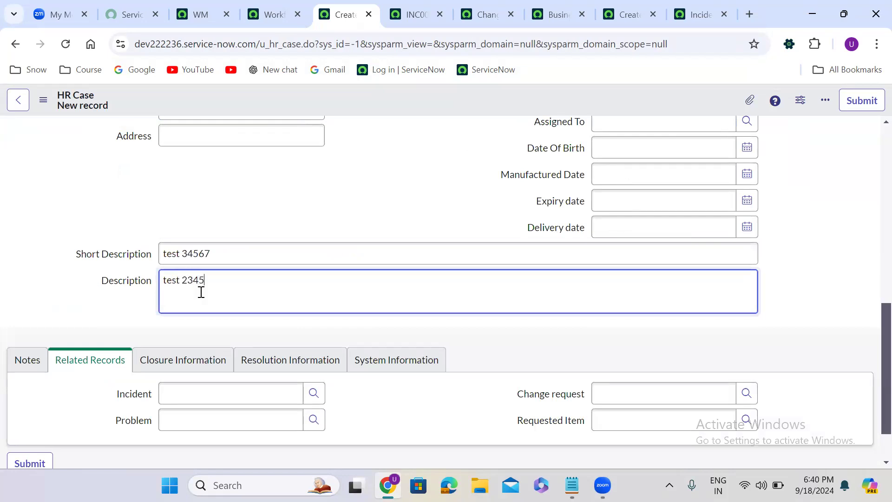
{"action": "right_click", "coordinate": [399, 99]}
{"action": "left_click", "coordinate": [425, 110]}
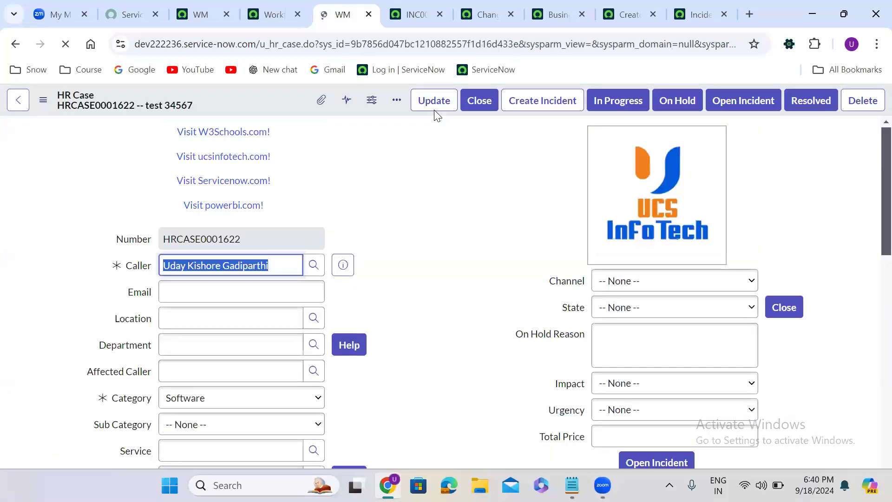
- Browse the incident lookup list from the new HR case to look for an incident created for it
{"action": "scroll", "coordinate": [409, 206], "scroll_direction": "down", "scroll_amount": 12}
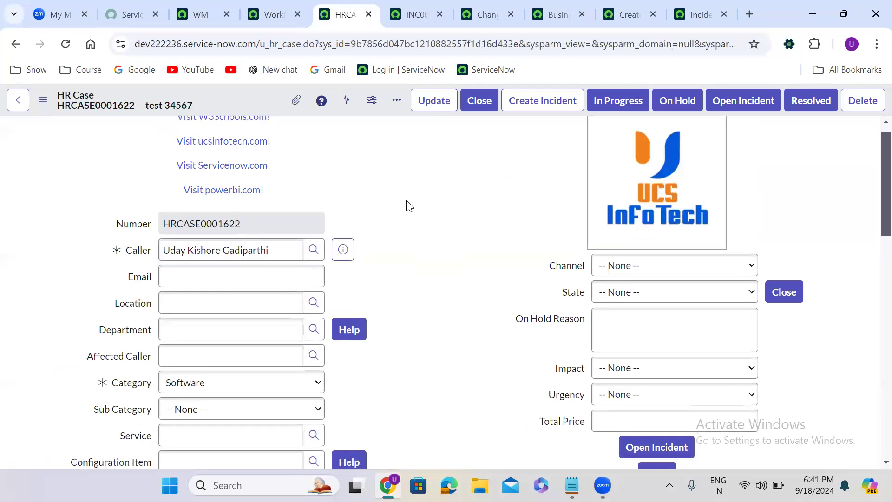
{"action": "scroll", "coordinate": [407, 205], "scroll_direction": "up", "scroll_amount": 10}
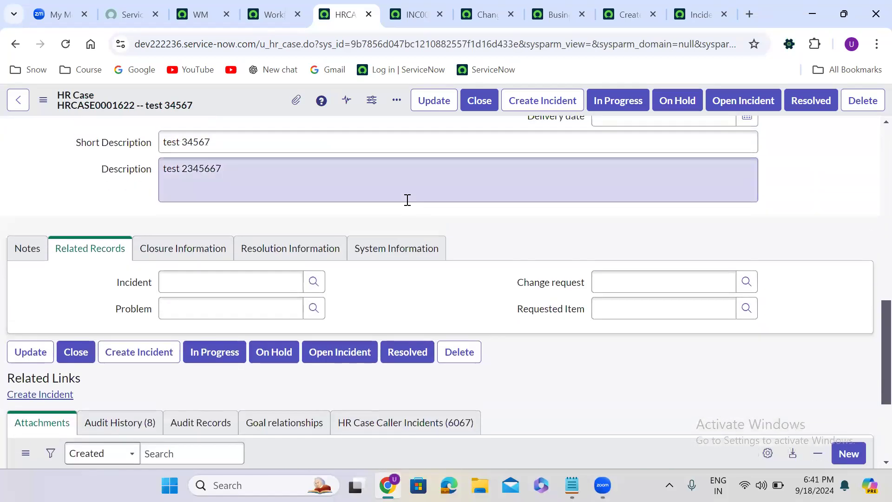
{"action": "scroll", "coordinate": [407, 206], "scroll_direction": "up", "scroll_amount": 6}
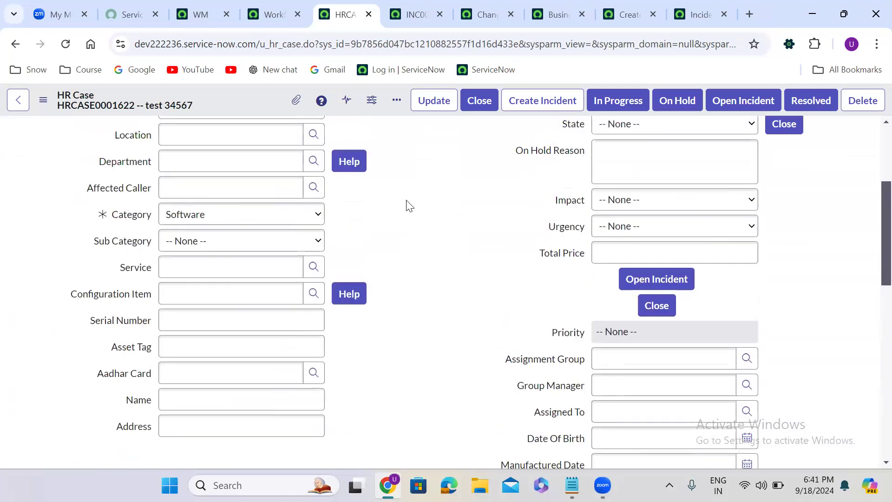
{"action": "scroll", "coordinate": [407, 206], "scroll_direction": "down", "scroll_amount": 9}
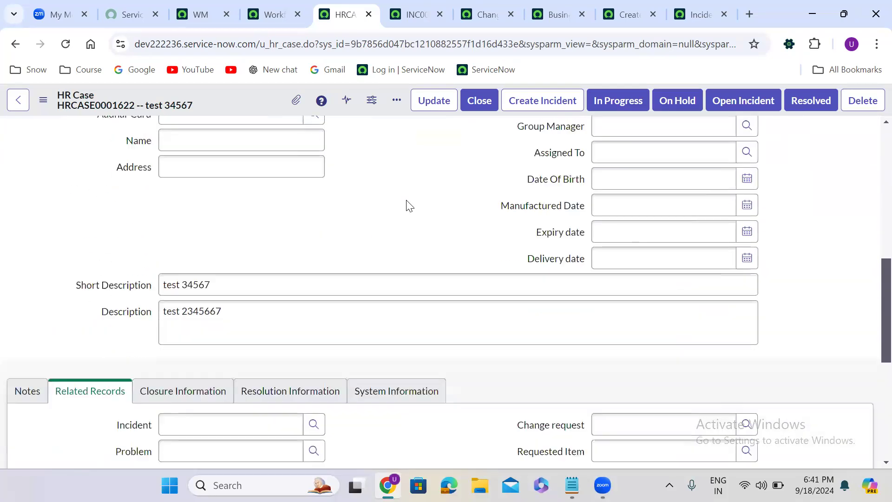
{"action": "left_click", "coordinate": [314, 421]}
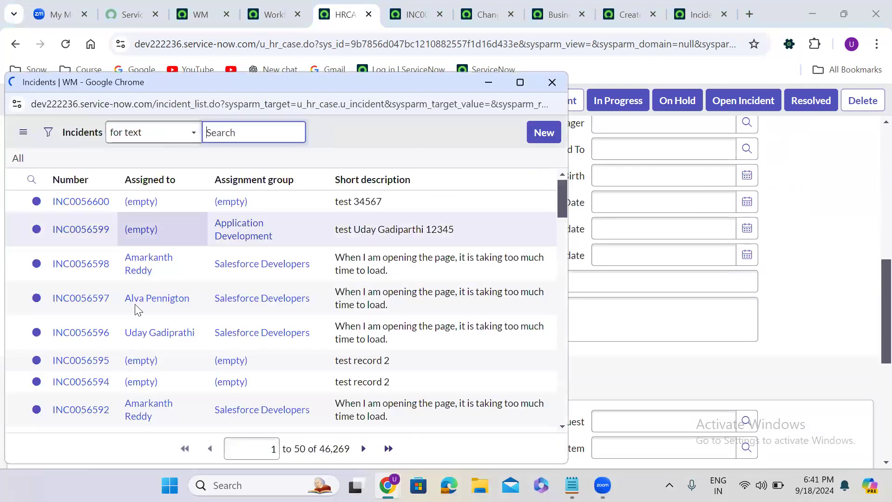
{"action": "left_click", "coordinate": [90, 326]}
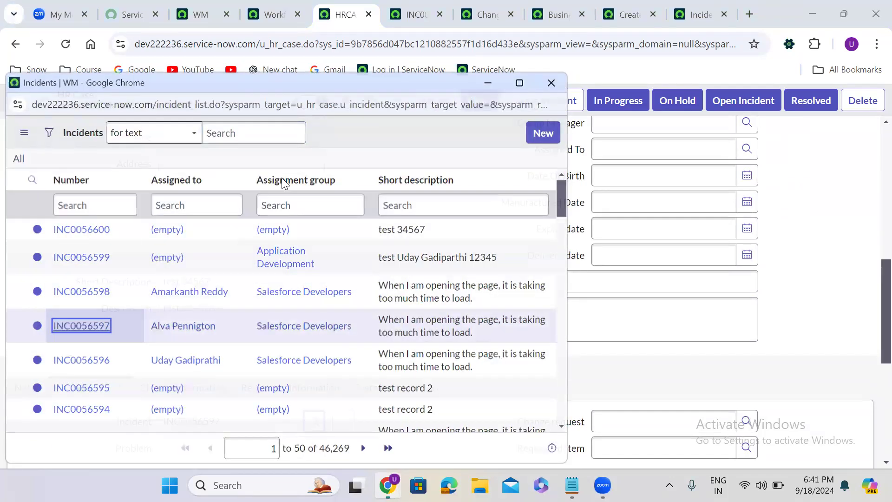
{"action": "right_click", "coordinate": [250, 103]}
{"action": "left_click", "coordinate": [267, 114]}
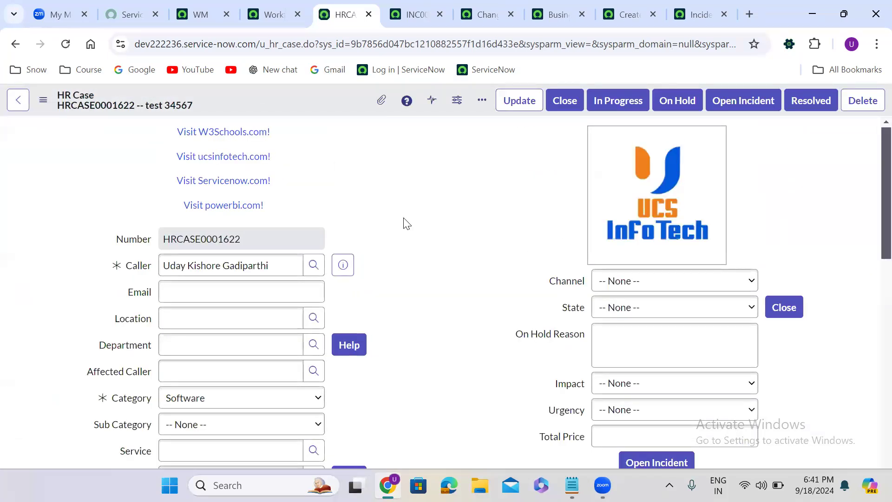
- Append the caller's name to the HR case's short description and save the record
{"action": "scroll", "coordinate": [406, 224], "scroll_direction": "down", "scroll_amount": 5}
{"action": "scroll", "coordinate": [407, 224], "scroll_direction": "down", "scroll_amount": 4}
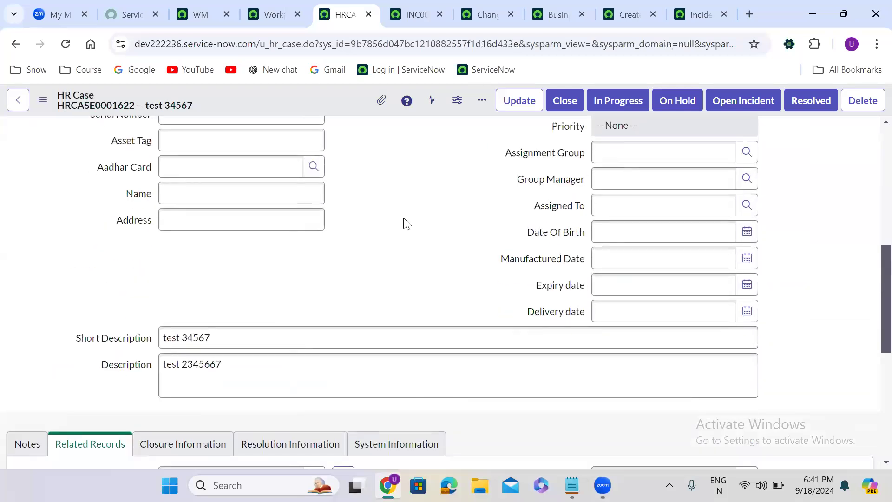
{"action": "left_click", "coordinate": [265, 259]}
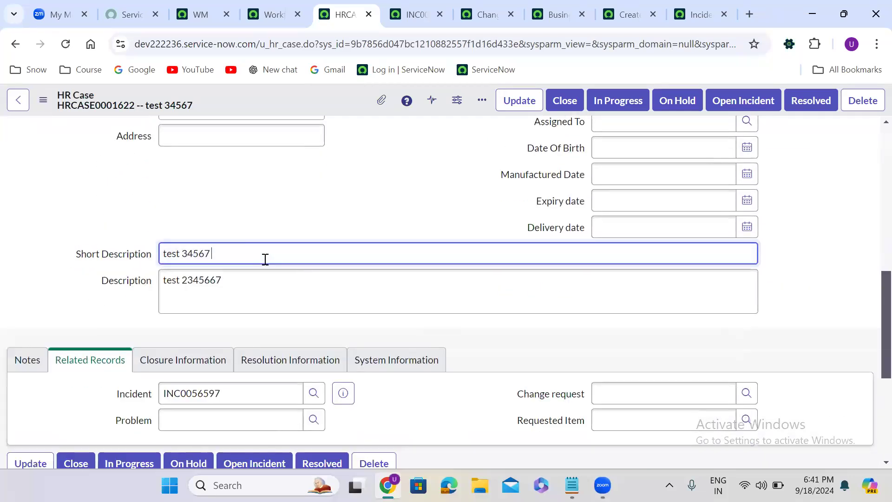
{"action": "type", "text": "Uday Gadipa"}
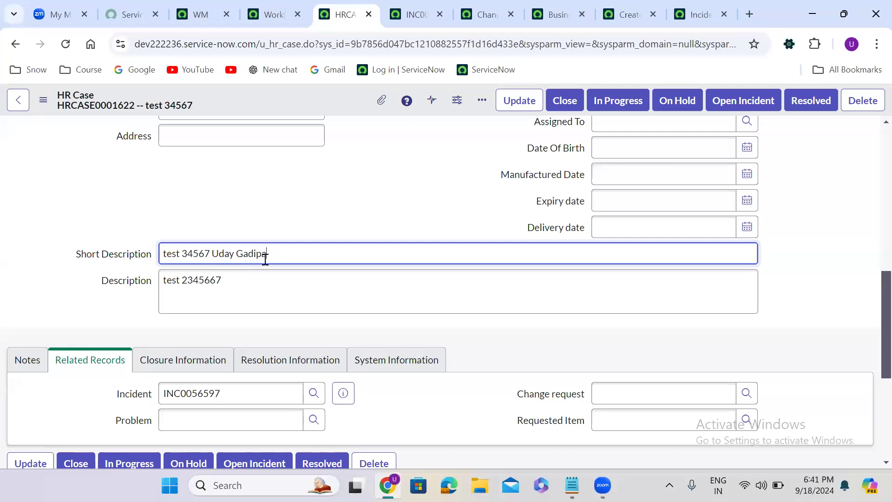
{"action": "type", "text": "rthi"}
{"action": "right_click", "coordinate": [315, 92]}
{"action": "left_click", "coordinate": [342, 104]}
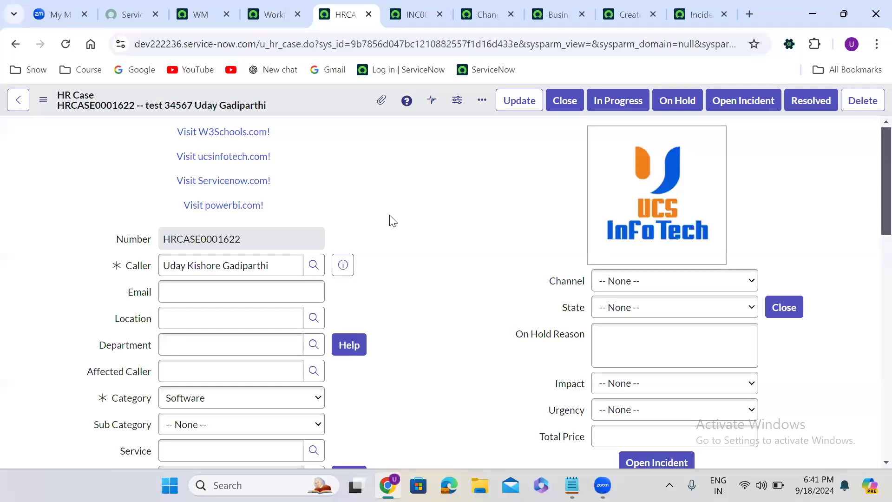
- Preview the linked incident's details to check whether its short description was updated
{"action": "scroll", "coordinate": [390, 221], "scroll_direction": "down", "scroll_amount": 10}
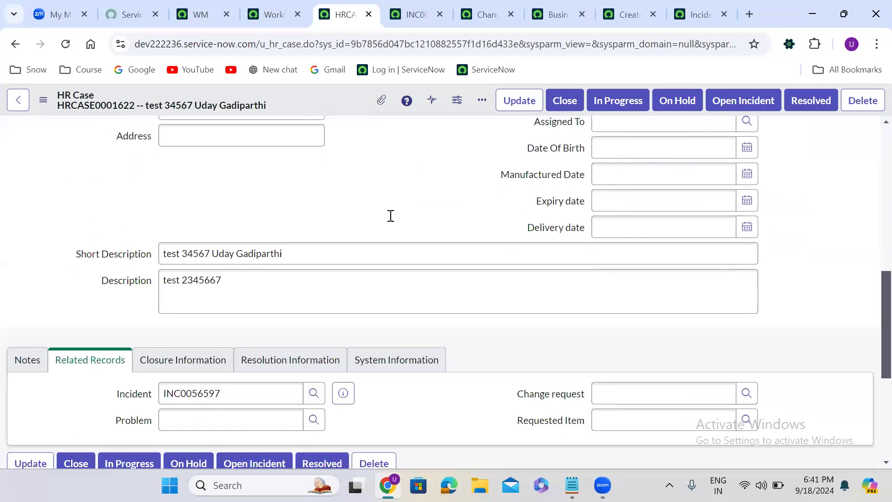
{"action": "scroll", "coordinate": [391, 215], "scroll_direction": "down", "scroll_amount": 3}
{"action": "left_click", "coordinate": [349, 225]}
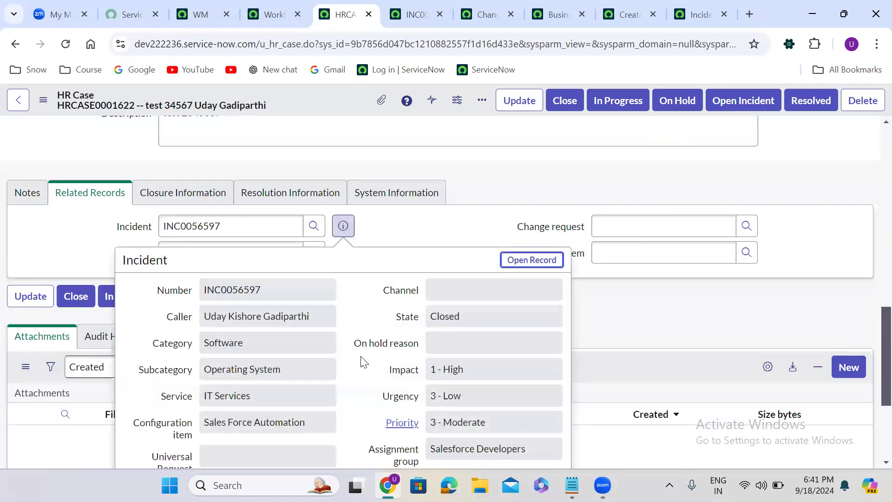
{"action": "scroll", "coordinate": [363, 361], "scroll_direction": "down", "scroll_amount": 4}
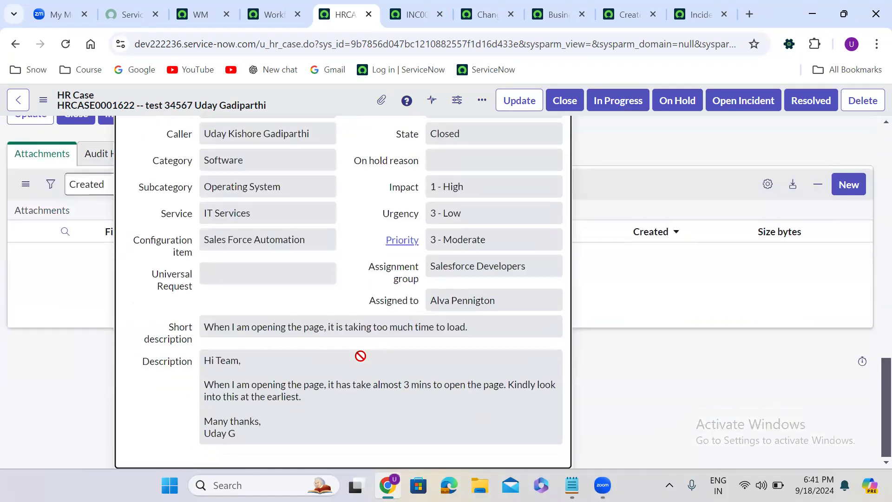
{"action": "scroll", "coordinate": [360, 356], "scroll_direction": "up", "scroll_amount": 6}
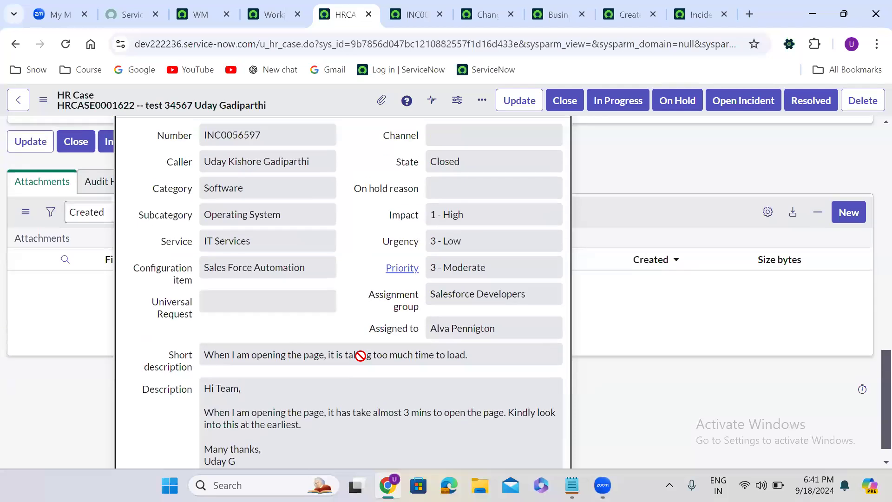
{"action": "left_click", "coordinate": [297, 252]}
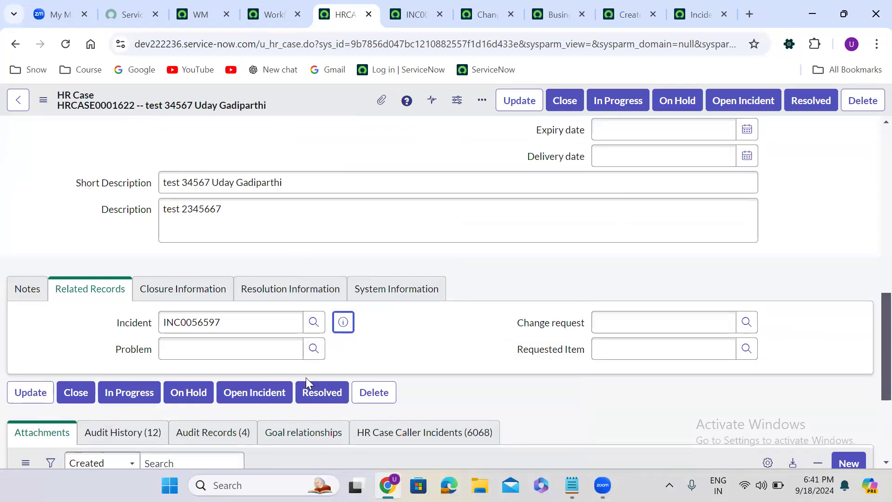
- Return to the workflow editor and review the workflow's trigger conditions in its properties
{"action": "key", "text": "ctrl+shift+Tab"}
{"action": "left_click", "coordinate": [146, 270]}
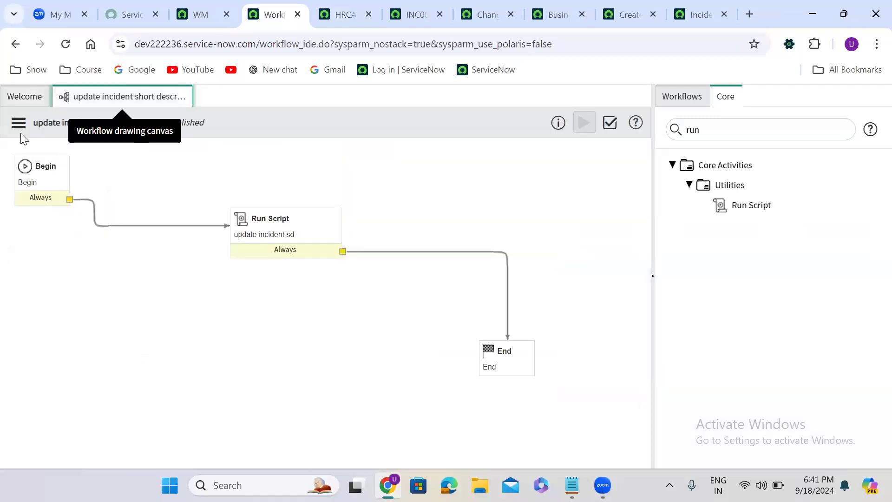
{"action": "left_click", "coordinate": [18, 122]}
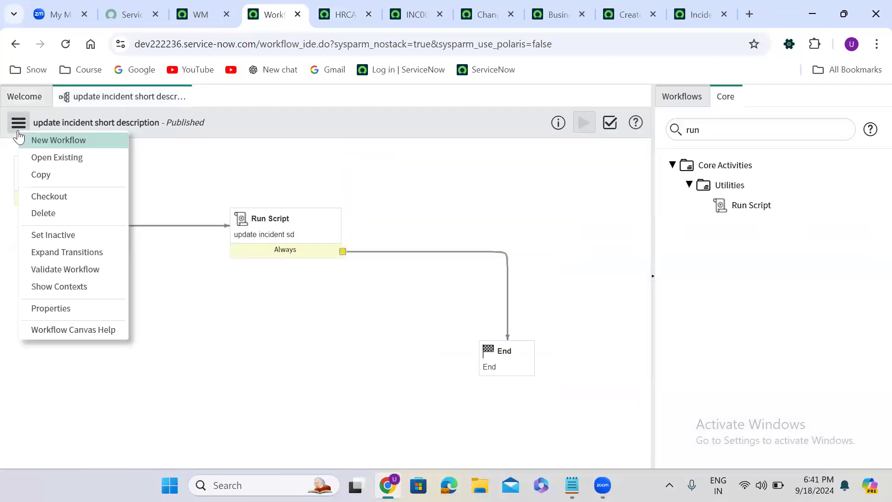
{"action": "left_click", "coordinate": [67, 310]}
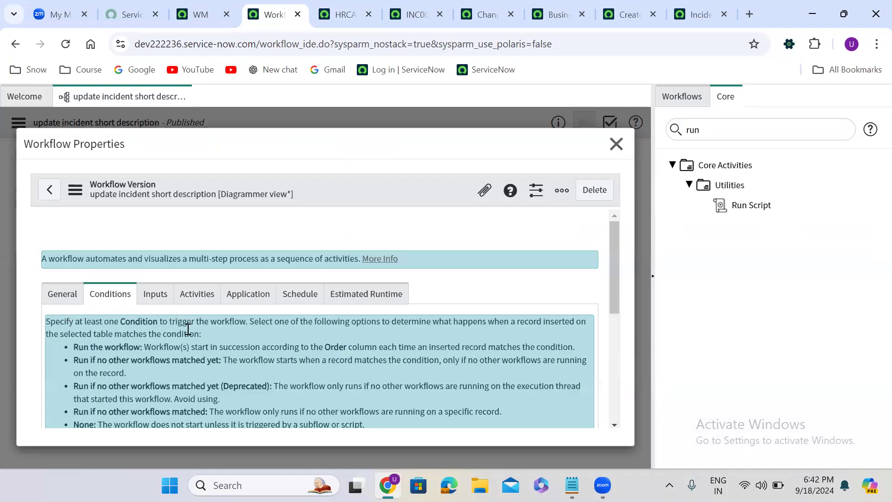
{"action": "scroll", "coordinate": [188, 329], "scroll_direction": "down", "scroll_amount": 3}
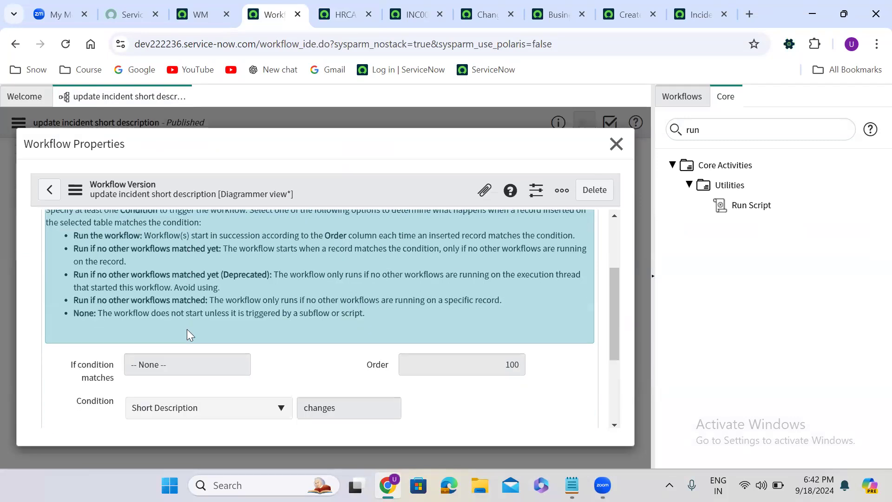
{"action": "scroll", "coordinate": [187, 330], "scroll_direction": "down", "scroll_amount": 1}
{"action": "scroll", "coordinate": [187, 330], "scroll_direction": "down", "scroll_amount": 1}
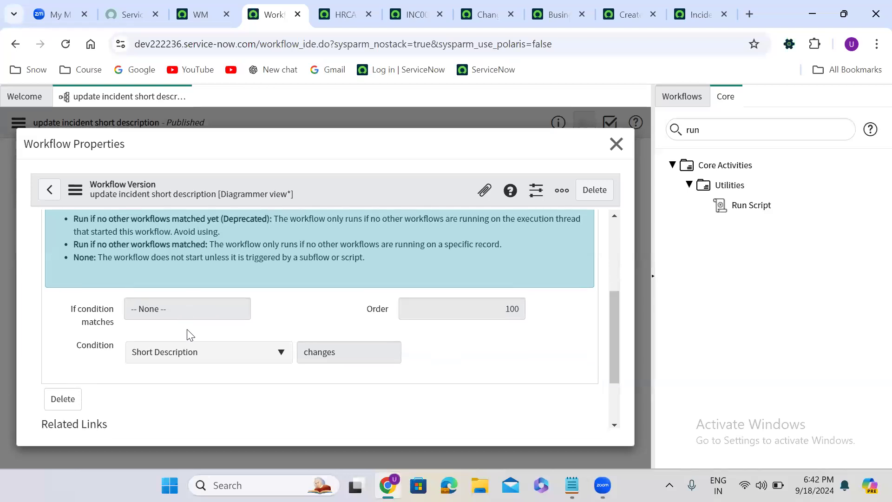
{"action": "left_click", "coordinate": [616, 144]}
- Check out the workflow and set its 'If condition matches' option to Run the workflow always
{"action": "left_click", "coordinate": [12, 116]}
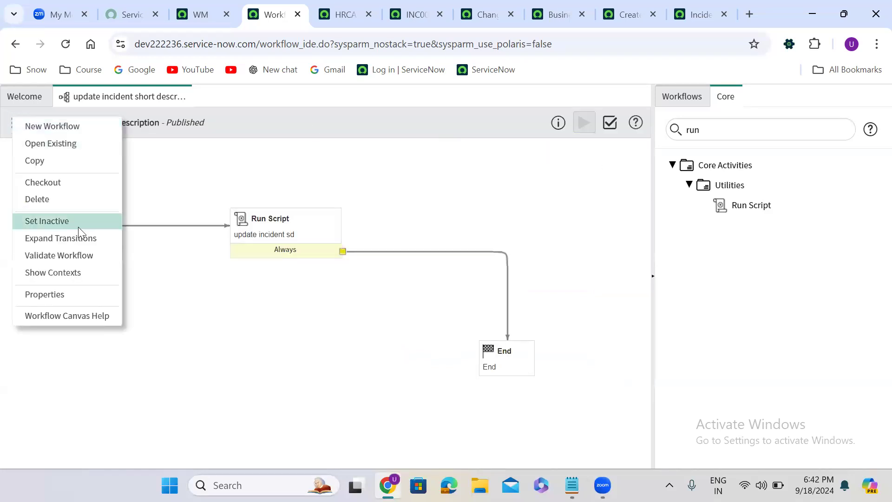
{"action": "left_click", "coordinate": [59, 185]}
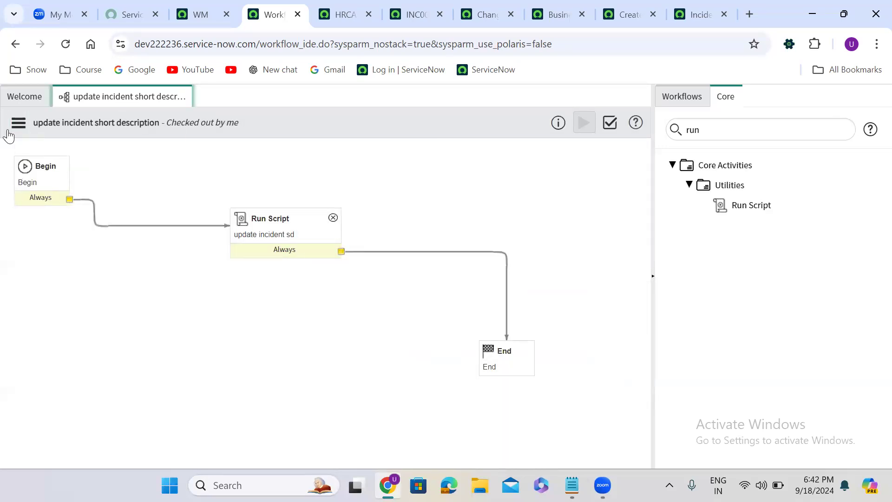
{"action": "left_click", "coordinate": [18, 123]}
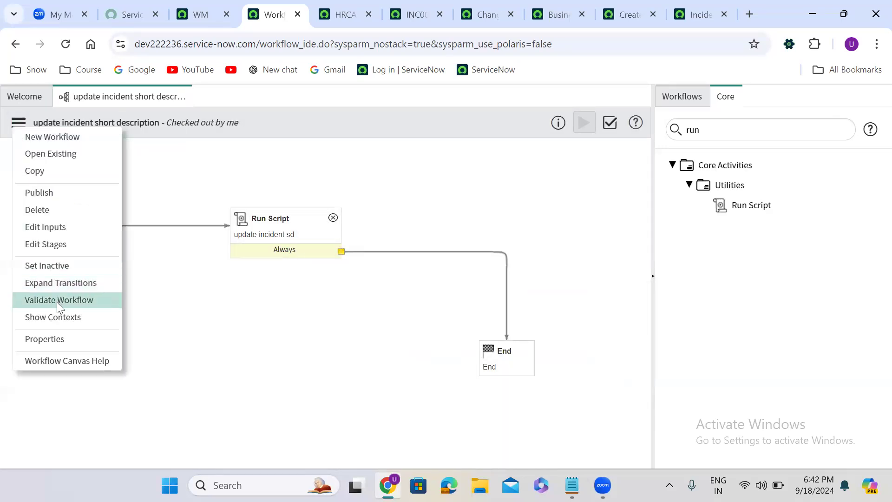
{"action": "left_click", "coordinate": [54, 341]}
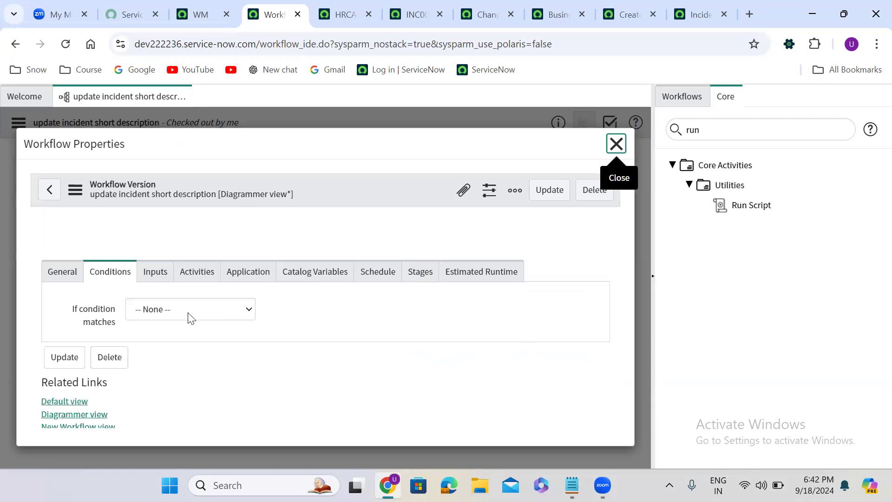
{"action": "left_click", "coordinate": [185, 346]}
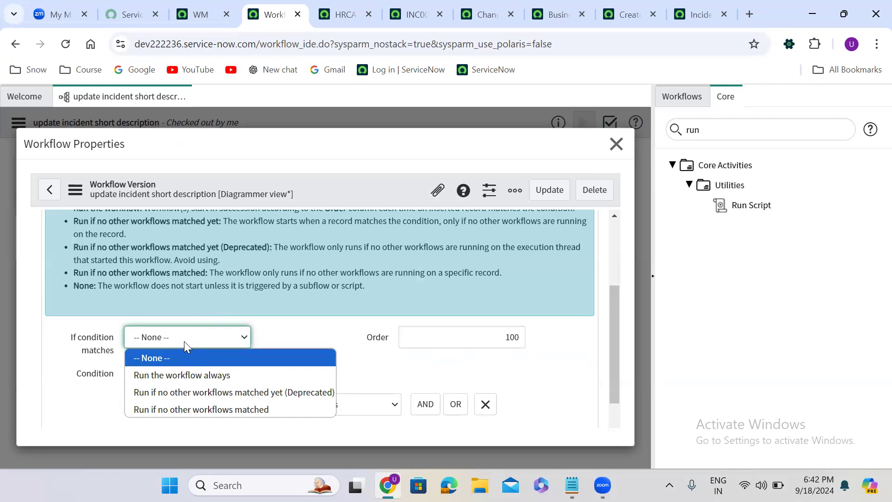
{"action": "left_click", "coordinate": [191, 375]}
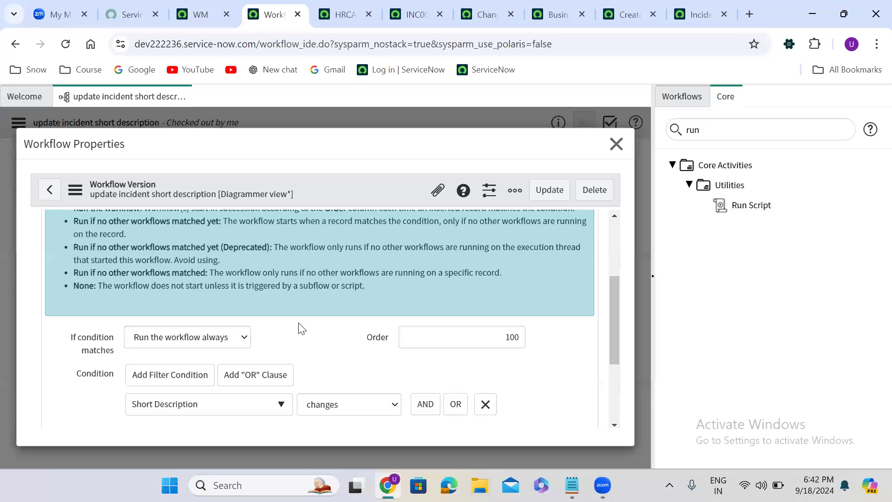
{"action": "left_click", "coordinate": [197, 335]}
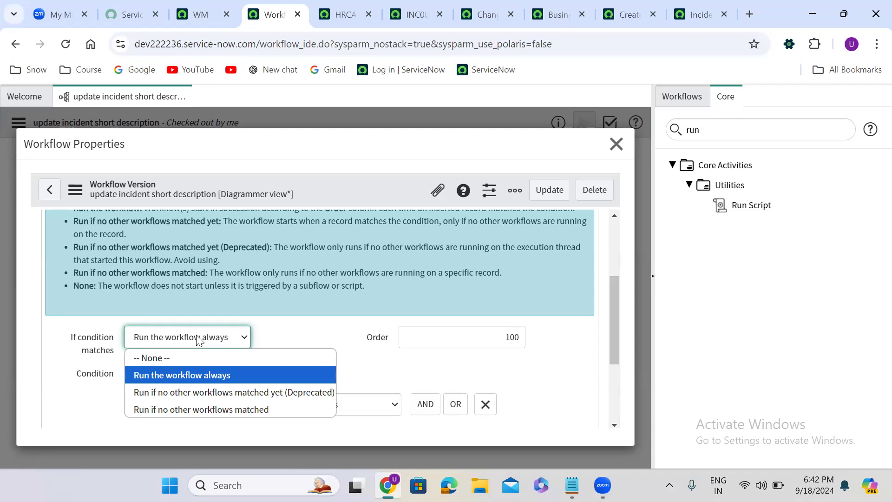
{"action": "left_click", "coordinate": [209, 375]}
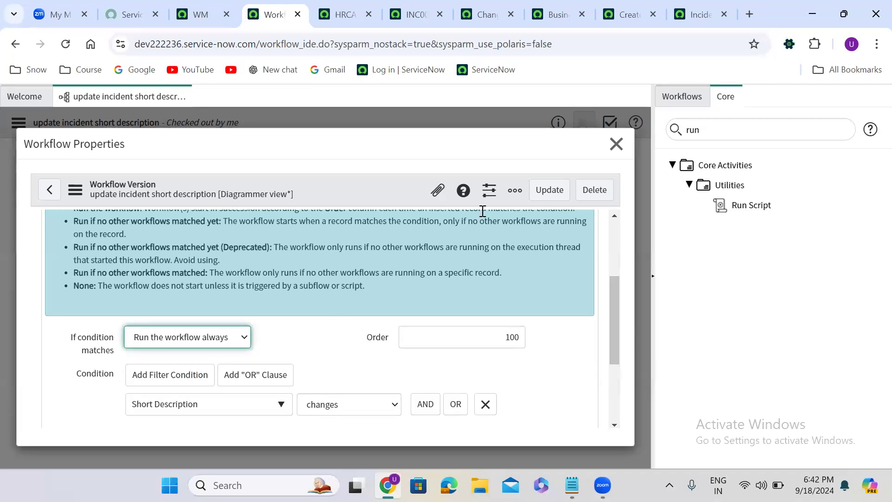
{"action": "left_click", "coordinate": [364, 269]}
{"action": "scroll", "coordinate": [364, 269], "scroll_direction": "up", "scroll_amount": 1}
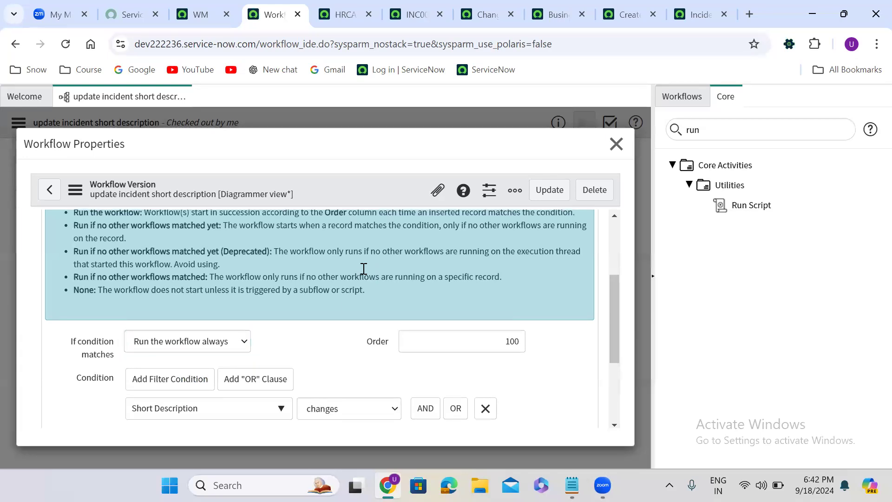
{"action": "scroll", "coordinate": [364, 269], "scroll_direction": "up", "scroll_amount": 2}
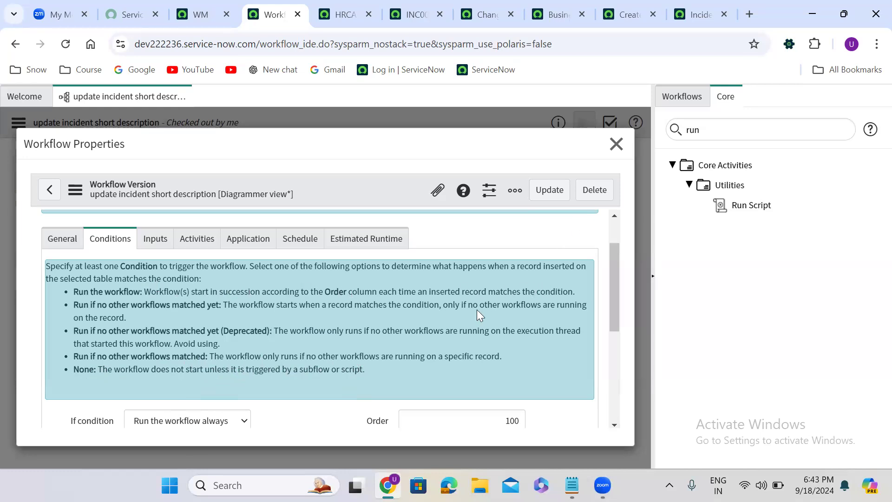
- Save the workflow properties with the updated run condition
{"action": "left_click", "coordinate": [551, 194]}
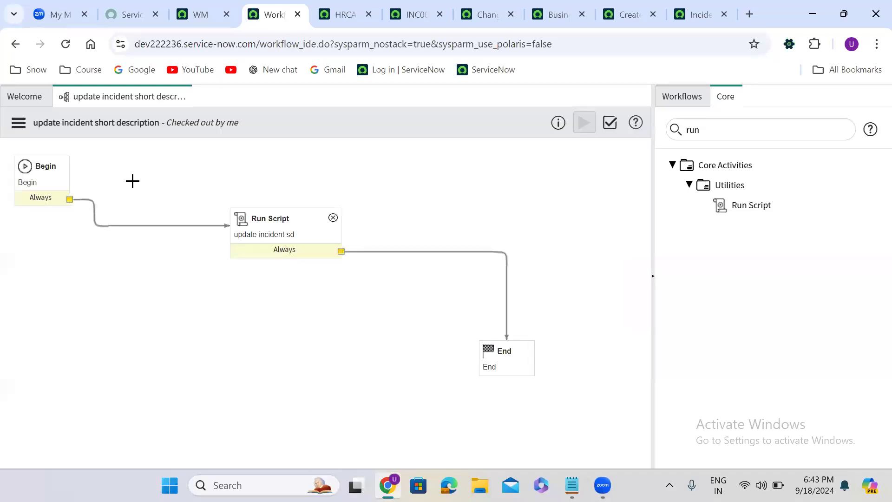
{"action": "left_click", "coordinate": [19, 122]}
{"action": "left_click", "coordinate": [367, 118]}
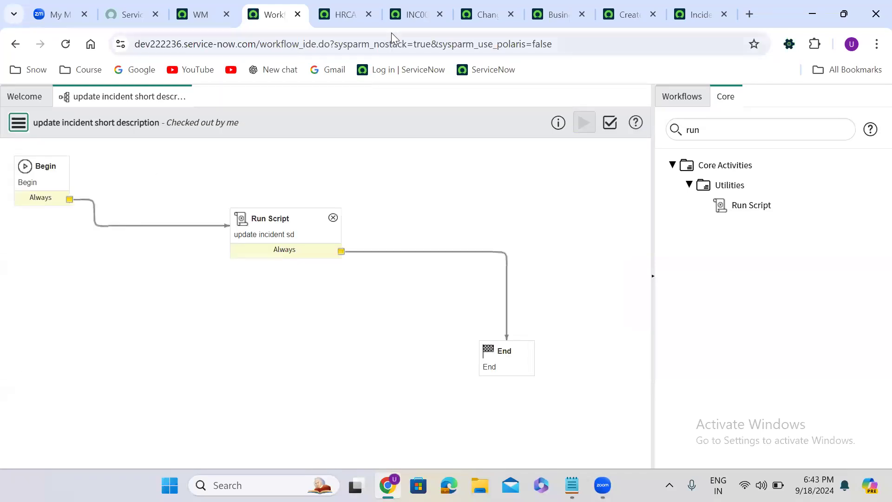
- Append nkfqwn to the HR case's short description and save the record
{"action": "left_click", "coordinate": [343, 13]}
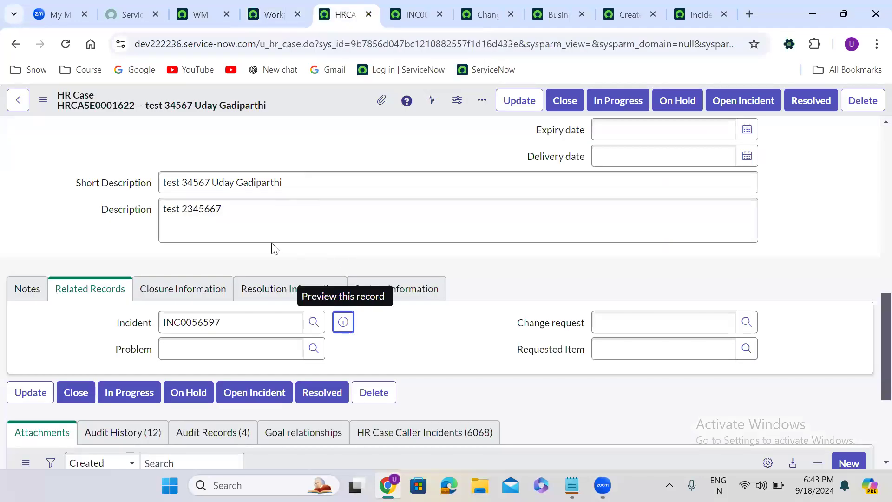
{"action": "left_click", "coordinate": [298, 182]}
{"action": "type", "text": "nkfqwn"}
{"action": "right_click", "coordinate": [327, 96]}
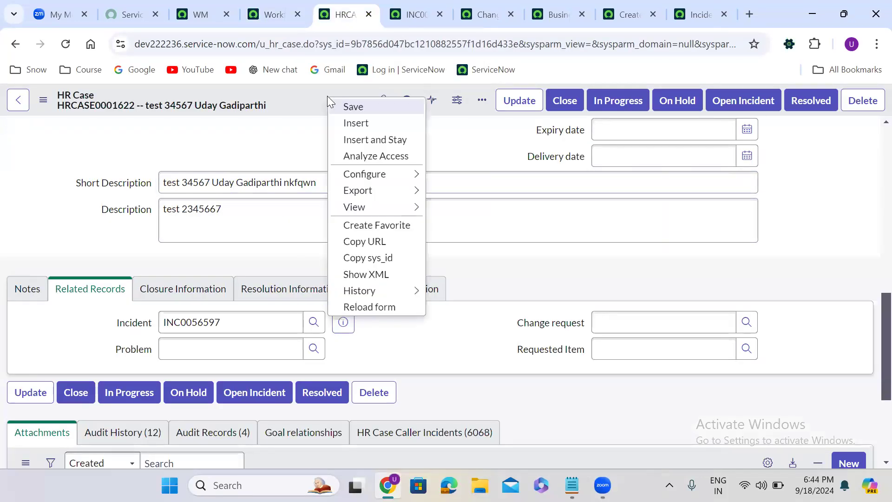
{"action": "left_click", "coordinate": [358, 106]}
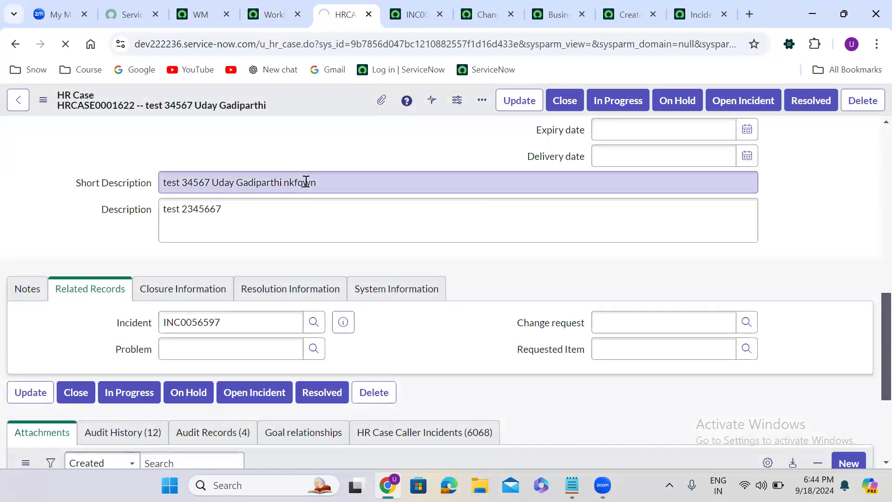
- Reload the incident record to check its short description
{"action": "left_click", "coordinate": [411, 14]}
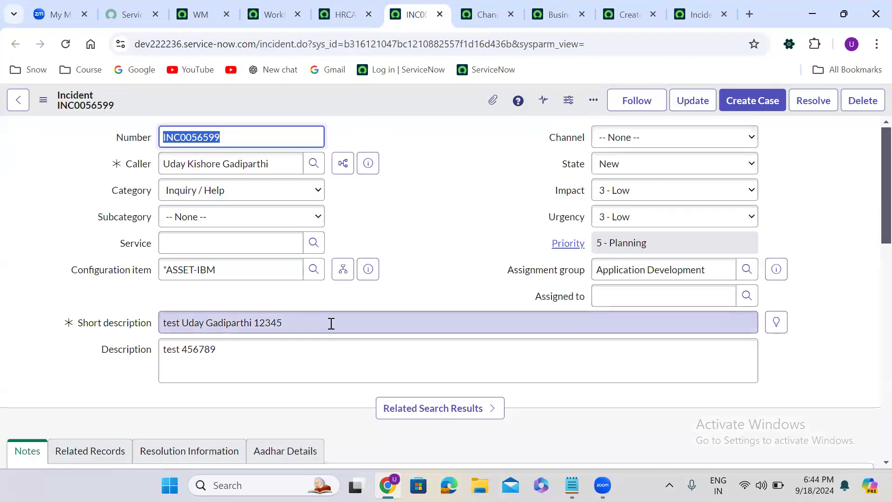
{"action": "left_click", "coordinate": [66, 44]}
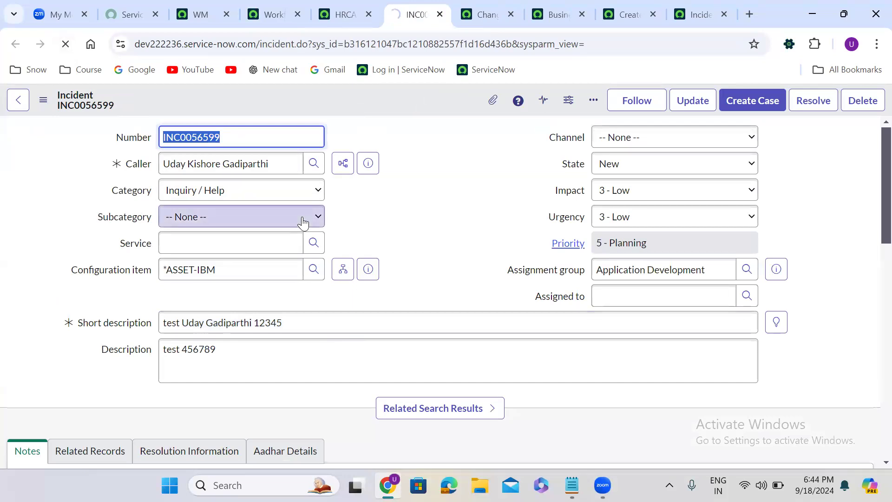
- Reopen the workflow's properties to review its trigger conditions
{"action": "left_click", "coordinate": [337, 7]}
{"action": "left_click", "coordinate": [274, 7]}
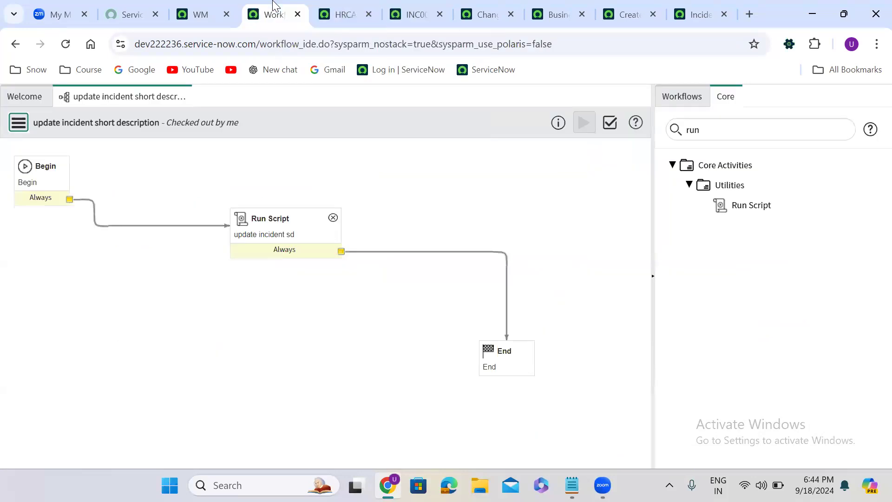
{"action": "left_click", "coordinate": [19, 122]}
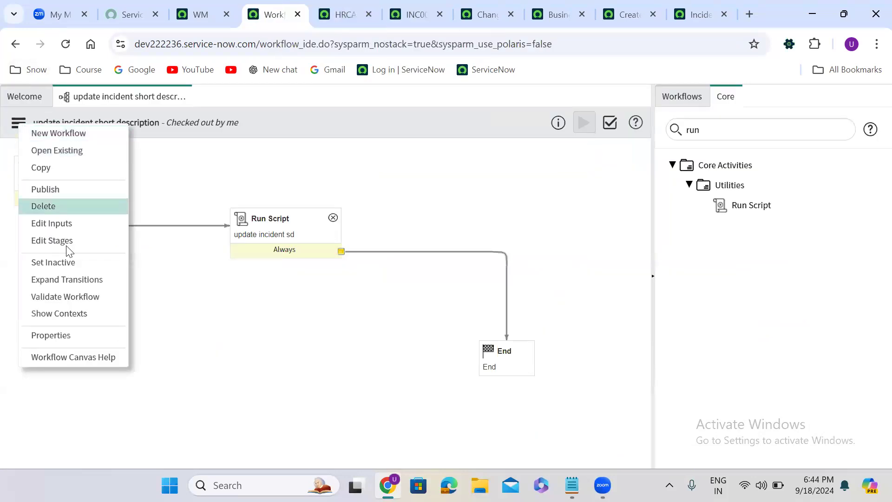
{"action": "left_click", "coordinate": [66, 337]}
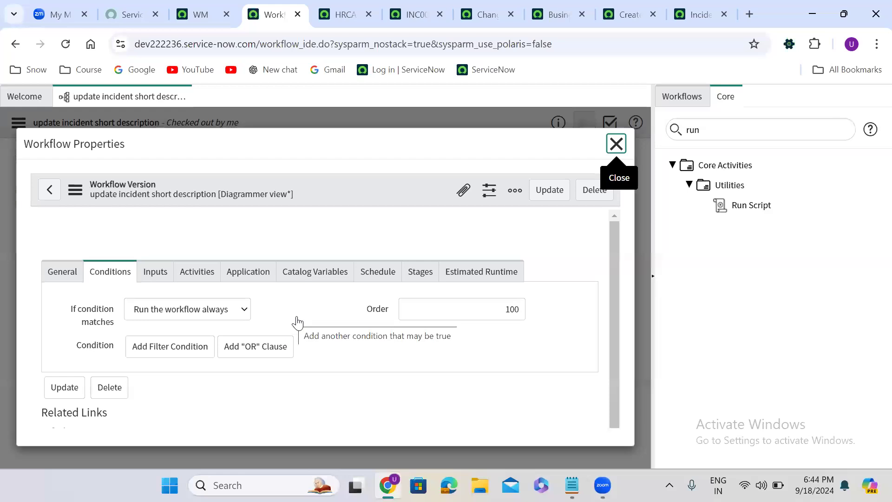
- Create a new HR case as a copy of the current one while staying on its form
{"action": "left_click", "coordinate": [345, 7]}
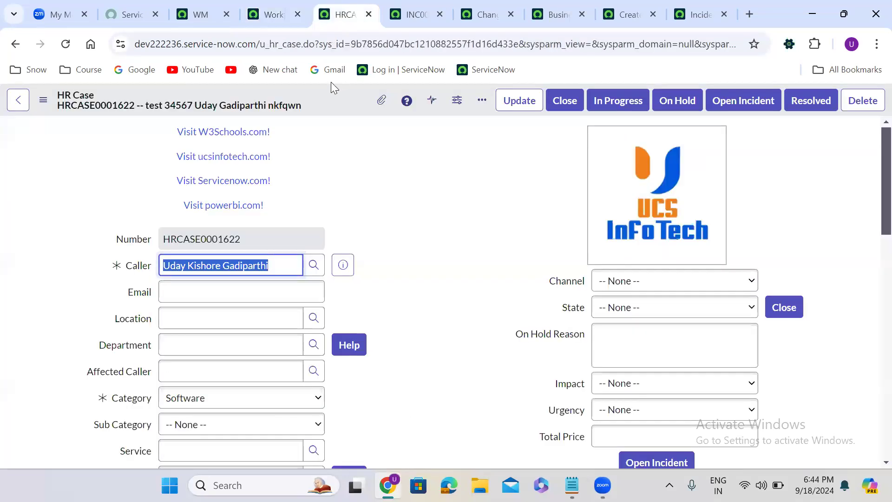
{"action": "right_click", "coordinate": [344, 101]}
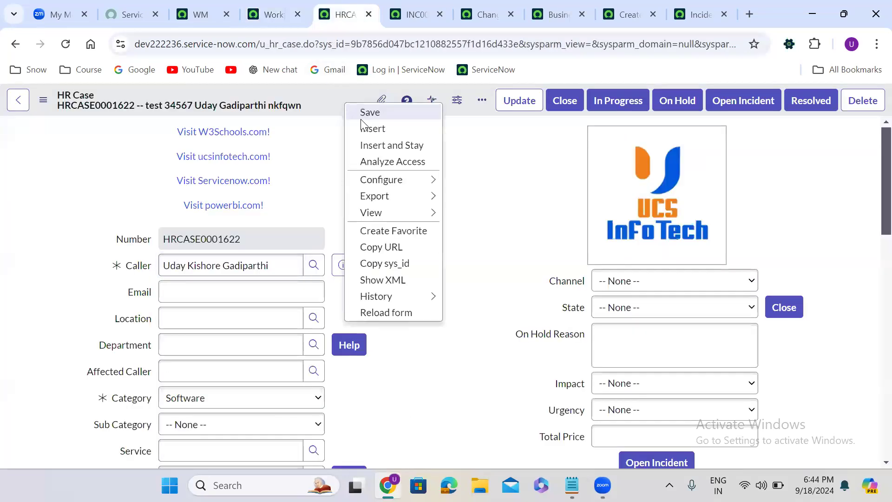
{"action": "left_click", "coordinate": [390, 147]}
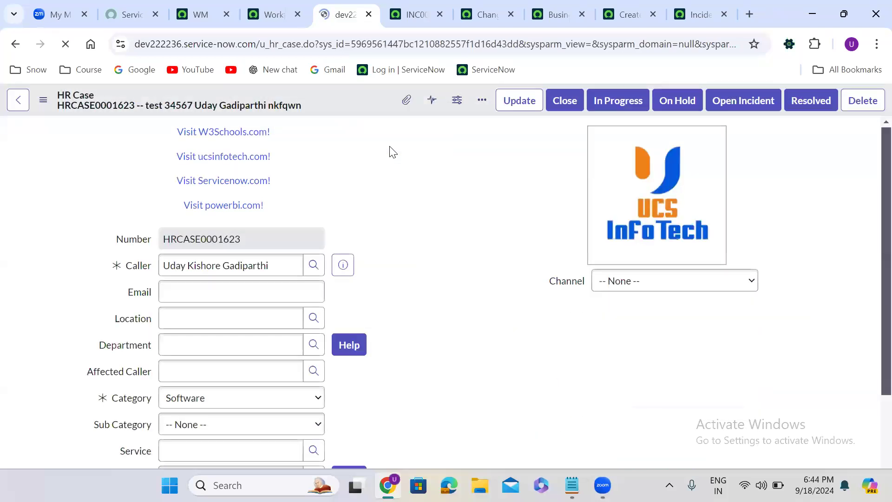
{"action": "left_click", "coordinate": [396, 197]}
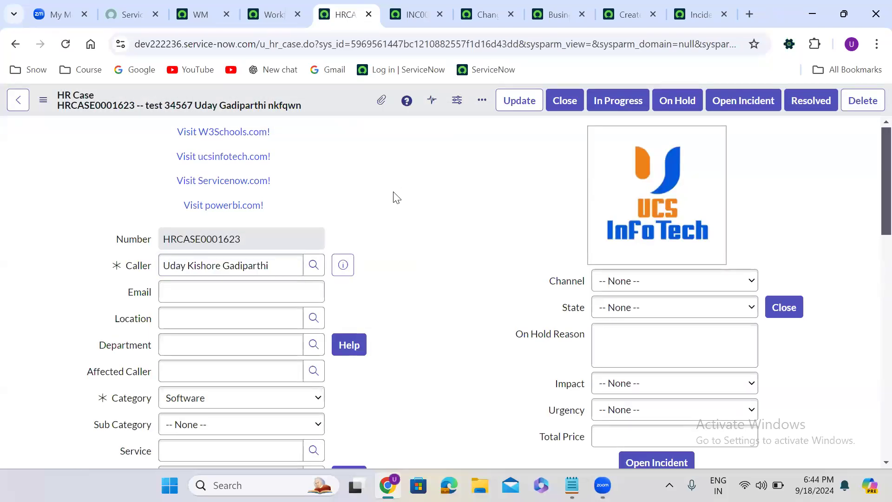
{"action": "scroll", "coordinate": [396, 197], "scroll_direction": "down", "scroll_amount": 5}
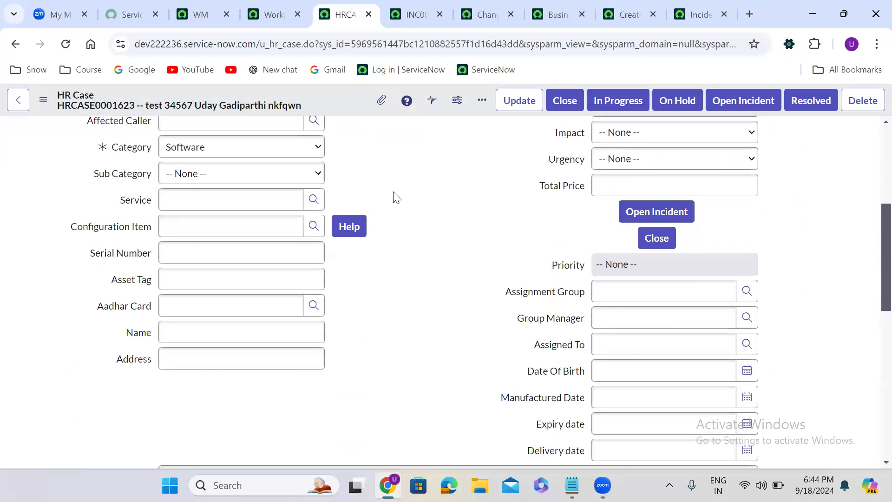
- Check the incident record and the business rule in their tabs before returning to the HR case
{"action": "left_click", "coordinate": [442, 16]}
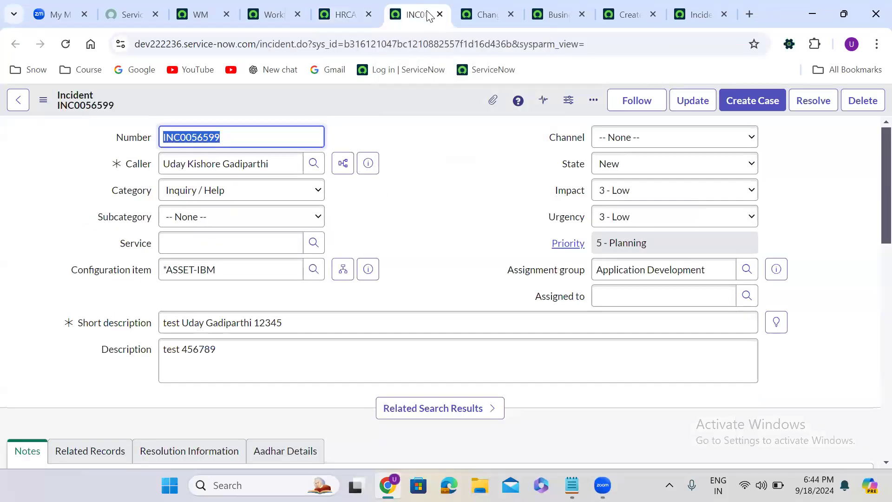
{"action": "left_click", "coordinate": [440, 15]}
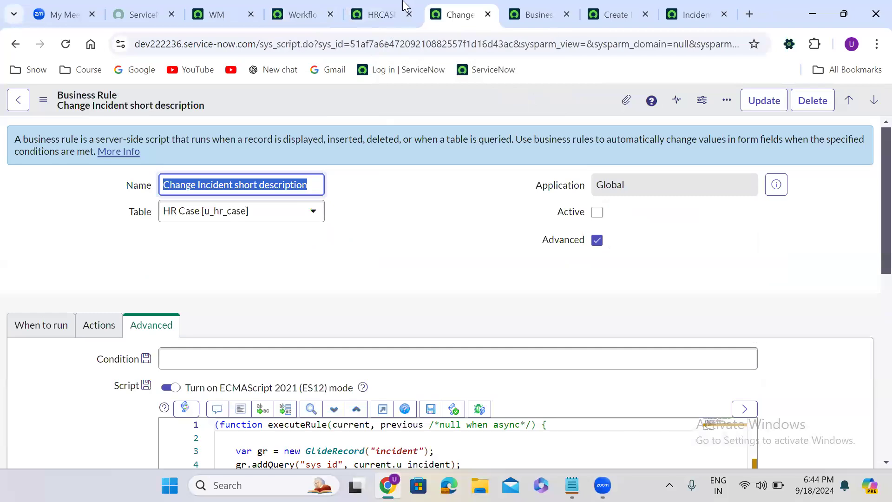
{"action": "left_click", "coordinate": [403, 6]}
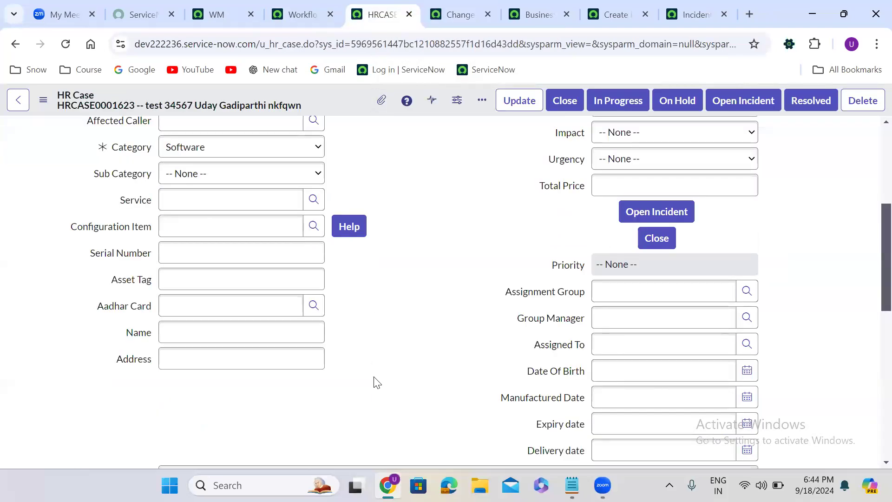
- Append 57558 to the new HR case's short description and save the record
{"action": "scroll", "coordinate": [376, 380], "scroll_direction": "down", "scroll_amount": 5}
{"action": "left_click", "coordinate": [349, 249]}
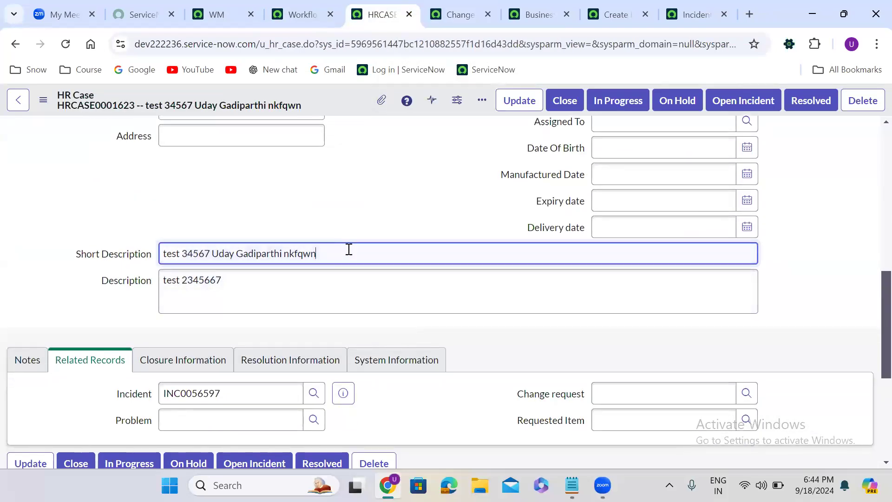
{"action": "type", "text": "57558"}
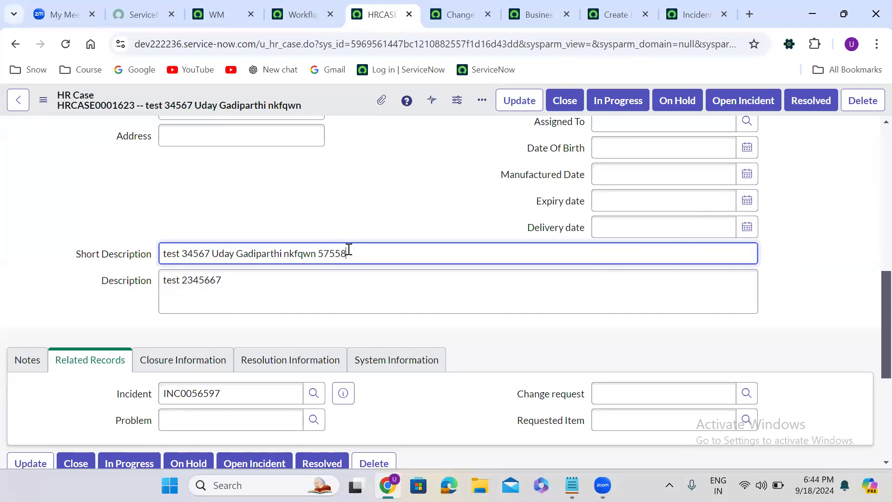
{"action": "right_click", "coordinate": [340, 96]}
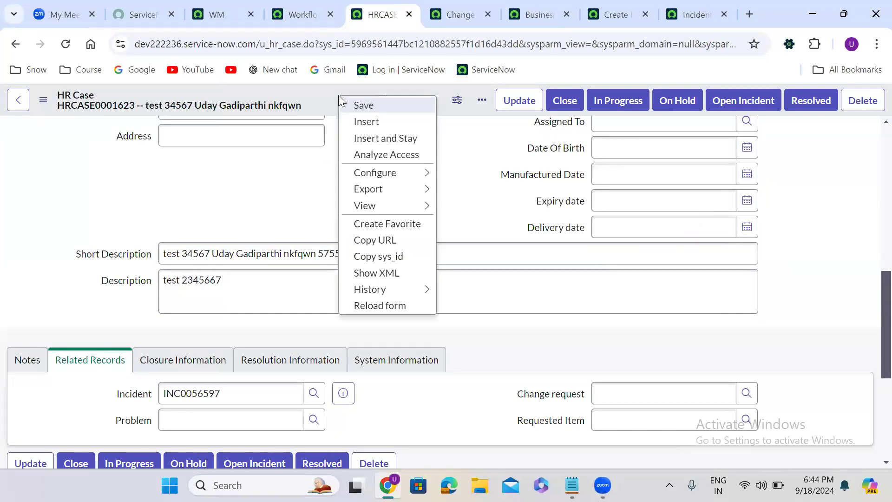
{"action": "left_click", "coordinate": [367, 106]}
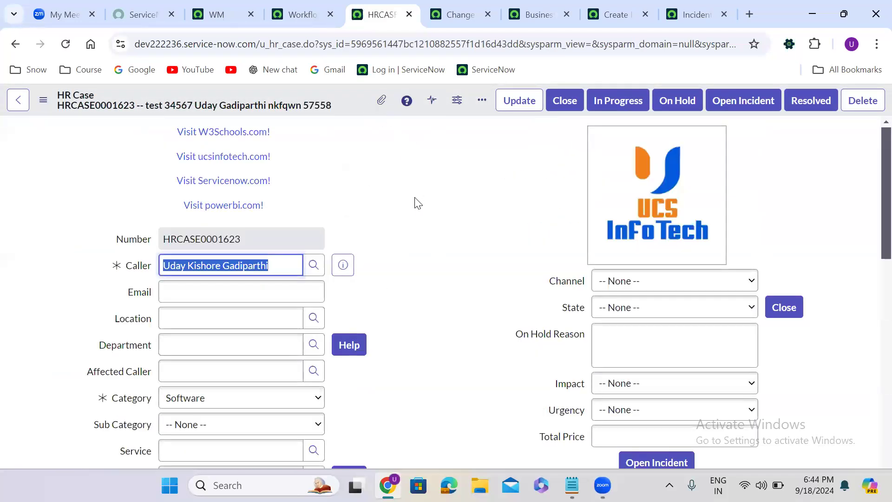
- Preview the new HR case's linked incident to check its short description
{"action": "scroll", "coordinate": [422, 269], "scroll_direction": "down", "scroll_amount": 10}
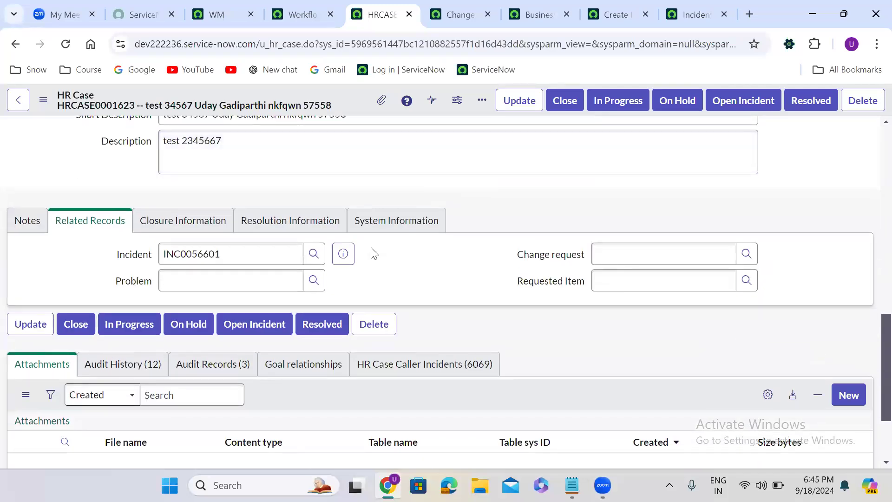
{"action": "left_click", "coordinate": [344, 256]}
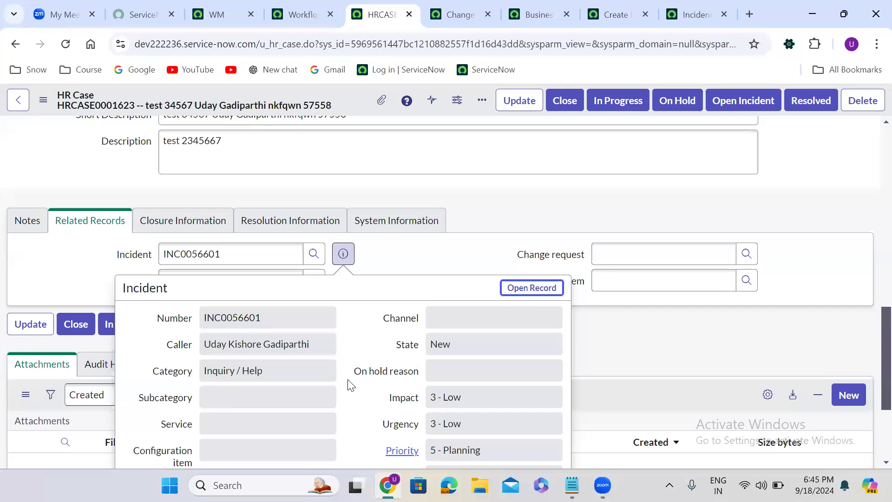
{"action": "scroll", "coordinate": [351, 385], "scroll_direction": "down", "scroll_amount": 3}
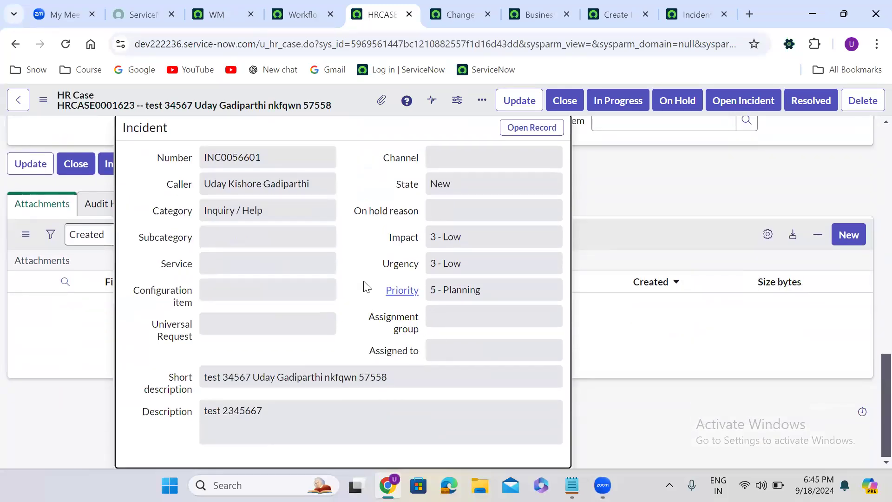
{"action": "scroll", "coordinate": [352, 205], "scroll_direction": "up", "scroll_amount": 2}
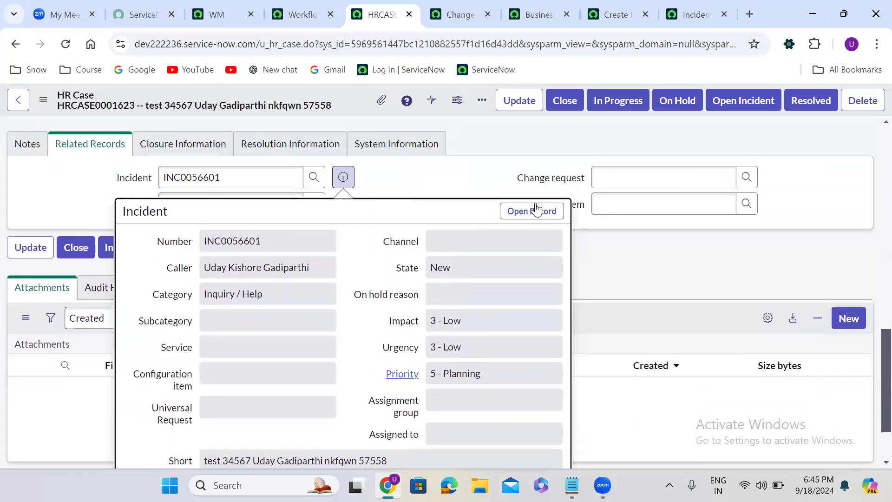
{"action": "left_click", "coordinate": [422, 177]}
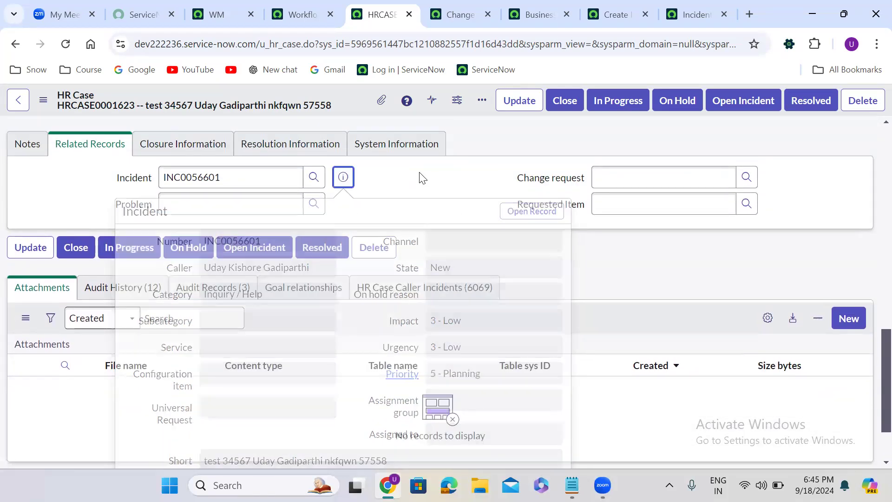
{"action": "scroll", "coordinate": [420, 172], "scroll_direction": "up", "scroll_amount": 1}
{"action": "scroll", "coordinate": [420, 172], "scroll_direction": "up", "scroll_amount": 3}
{"action": "triple_click", "coordinate": [364, 204]}
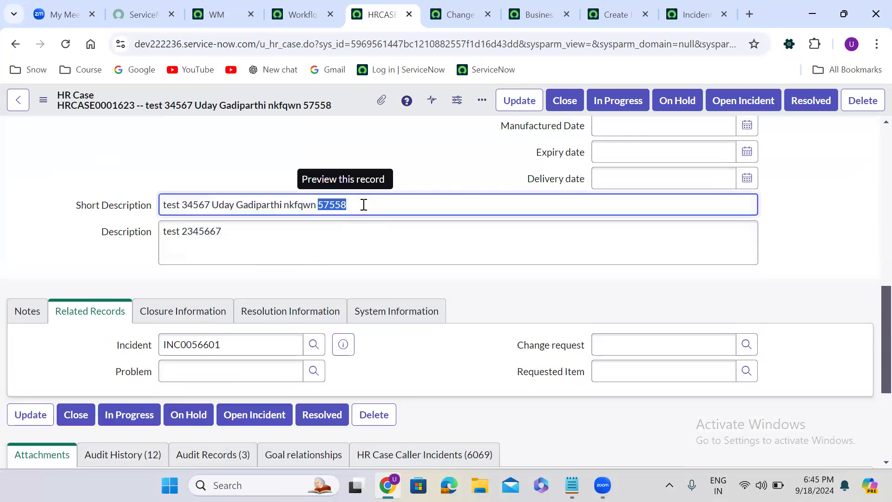
{"action": "left_click", "coordinate": [343, 344]}
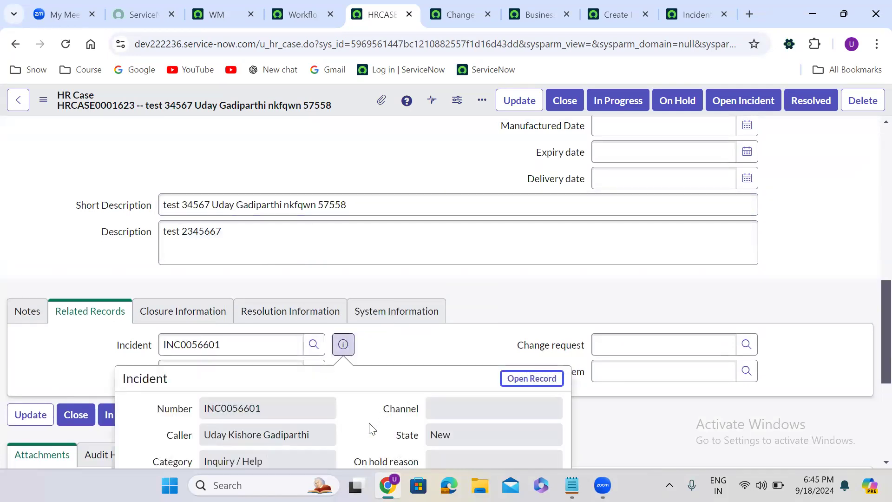
{"action": "scroll", "coordinate": [369, 422], "scroll_direction": "down", "scroll_amount": 1}
{"action": "scroll", "coordinate": [369, 422], "scroll_direction": "down", "scroll_amount": 5}
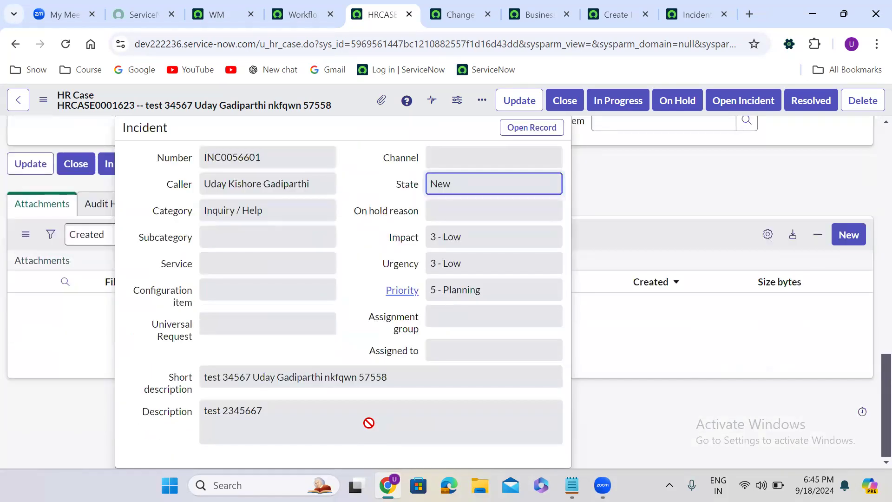
{"action": "scroll", "coordinate": [369, 423], "scroll_direction": "up", "scroll_amount": 5}
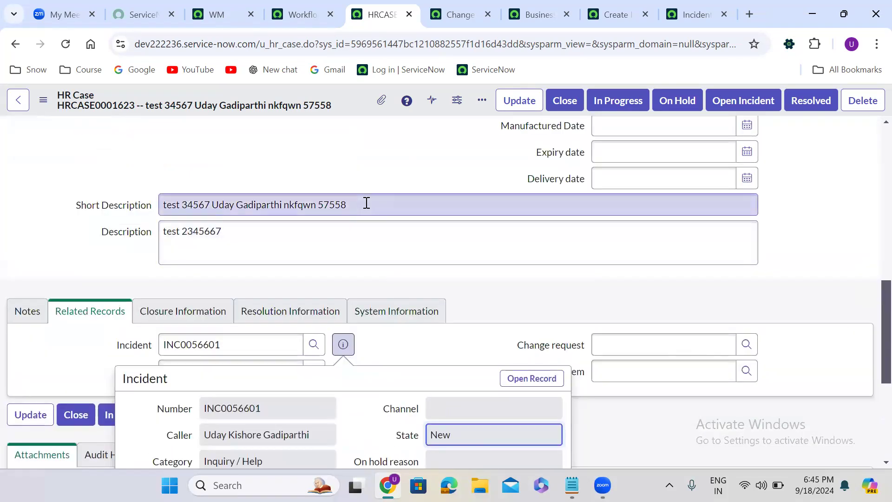
- Replace the HR case's short description with qnfekjnewkjfnkewfjkq and save the record
{"action": "triple_click", "coordinate": [367, 203]}
{"action": "type", "text": "qnfekjnewkjfnkewfjkq"}
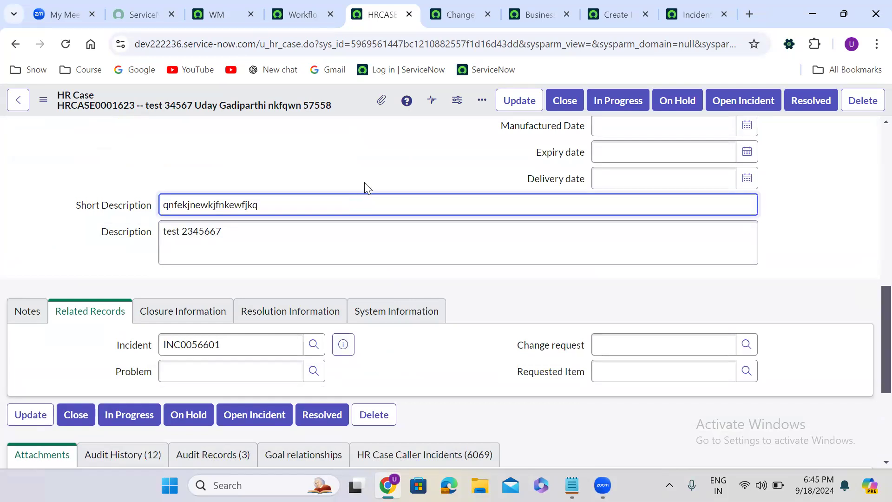
{"action": "right_click", "coordinate": [344, 103]}
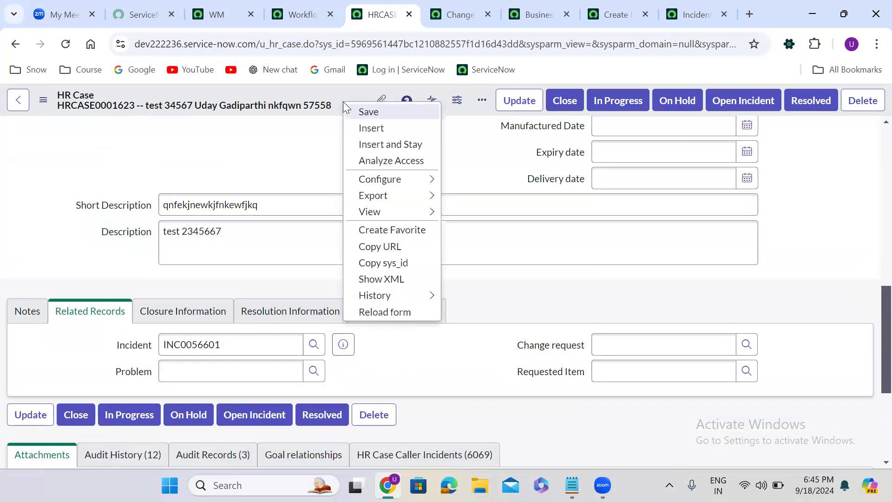
{"action": "left_click", "coordinate": [366, 112]}
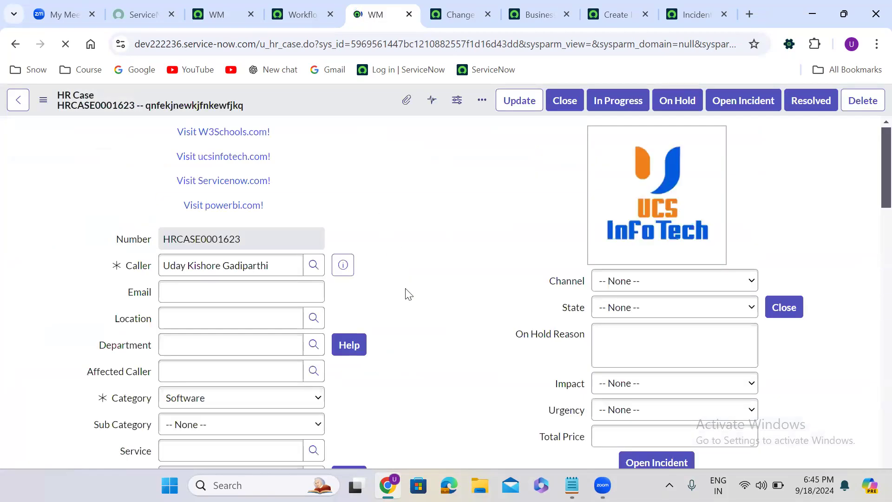
{"action": "scroll", "coordinate": [408, 296], "scroll_direction": "down", "scroll_amount": 10}
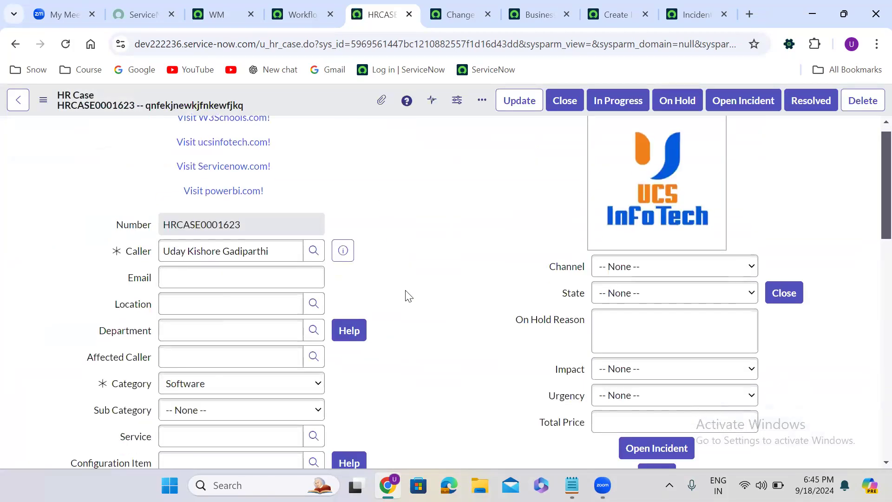
- Open the HR case's linked incident record from its preview to check the incident short description
{"action": "scroll", "coordinate": [406, 295], "scroll_direction": "down", "scroll_amount": 2}
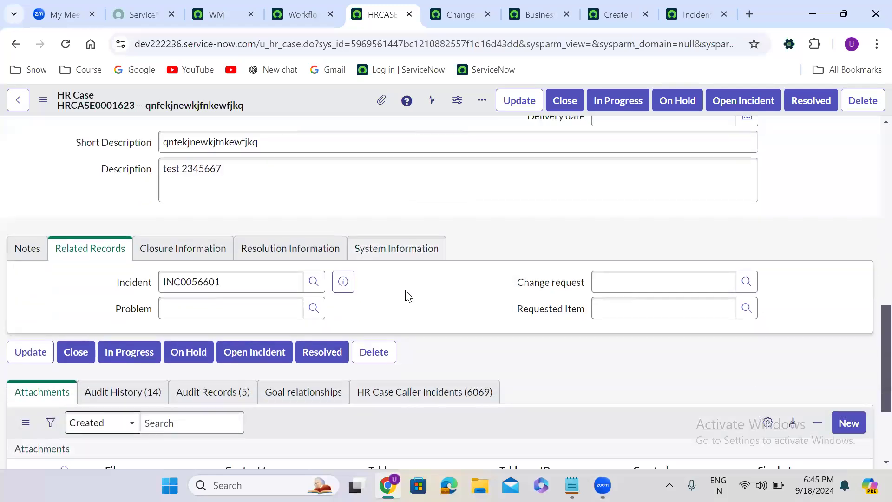
{"action": "left_click", "coordinate": [342, 282]}
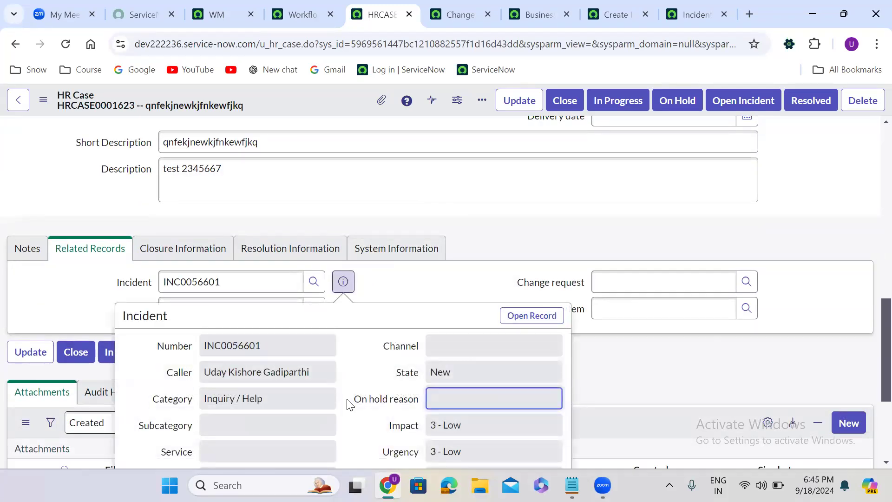
{"action": "scroll", "coordinate": [349, 403], "scroll_direction": "down", "scroll_amount": 1}
{"action": "scroll", "coordinate": [347, 399], "scroll_direction": "down", "scroll_amount": 3}
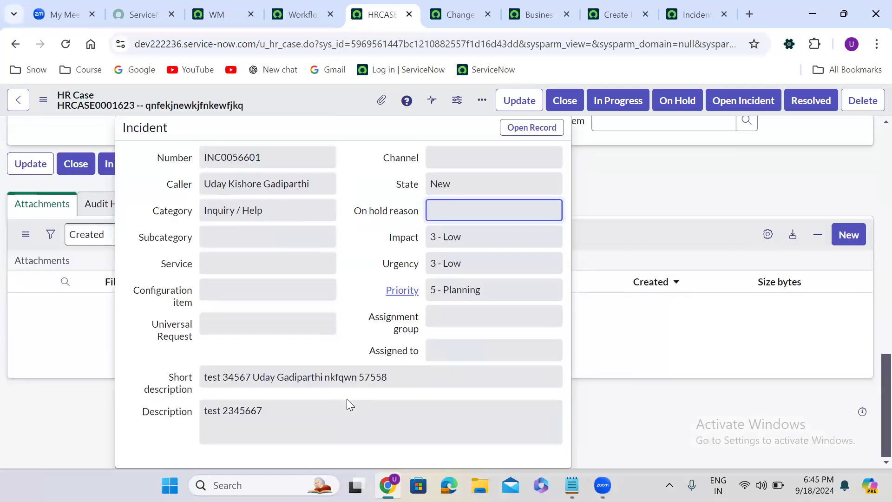
{"action": "left_click", "coordinate": [526, 130]}
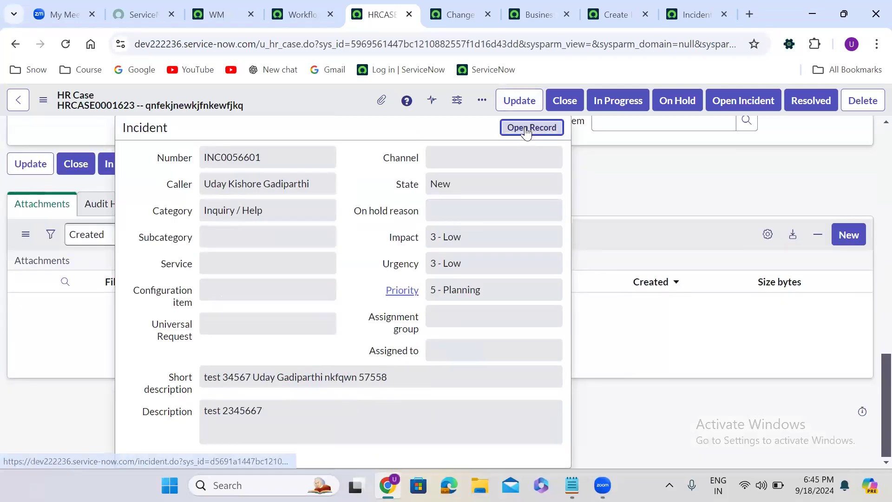
{"action": "left_click", "coordinate": [416, 3]}
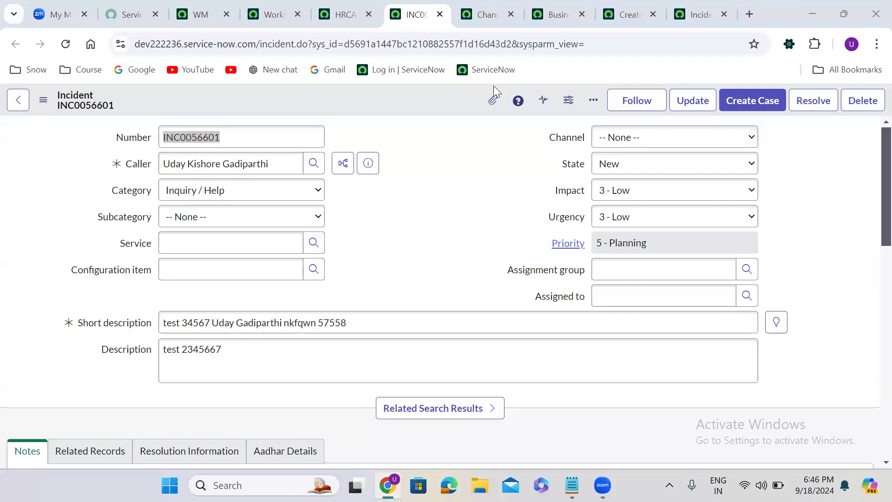
{"action": "left_click", "coordinate": [411, 1]}
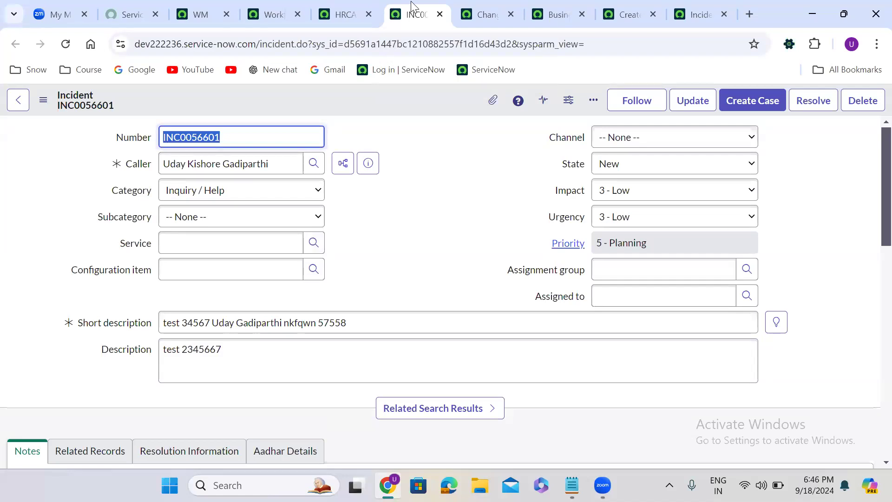
{"action": "left_click", "coordinate": [411, 1]}
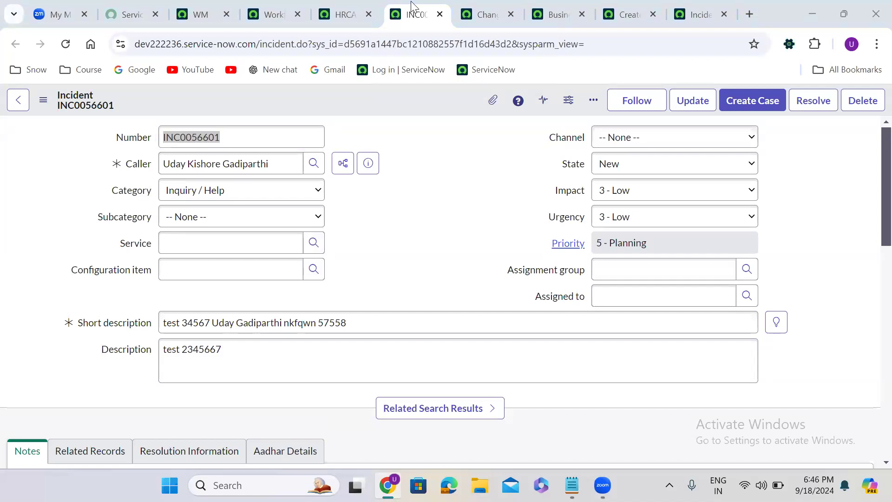
{"action": "left_click", "coordinate": [392, 109]}
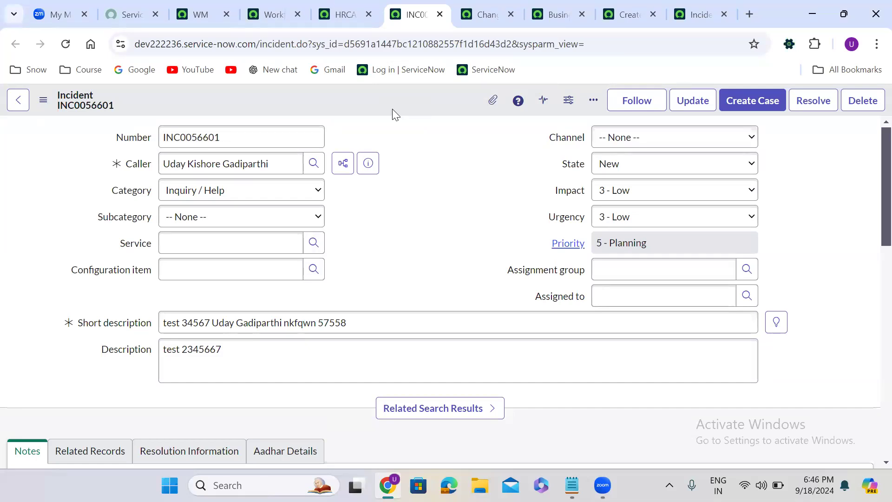
{"action": "left_click", "coordinate": [372, 264]}
{"action": "left_click", "coordinate": [420, 149]}
- Close the browser tabs to the right of the incident tab and return to the HR case
{"action": "right_click", "coordinate": [425, 14]}
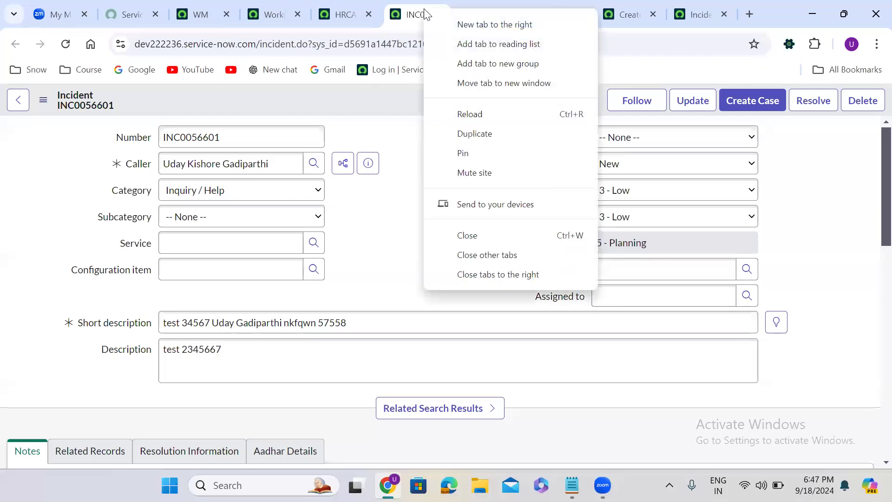
{"action": "left_click", "coordinate": [504, 274]}
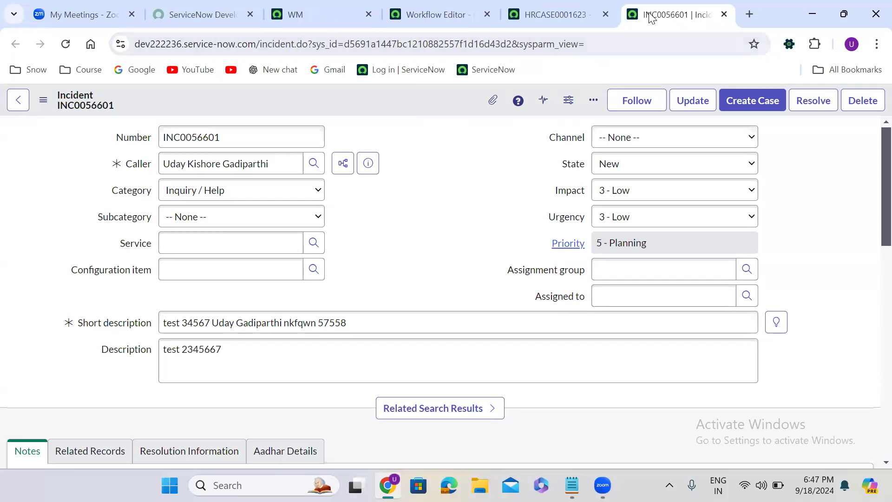
{"action": "left_click", "coordinate": [543, 14]}
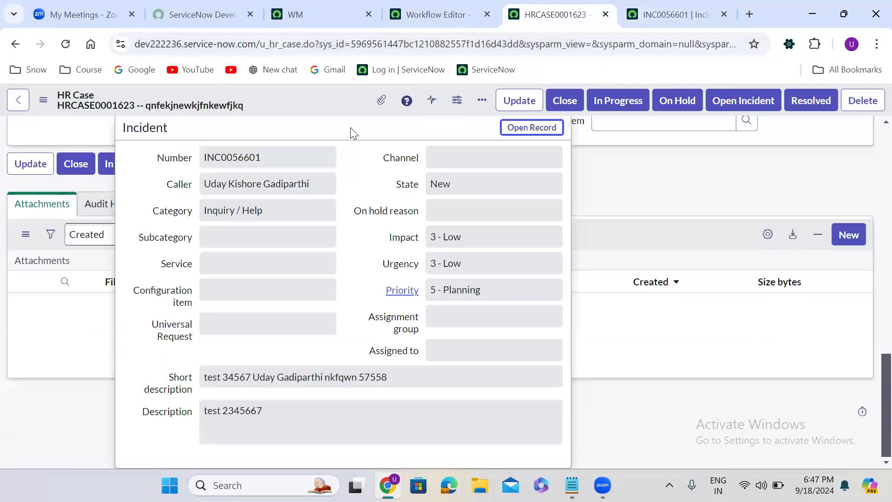
{"action": "scroll", "coordinate": [870, 133], "scroll_direction": "up", "scroll_amount": 15}
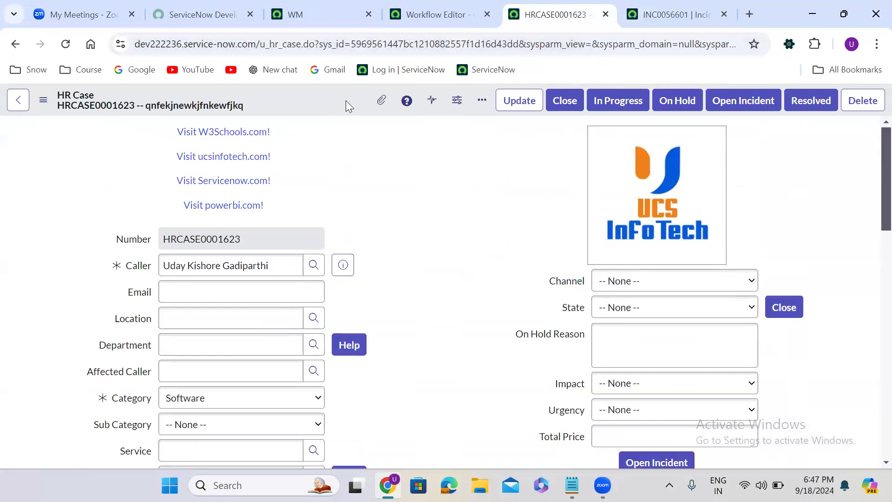
- Filter the navigator for workflow and open Live Workflows All Contexts in a new tab
{"action": "left_click", "coordinate": [306, 15]}
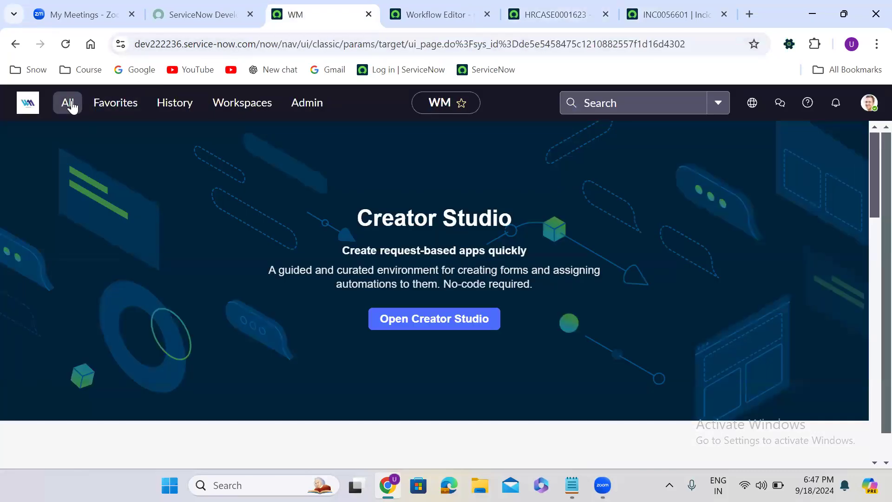
{"action": "left_click", "coordinate": [70, 102]}
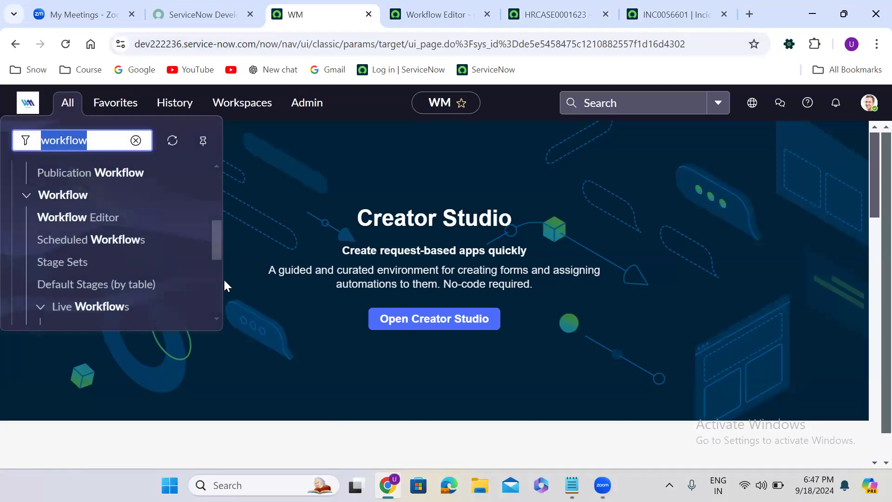
{"action": "mouse_move", "coordinate": [216, 242]}
{"action": "left_mouse_down"}
{"action": "mouse_move", "coordinate": [215, 301]}
{"action": "mouse_move", "coordinate": [215, 259]}
{"action": "left_mouse_up"}
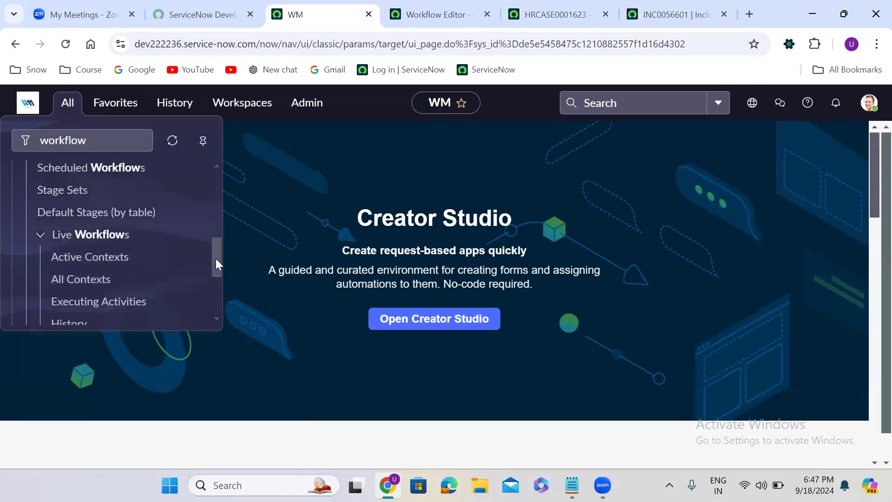
{"action": "right_click", "coordinate": [85, 279]}
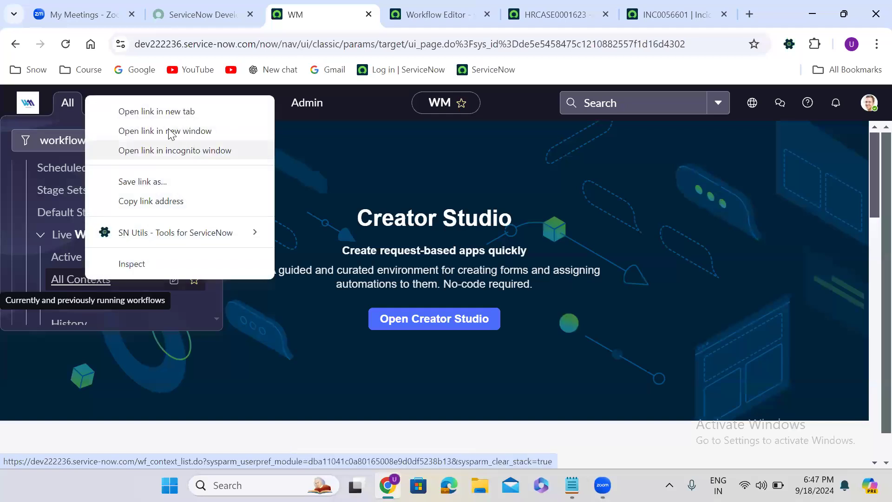
{"action": "left_click", "coordinate": [163, 113]}
{"action": "left_click", "coordinate": [393, 6]}
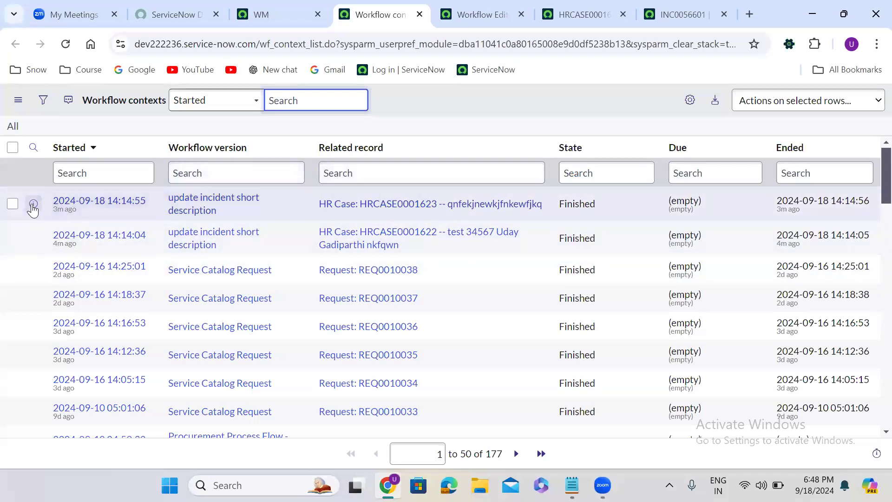
- Open the newest workflow context for HRCASE0001623 in a new tab and show its workflow diagram
{"action": "right_click", "coordinate": [33, 204]}
{"action": "left_click", "coordinate": [88, 221]}
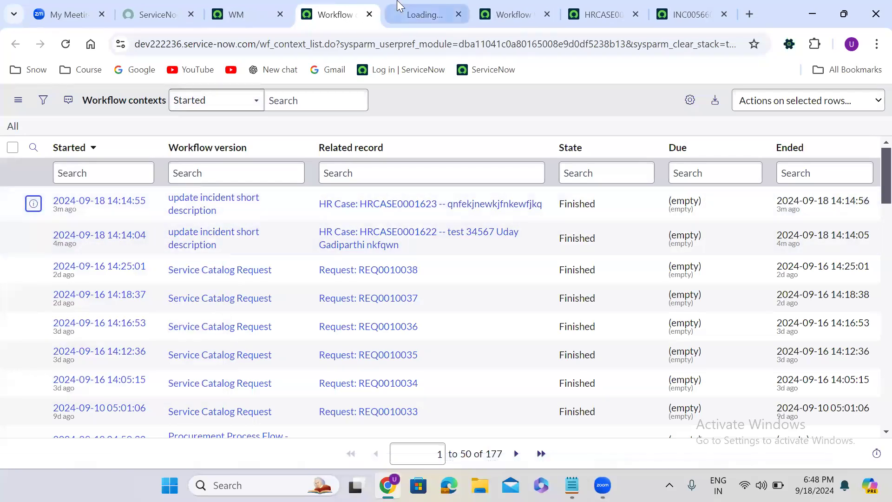
{"action": "left_click", "coordinate": [400, 9]}
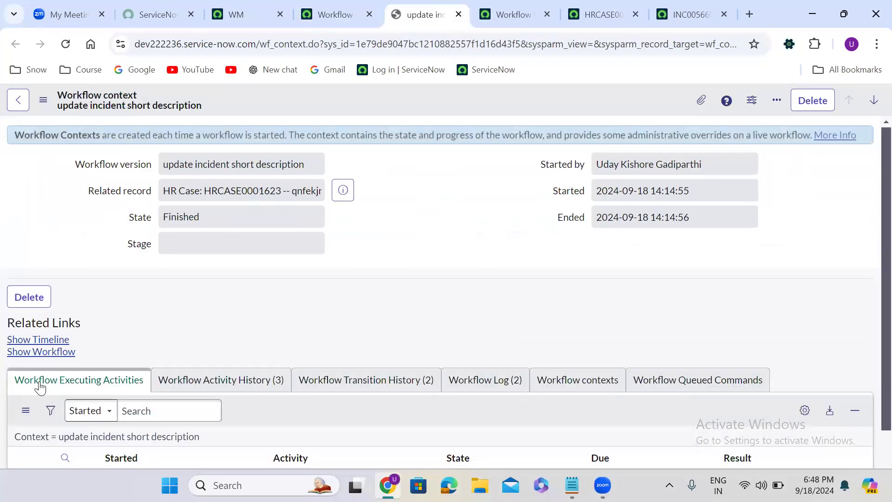
{"action": "left_click", "coordinate": [34, 352]}
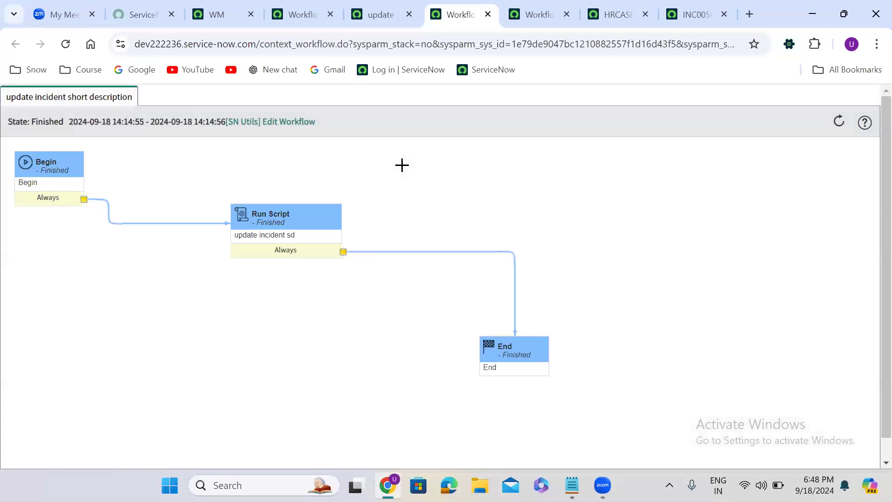
{"action": "mouse_move", "coordinate": [266, 257]}
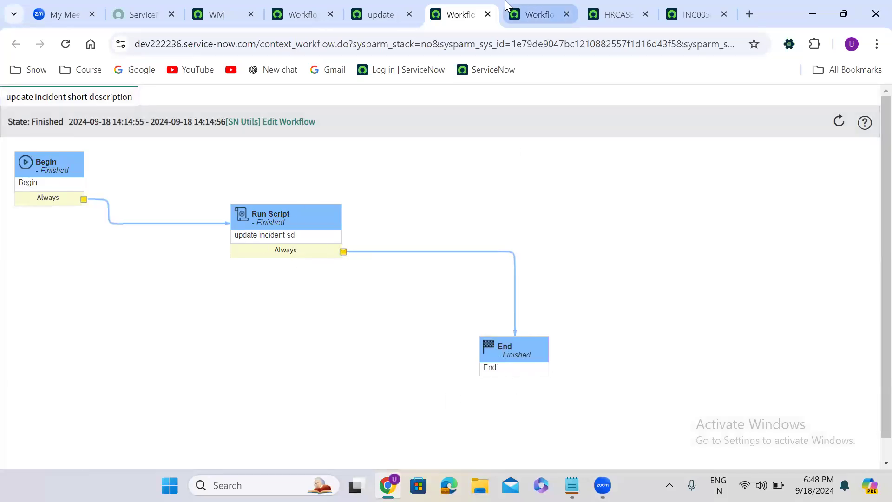
- Close the Workflow Properties dialog in the workflow editor and return to the workflow contexts list
{"action": "left_click", "coordinate": [487, 15]}
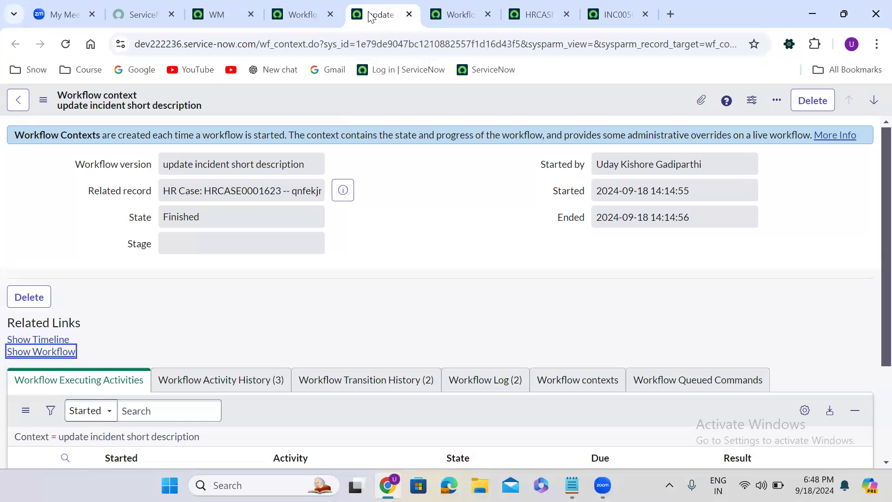
{"action": "left_click", "coordinate": [409, 14]}
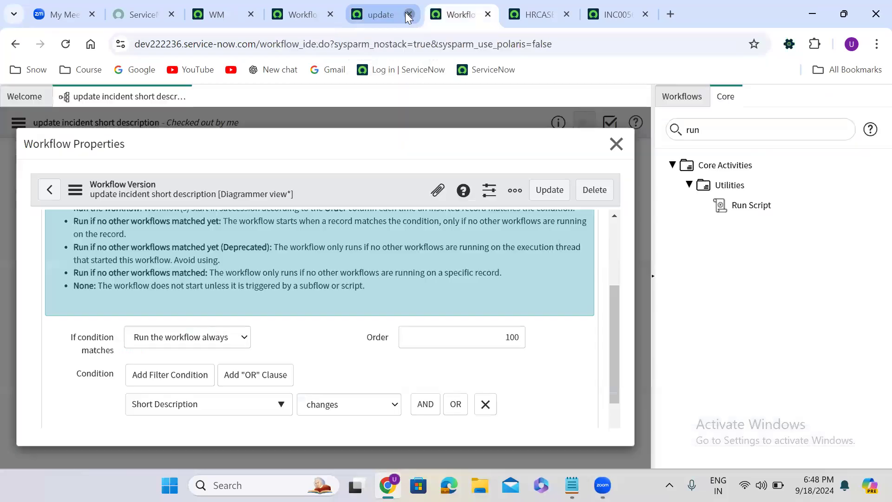
{"action": "left_click", "coordinate": [616, 143]}
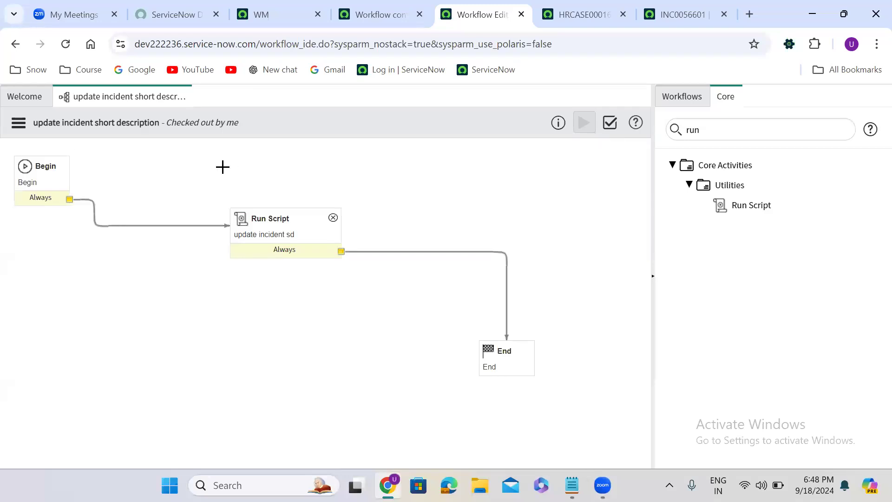
{"action": "left_click", "coordinate": [379, 11]}
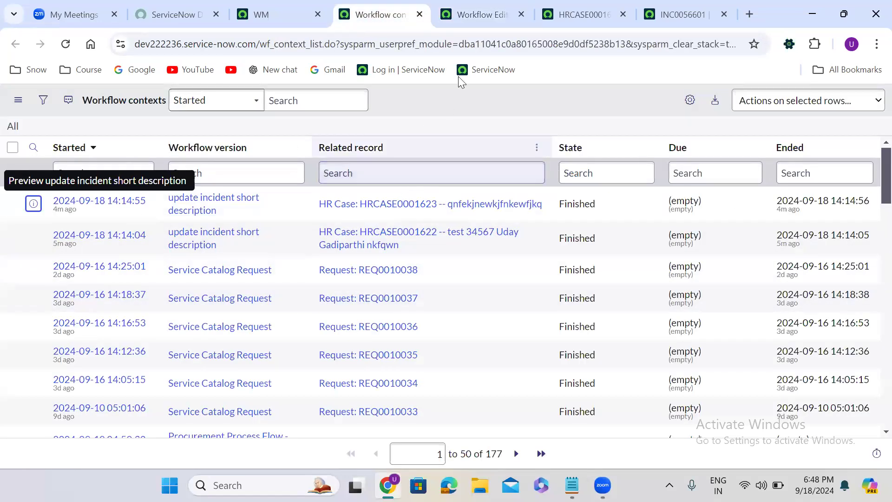
- Close the extra browser tabs, keeping only the WM and workflow contexts tabs
{"action": "right_click", "coordinate": [384, 14]}
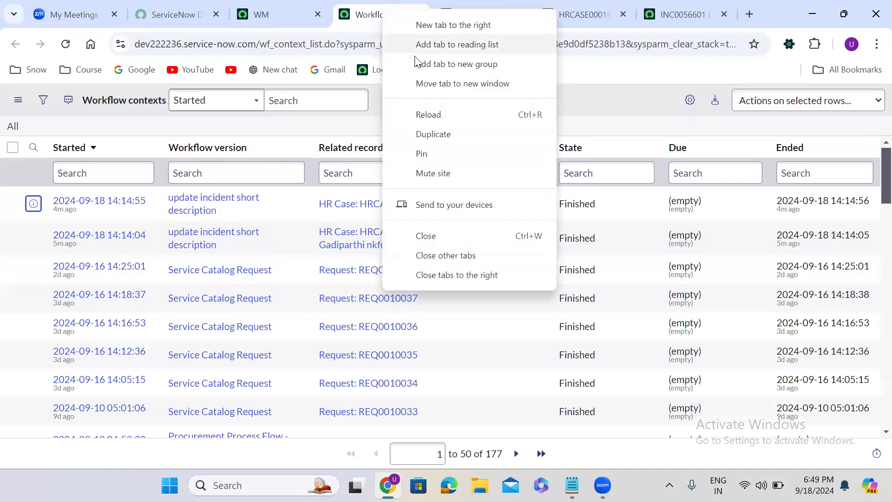
{"action": "left_click", "coordinate": [281, 11]}
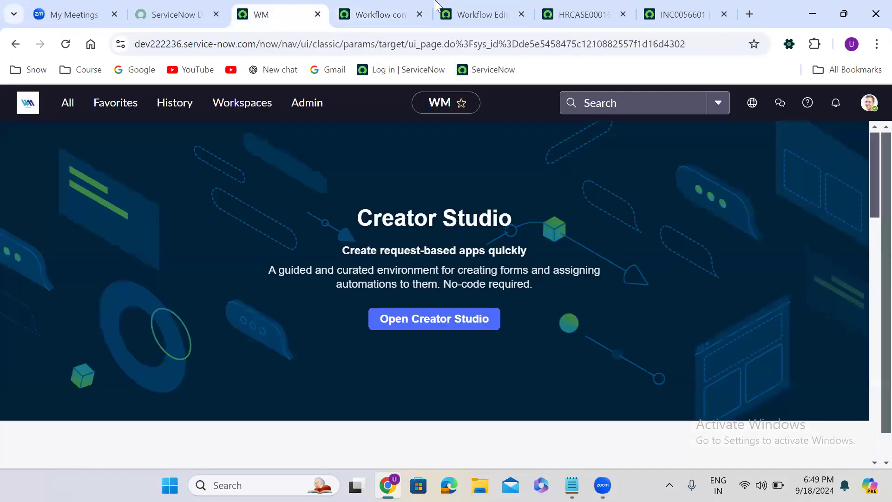
{"action": "left_click", "coordinate": [472, 12]}
{"action": "right_click", "coordinate": [472, 12]}
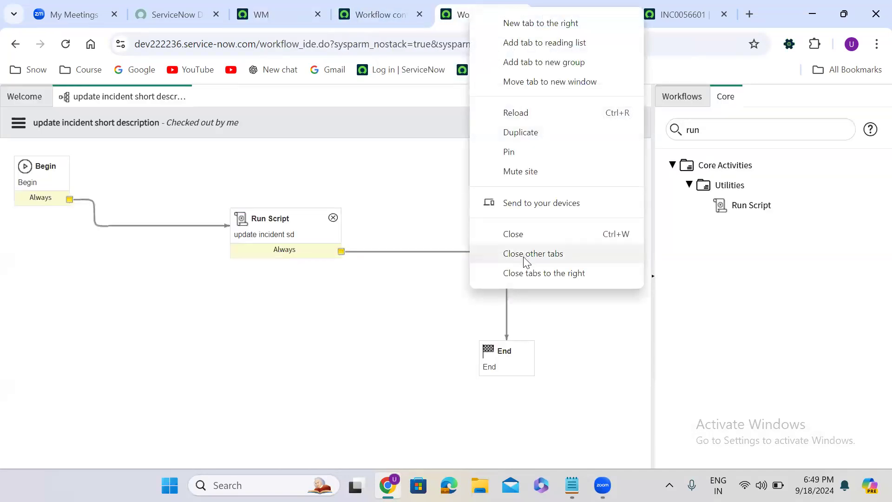
{"action": "left_click", "coordinate": [529, 274]}
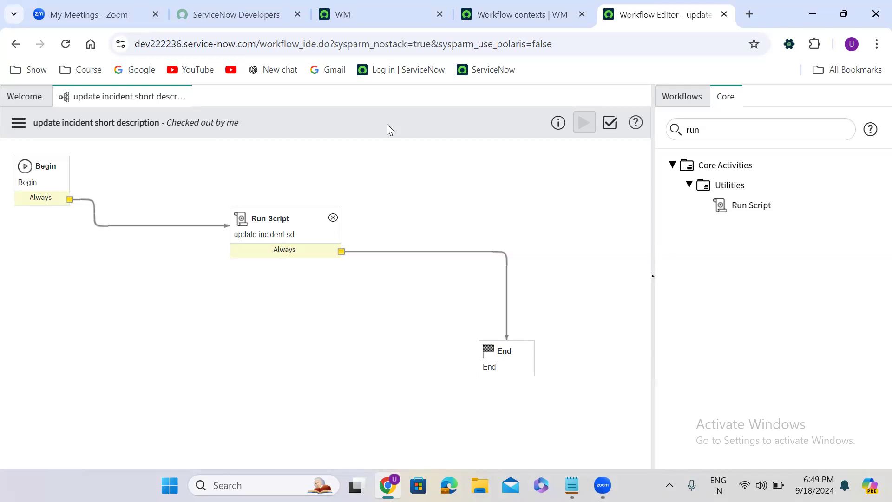
{"action": "left_click", "coordinate": [723, 15]}
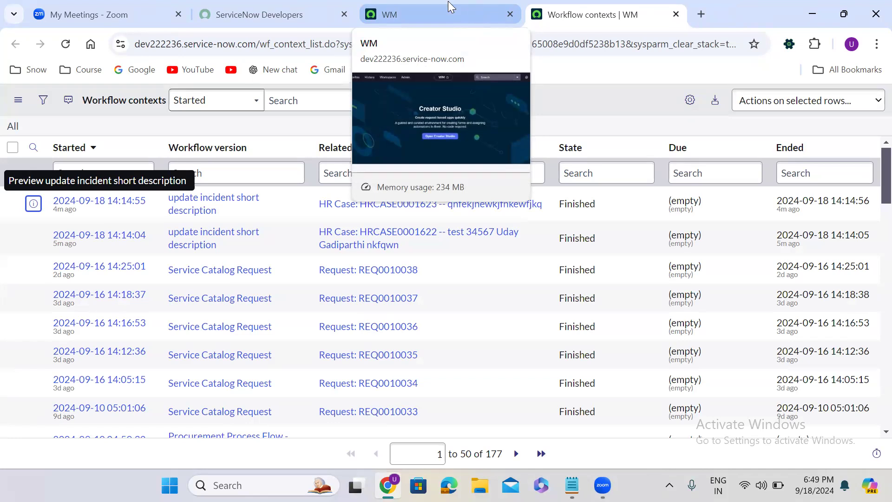
- Filter the navigator for maintain items and open Maintain Items in a new tab
{"action": "key", "text": "ctrl+shift+Tab"}
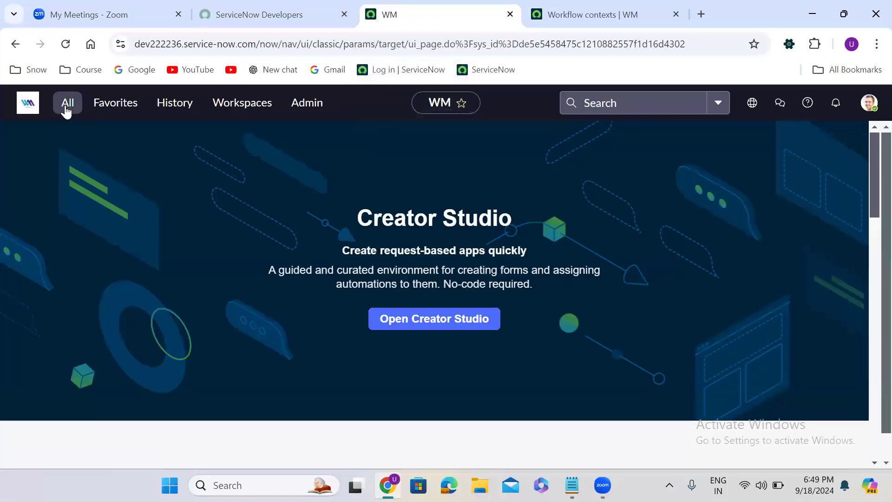
{"action": "left_click", "coordinate": [66, 103]}
{"action": "type", "text": "m"}
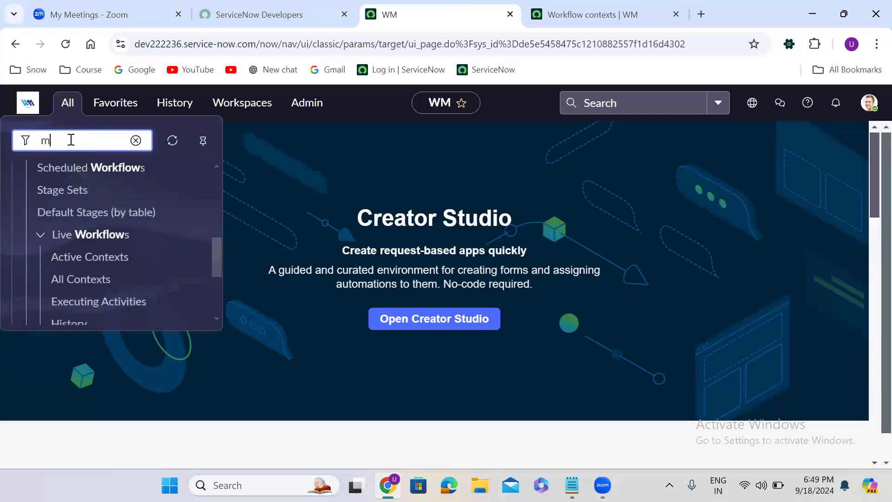
{"action": "type", "text": "aintain items"}
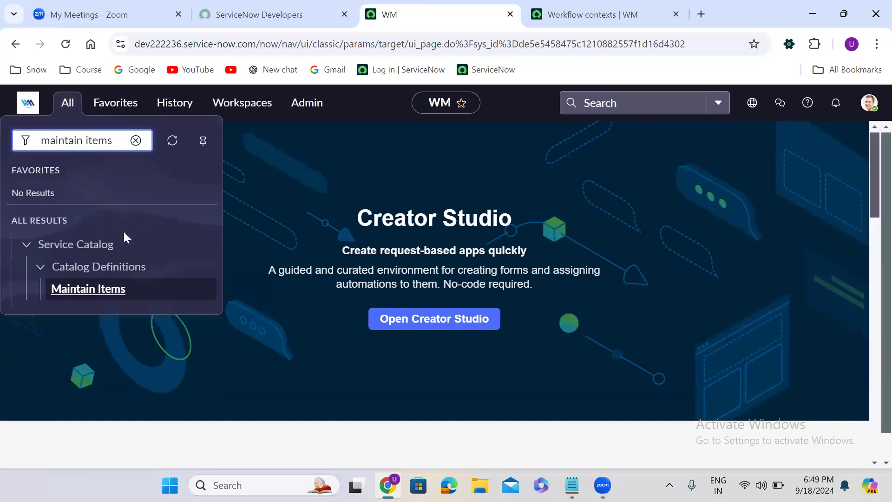
{"action": "right_click", "coordinate": [82, 288]}
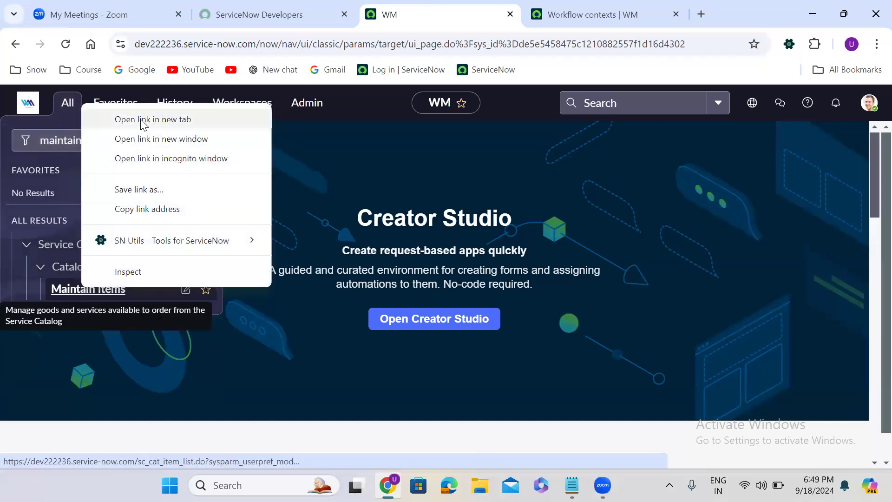
{"action": "left_click", "coordinate": [169, 121]}
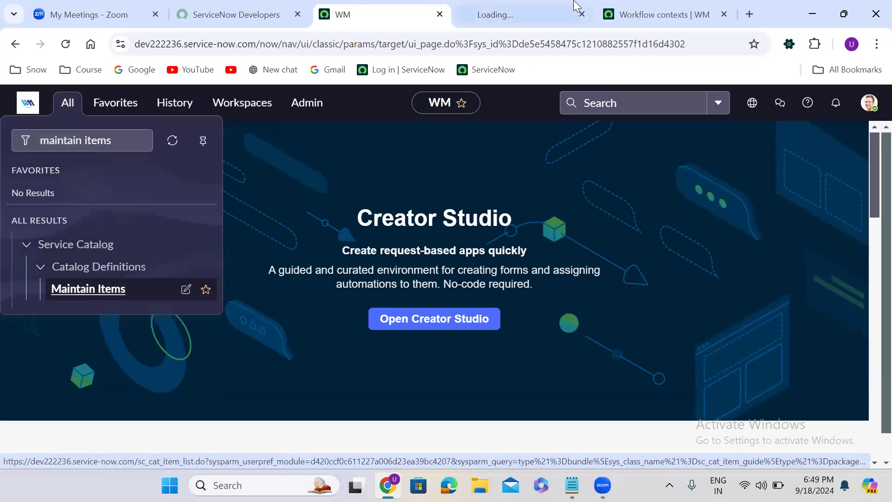
- Open the Request Company Mobile catalog item from the Maintain Items list in a new tab and switch to it
{"action": "left_click", "coordinate": [528, 6]}
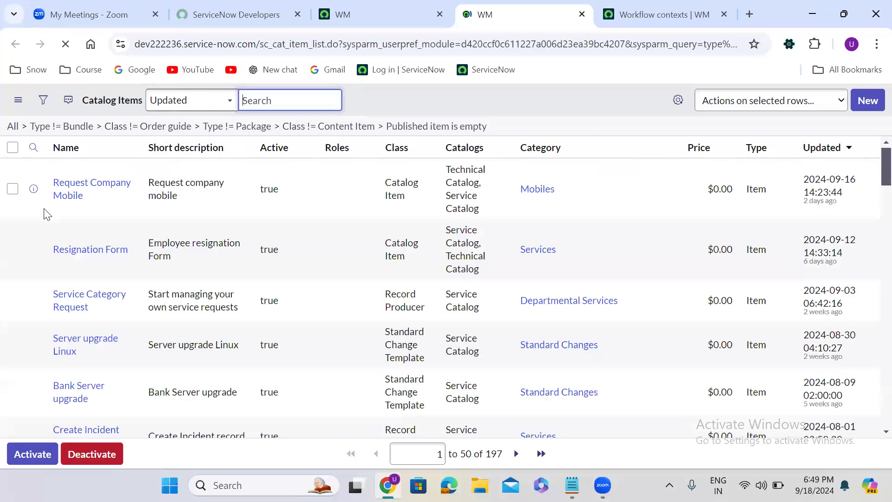
{"action": "right_click", "coordinate": [33, 216]}
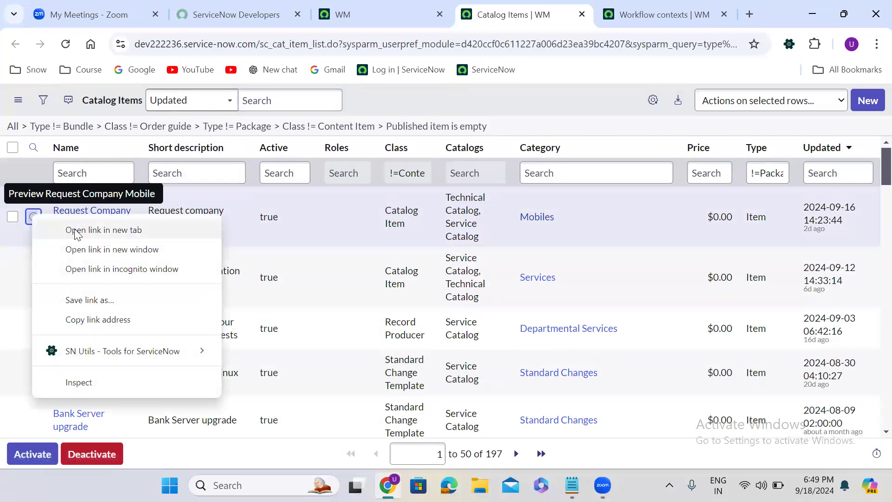
{"action": "left_click", "coordinate": [77, 233]}
{"action": "left_click", "coordinate": [546, 6]}
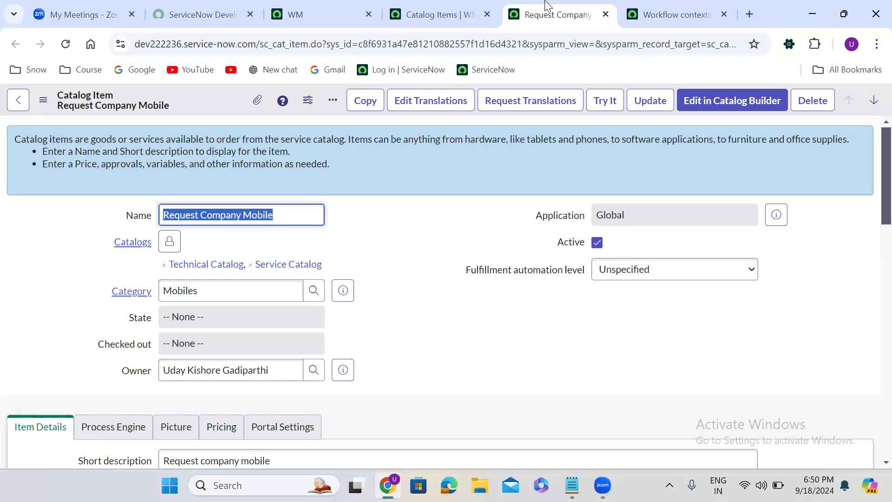
- Inspect the item's Process Engine settings, focusing the empty Workflow field
{"action": "left_click", "coordinate": [374, 343]}
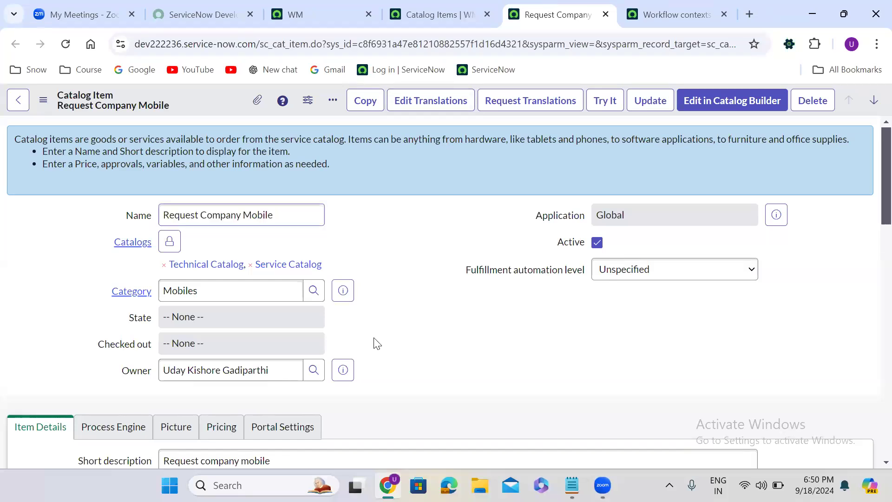
{"action": "scroll", "coordinate": [377, 344], "scroll_direction": "down", "scroll_amount": 1}
{"action": "scroll", "coordinate": [377, 344], "scroll_direction": "down", "scroll_amount": 4}
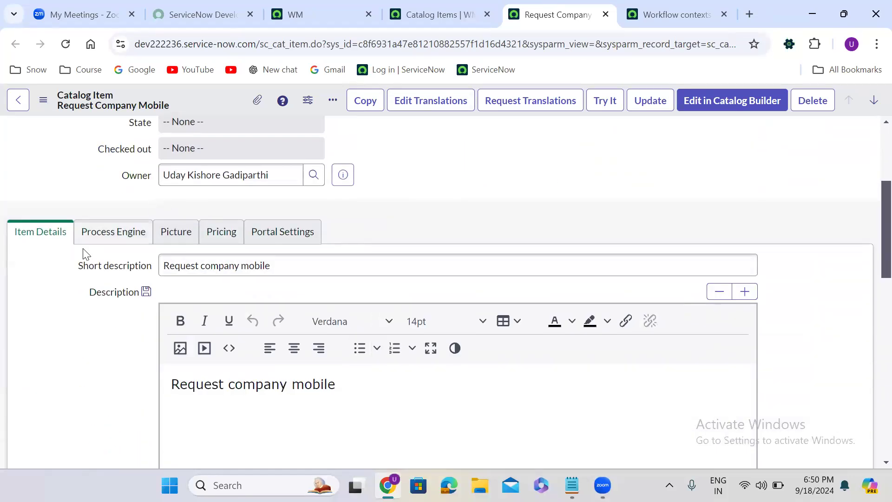
{"action": "left_click", "coordinate": [110, 238]}
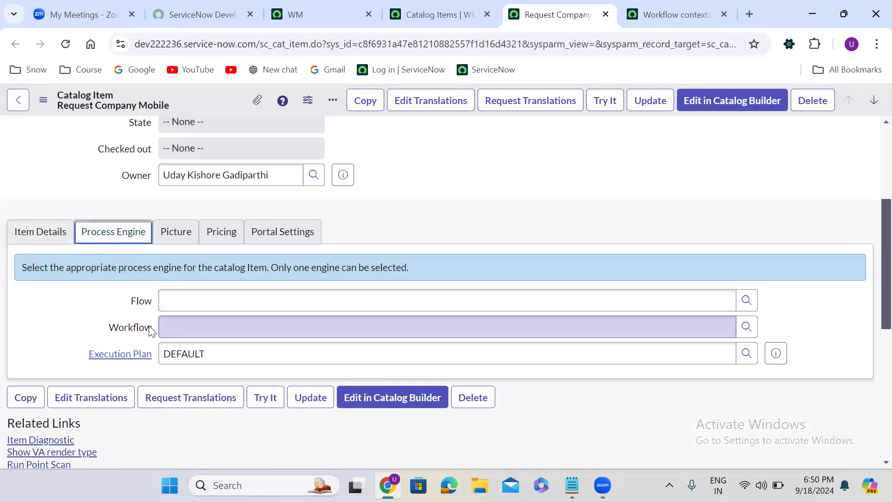
{"action": "left_click", "coordinate": [234, 320]}
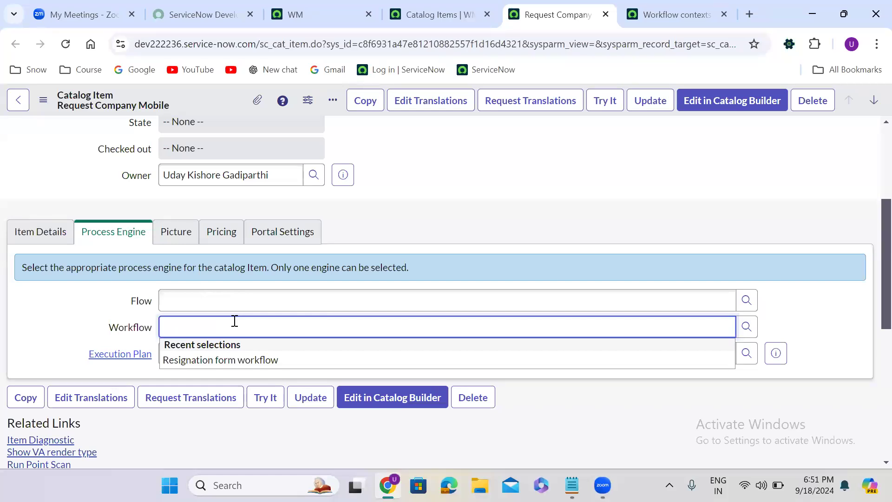
- Duplicate the catalog item tab and launch Try It for Request Company Mobile
{"action": "right_click", "coordinate": [557, 14]}
{"action": "left_click", "coordinate": [619, 139]}
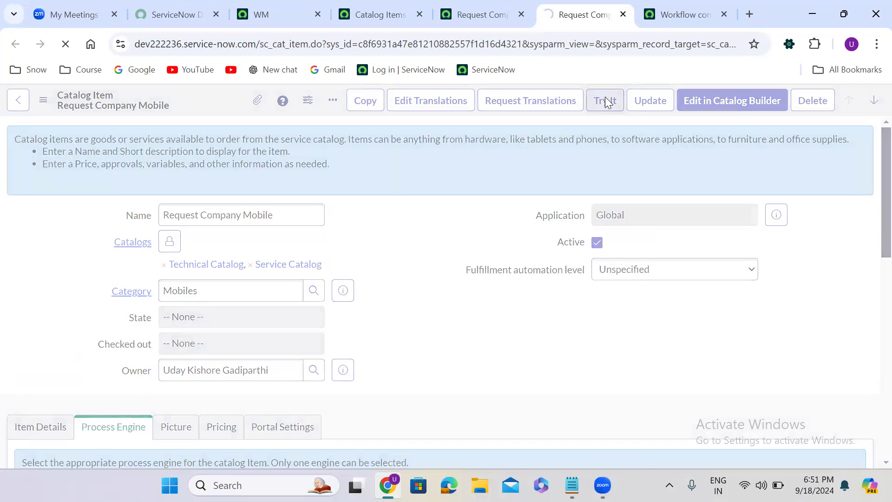
{"action": "left_click", "coordinate": [605, 101]}
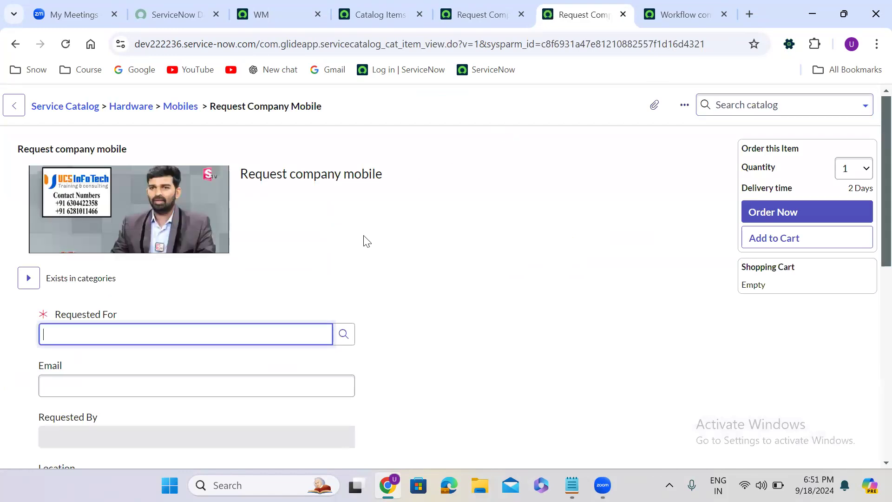
- Choose a user for the Requested For field on the order form
{"action": "left_click", "coordinate": [131, 330]}
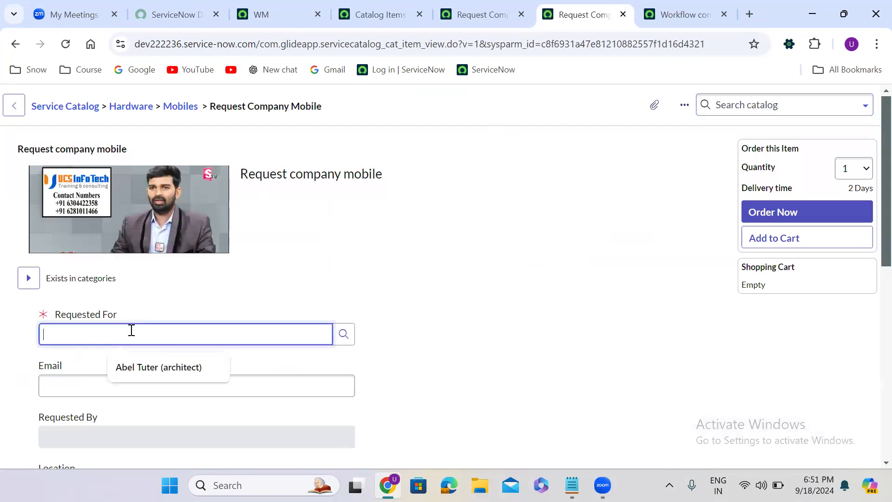
{"action": "type", "text": "**"}
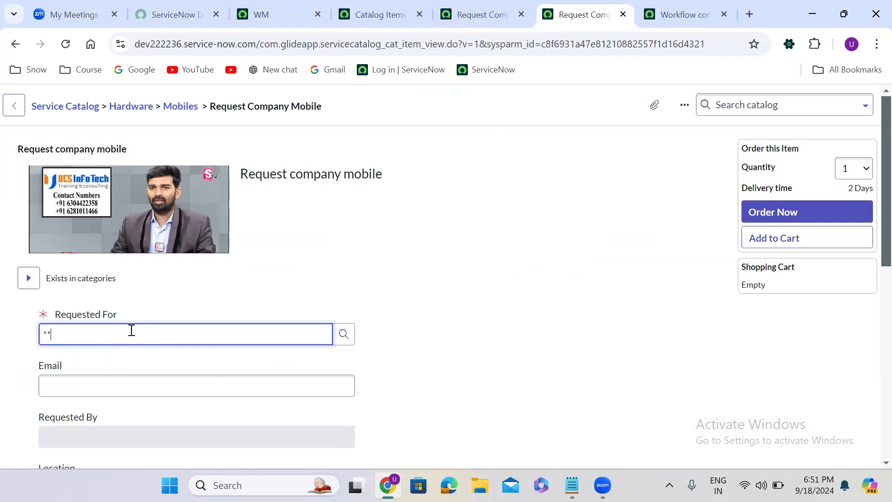
{"action": "left_click", "coordinate": [112, 377]}
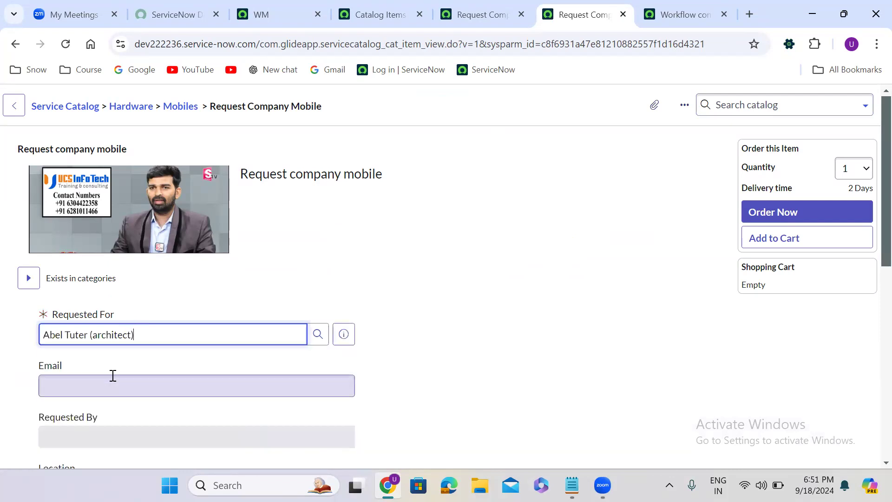
- Set Colour to Black, Storage to 128 GB and RAM to 16 GB
{"action": "scroll", "coordinate": [400, 358], "scroll_direction": "down", "scroll_amount": 1}
{"action": "scroll", "coordinate": [401, 358], "scroll_direction": "down", "scroll_amount": 8}
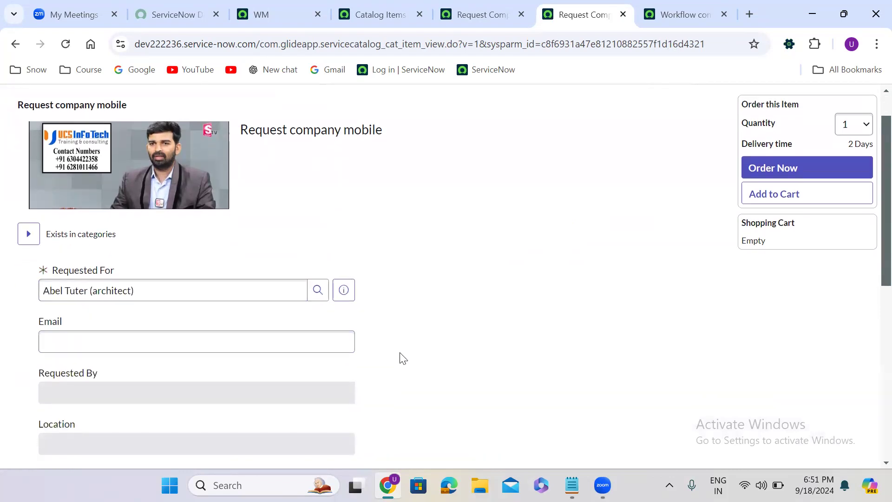
{"action": "left_click", "coordinate": [99, 201]}
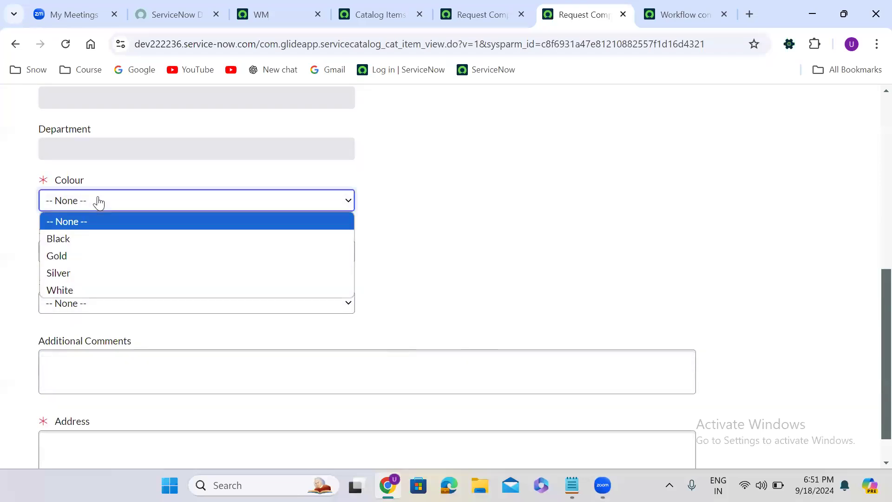
{"action": "left_click", "coordinate": [89, 238]}
{"action": "left_click", "coordinate": [90, 252]}
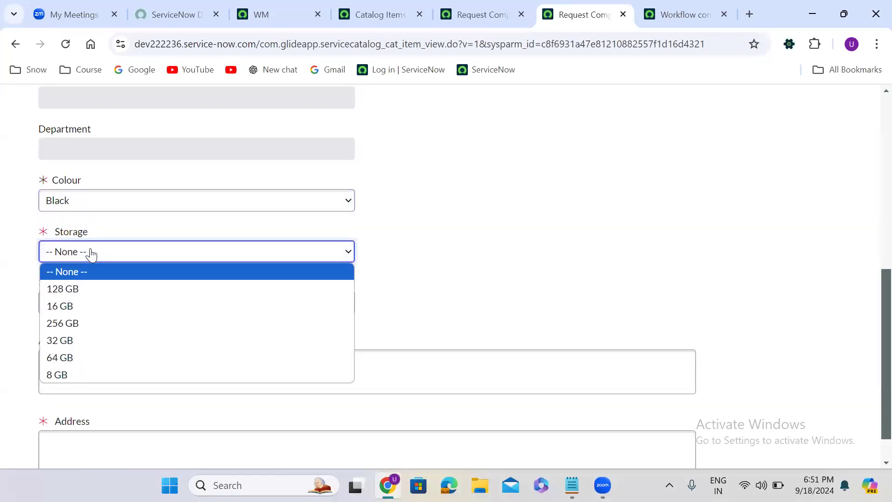
{"action": "left_click", "coordinate": [87, 289]}
{"action": "left_click", "coordinate": [95, 306]}
{"action": "left_click", "coordinate": [92, 340]}
{"action": "left_click", "coordinate": [424, 330]}
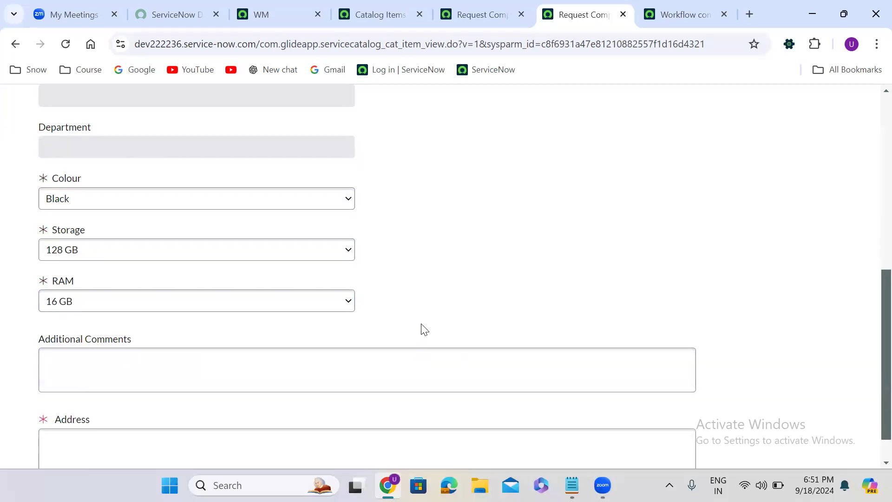
- Enter a test value in the required Address field
{"action": "scroll", "coordinate": [420, 327], "scroll_direction": "down", "scroll_amount": 1}
{"action": "left_click", "coordinate": [150, 396]}
{"action": "type", "text": "test 6789"}
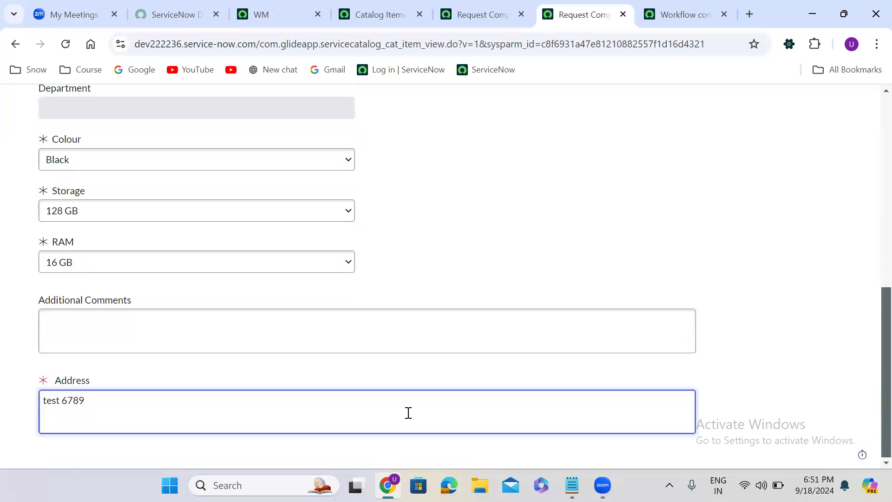
- Order the item now and open the requested item record from the order status page
{"action": "left_click", "coordinate": [870, 123]}
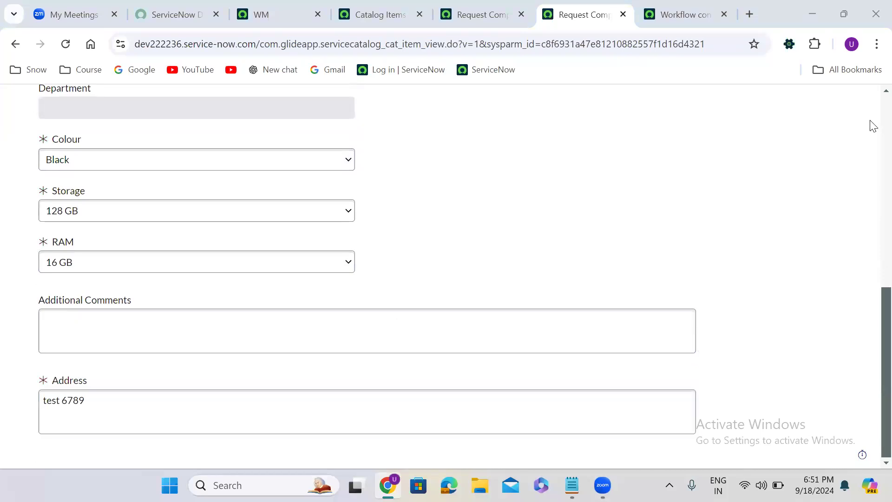
{"action": "scroll", "coordinate": [871, 124], "scroll_direction": "up", "scroll_amount": 10}
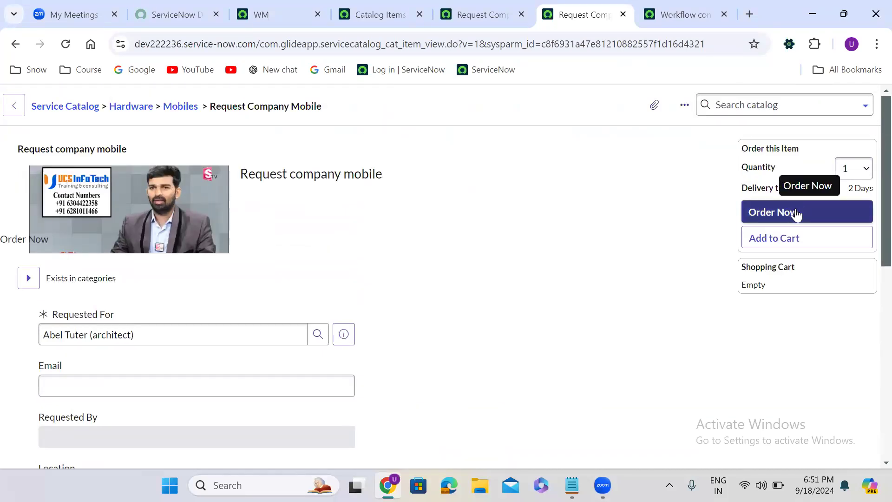
{"action": "left_click", "coordinate": [796, 213]}
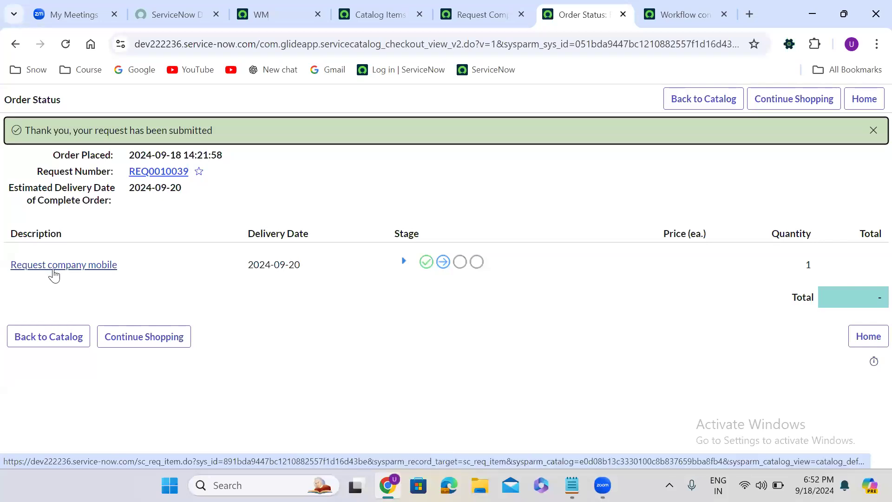
{"action": "left_click", "coordinate": [55, 270]}
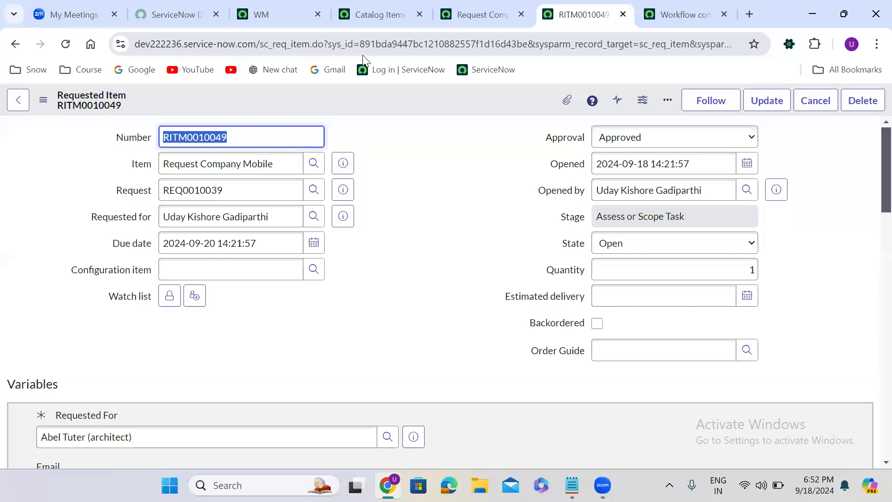
- Close the tabs to the right of the catalog item tab
{"action": "left_click", "coordinate": [499, 18]}
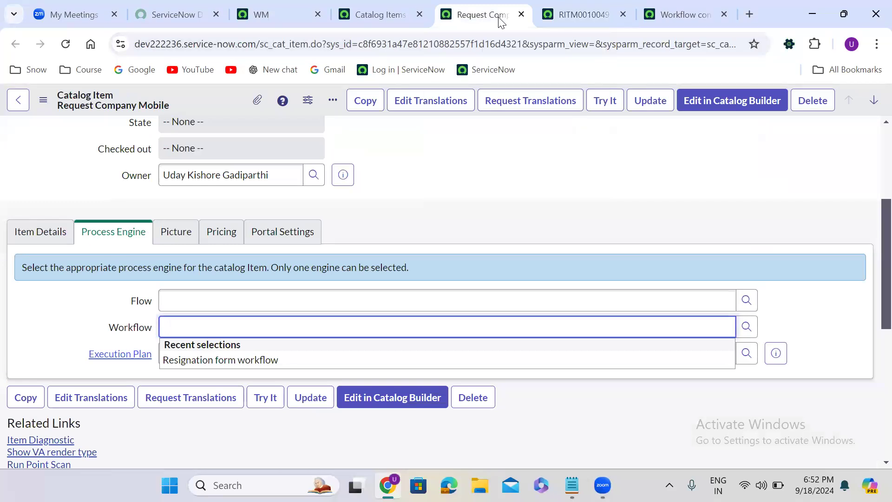
{"action": "left_click", "coordinate": [580, 10]}
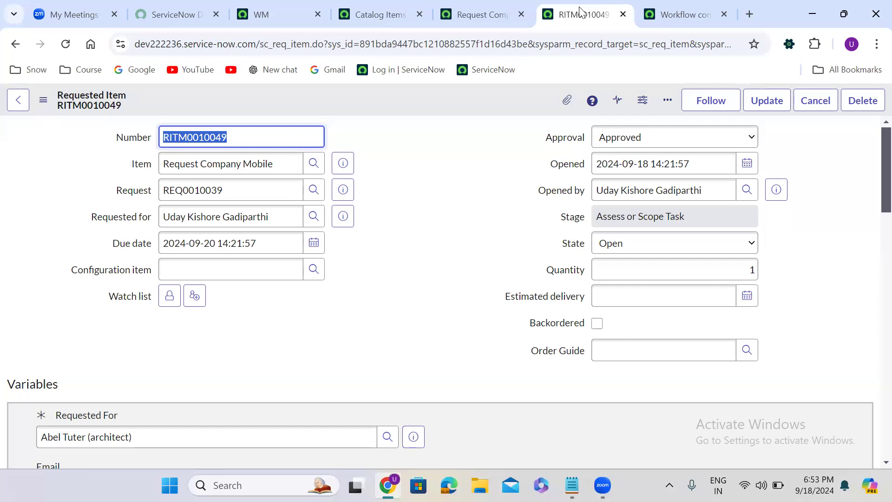
{"action": "left_click", "coordinate": [482, 14]}
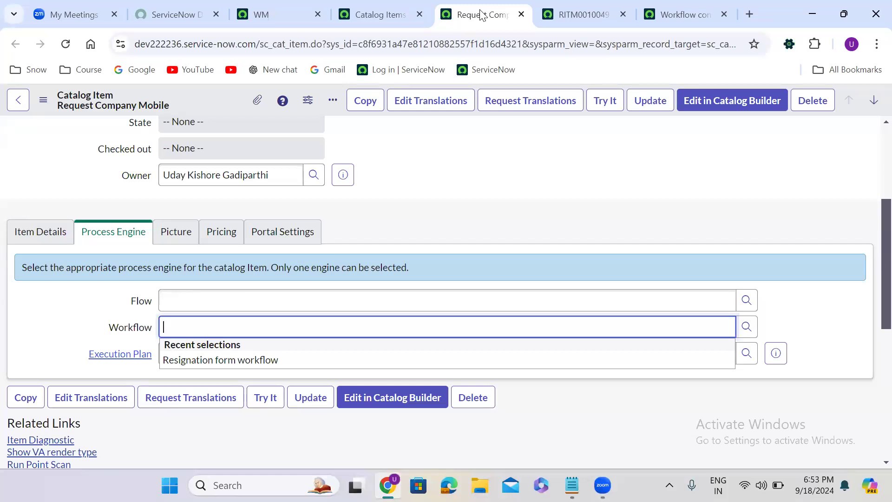
{"action": "right_click", "coordinate": [481, 14]}
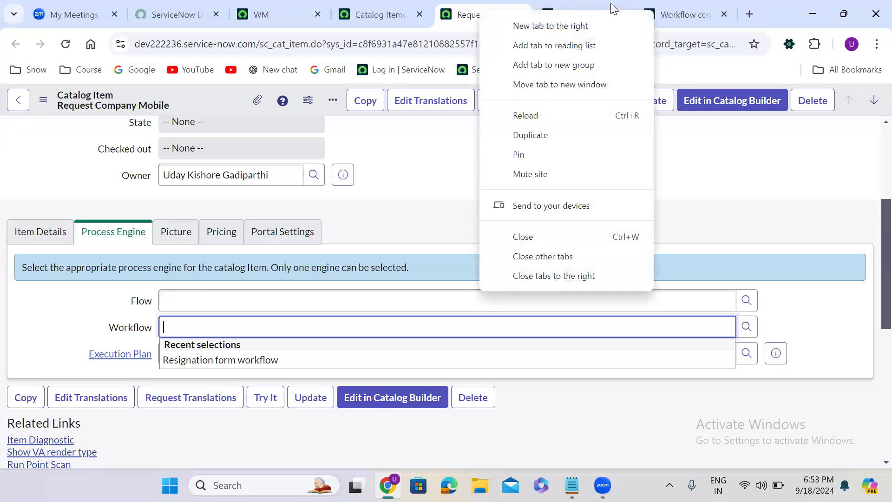
{"action": "left_click", "coordinate": [593, 276]}
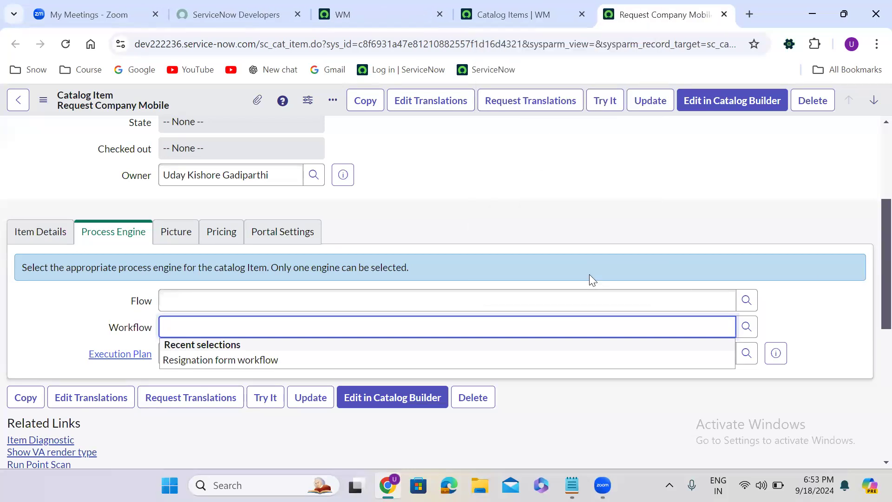
- Filter the navigator for workflow edi and open Workflow Editor in a new tab
{"action": "left_click", "coordinate": [351, 12]}
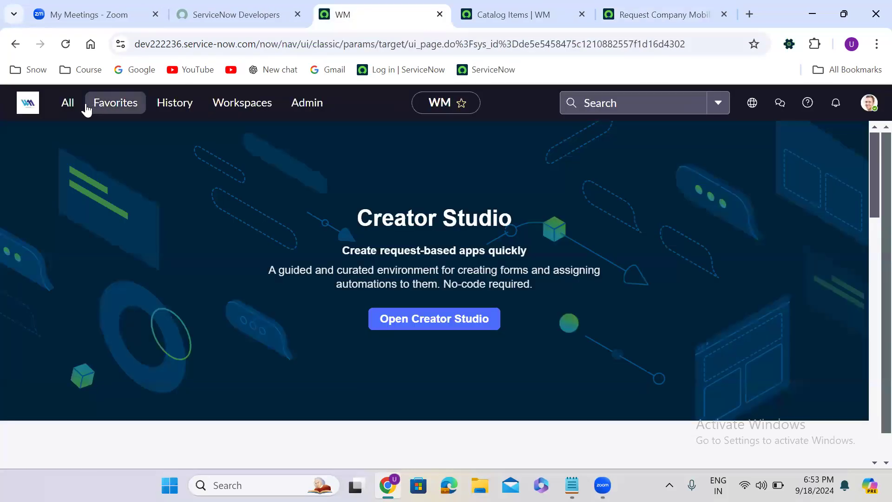
{"action": "left_click", "coordinate": [67, 104]}
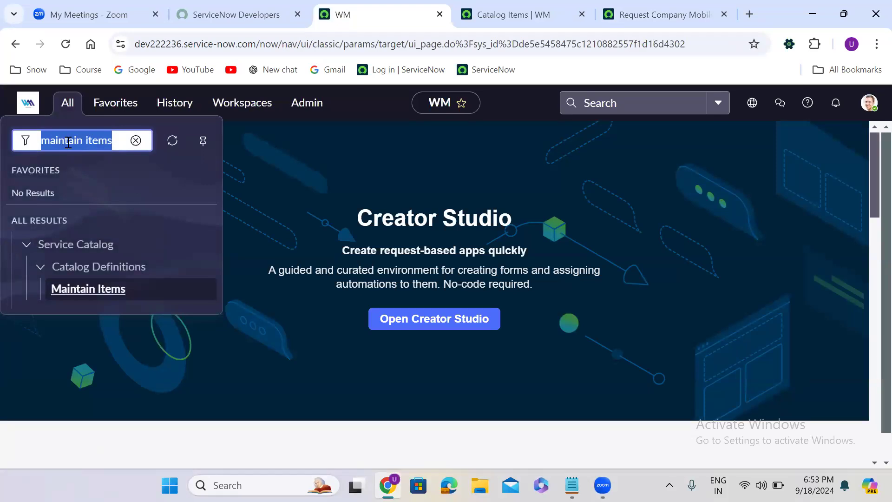
{"action": "type", "text": "workflow e"}
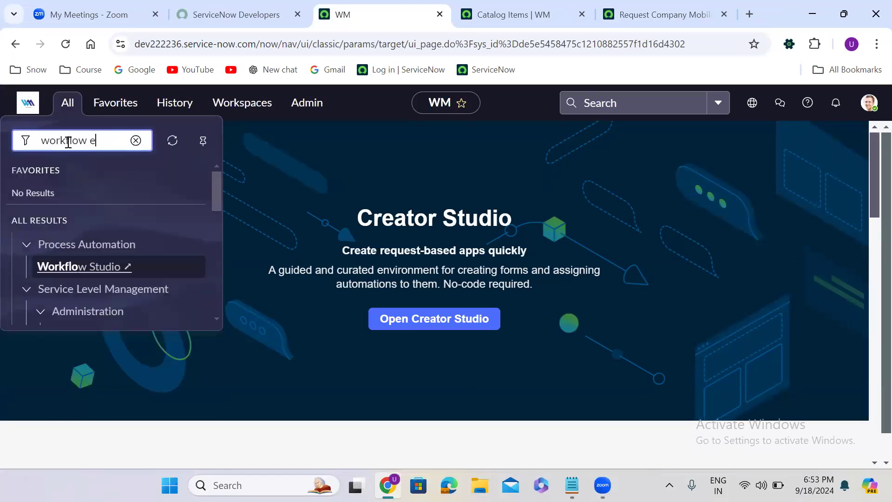
{"action": "type", "text": "di"}
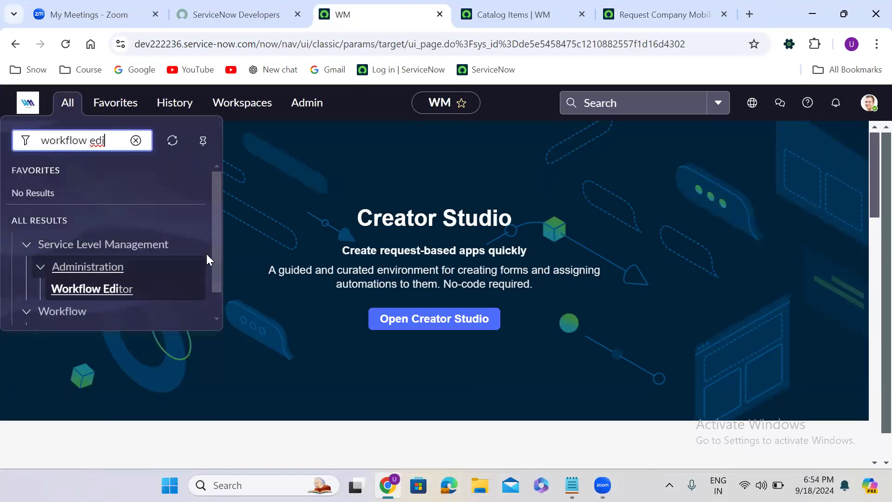
{"action": "scroll", "coordinate": [211, 247], "scroll_direction": "down", "scroll_amount": 1}
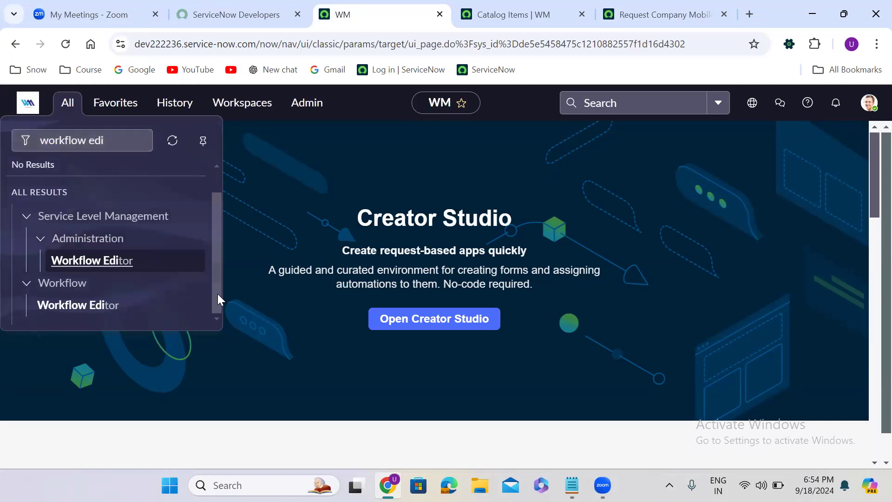
{"action": "right_click", "coordinate": [87, 314]}
{"action": "left_click", "coordinate": [185, 139]}
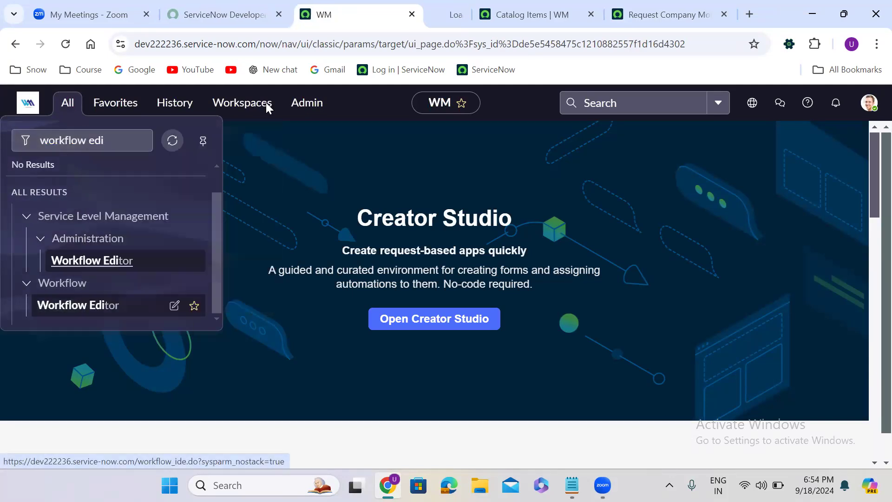
{"action": "left_click", "coordinate": [451, 9]}
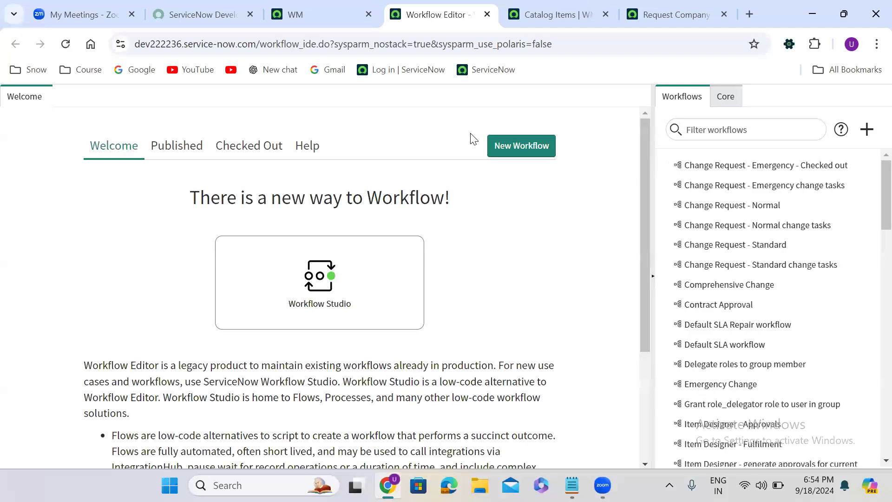
- Start a new workflow and name it Request Company mobile
{"action": "left_click", "coordinate": [537, 147]}
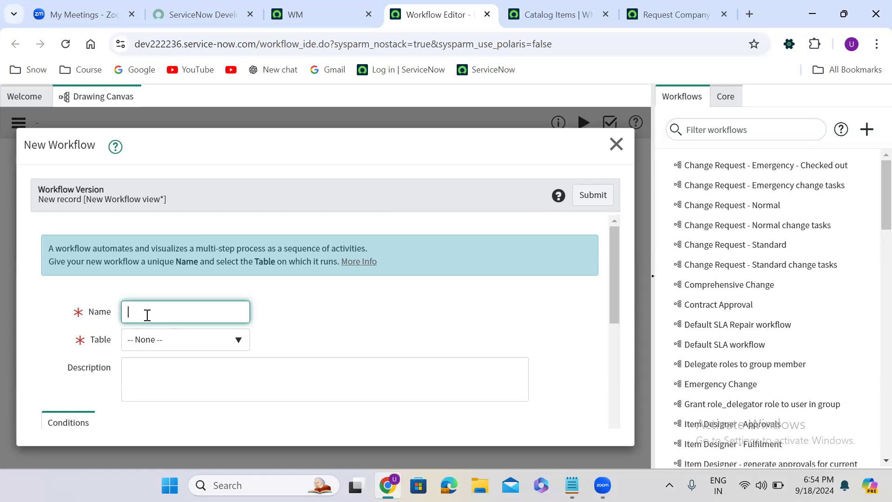
{"action": "type", "text": "Request Company mobile"}
- Set the workflow's table to Requested Item [sc_req_item] and submit the new workflow
{"action": "left_click", "coordinate": [159, 342]}
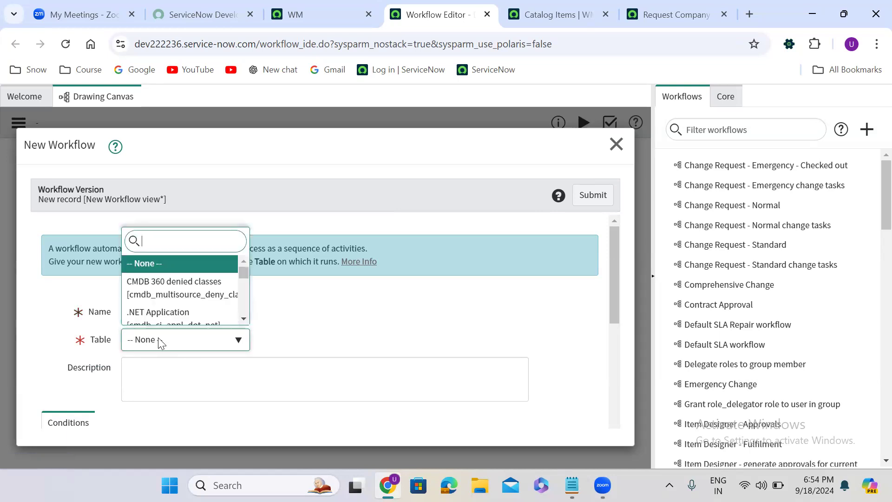
{"action": "type", "text": "sc_"}
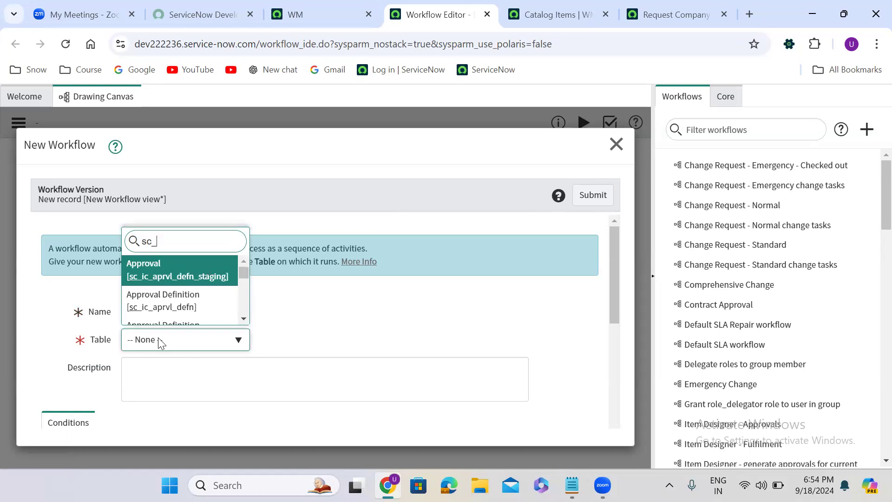
{"action": "type", "text": "req_item"}
{"action": "key", "text": "Down"}
{"action": "key", "text": "Down"}
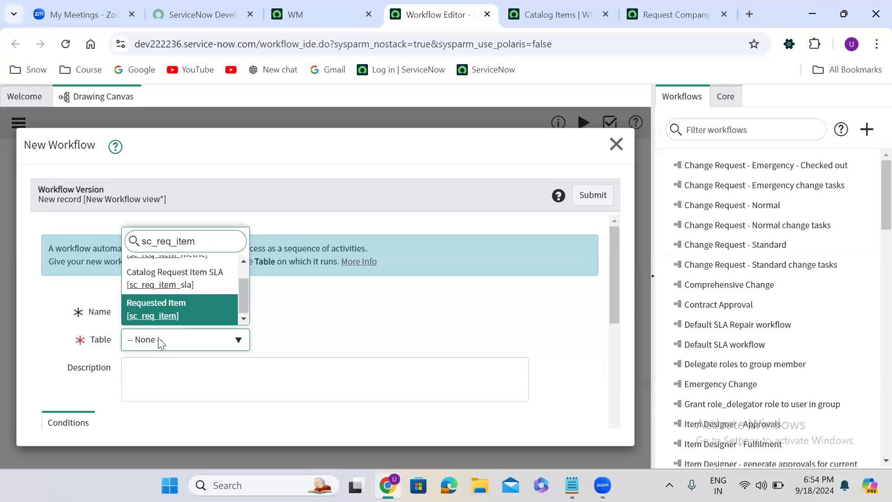
{"action": "key", "text": "Return"}
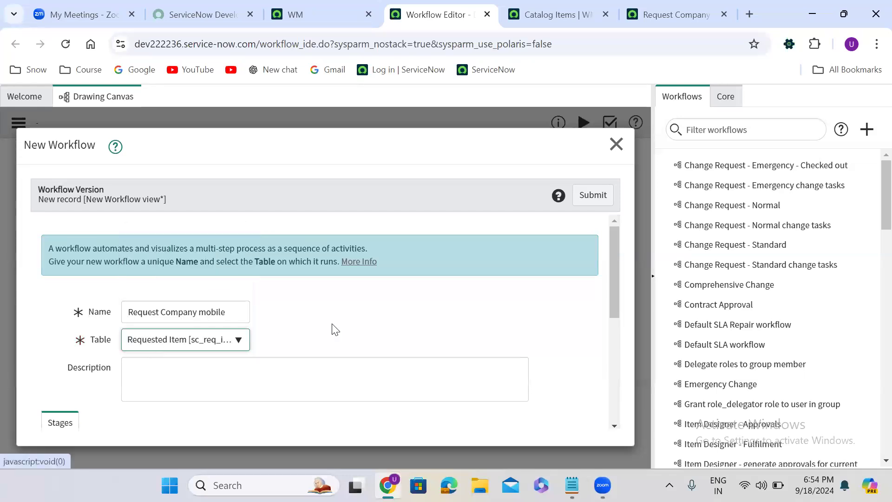
{"action": "scroll", "coordinate": [335, 329], "scroll_direction": "down", "scroll_amount": 5}
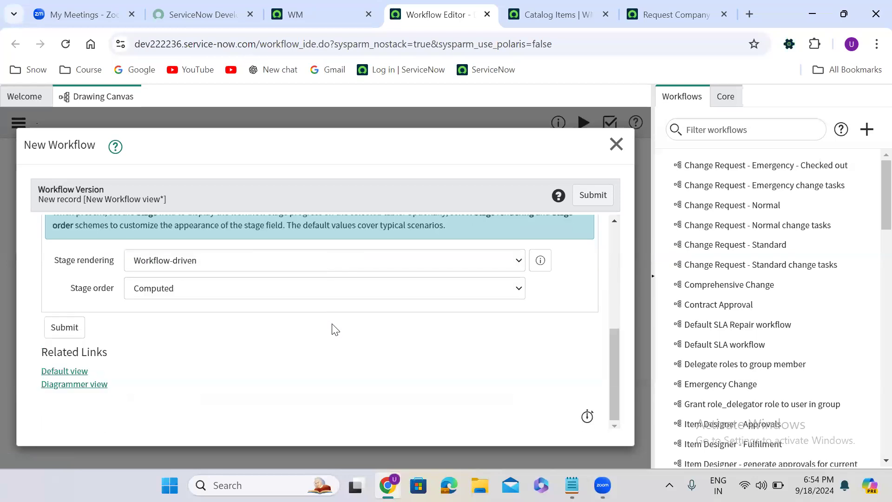
{"action": "left_click", "coordinate": [599, 196]}
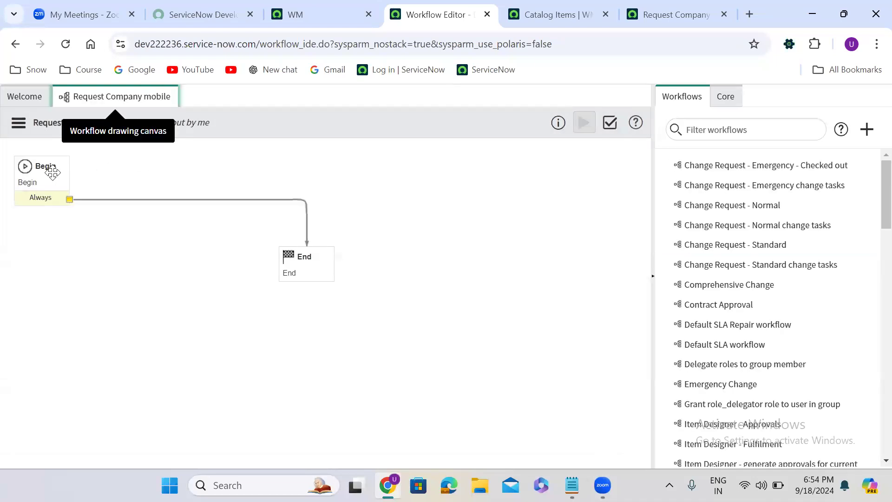
- Delete the transition connecting Begin to End
{"action": "left_click", "coordinate": [52, 173]}
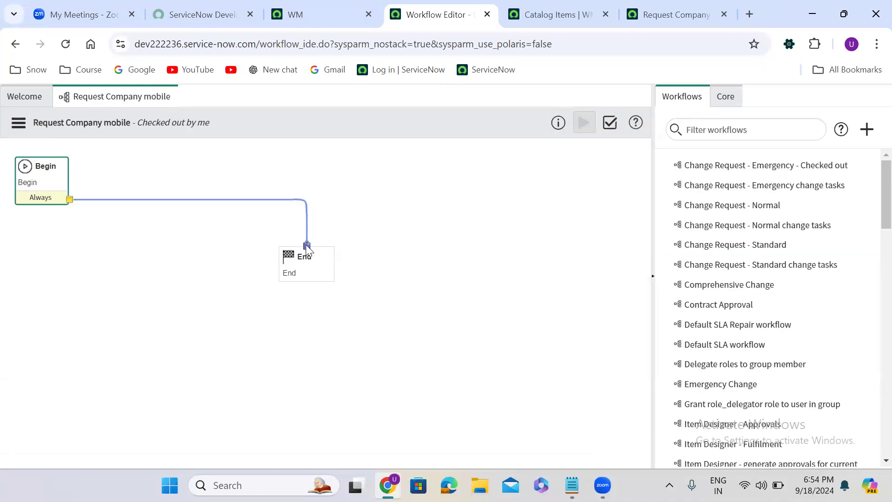
{"action": "left_click", "coordinate": [300, 257]}
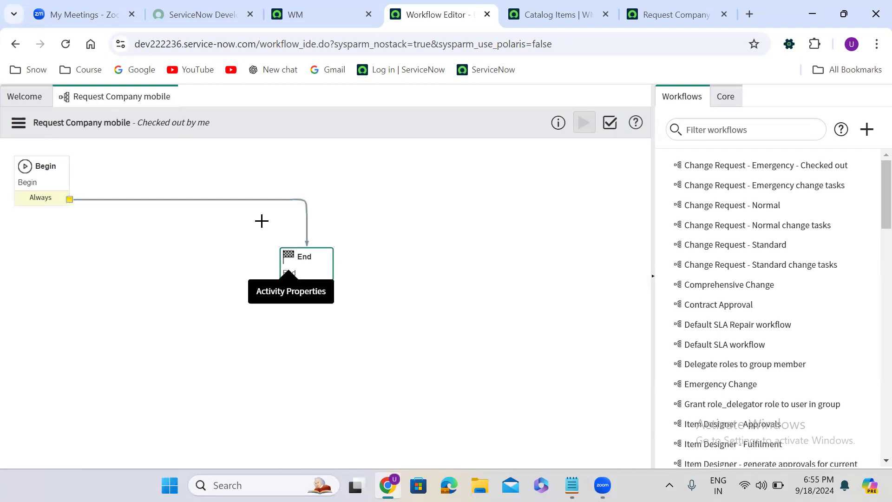
{"action": "left_click", "coordinate": [228, 200]}
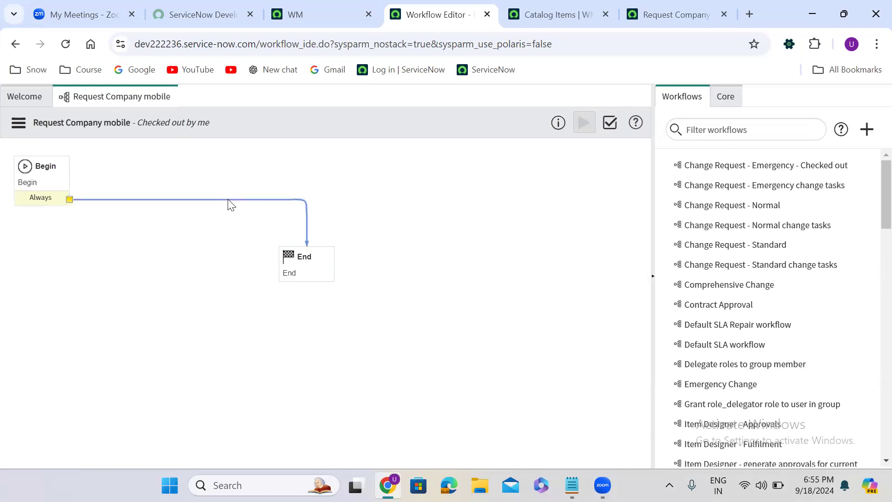
{"action": "key", "text": "Delete"}
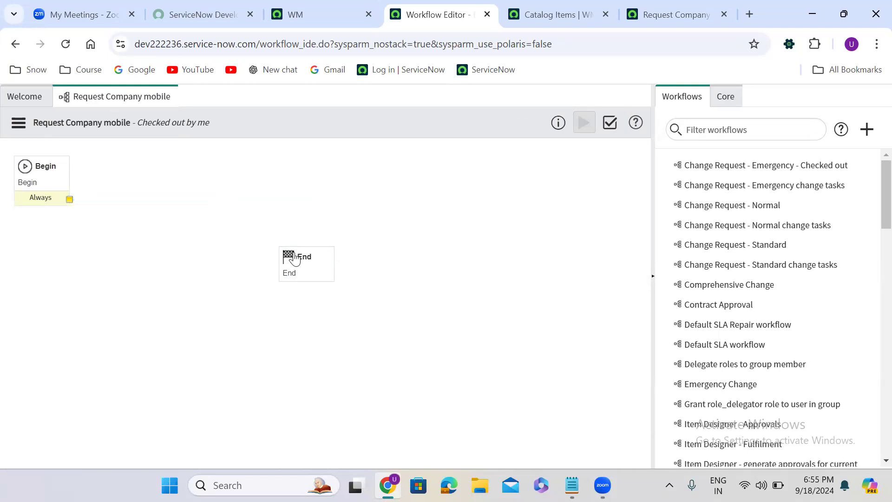
- Move the End activity to the lower right corner of the canvas
{"action": "left_click_drag", "start_coordinate": [303, 251], "coordinate": [604, 391]}
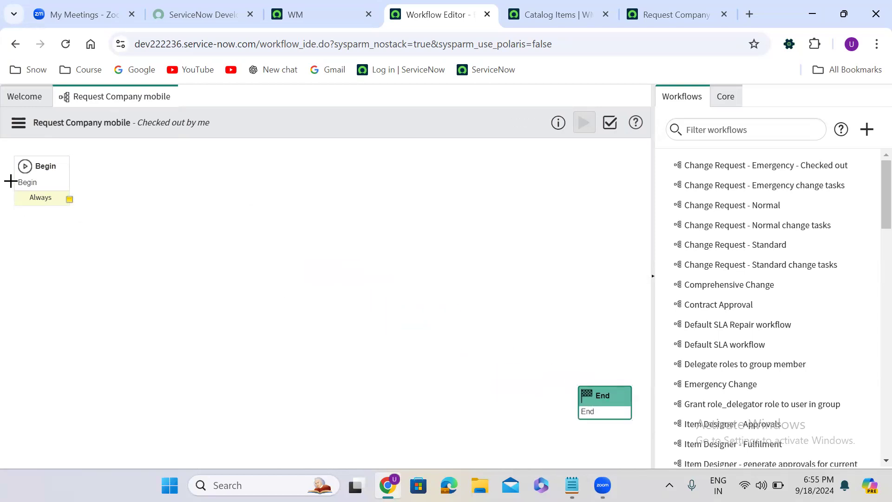
{"action": "left_click", "coordinate": [62, 167]}
{"action": "left_click", "coordinate": [621, 393]}
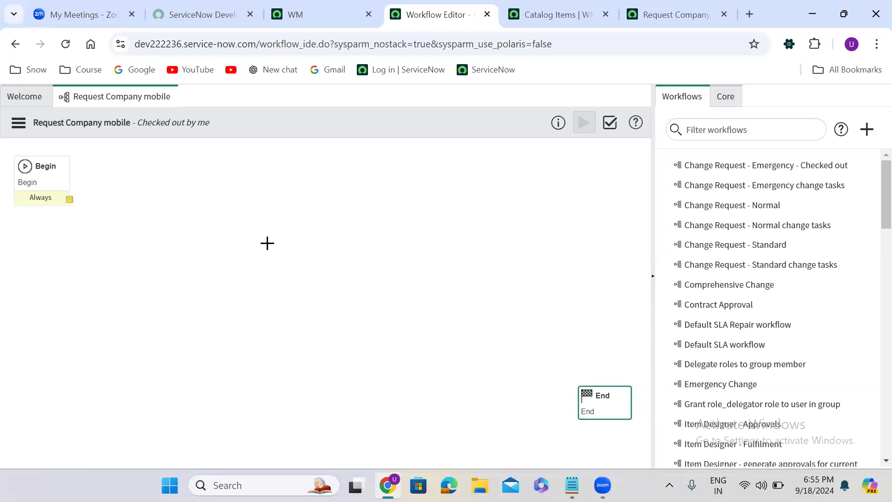
- Add an If condition activity next to Begin and name it Check requester has manager
{"action": "left_click", "coordinate": [727, 97]}
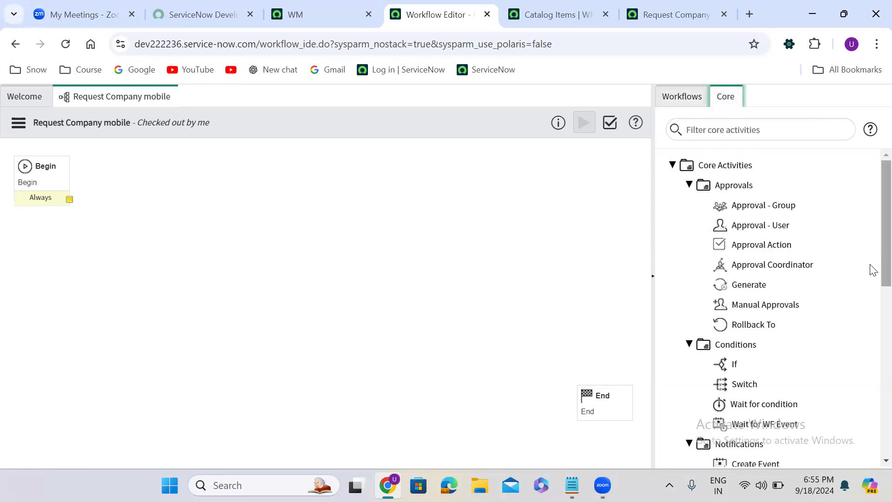
{"action": "scroll", "coordinate": [871, 279], "scroll_direction": "down", "scroll_amount": 3}
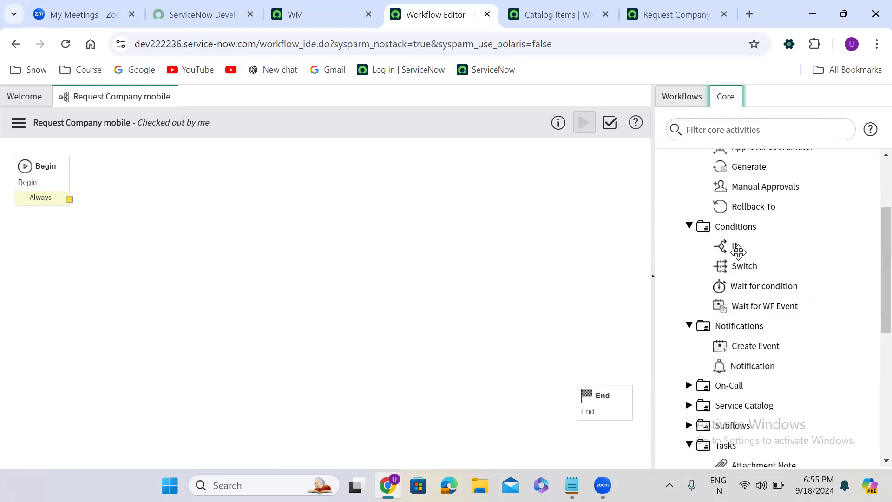
{"action": "mouse_move", "coordinate": [732, 242]}
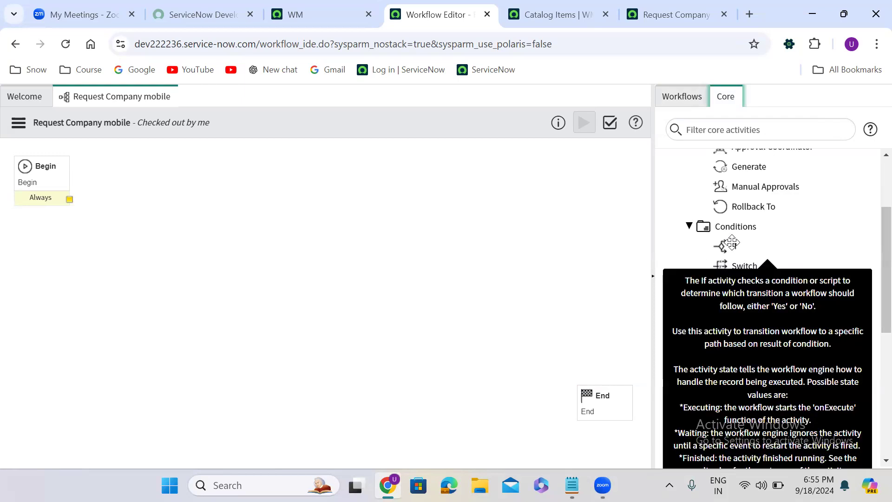
{"action": "left_click_drag", "start_coordinate": [731, 242], "coordinate": [257, 205]}
{"action": "left_click_drag", "start_coordinate": [194, 172], "coordinate": [198, 152]}
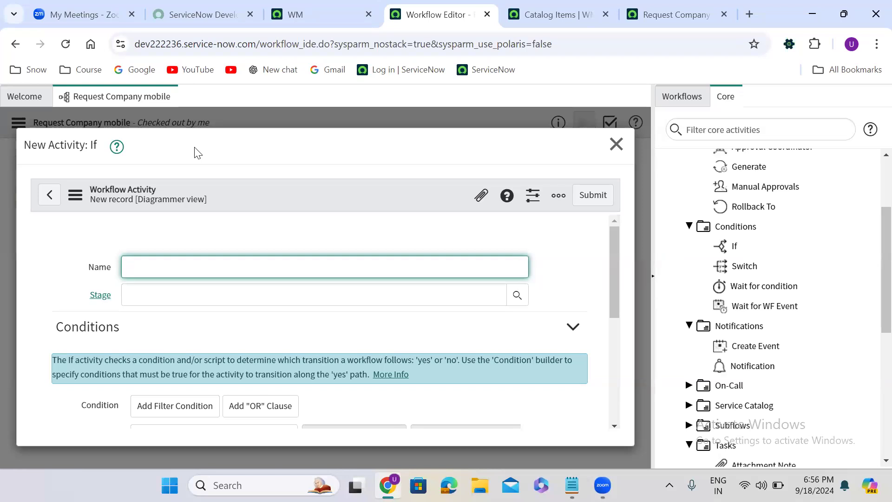
{"action": "type", "text": "heck requester has manager"}
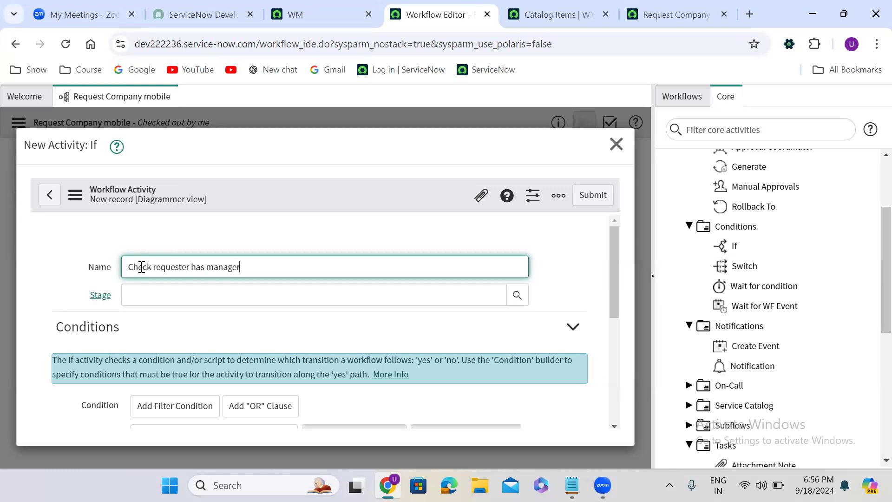
- Move the Request Company Mobile catalog item tab forward in the tab strip and duplicate it
{"action": "left_click_drag", "start_coordinate": [616, 258], "coordinate": [616, 351]}
{"action": "left_click", "coordinate": [638, 14]}
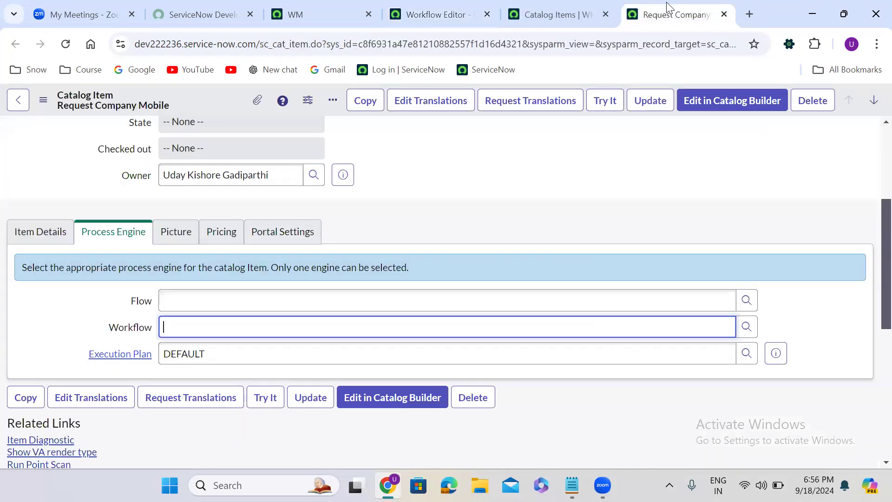
{"action": "left_click_drag", "start_coordinate": [638, 14], "coordinate": [437, 13]}
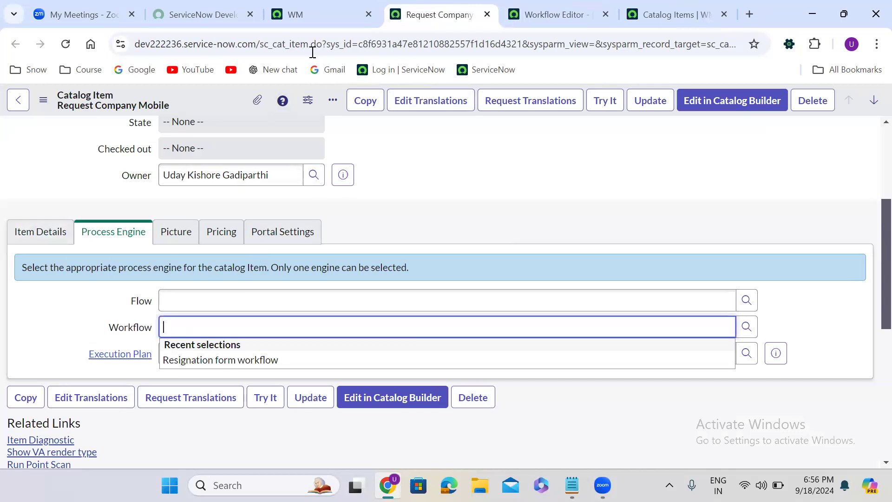
{"action": "right_click", "coordinate": [414, 11]}
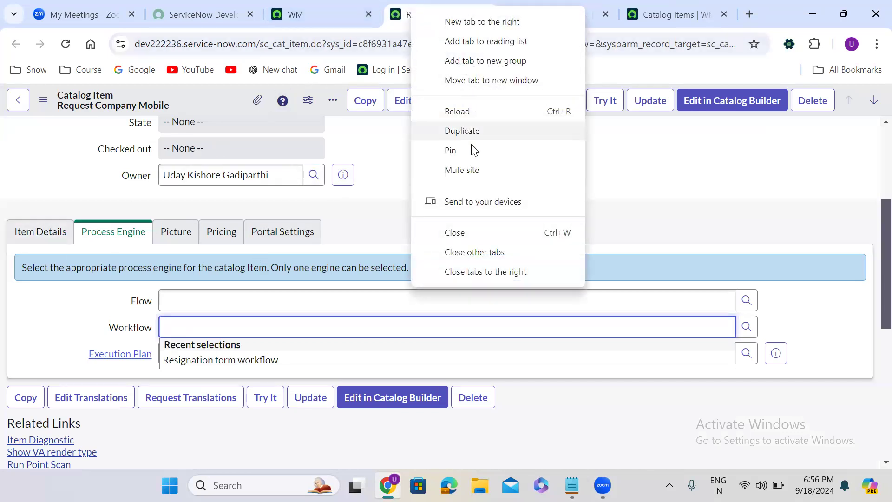
{"action": "left_click", "coordinate": [470, 131]}
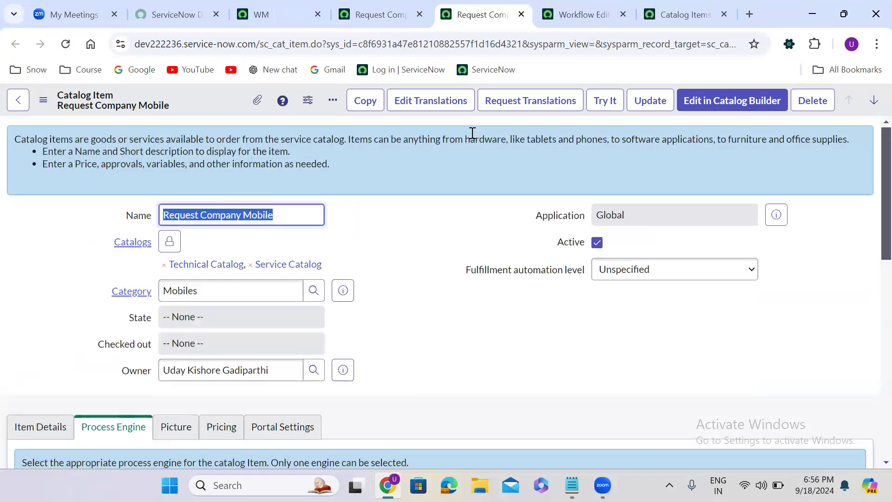
- Try the catalog item and select a user for Requested For
{"action": "left_click", "coordinate": [418, 163]}
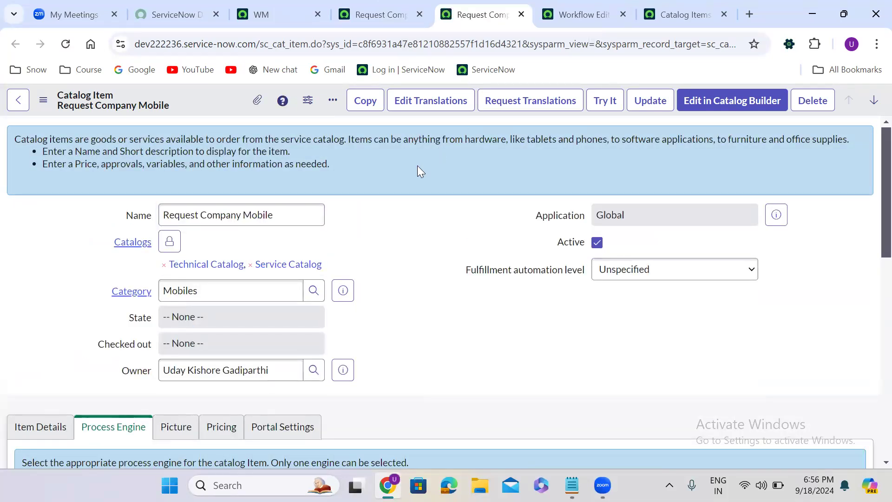
{"action": "left_click", "coordinate": [606, 99]}
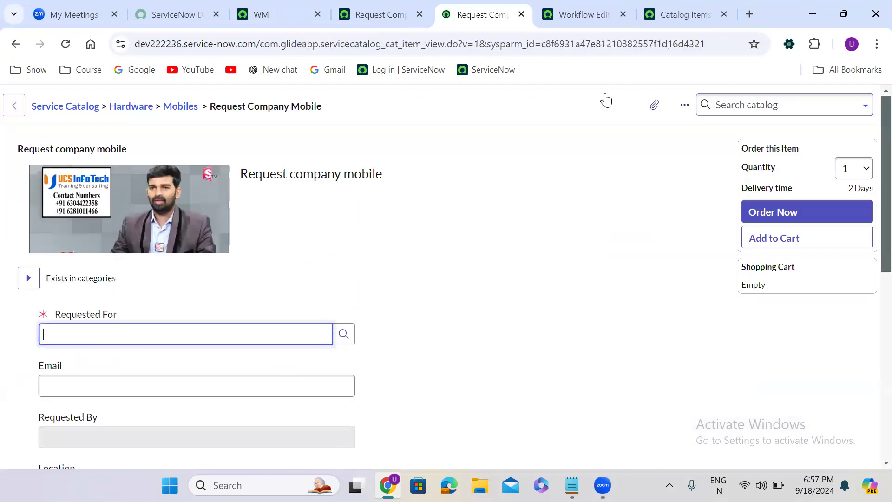
{"action": "left_click", "coordinate": [165, 335]}
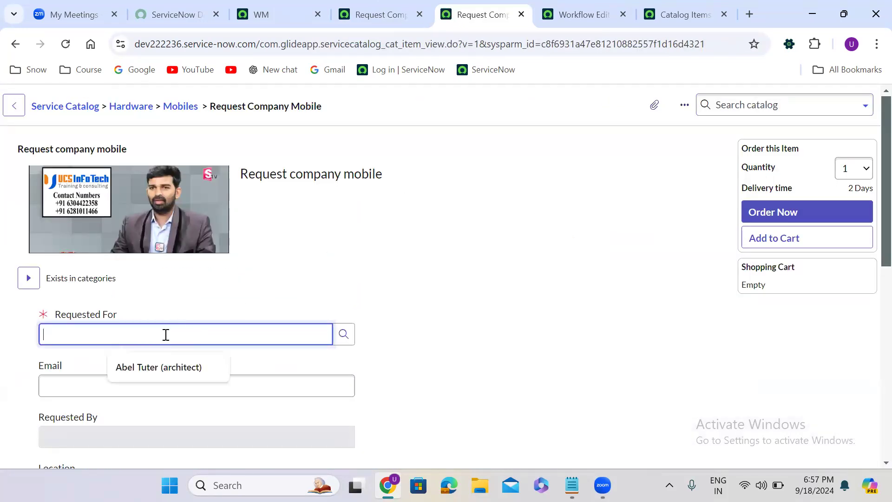
{"action": "left_click", "coordinate": [174, 367]}
{"action": "left_click", "coordinate": [398, 336]}
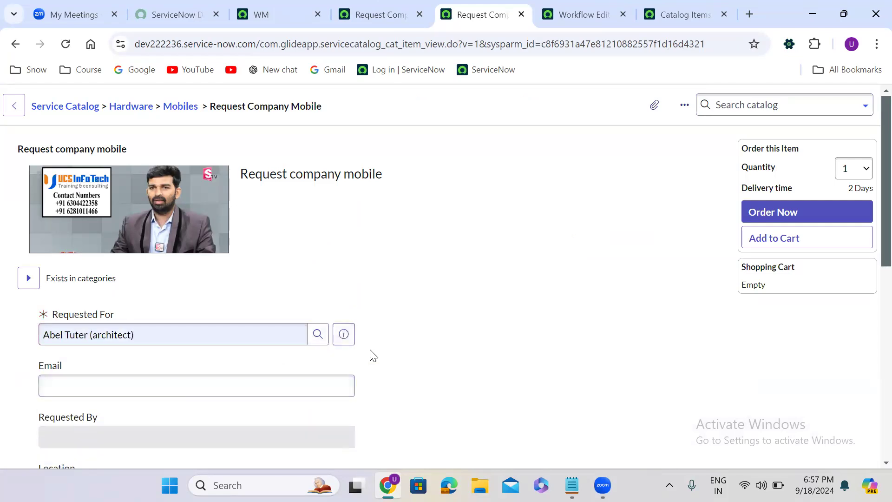
- Choose Colour Black, Storage 128 GB and RAM 16 GB on the order form
{"action": "scroll", "coordinate": [373, 356], "scroll_direction": "down", "scroll_amount": 3}
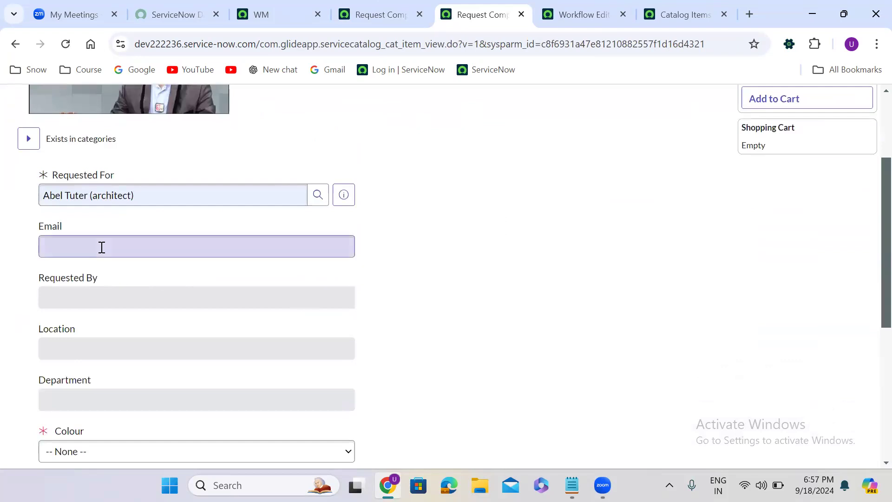
{"action": "scroll", "coordinate": [413, 303], "scroll_direction": "down", "scroll_amount": 5}
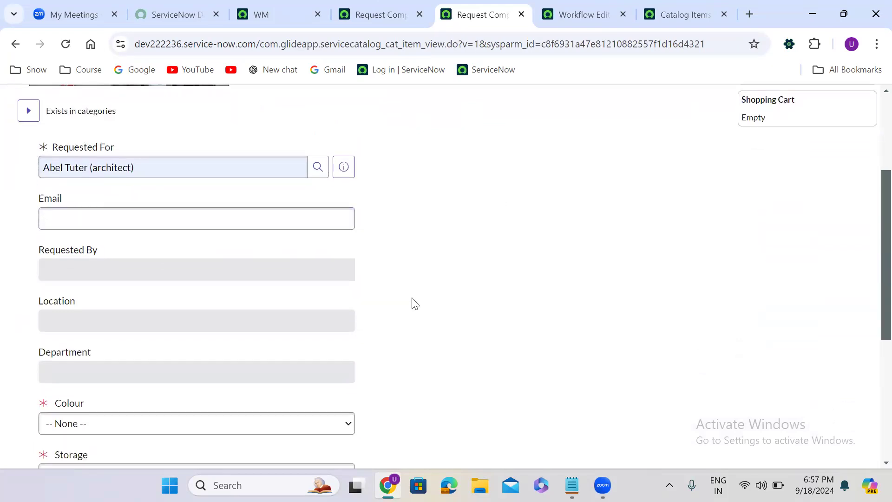
{"action": "left_click", "coordinate": [54, 210]}
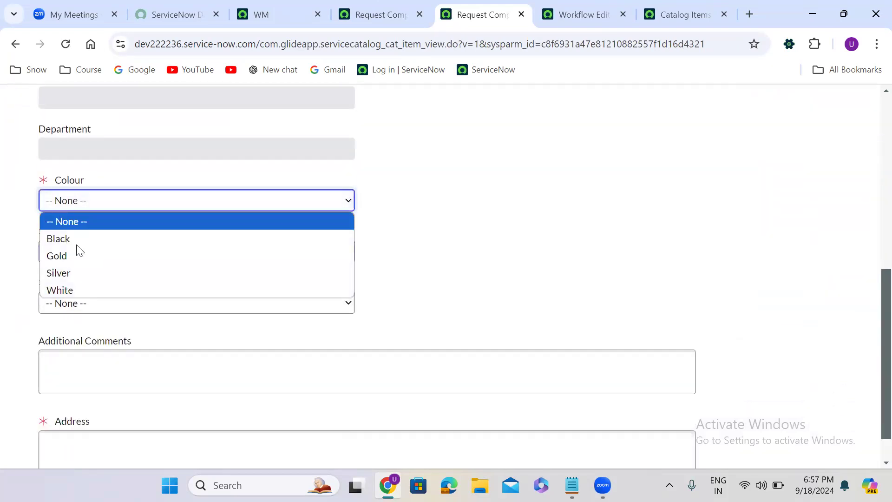
{"action": "left_click", "coordinate": [75, 239]}
{"action": "left_click", "coordinate": [87, 254]}
{"action": "left_click", "coordinate": [85, 290]}
{"action": "left_click", "coordinate": [99, 301]}
{"action": "left_click", "coordinate": [94, 346]}
{"action": "left_click", "coordinate": [119, 369]}
- Enter jhjhkijojfoe in Additional Comments and nkajfkejflk in the Address field
{"action": "type", "text": "jhjhki"}
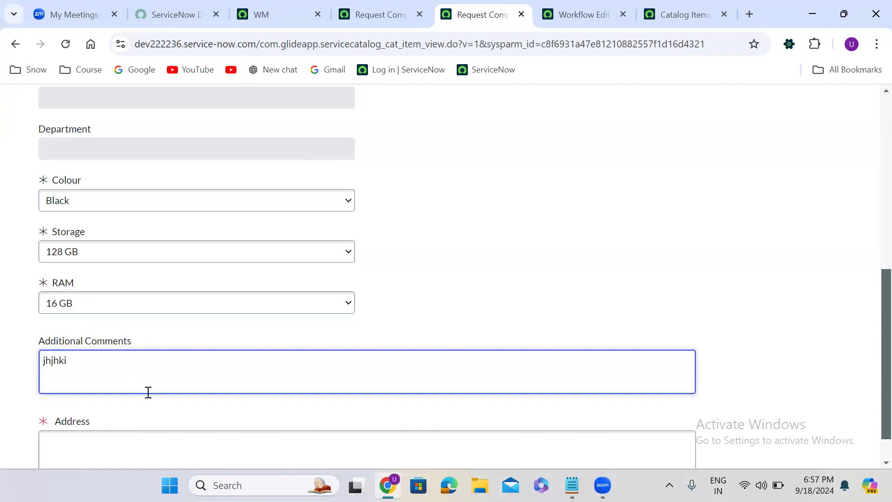
{"action": "type", "text": "jojfoe"}
{"action": "left_click", "coordinate": [164, 417]}
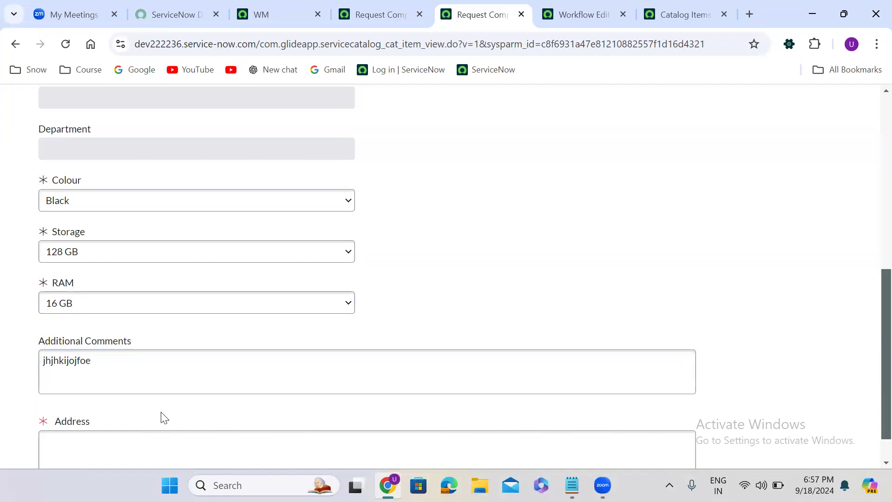
{"action": "scroll", "coordinate": [163, 418], "scroll_direction": "down", "scroll_amount": 1}
{"action": "left_click", "coordinate": [164, 417]}
{"action": "type", "text": "nkajfkejflk"}
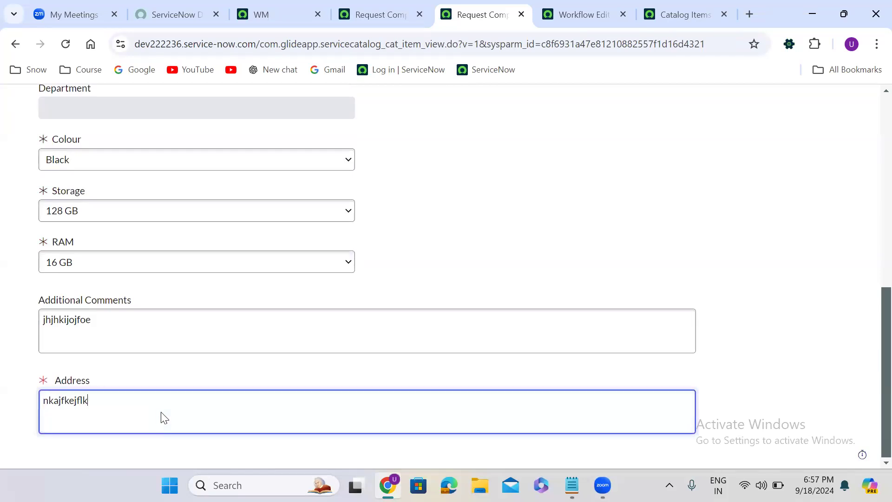
- Switch to Notepad to view the workflow notes
{"action": "key", "text": "ctrl+a"}
{"action": "scroll", "coordinate": [870, 342], "scroll_direction": "up", "scroll_amount": 6}
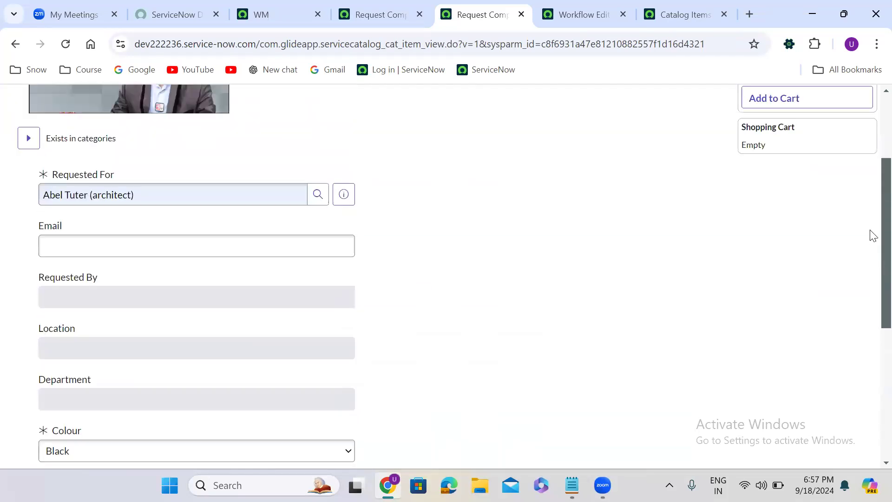
{"action": "scroll", "coordinate": [873, 235], "scroll_direction": "up", "scroll_amount": 3}
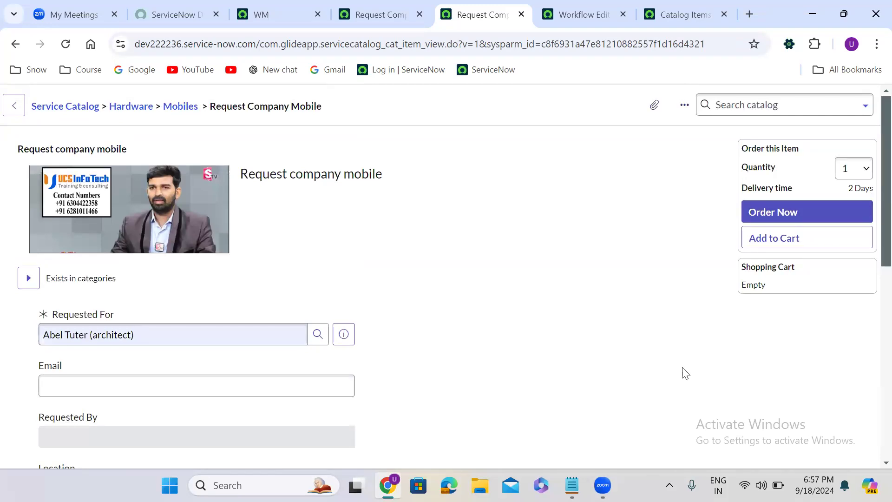
{"action": "left_click", "coordinate": [572, 485]}
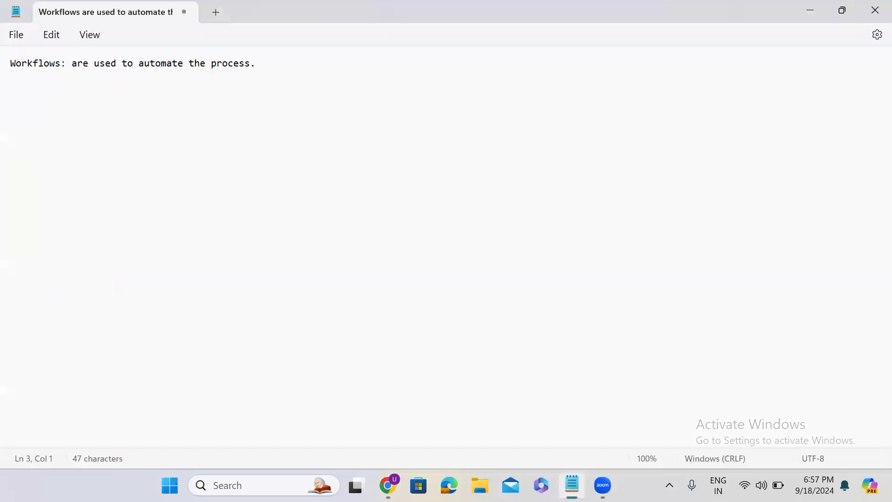
- Add a line reading current.variables.colour to the workflow notes below the definition
{"action": "left_click", "coordinate": [262, 66]}
{"action": "key", "text": "Return"}
{"action": "key", "text": "Return"}
{"action": "key", "text": "Return"}
{"action": "type", "text": "current.variab"}
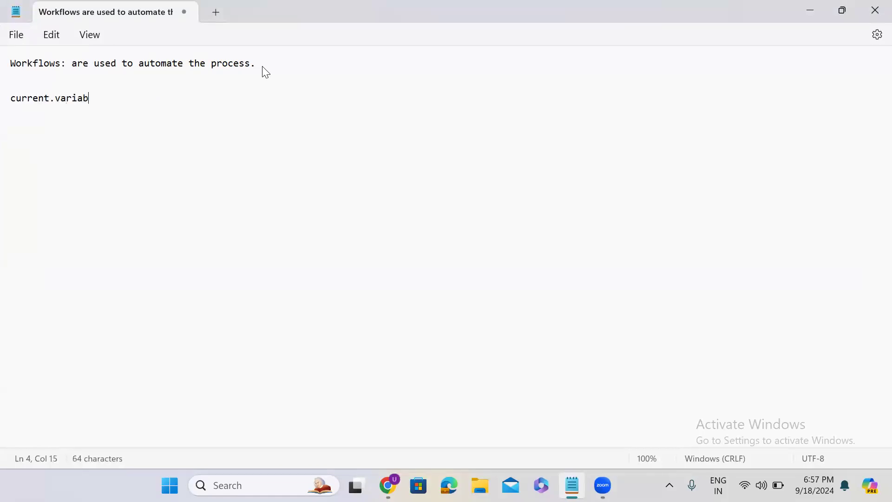
{"action": "type", "text": "les.colour"}
- Duplicate the variable line and change the copy to current.variables.storage
{"action": "triple_click", "coordinate": [3, 103]}
{"action": "key", "text": "ctrl+c"}
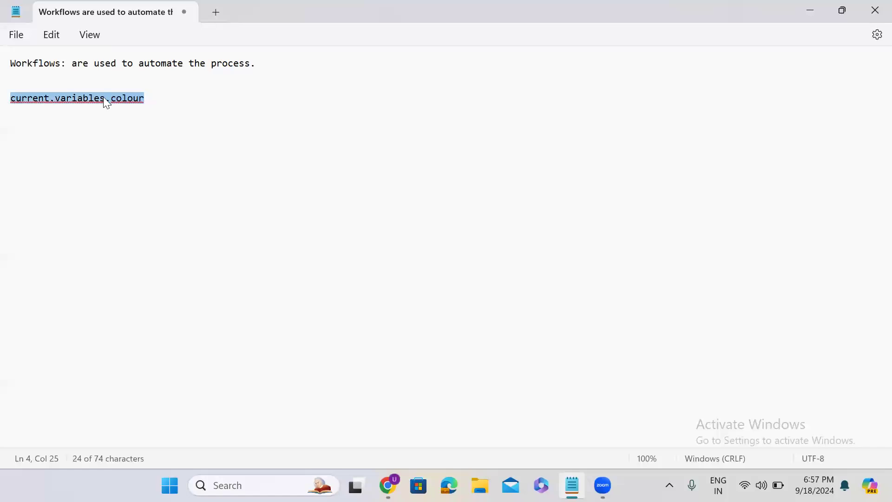
{"action": "left_click", "coordinate": [153, 98]}
{"action": "key", "text": "Return"}
{"action": "key", "text": "ctrl+v"}
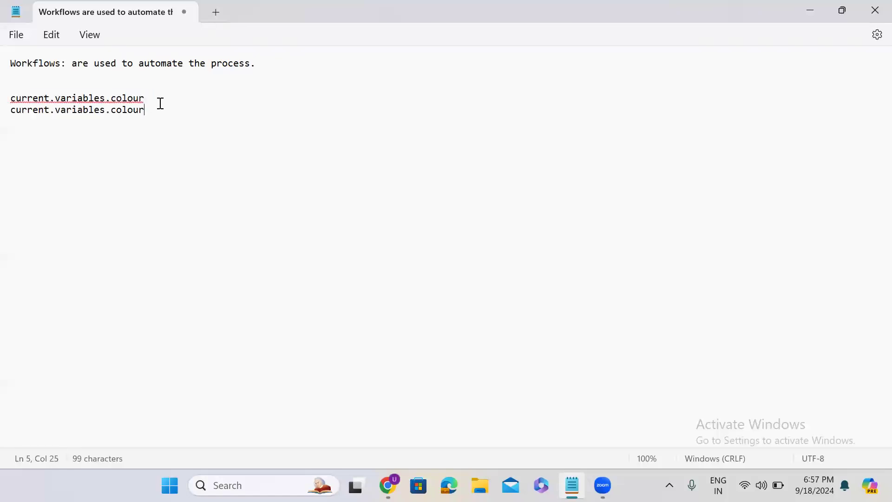
{"action": "double_click", "coordinate": [124, 114]}
{"action": "type", "text": "storage"}
{"action": "key", "text": "Return"}
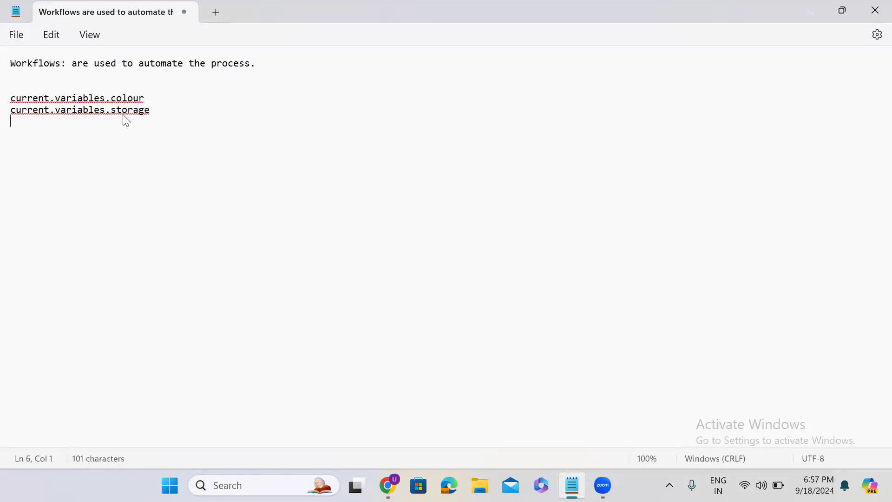
- Add another duplicated line changed to current.variables.ram and paste a further copy below it
{"action": "key", "text": "ctrl+v"}
{"action": "double_click", "coordinate": [126, 122]}
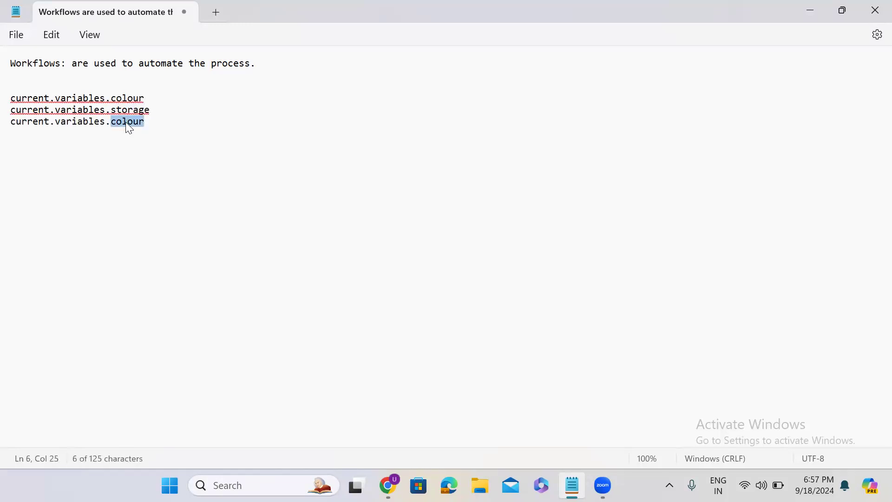
{"action": "type", "text": "ram"}
{"action": "key", "text": "Return"}
{"action": "key", "text": "ctrl+v"}
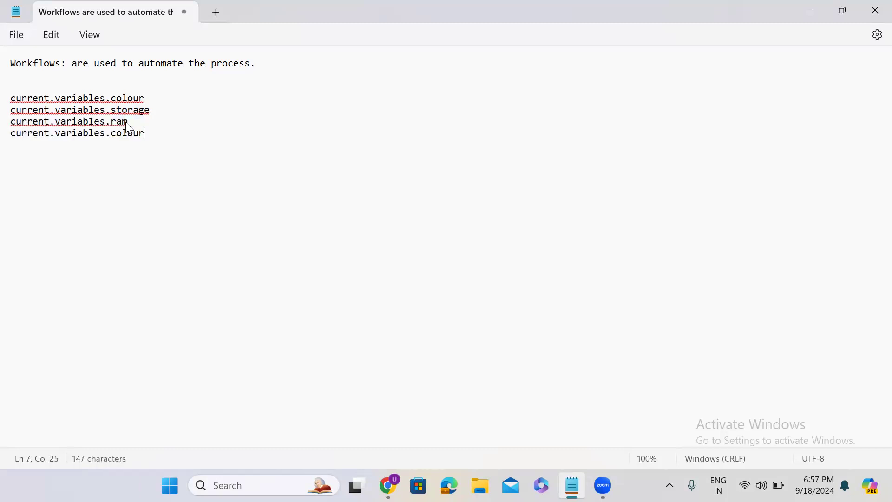
- Change the next copies to current.variables.email and current.variables.department
{"action": "double_click", "coordinate": [129, 133]}
{"action": "type", "text": "emai"}
{"action": "type", "text": "l"}
{"action": "key", "text": "Return"}
{"action": "key", "text": "ctrl+v"}
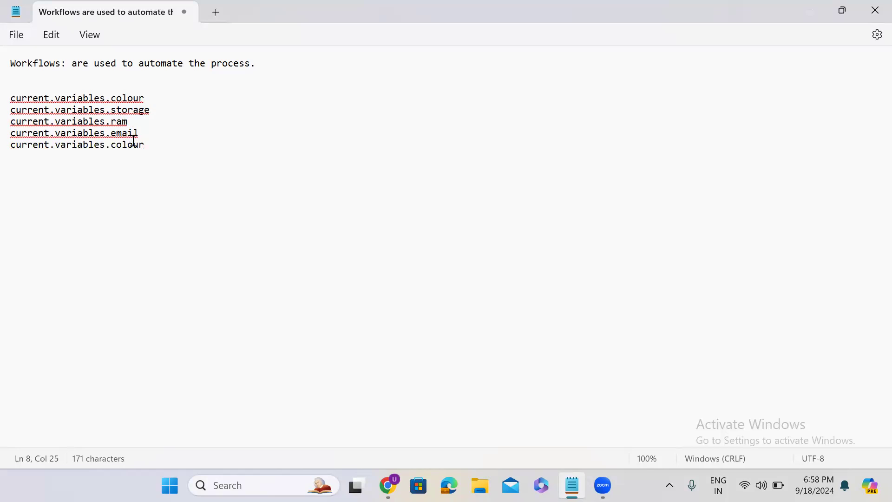
{"action": "double_click", "coordinate": [134, 145]}
{"action": "type", "text": "dep"}
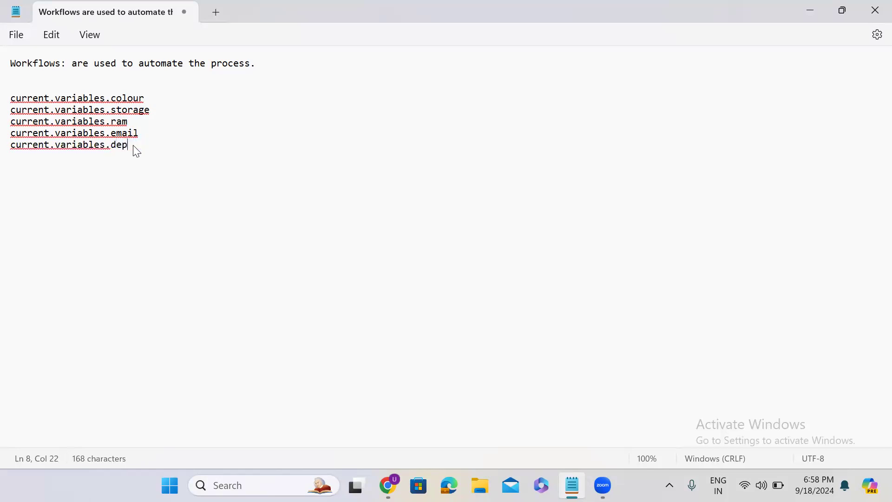
{"action": "type", "text": "artment"}
- Switch back to the browser's Workflow Editor tab
{"action": "double_click", "coordinate": [120, 98]}
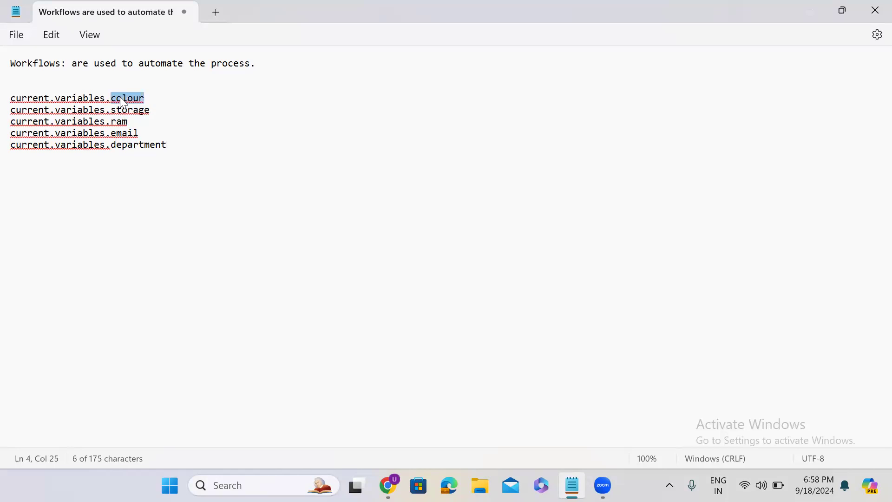
{"action": "left_click", "coordinate": [807, 12]}
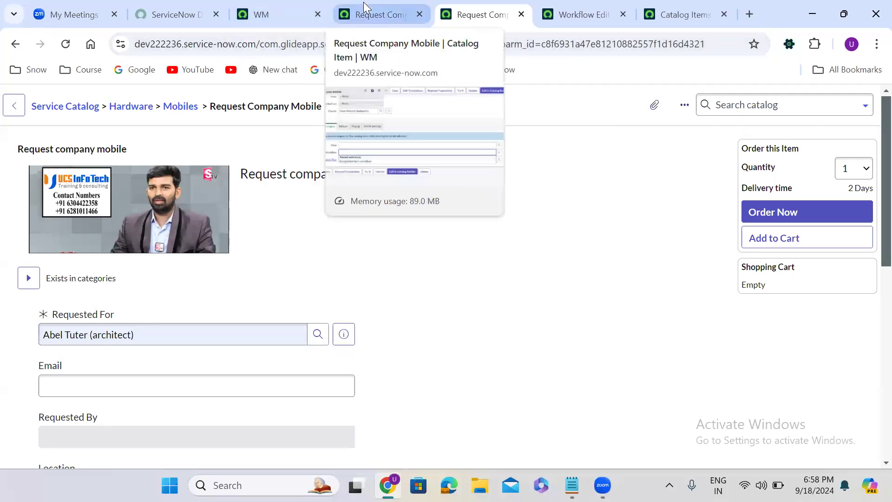
{"action": "left_click", "coordinate": [364, 4]}
{"action": "left_click", "coordinate": [475, 6]}
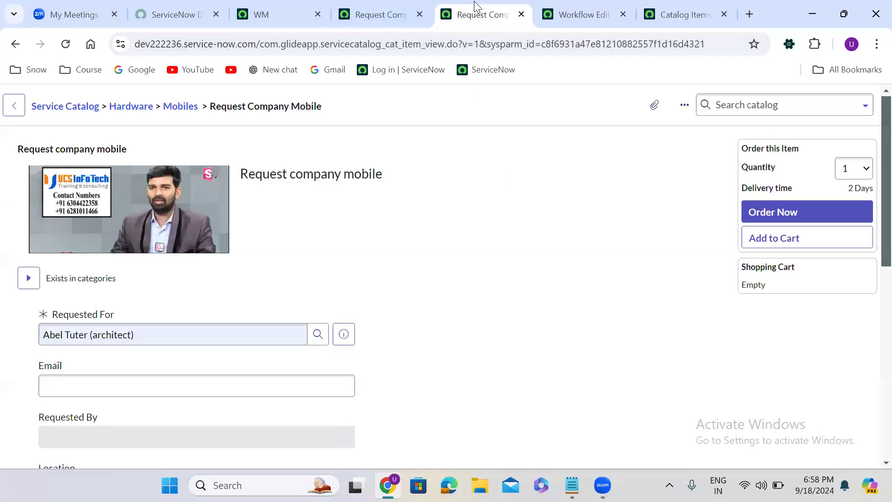
{"action": "left_click", "coordinate": [573, 6]}
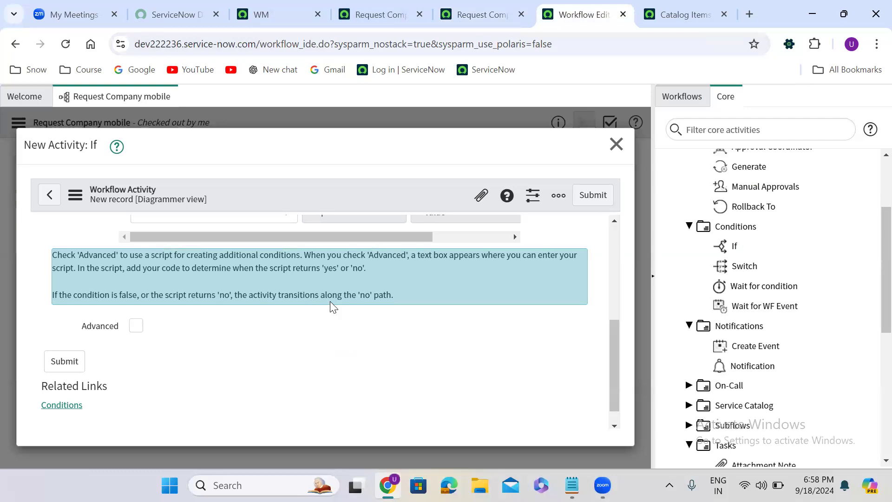
- Enable Advanced on the new If activity and open its script in the full-screen editor
{"action": "left_click", "coordinate": [136, 326]}
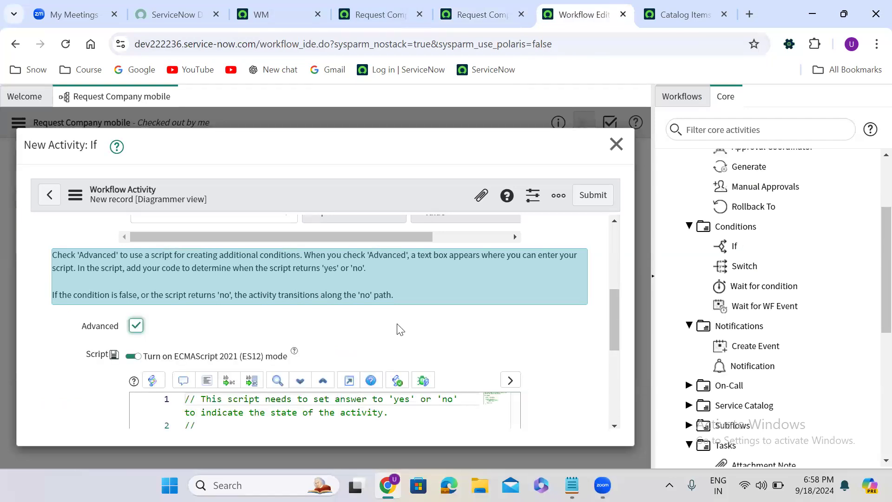
{"action": "scroll", "coordinate": [400, 329], "scroll_direction": "down", "scroll_amount": 4}
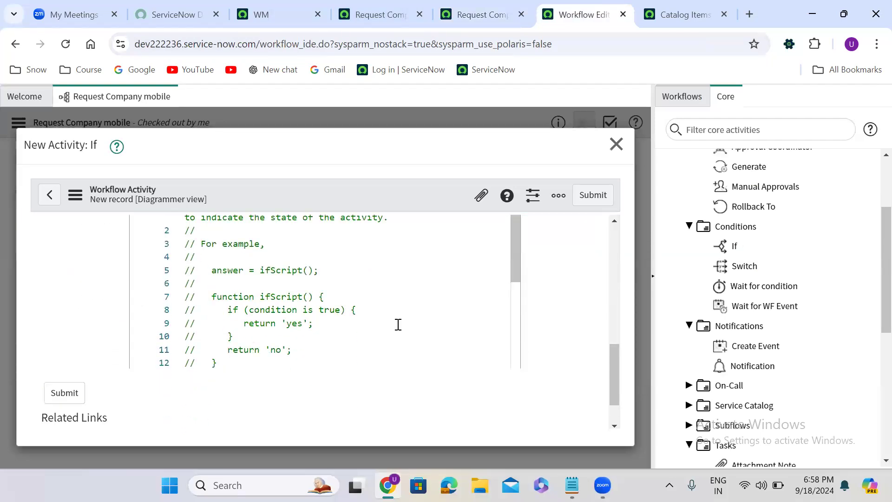
{"action": "scroll", "coordinate": [398, 325], "scroll_direction": "up", "scroll_amount": 1}
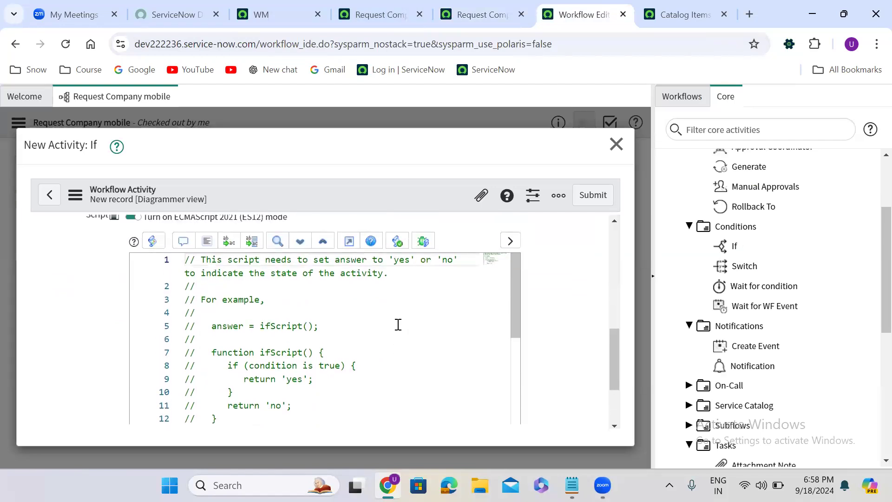
{"action": "left_click", "coordinate": [349, 241]}
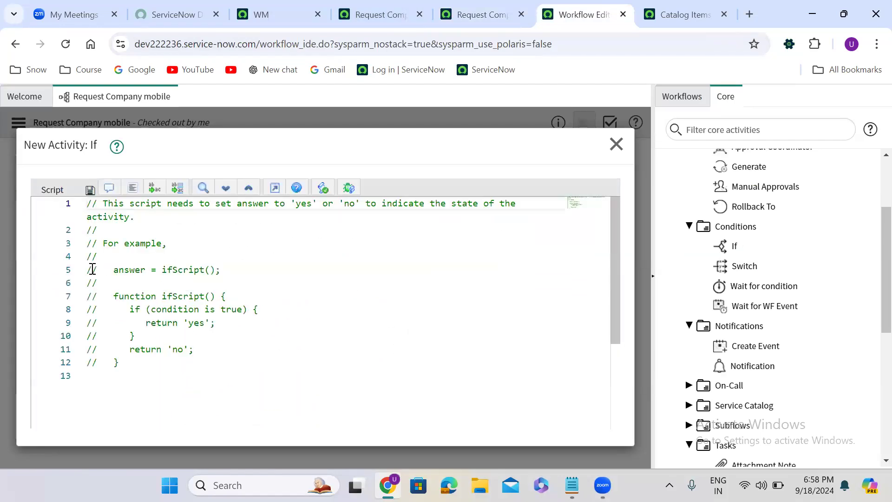
- Uncomment the example answer and ifScript function lines in the script
{"action": "left_click_drag", "start_coordinate": [88, 271], "coordinate": [175, 366]}
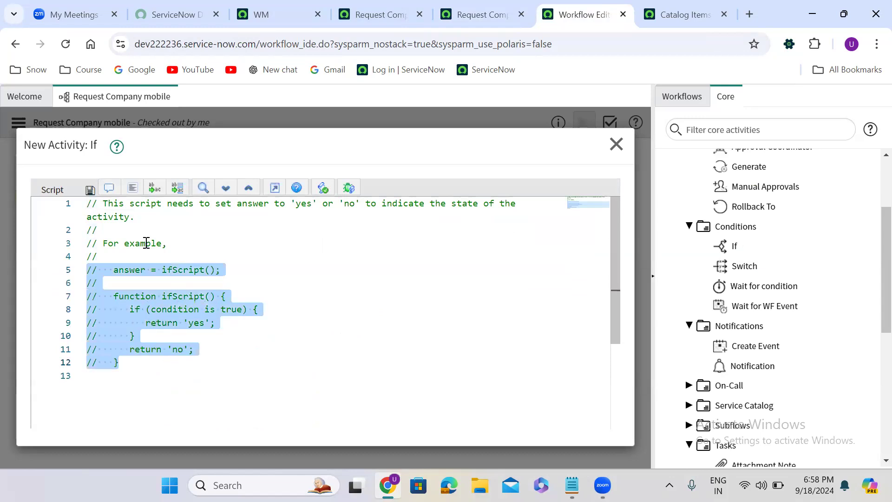
{"action": "left_click", "coordinate": [108, 188]}
{"action": "left_click", "coordinate": [233, 273]}
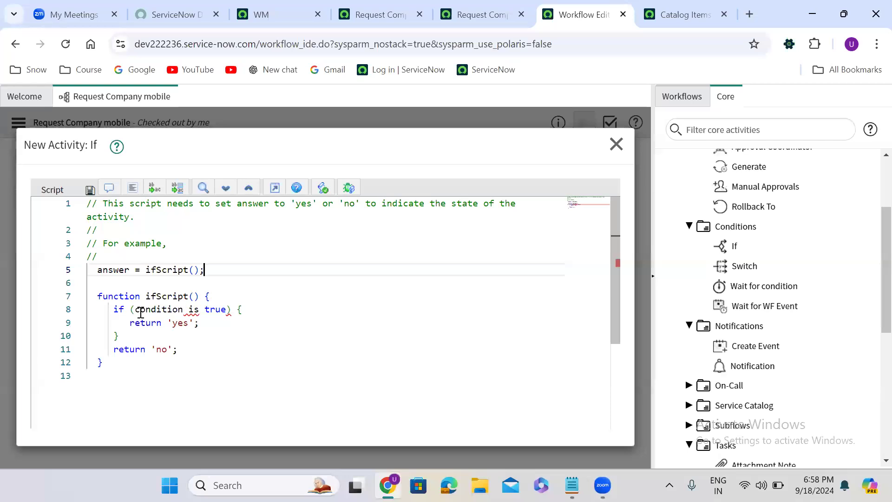
- Replace the if condition with current.variables.requested_for.manager != ''
{"action": "left_click_drag", "start_coordinate": [135, 309], "coordinate": [228, 310]}
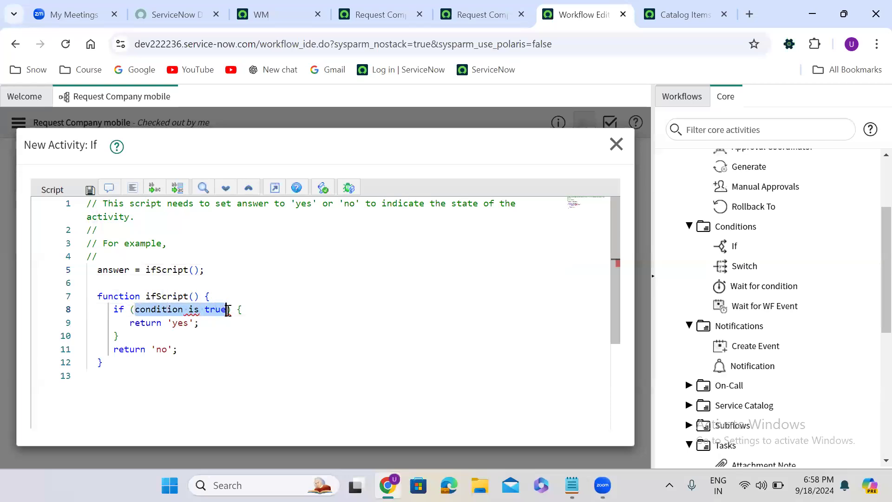
{"action": "key", "text": "BackSpace"}
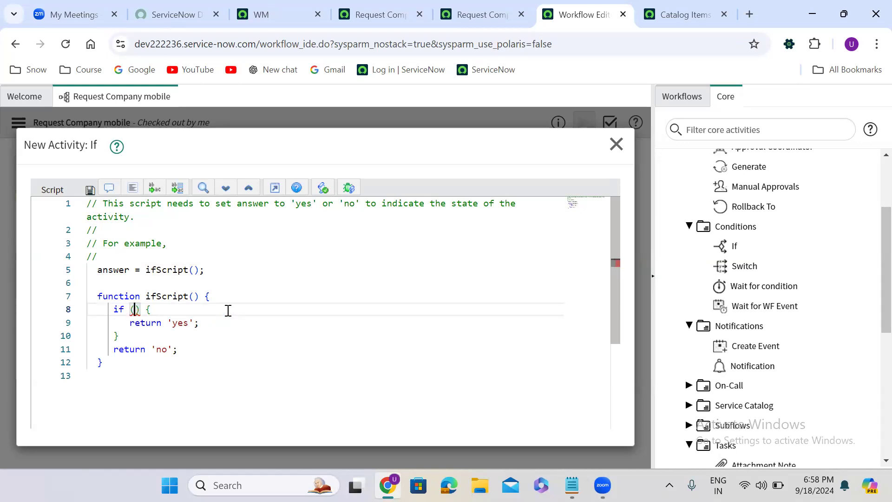
{"action": "type", "text": "curre"}
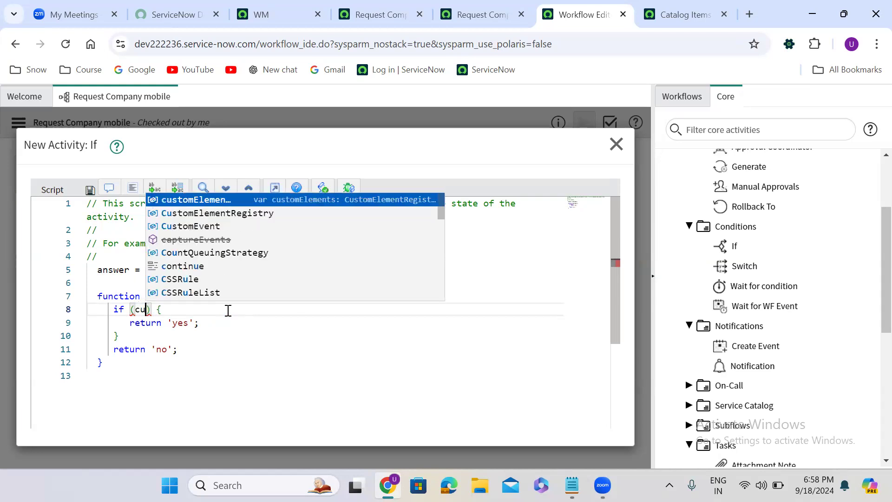
{"action": "key", "text": "Escape"}
{"action": "type", "text": "nt"}
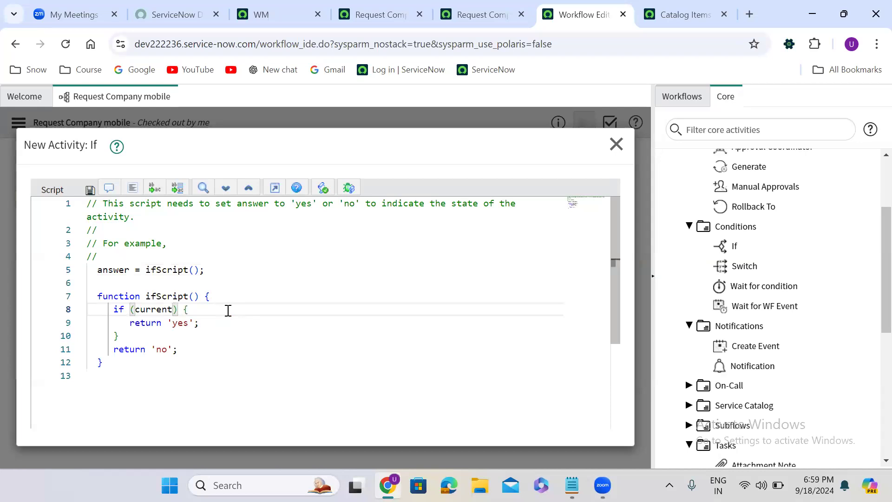
{"action": "type", "text": ".vari"}
{"action": "key", "text": "Escape"}
{"action": "type", "text": "ables"}
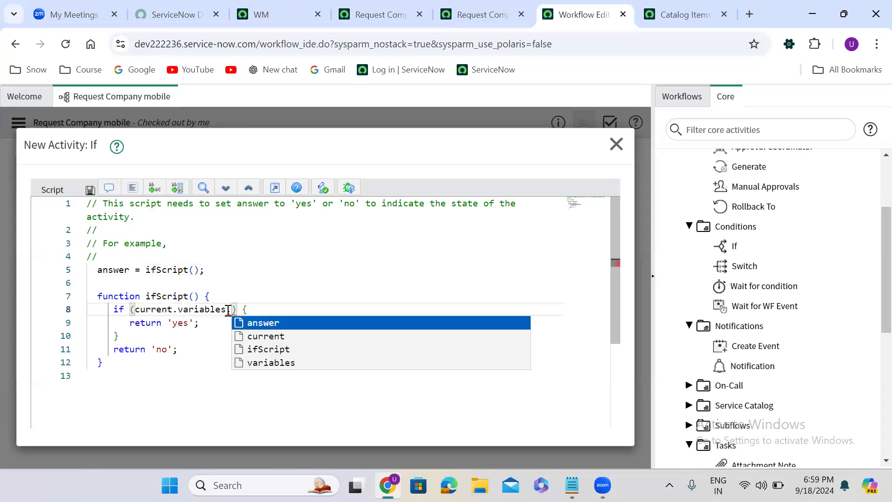
{"action": "type", "text": ".requested_for"}
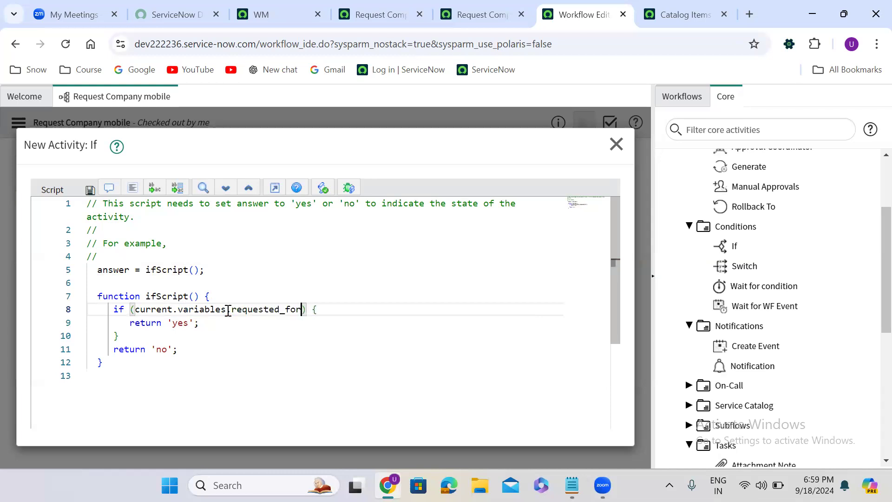
{"action": "type", "text": "."}
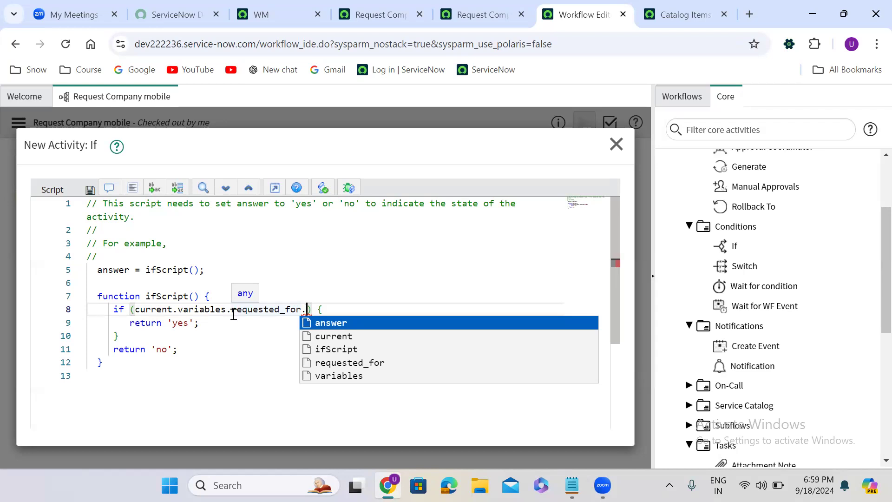
{"action": "type", "text": "manager "}
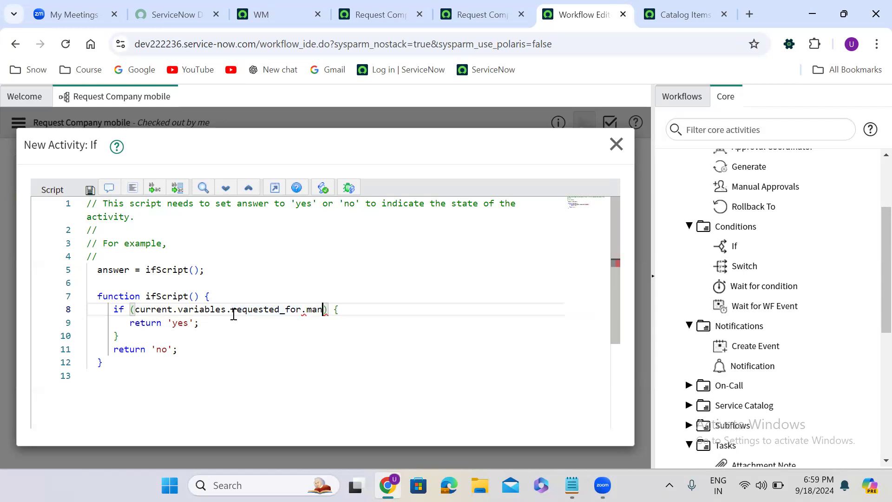
{"action": "type", "text": "!= '"}
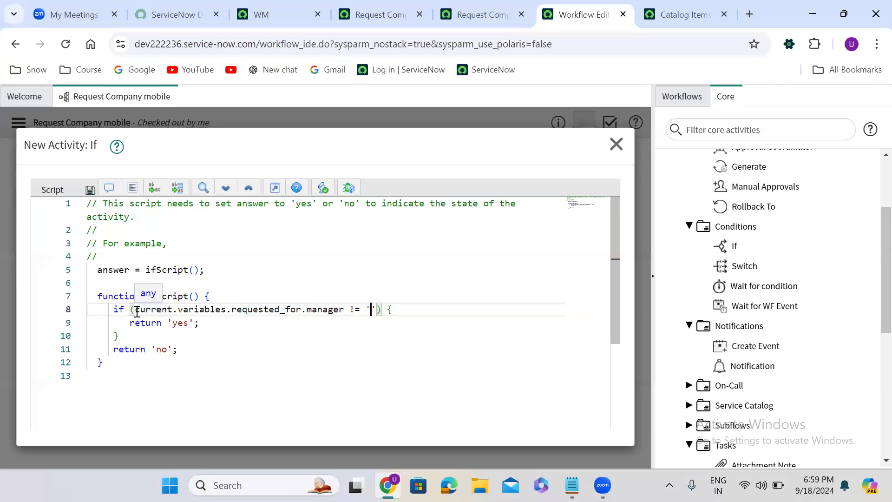
- Review the condition expression and the 'yes' and 'no' return values in the script
{"action": "left_click_drag", "start_coordinate": [134, 309], "coordinate": [301, 309]}
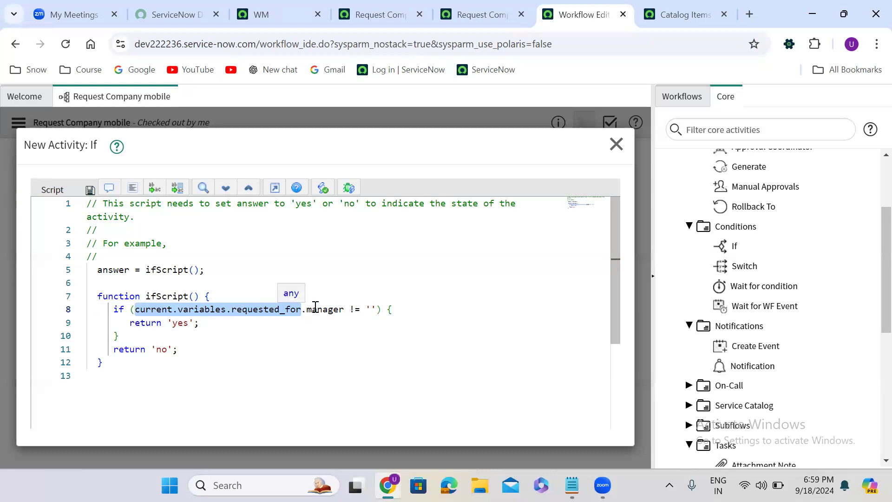
{"action": "double_click", "coordinate": [328, 309]}
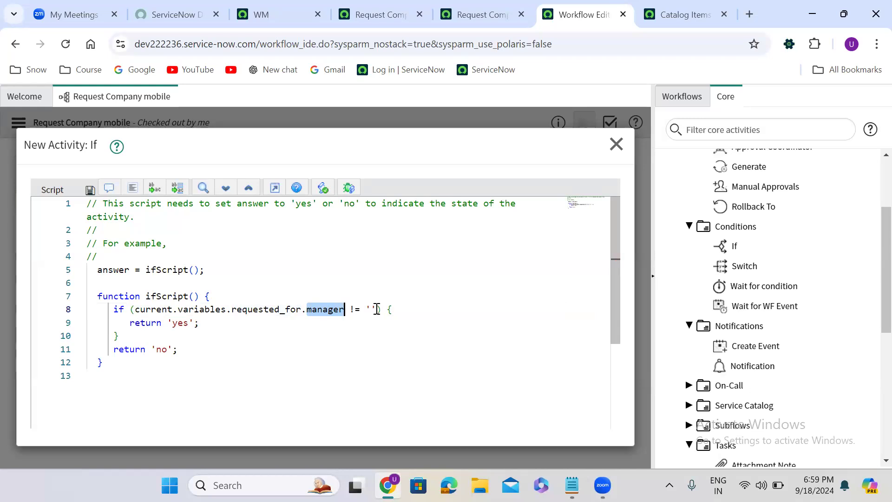
{"action": "double_click", "coordinate": [177, 323]}
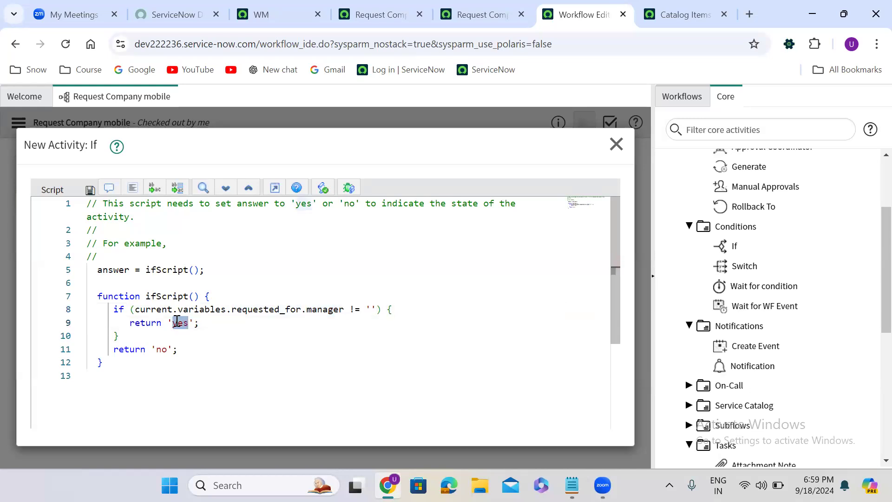
{"action": "double_click", "coordinate": [162, 349]}
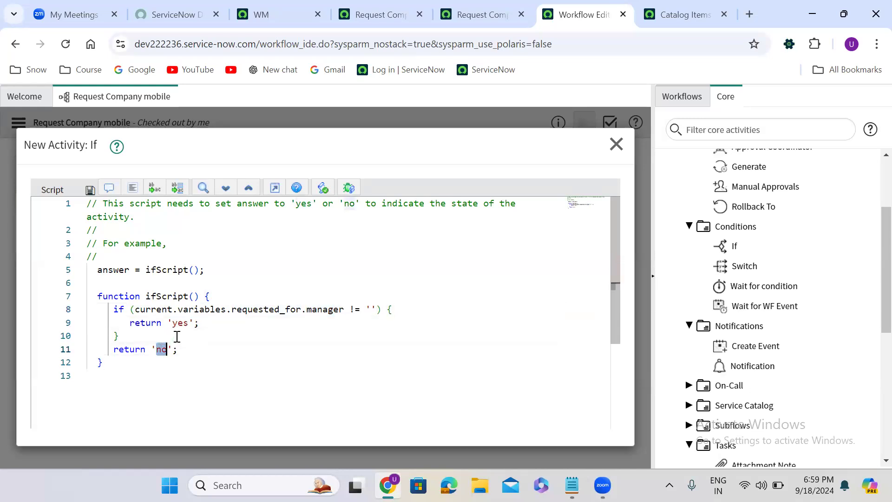
{"action": "left_click", "coordinate": [177, 336]}
{"action": "double_click", "coordinate": [179, 322]}
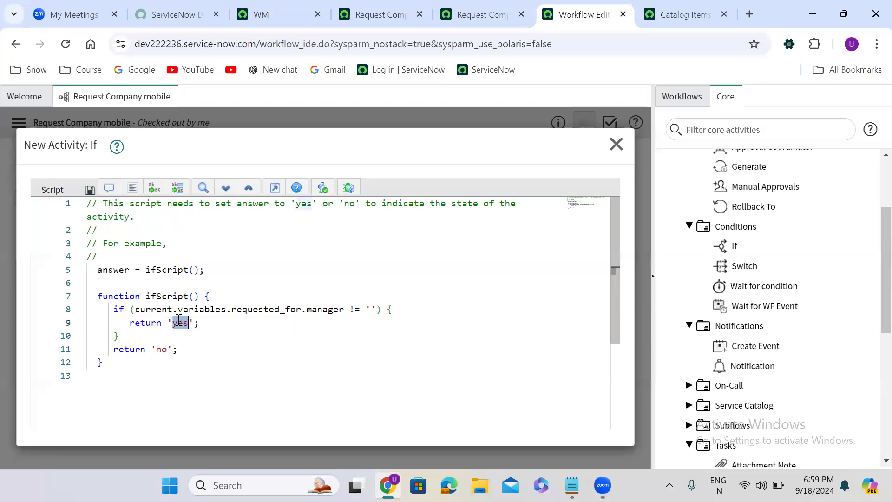
{"action": "left_click", "coordinate": [161, 349]}
{"action": "double_click", "coordinate": [161, 349]}
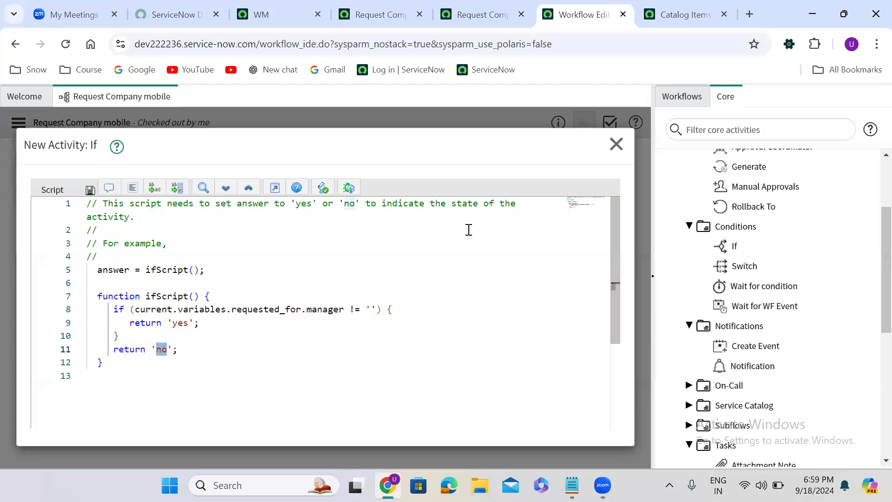
- Leave full-screen editing and submit the If activity
{"action": "left_click", "coordinate": [275, 188]}
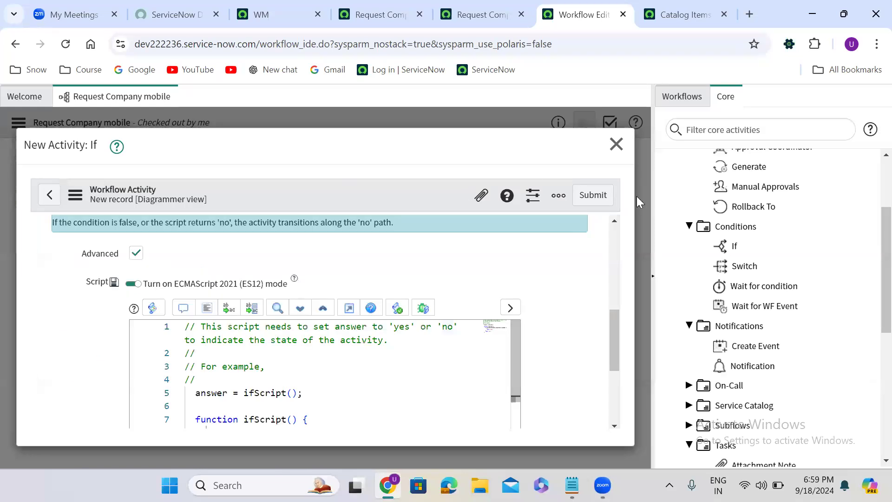
{"action": "left_click", "coordinate": [600, 195]}
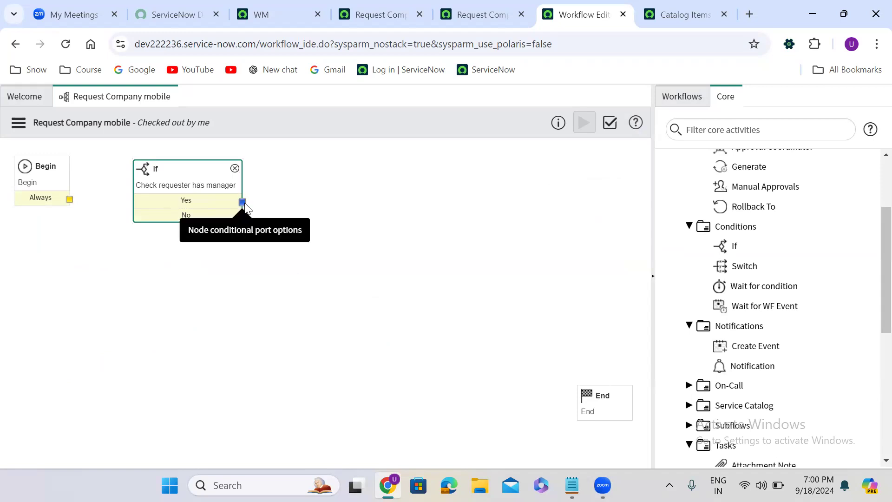
- Open the If activity's Yes condition and review its condition expression
{"action": "left_click_drag", "start_coordinate": [244, 204], "coordinate": [511, 162]}
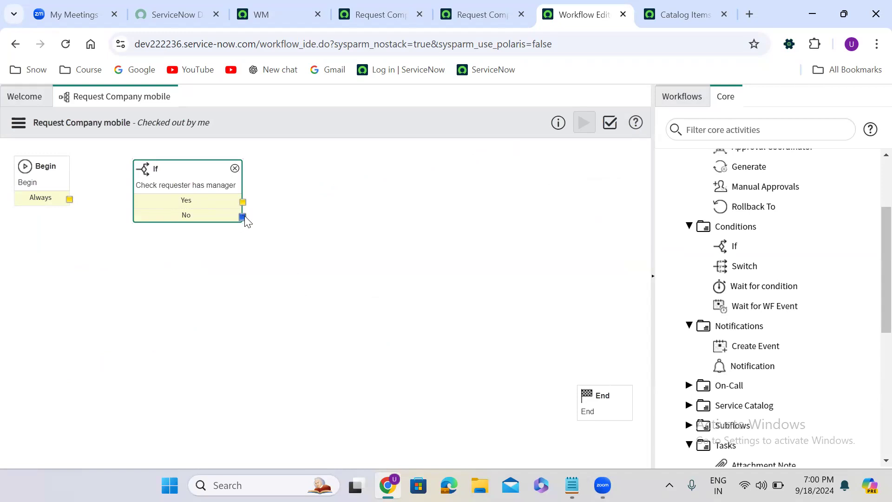
{"action": "left_click_drag", "start_coordinate": [247, 219], "coordinate": [404, 297]}
{"action": "double_click", "coordinate": [183, 200]}
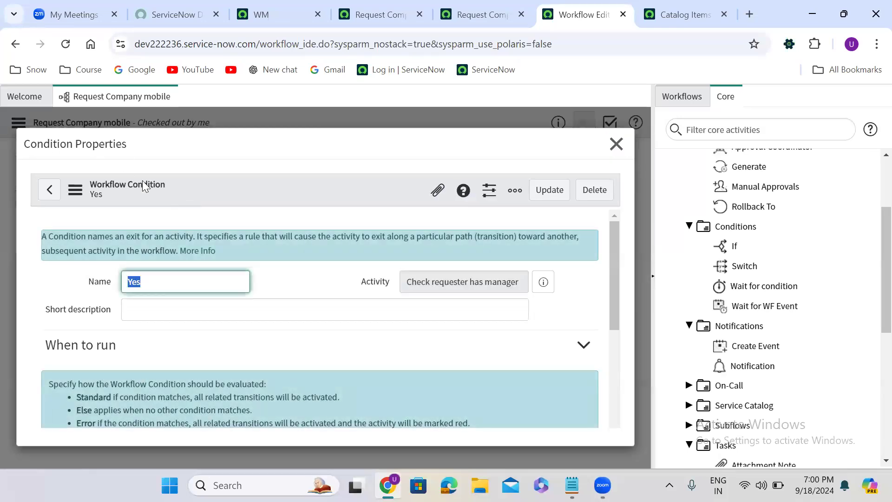
{"action": "left_click", "coordinate": [268, 296]}
{"action": "scroll", "coordinate": [269, 298], "scroll_direction": "down", "scroll_amount": 1}
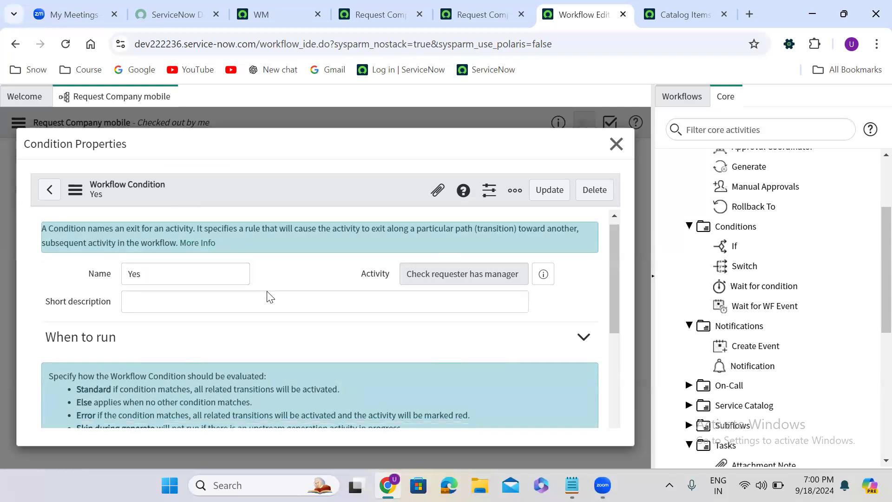
{"action": "scroll", "coordinate": [268, 296], "scroll_direction": "down", "scroll_amount": 3}
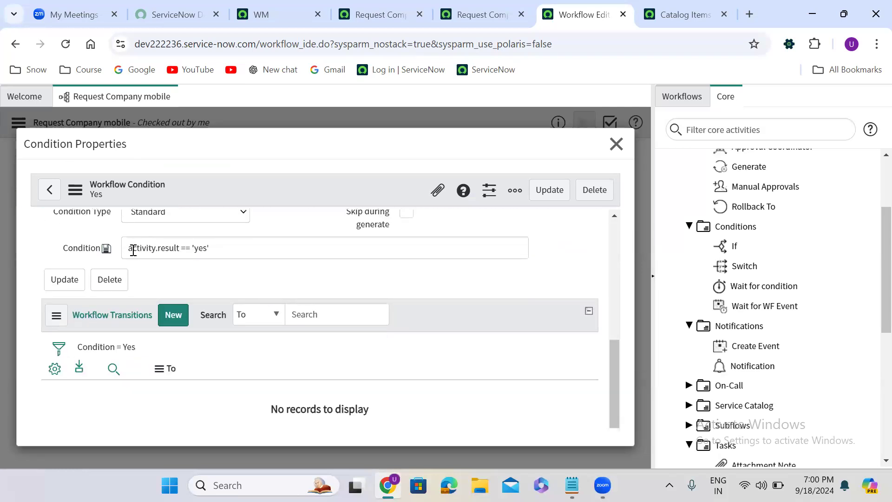
{"action": "left_click_drag", "start_coordinate": [131, 249], "coordinate": [217, 250]}
{"action": "double_click", "coordinate": [198, 249]}
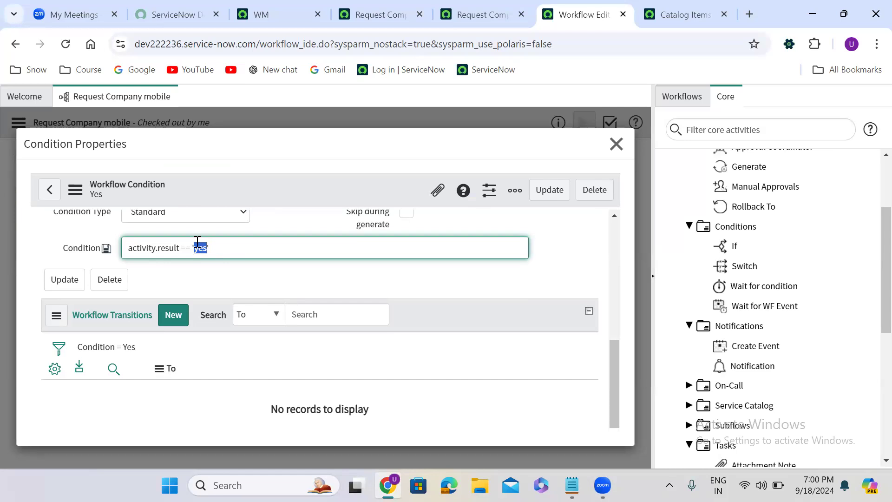
{"action": "left_click", "coordinate": [623, 145]}
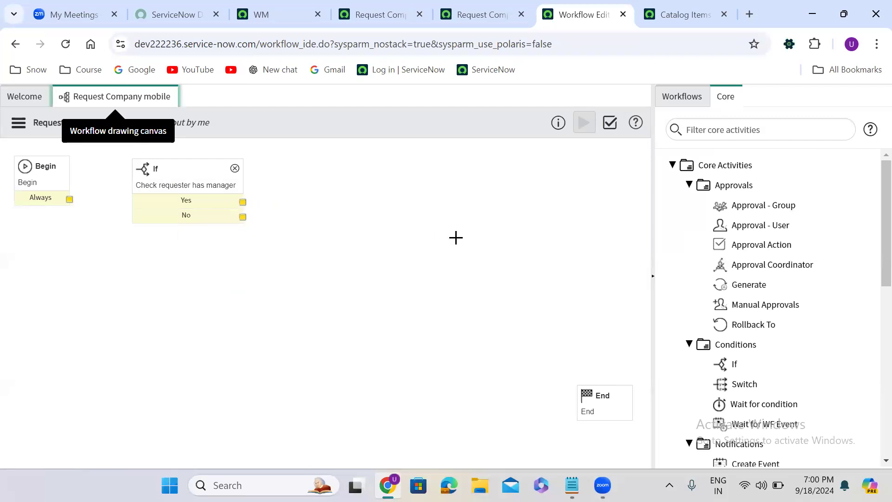
- Open the If activity's No condition and review its condition expression
{"action": "double_click", "coordinate": [185, 217]}
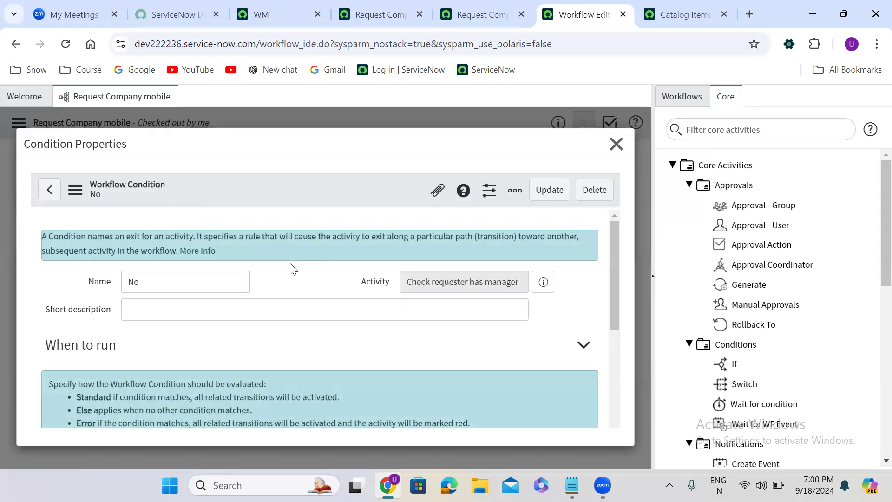
{"action": "scroll", "coordinate": [291, 268], "scroll_direction": "down", "scroll_amount": 1}
{"action": "scroll", "coordinate": [292, 268], "scroll_direction": "down", "scroll_amount": 5}
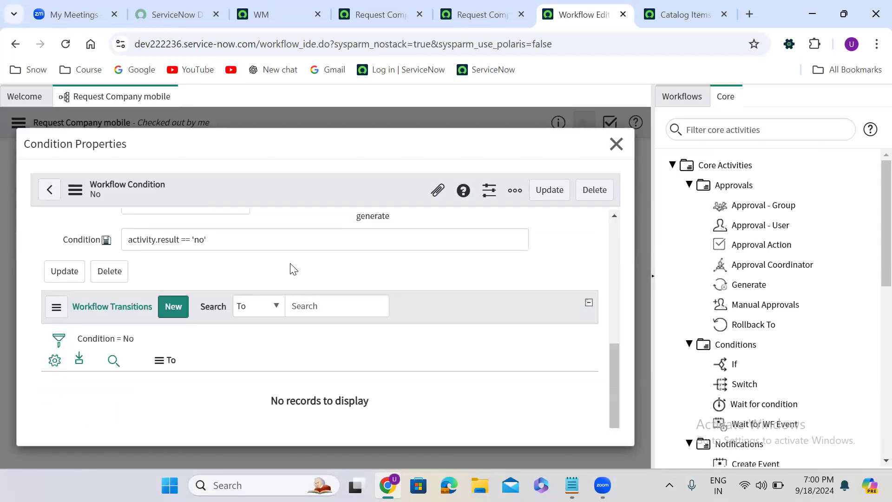
{"action": "scroll", "coordinate": [292, 268], "scroll_direction": "up", "scroll_amount": 1}
{"action": "double_click", "coordinate": [199, 267]}
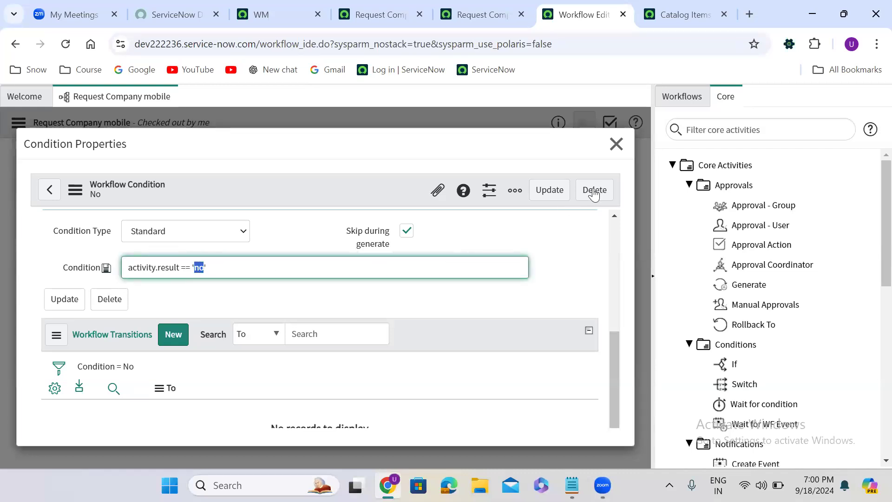
{"action": "left_click", "coordinate": [616, 144]}
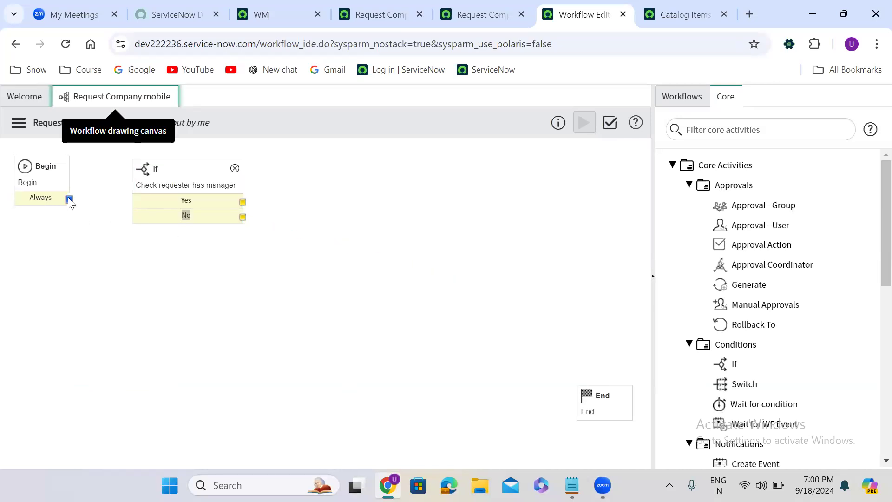
- Connect the Begin activity's Always exit to the If activity
{"action": "mouse_move", "coordinate": [69, 199]}
{"action": "left_mouse_down"}
{"action": "mouse_move", "coordinate": [131, 209]}
{"action": "mouse_move", "coordinate": [139, 201]}
{"action": "left_mouse_up"}
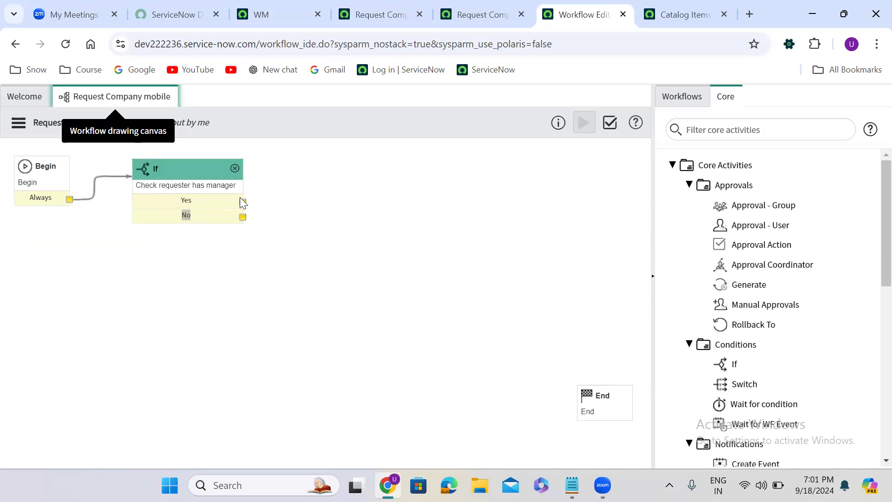
{"action": "left_click_drag", "start_coordinate": [242, 203], "coordinate": [361, 172]}
{"action": "left_click", "coordinate": [179, 178]}
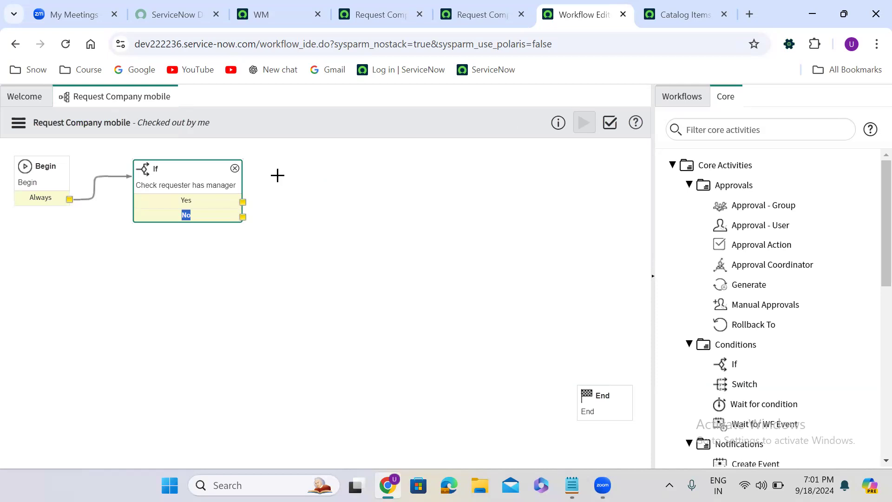
{"action": "left_click", "coordinate": [275, 126]}
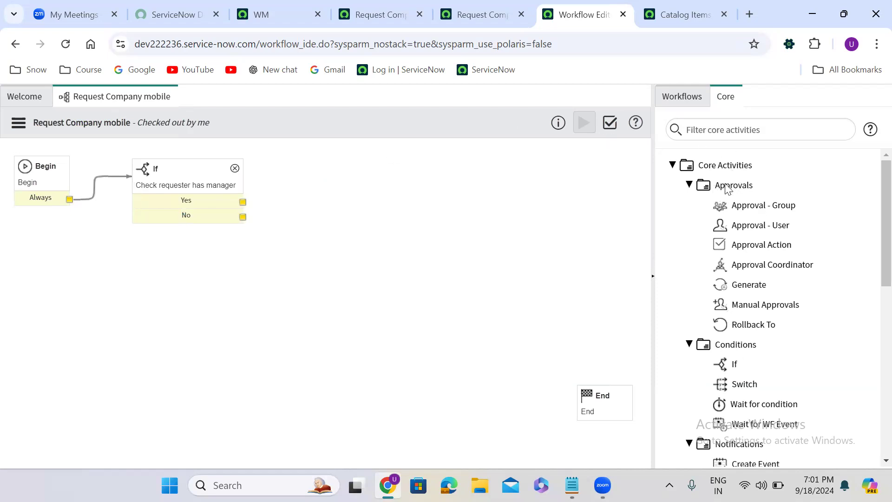
- Add an Approval - User activity to the canvas and name it Send approval to manager
{"action": "mouse_move", "coordinate": [753, 224]}
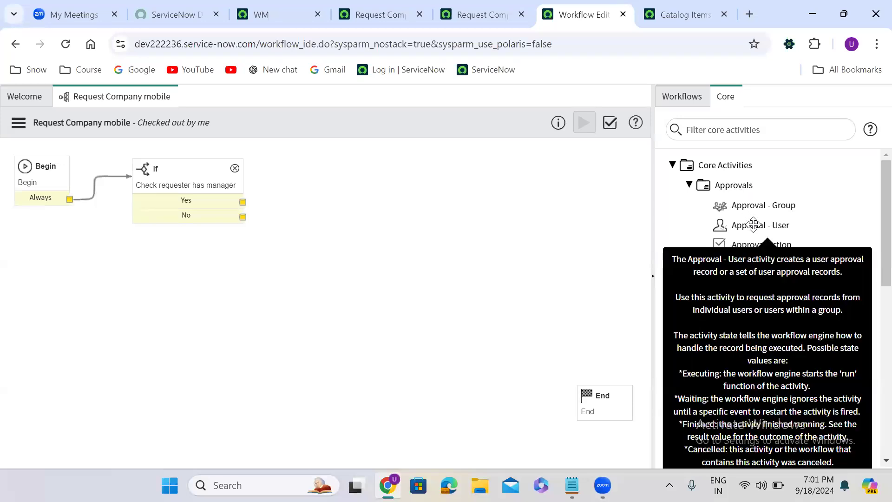
{"action": "left_click_drag", "start_coordinate": [753, 224], "coordinate": [352, 166]}
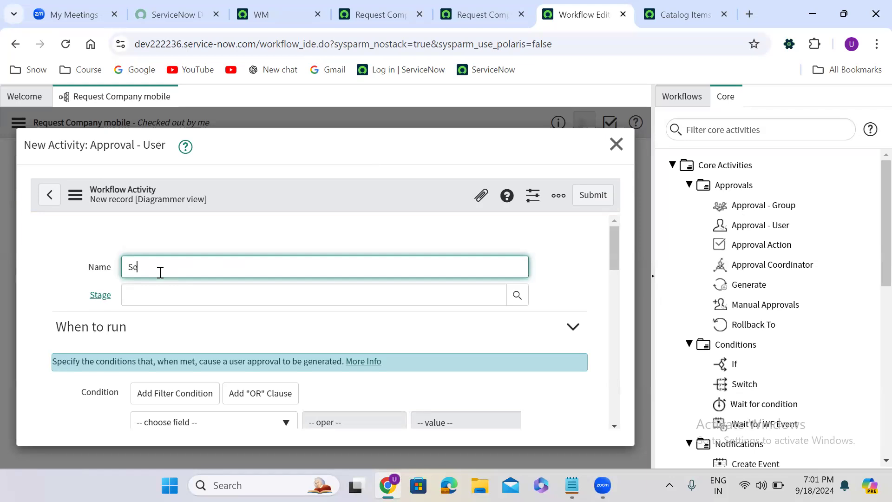
{"action": "type", "text": "d app"}
{"action": "type", "text": "roval to manager"}
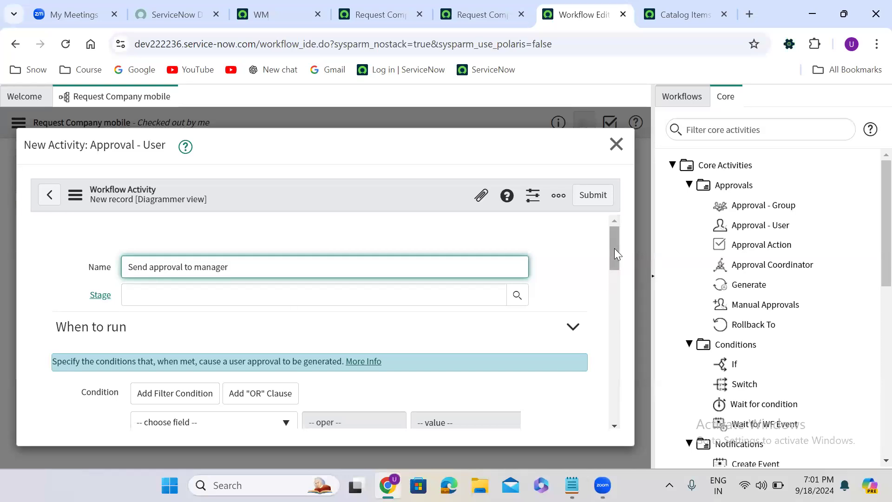
- Try adding a specific user as approver, then remove that user and relock the Users field
{"action": "left_click_drag", "start_coordinate": [614, 249], "coordinate": [620, 320]}
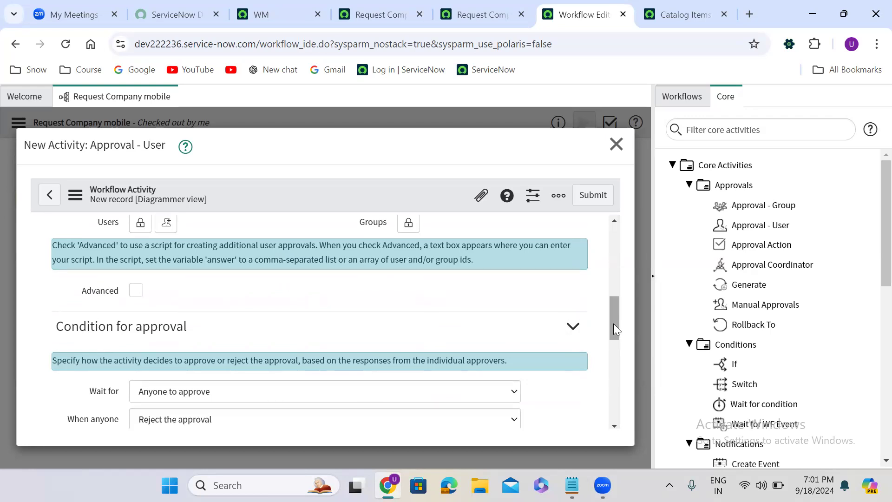
{"action": "left_click_drag", "start_coordinate": [613, 324], "coordinate": [611, 303]}
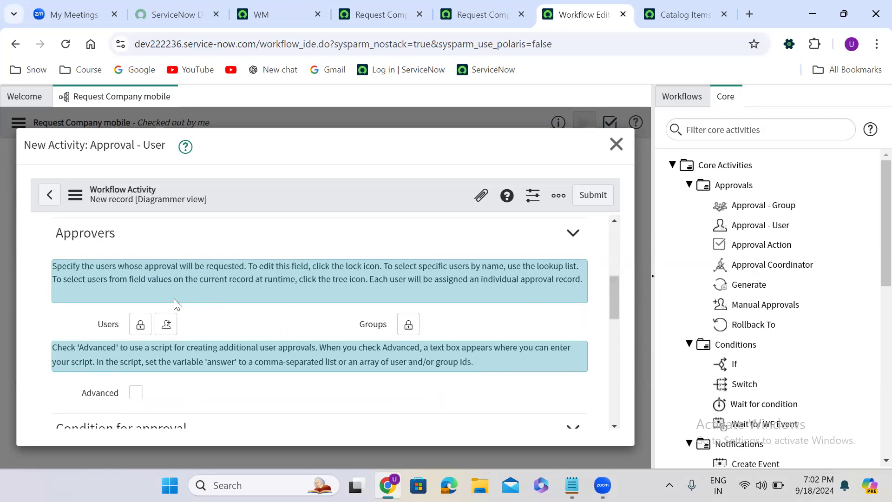
{"action": "left_click", "coordinate": [145, 330]}
{"action": "left_click", "coordinate": [241, 327]}
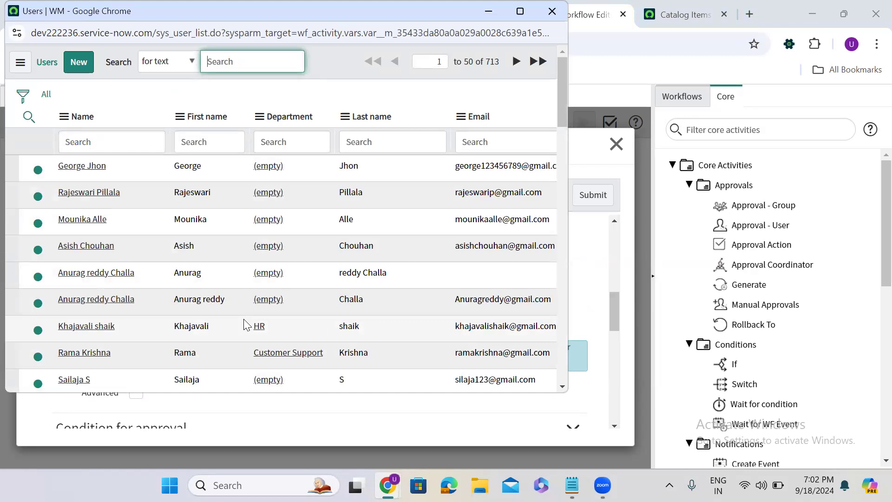
{"action": "left_click", "coordinate": [94, 221]}
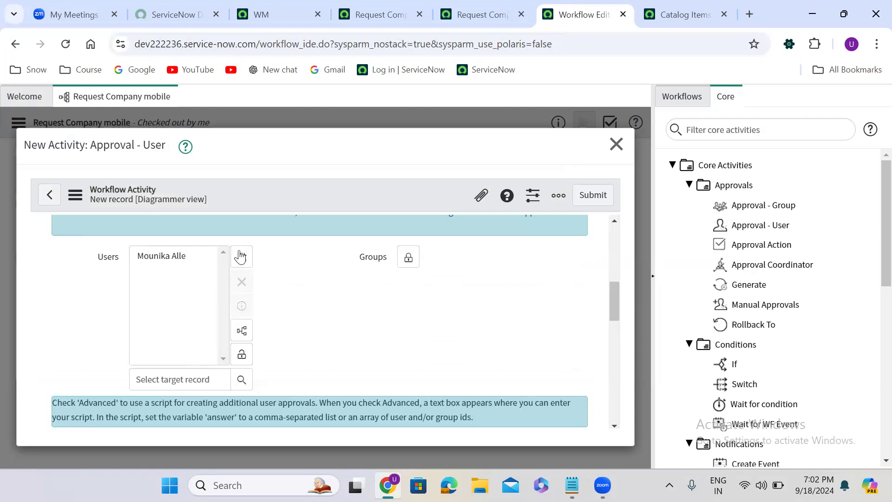
{"action": "left_click", "coordinate": [188, 256]}
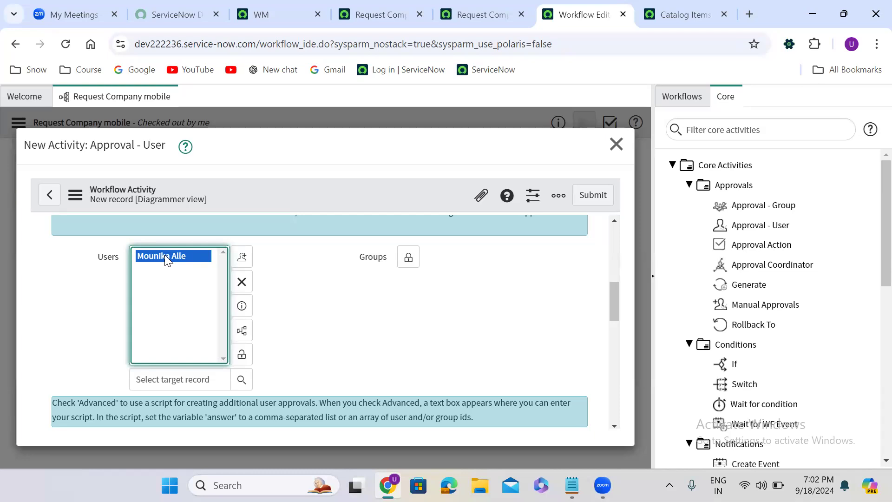
{"action": "left_click", "coordinate": [242, 284]}
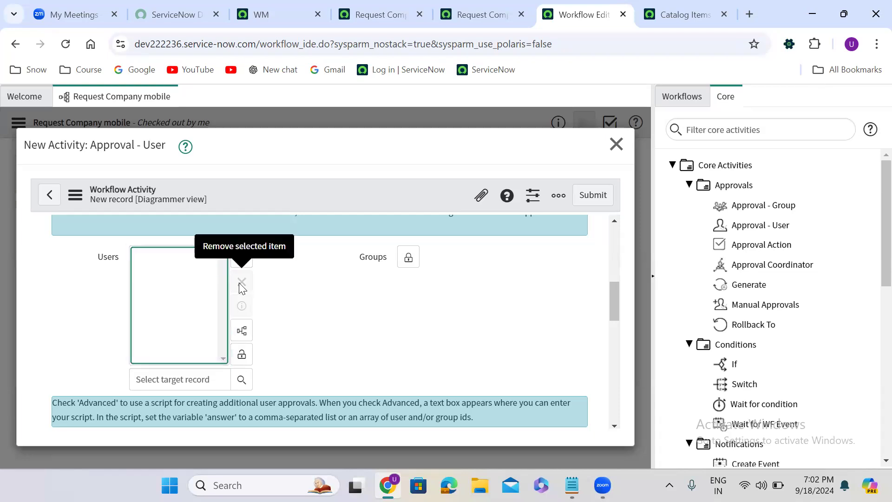
{"action": "left_click", "coordinate": [242, 354]}
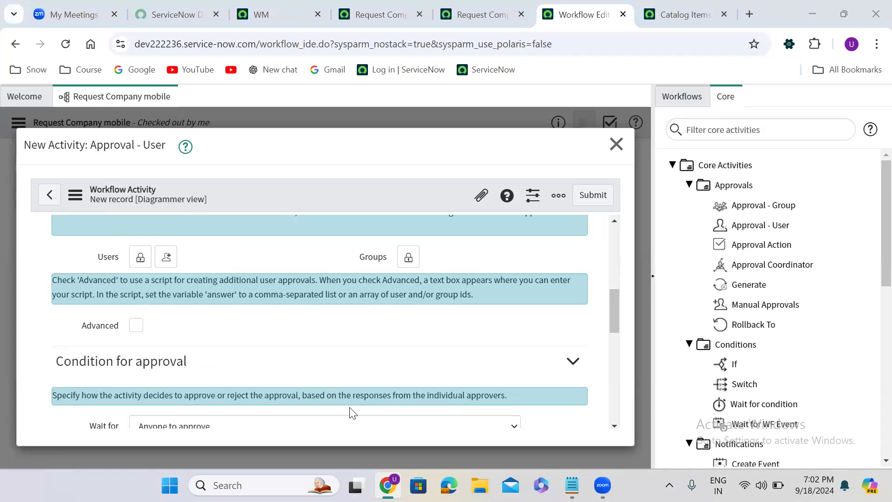
- Open the approver group lookup and close it without choosing a group
{"action": "left_click", "coordinate": [255, 263]}
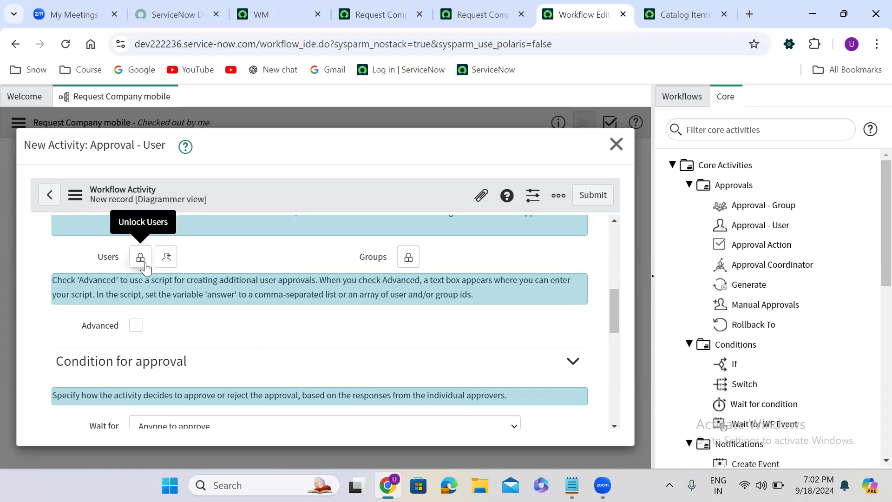
{"action": "left_click", "coordinate": [411, 261]}
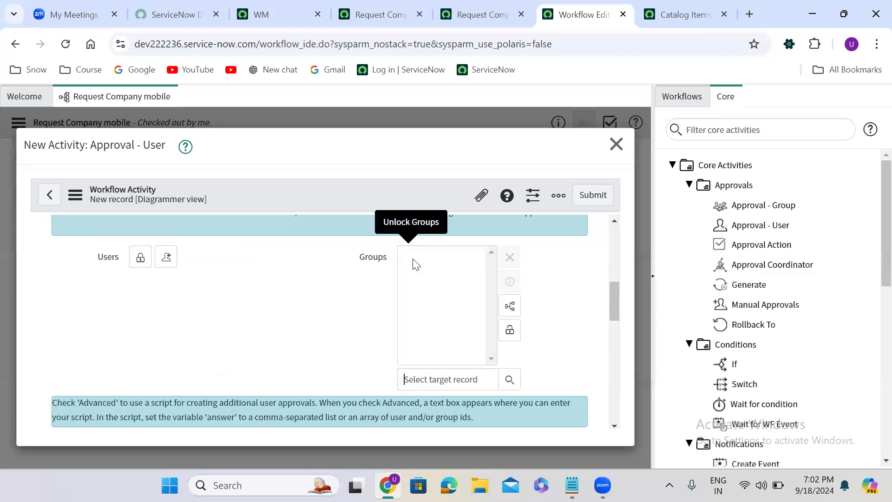
{"action": "left_click", "coordinate": [510, 379]}
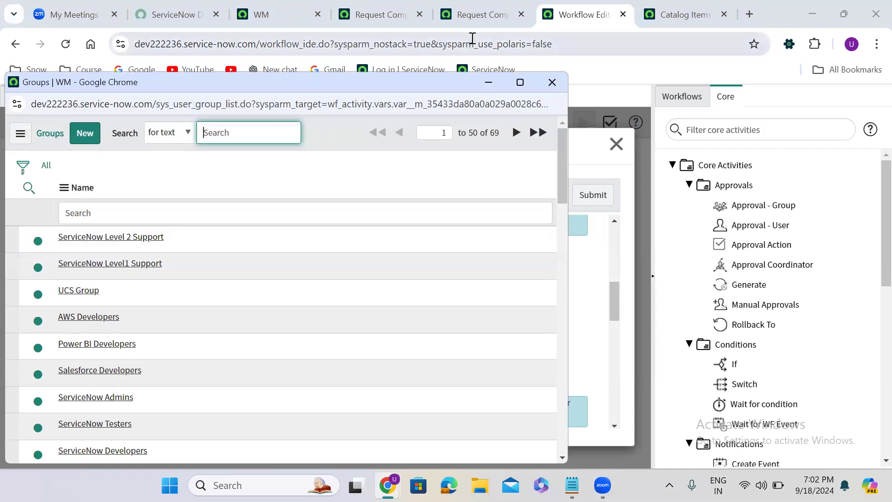
{"action": "left_click", "coordinate": [551, 89]}
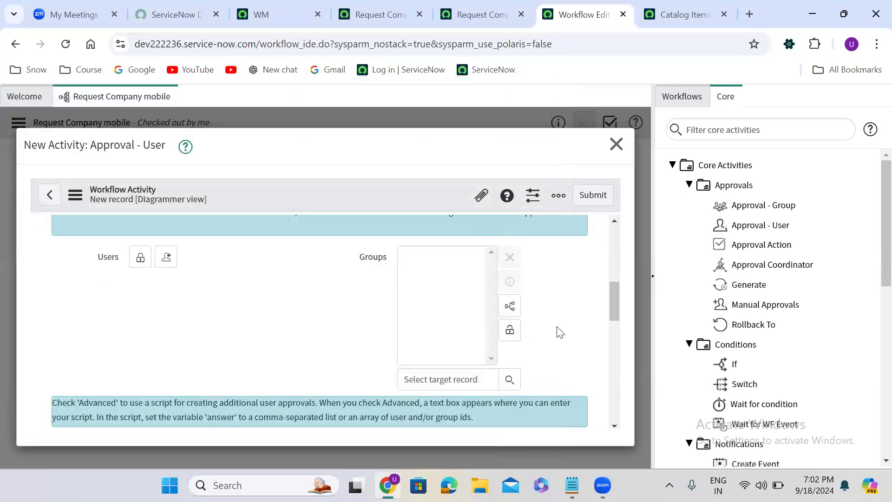
{"action": "left_click", "coordinate": [509, 330]}
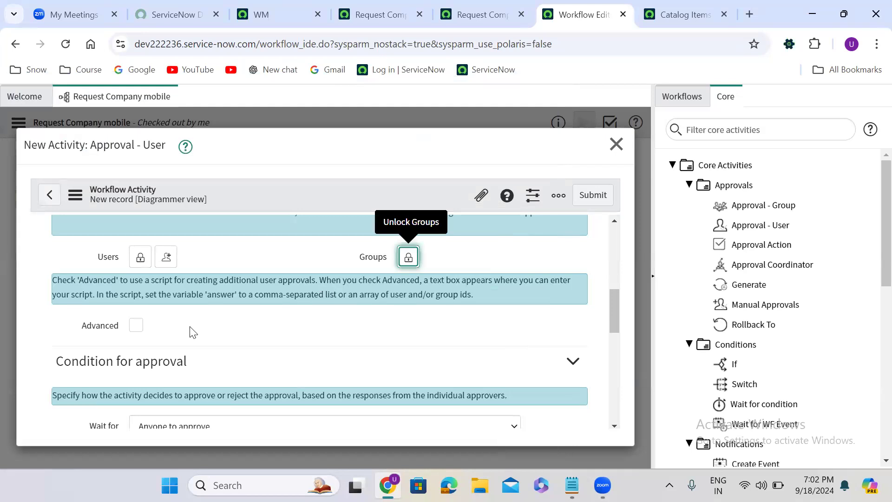
- Enable Advanced and uncomment the answer = [] and answer.push('id1') lines in the approvers script
{"action": "left_click", "coordinate": [137, 328]}
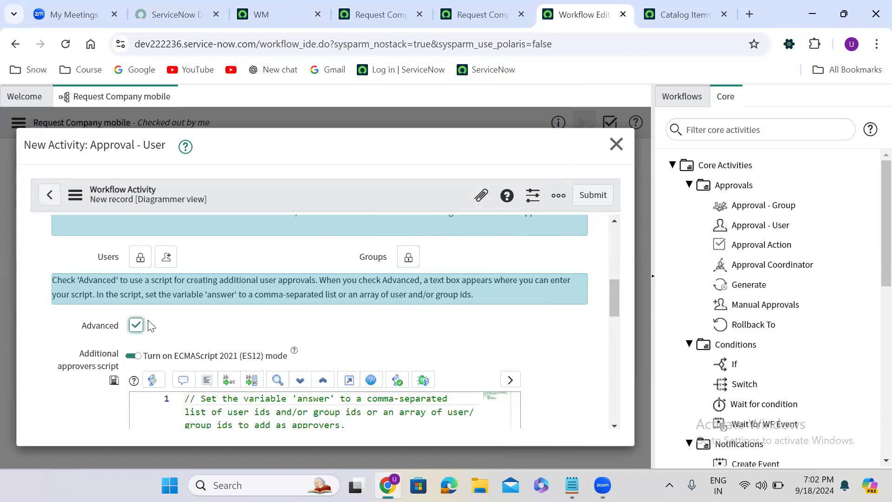
{"action": "scroll", "coordinate": [273, 308], "scroll_direction": "down", "scroll_amount": 4}
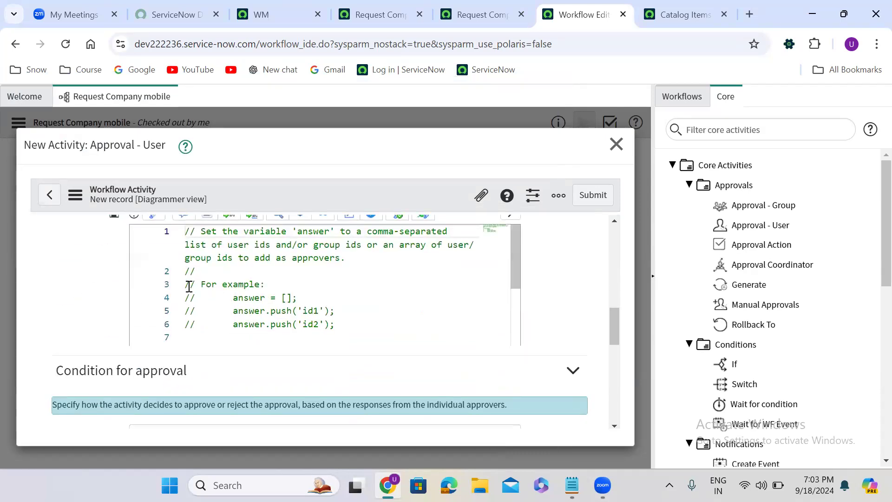
{"action": "left_click_drag", "start_coordinate": [186, 298], "coordinate": [338, 310]}
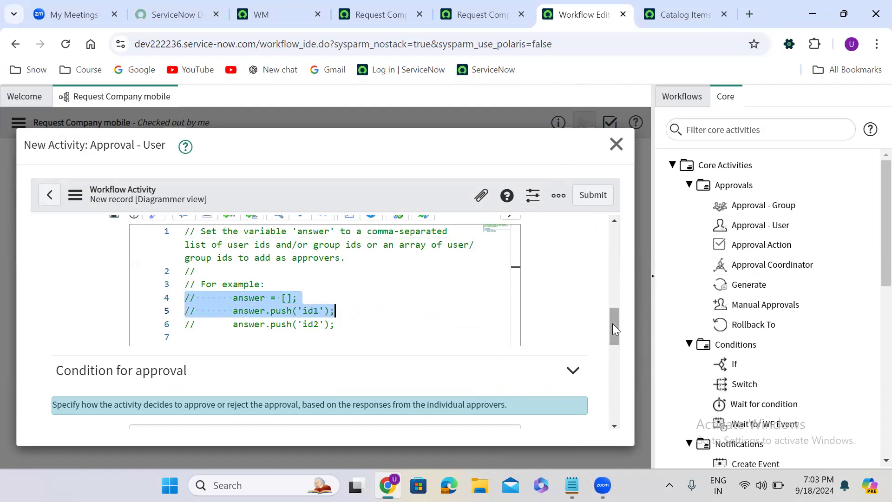
{"action": "left_click_drag", "start_coordinate": [612, 322], "coordinate": [611, 317]}
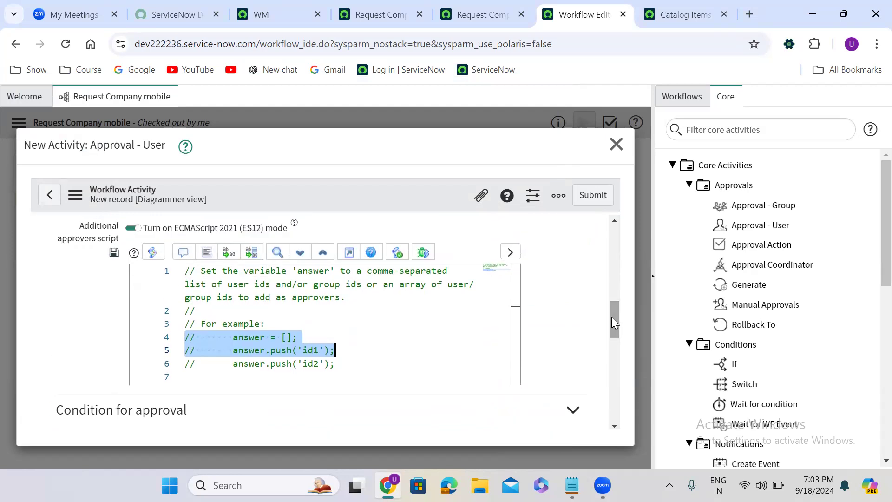
{"action": "left_click", "coordinate": [348, 252]}
{"action": "left_click_drag", "start_coordinate": [241, 269], "coordinate": [86, 256]}
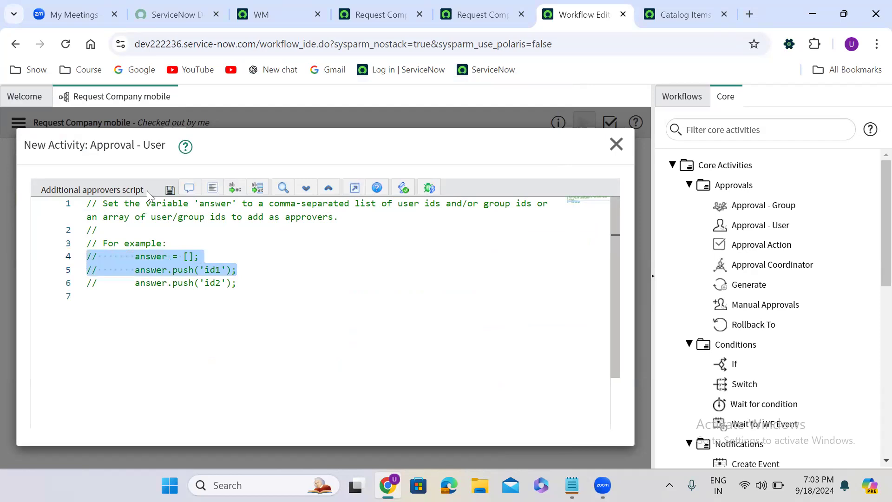
{"action": "left_click", "coordinate": [188, 192]}
{"action": "left_click", "coordinate": [255, 253]}
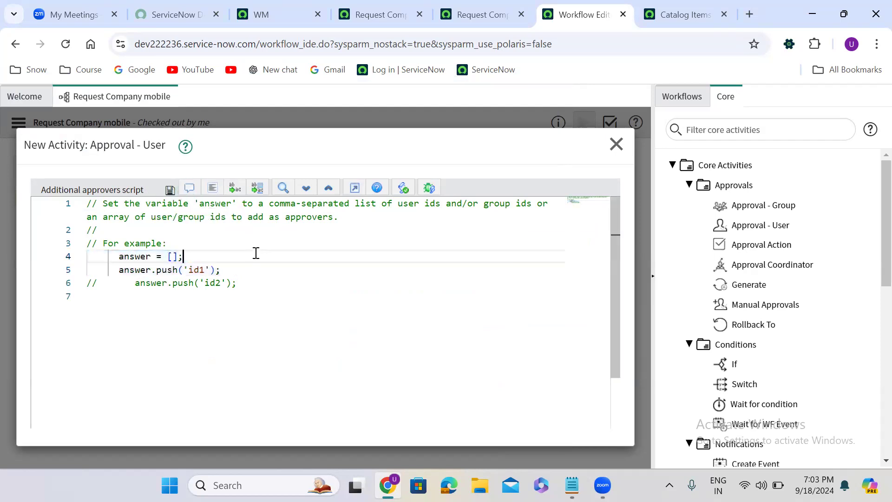
- Replace 'id1' in the first approver push line with current.variables.requested_for.manager
{"action": "left_click_drag", "start_coordinate": [185, 270], "coordinate": [212, 269]}
{"action": "key", "text": "BackSpace"}
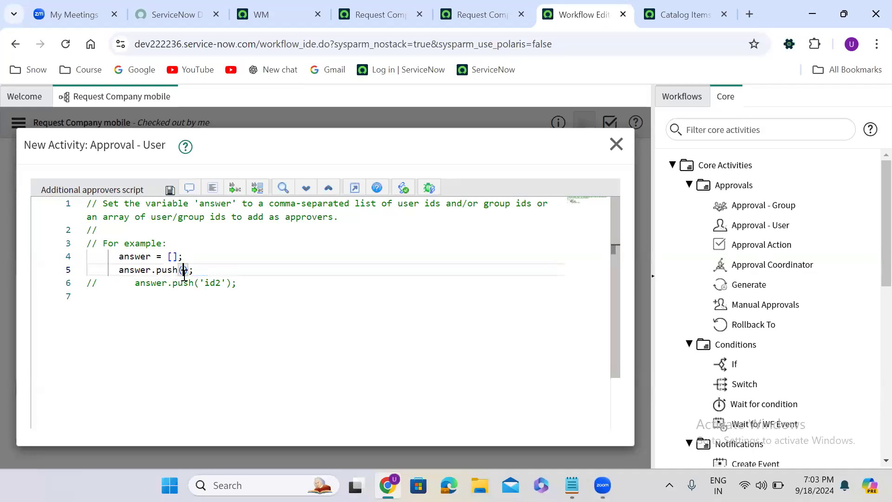
{"action": "type", "text": "curre"}
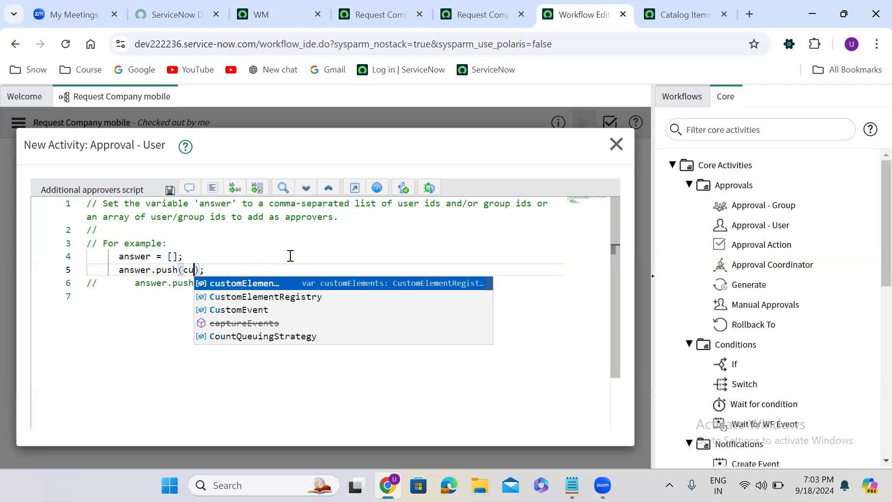
{"action": "type", "text": "nt."}
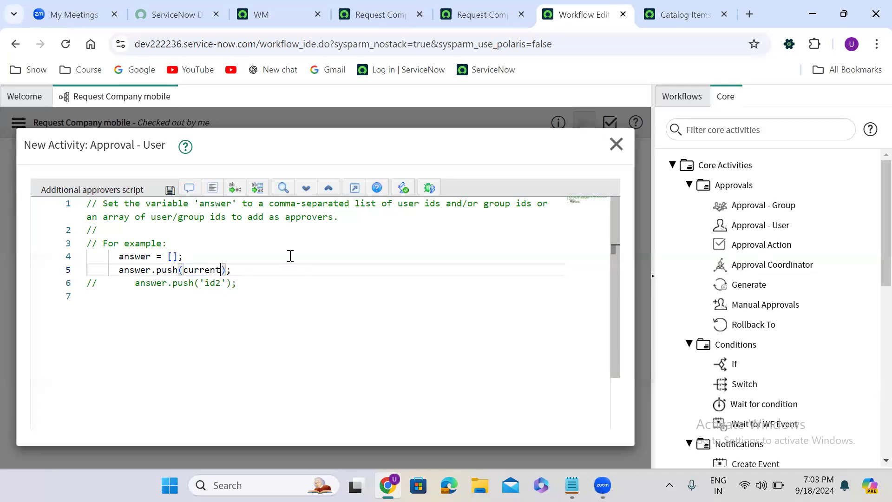
{"action": "type", "text": "variabl"}
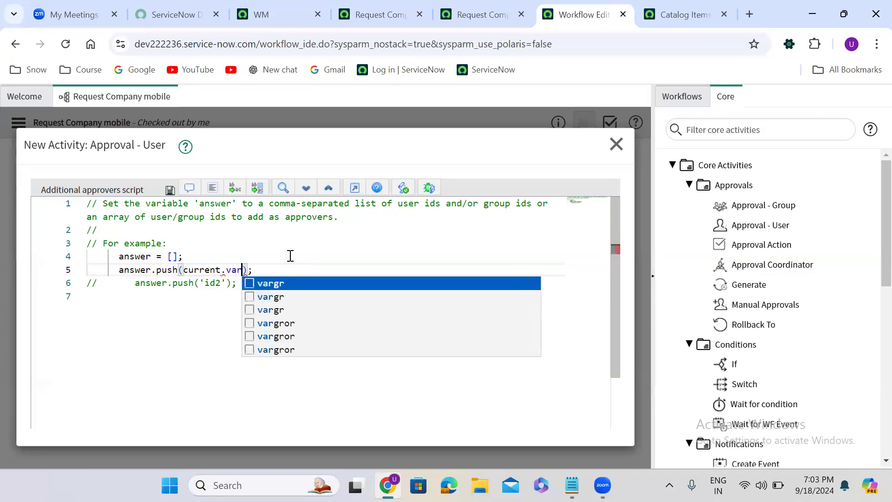
{"action": "type", "text": "es.r"}
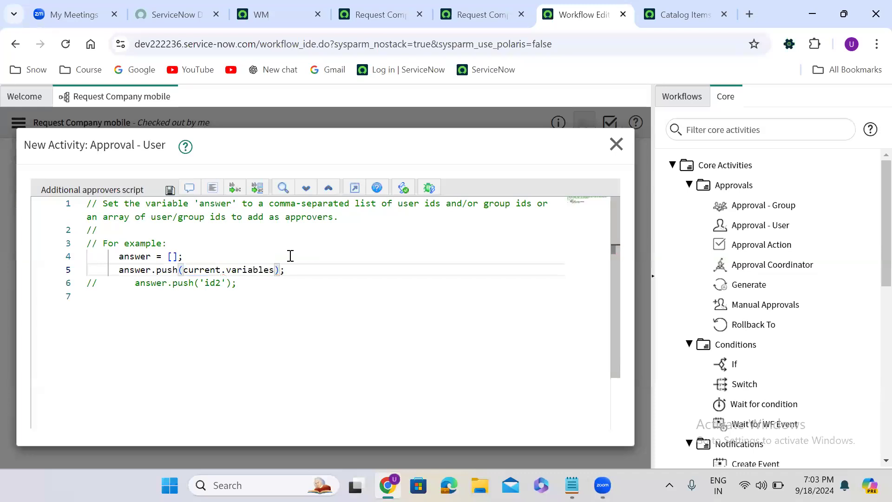
{"action": "type", "text": "equested_b"}
{"action": "key", "text": "BackSpace"}
{"action": "type", "text": "for."}
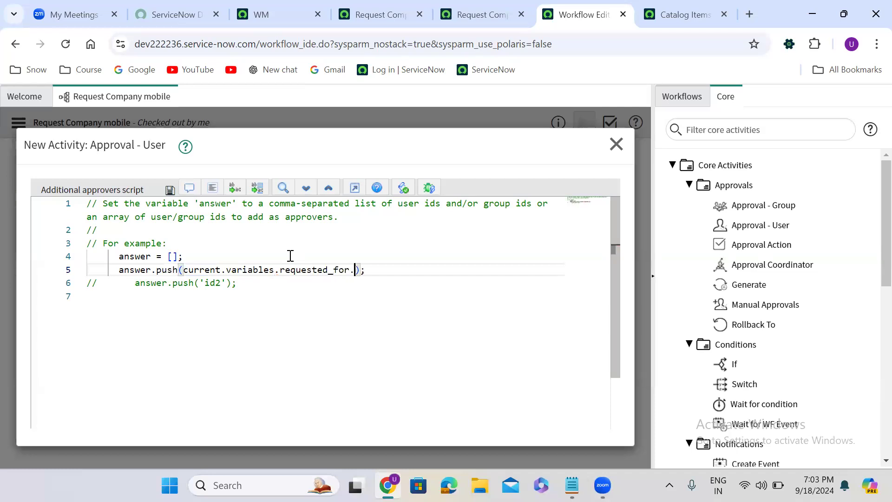
{"action": "type", "text": "manager"}
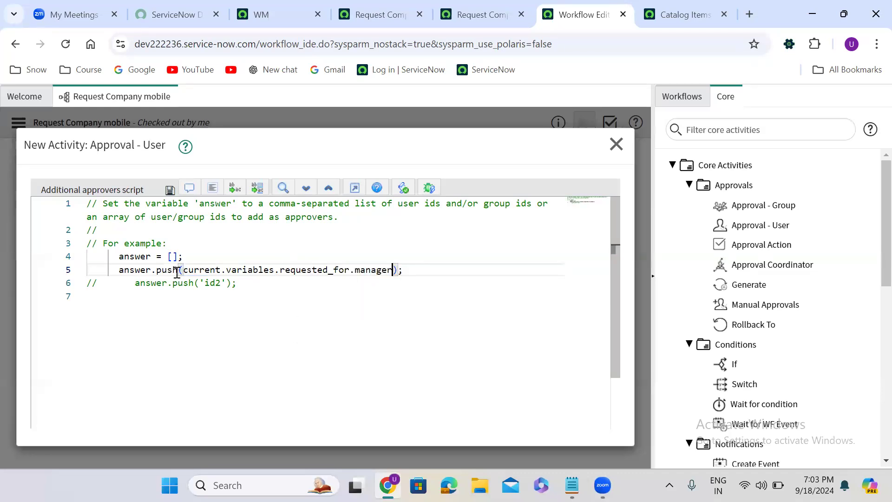
- Duplicate the approver push line three times and reformat the script
{"action": "left_click_drag", "start_coordinate": [184, 271], "coordinate": [113, 272]}
{"action": "key", "text": "ctrl+c"}
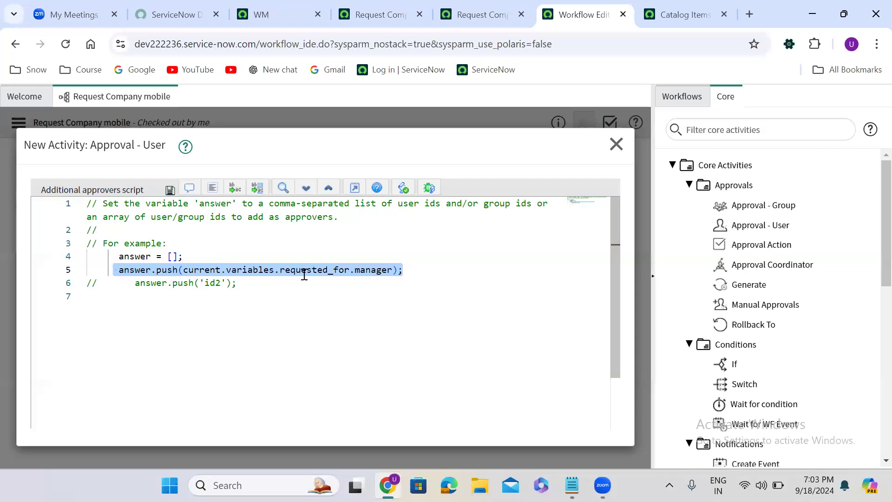
{"action": "left_click", "coordinate": [415, 271]}
{"action": "key", "text": "Return"}
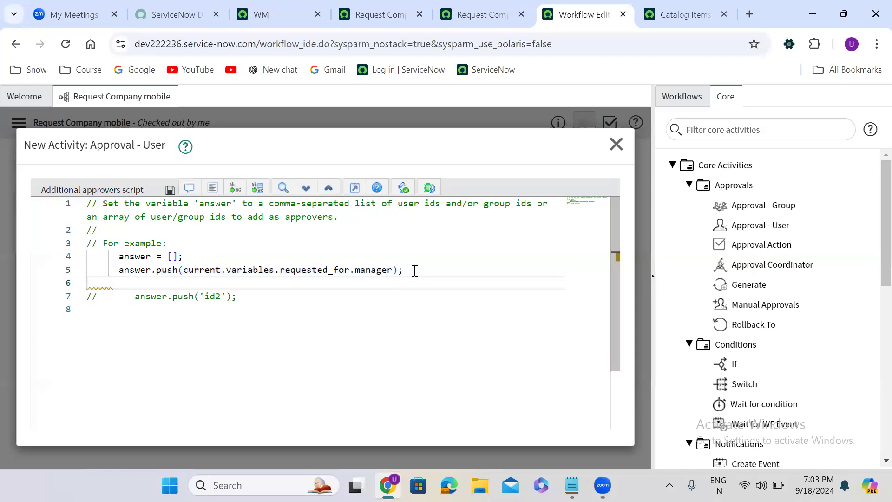
{"action": "key", "text": "ctrl+v"}
{"action": "key", "text": "Return"}
{"action": "key", "text": "ctrl+v"}
{"action": "key", "text": "Return"}
{"action": "key", "text": "ctrl+v"}
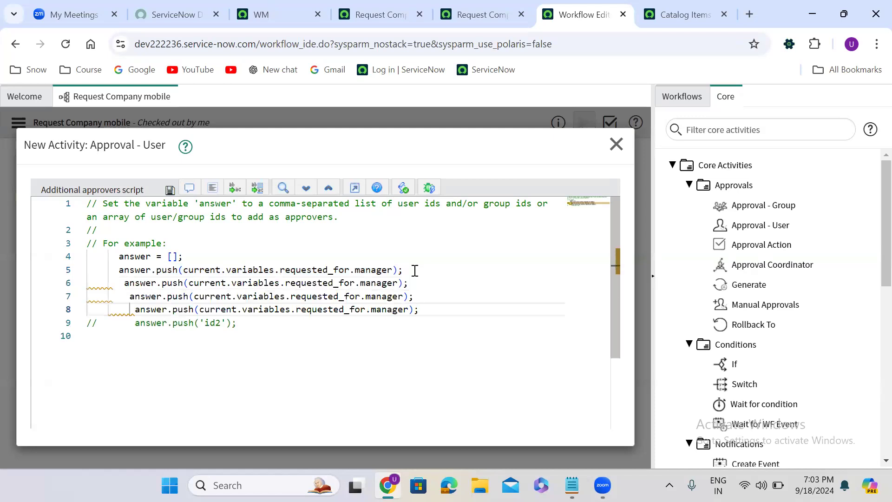
{"action": "left_click", "coordinate": [211, 188]}
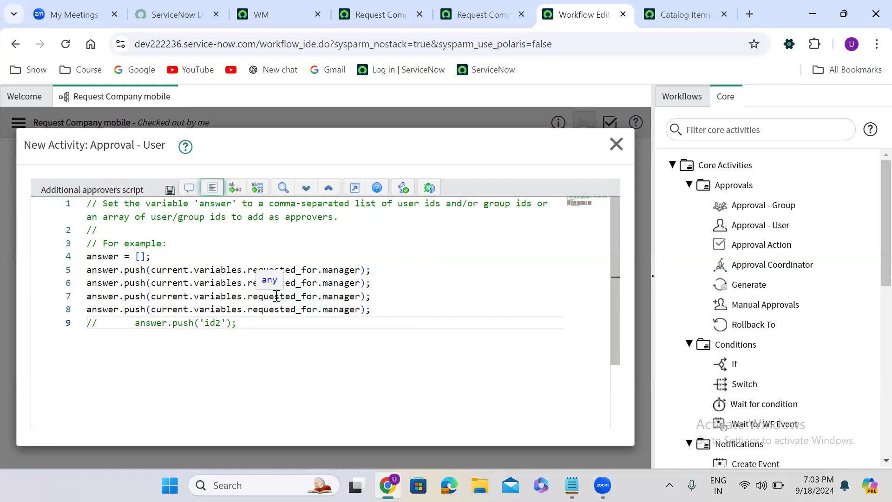
- Change the second push line to current.variables.requested_by.manager and delete the two extra duplicate lines
{"action": "double_click", "coordinate": [304, 282]}
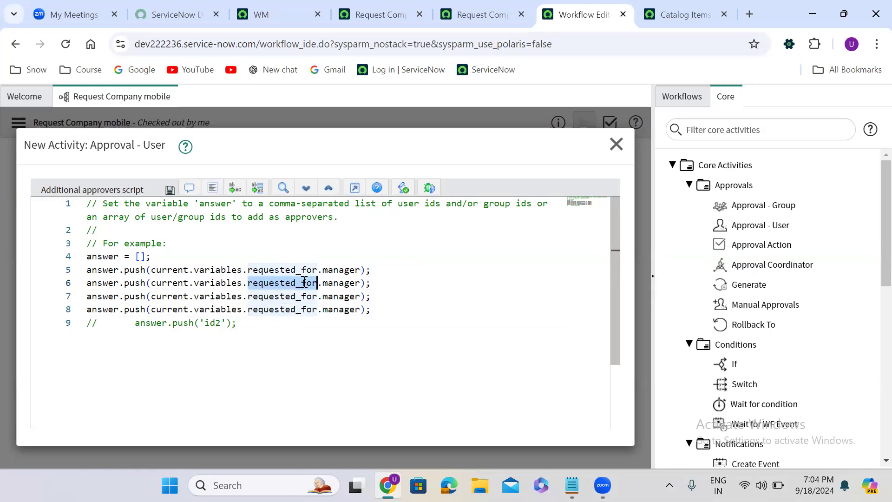
{"action": "type", "text": "requested"}
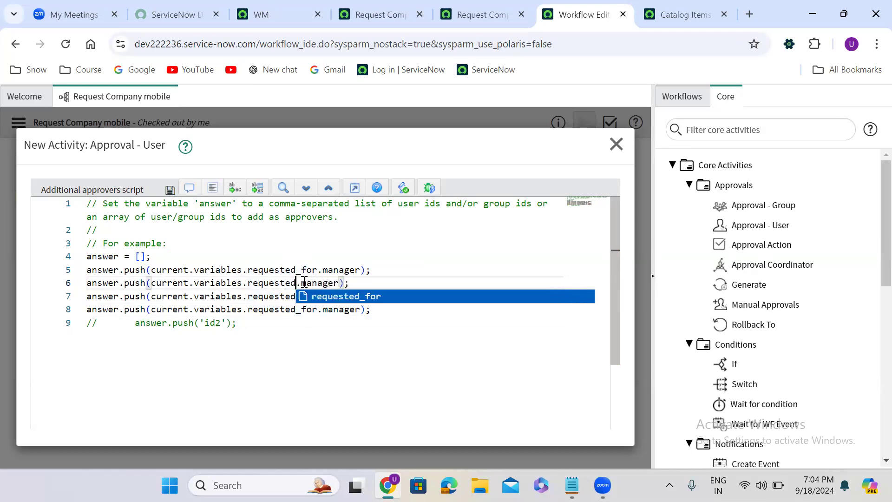
{"action": "type", "text": "_by"}
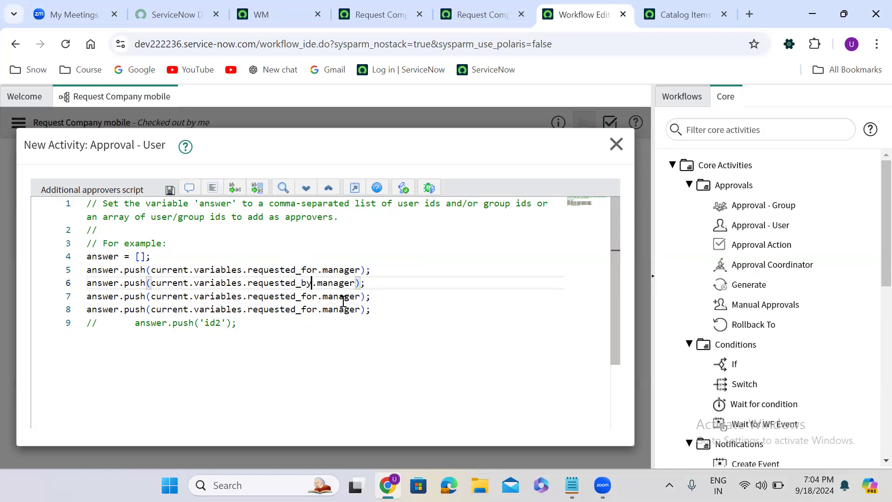
{"action": "left_click_drag", "start_coordinate": [375, 310], "coordinate": [73, 298]}
{"action": "key", "text": "BackSpace"}
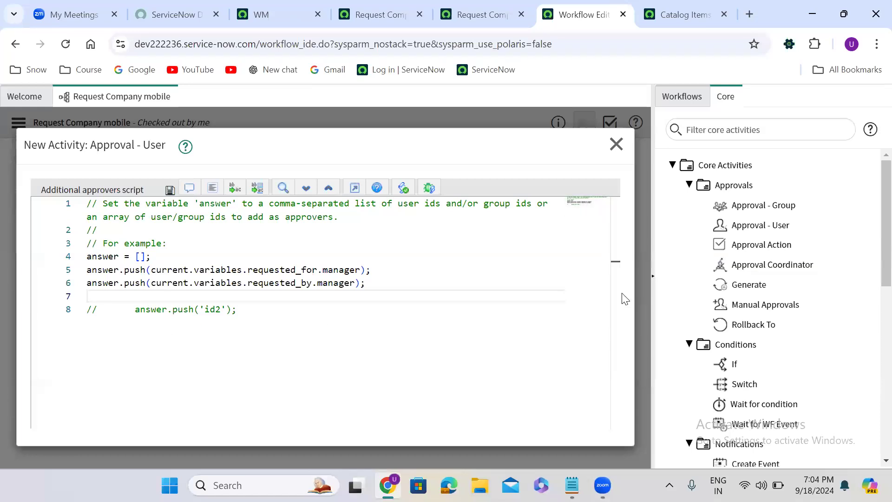
{"action": "left_click_drag", "start_coordinate": [616, 303], "coordinate": [613, 355]}
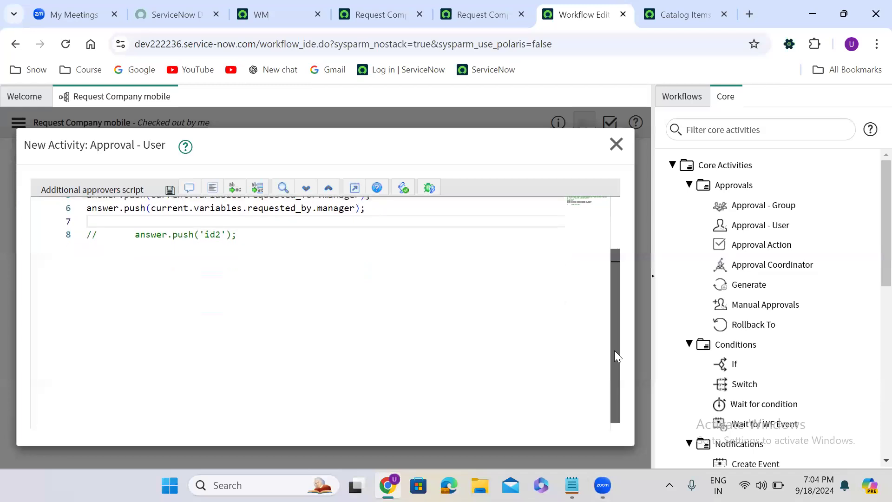
{"action": "left_click", "coordinate": [356, 190]}
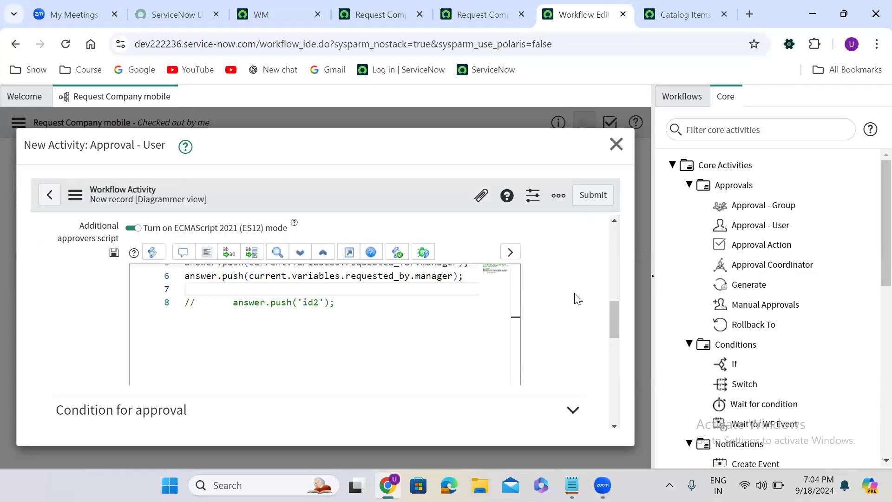
- Try the Wait for options Everyone to approve, Anyone to approve, First response from anyone and Condition based on script
{"action": "scroll", "coordinate": [573, 309], "scroll_direction": "down", "scroll_amount": 1}
{"action": "scroll", "coordinate": [573, 309], "scroll_direction": "down", "scroll_amount": 5}
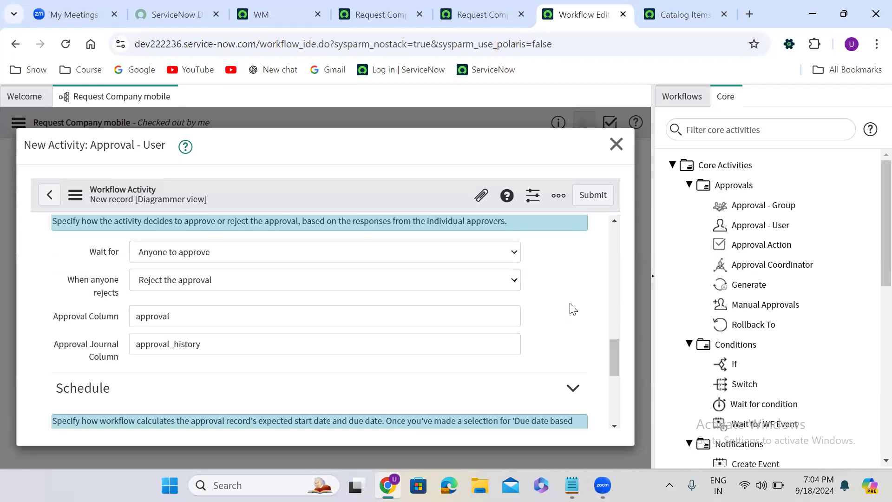
{"action": "scroll", "coordinate": [560, 307], "scroll_direction": "up", "scroll_amount": 2}
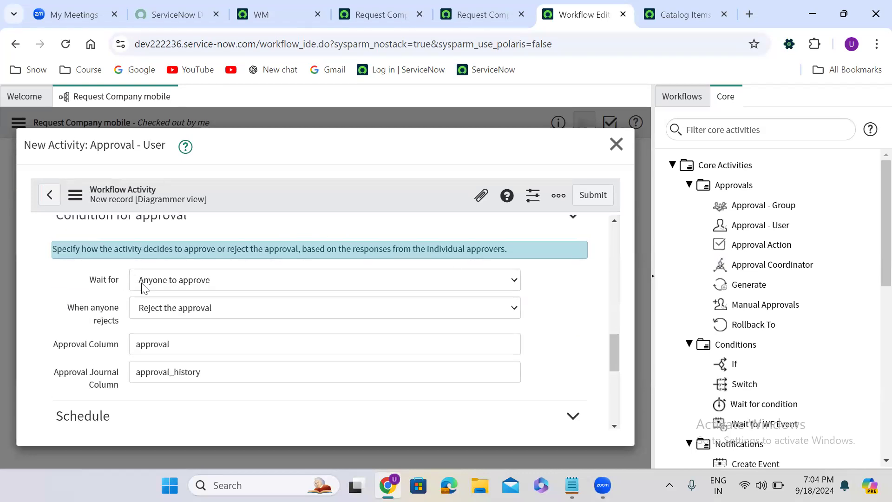
{"action": "left_click", "coordinate": [197, 283]}
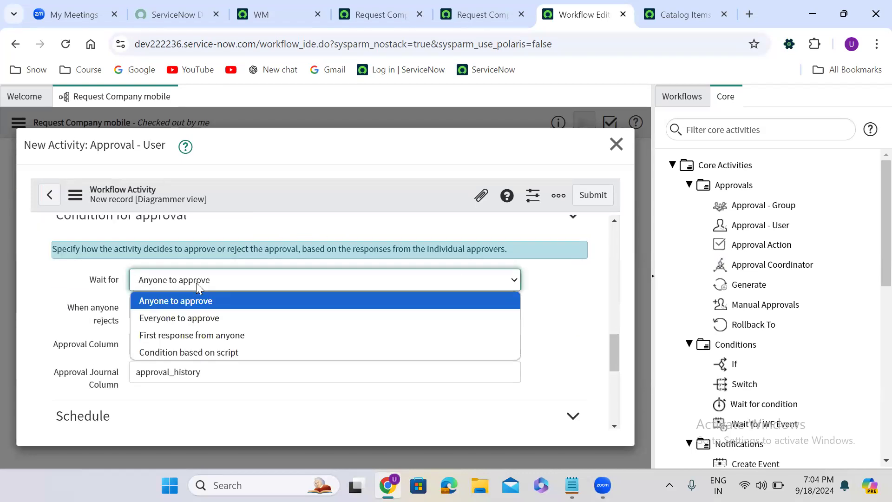
{"action": "left_click", "coordinate": [195, 317]}
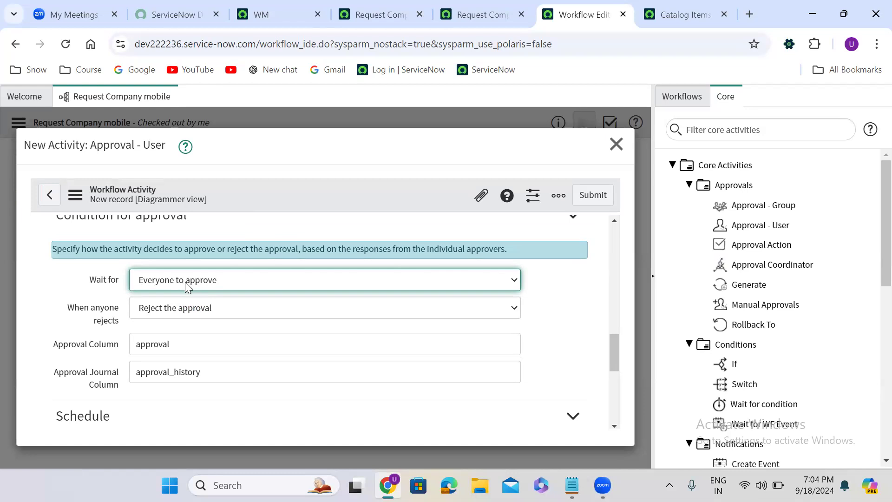
{"action": "left_click", "coordinate": [186, 282]}
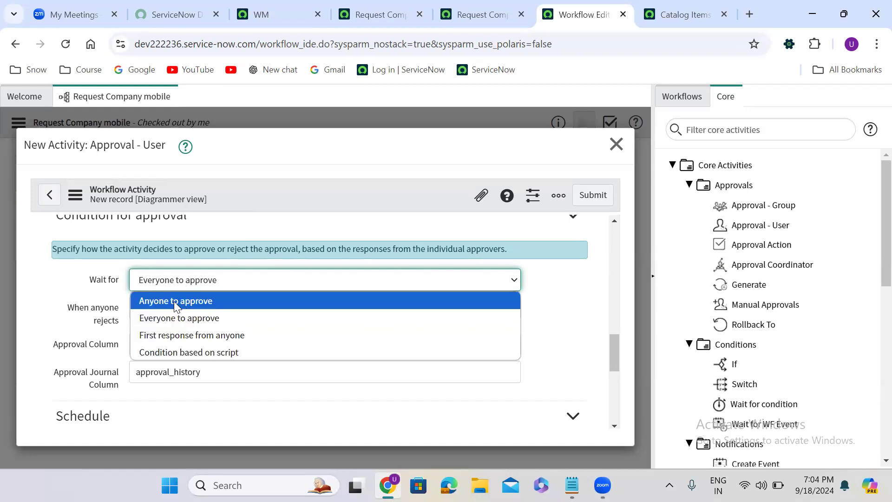
{"action": "left_click", "coordinate": [174, 302]}
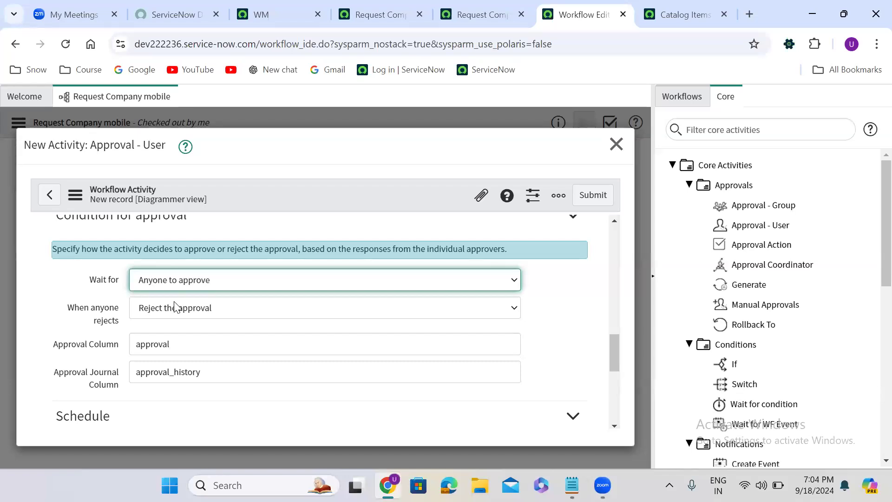
{"action": "left_click", "coordinate": [180, 287]}
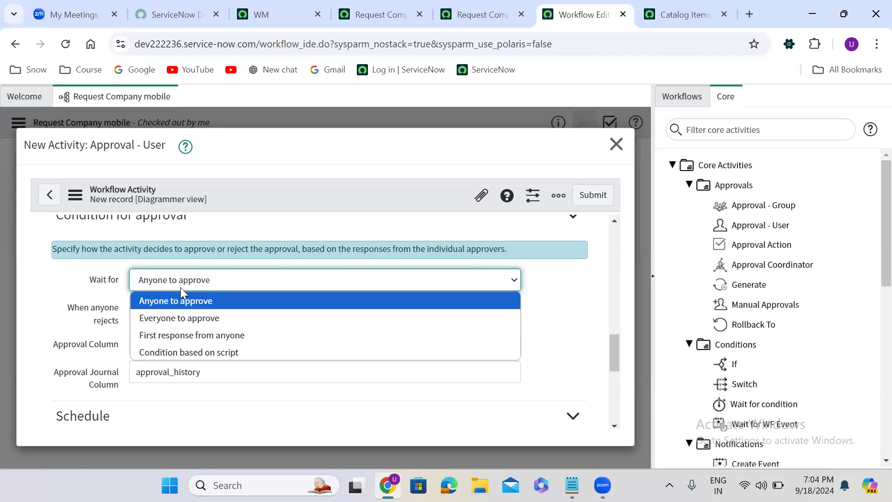
{"action": "left_click", "coordinate": [189, 337]}
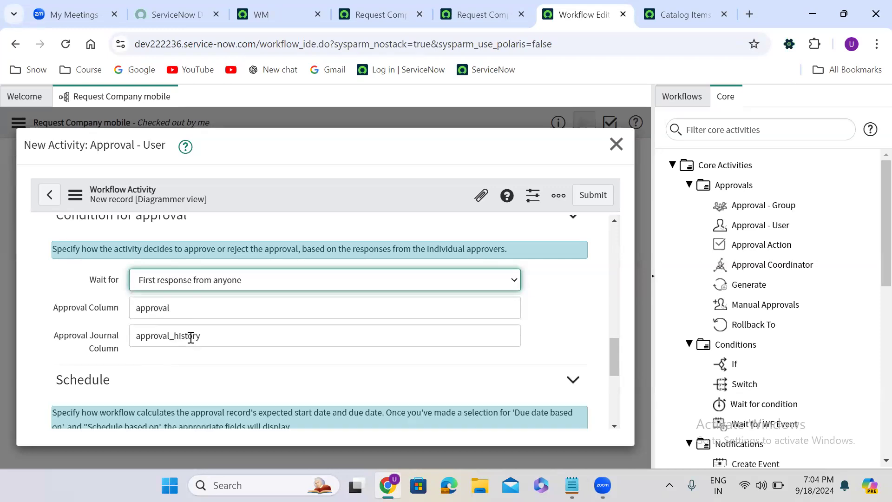
{"action": "left_click", "coordinate": [167, 286]}
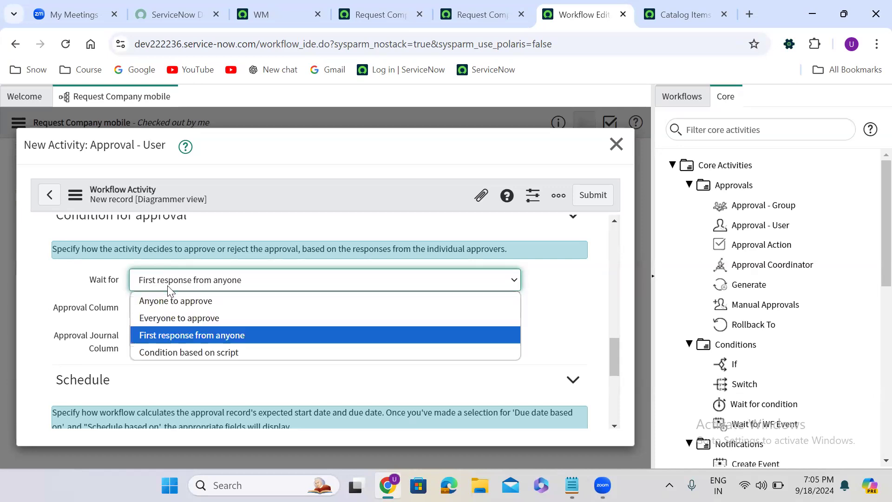
{"action": "left_click", "coordinate": [190, 354]}
{"action": "left_click", "coordinate": [107, 362]}
{"action": "scroll", "coordinate": [107, 362], "scroll_direction": "down", "scroll_amount": 2}
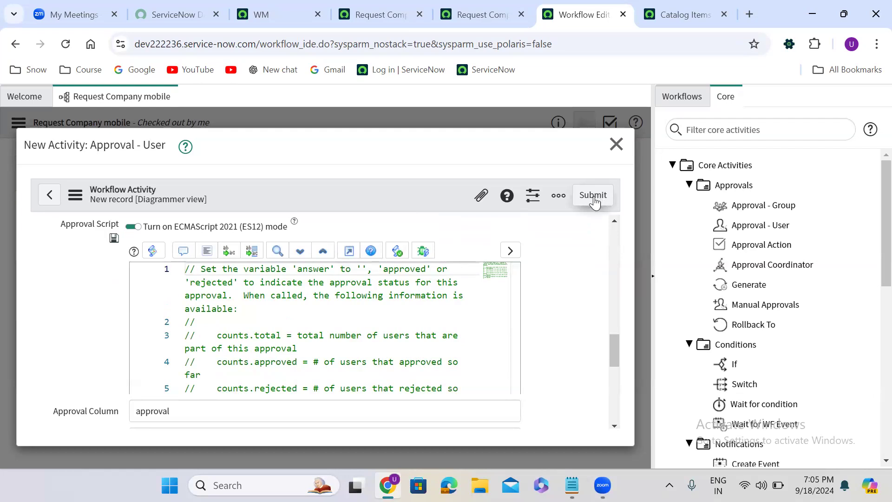
{"action": "scroll", "coordinate": [580, 266], "scroll_direction": "up", "scroll_amount": 2}
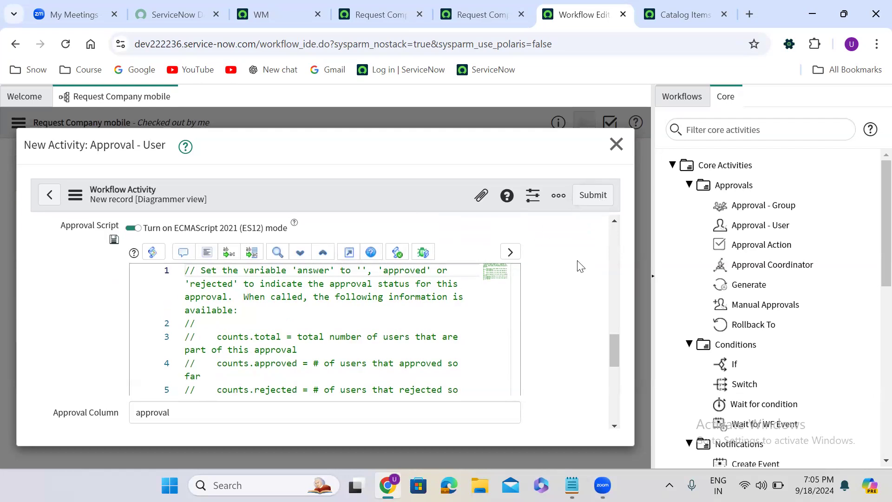
{"action": "left_click", "coordinate": [251, 259]}
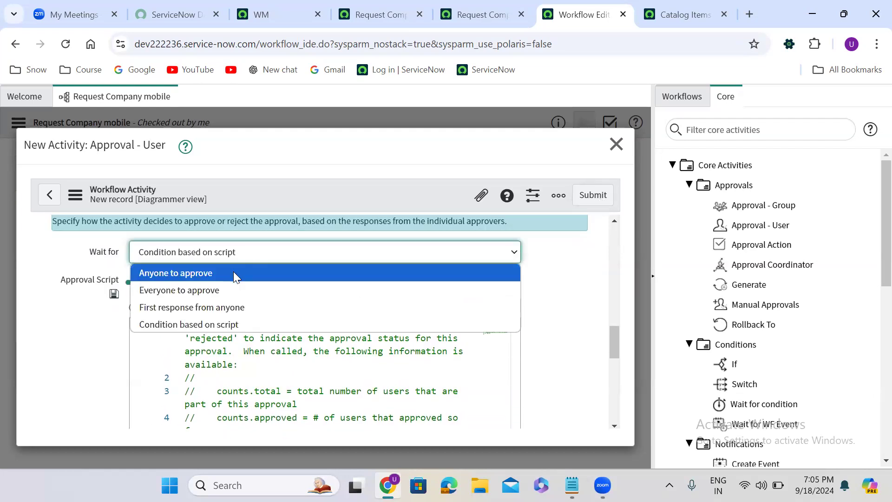
{"action": "left_click", "coordinate": [233, 273]}
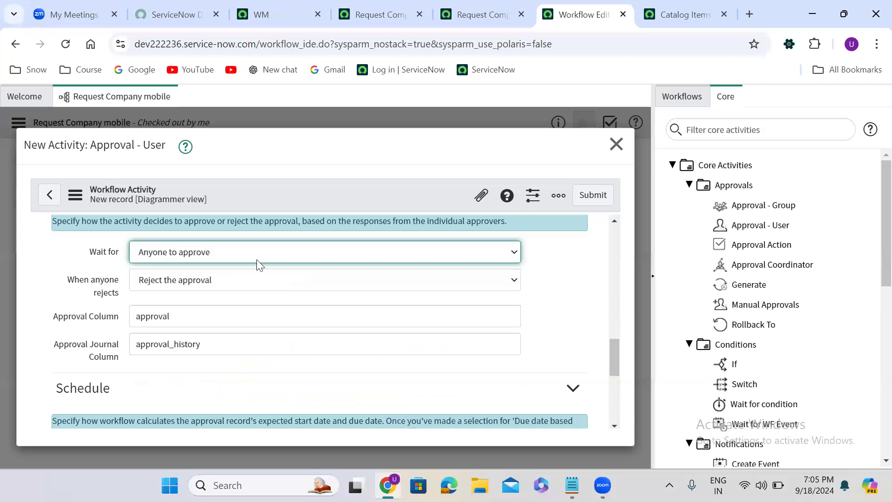
- Set the approval's Wait for condition to Everyone to approve and submit the activity
{"action": "left_click", "coordinate": [229, 253]}
{"action": "left_click", "coordinate": [221, 287]}
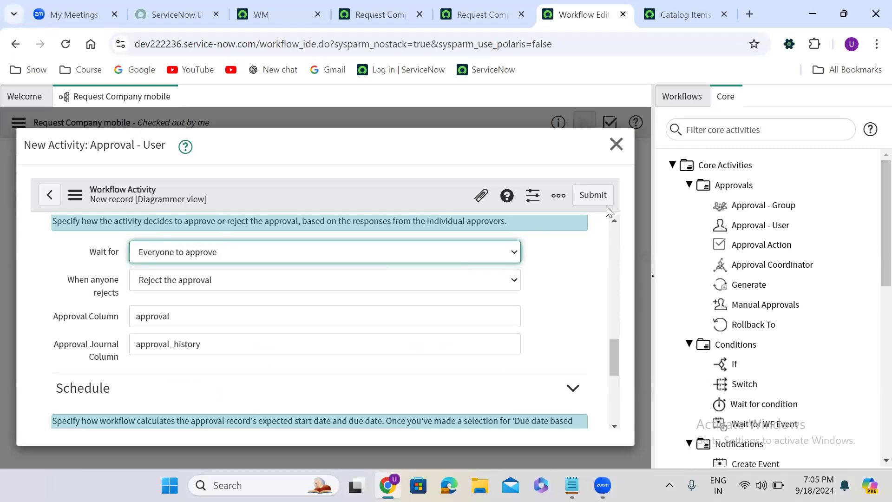
{"action": "left_click", "coordinate": [598, 196]}
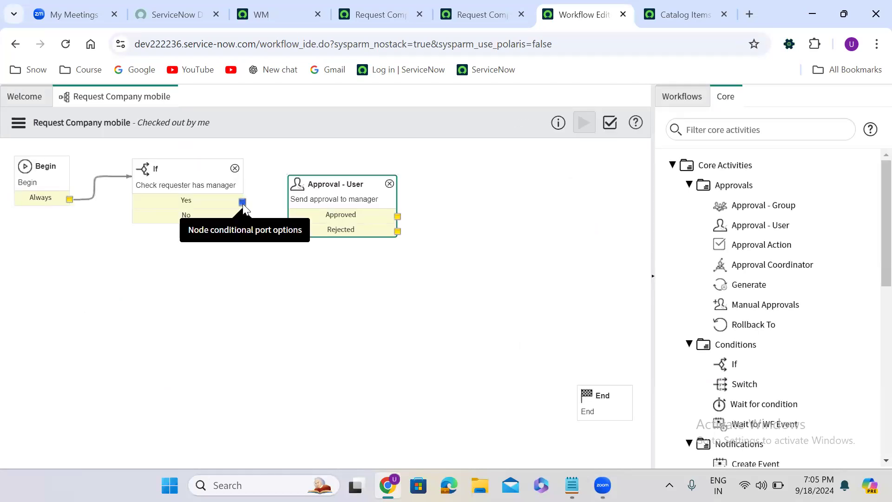
- Connect the If activity's Yes branch to the Send approval to manager activity and move it slightly up
{"action": "left_click_drag", "start_coordinate": [243, 202], "coordinate": [299, 209]}
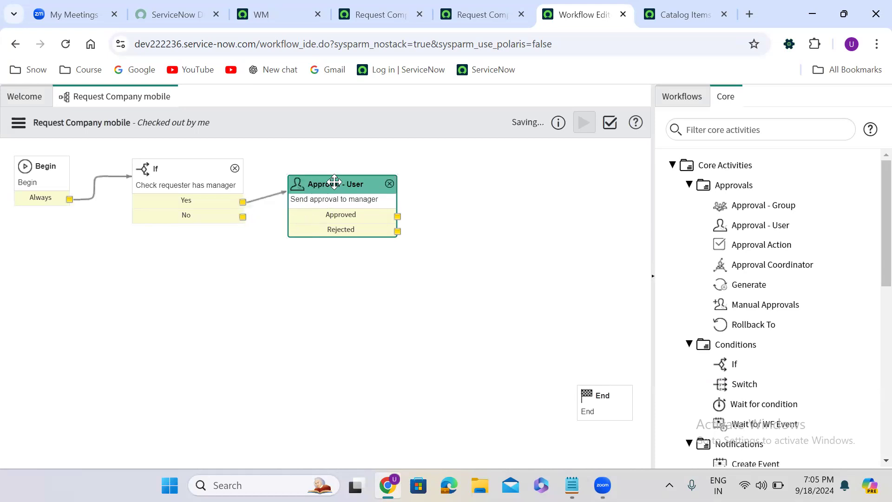
{"action": "left_click_drag", "start_coordinate": [336, 182], "coordinate": [329, 166]}
{"action": "left_click_drag", "start_coordinate": [393, 200], "coordinate": [476, 174]}
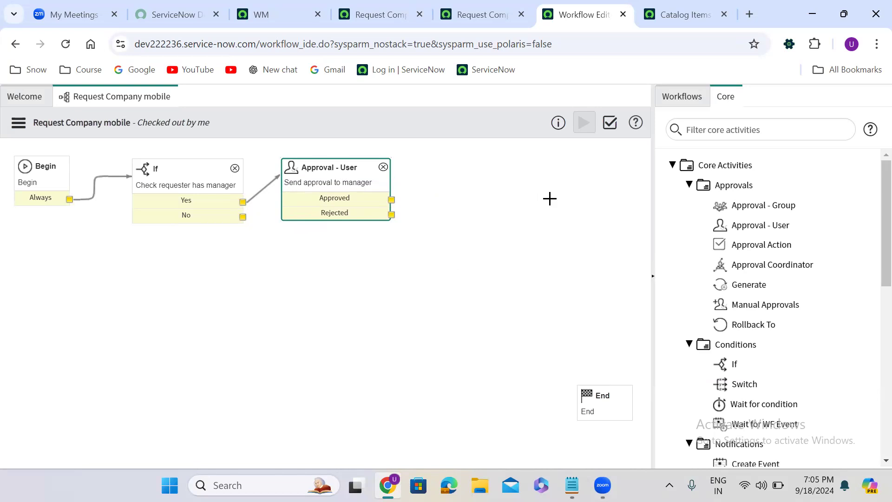
- Filter the core activities for cata and add a Catalog Task activity to the workflow canvas
{"action": "left_click", "coordinate": [728, 131]}
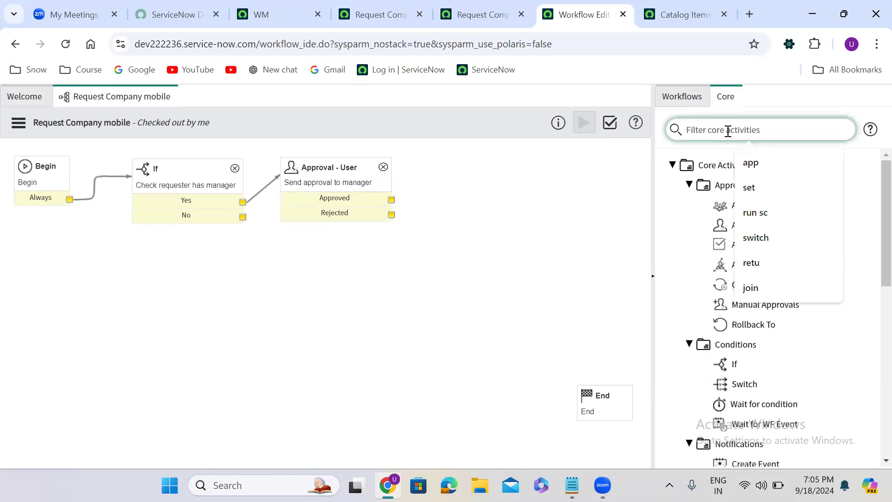
{"action": "type", "text": "cata"}
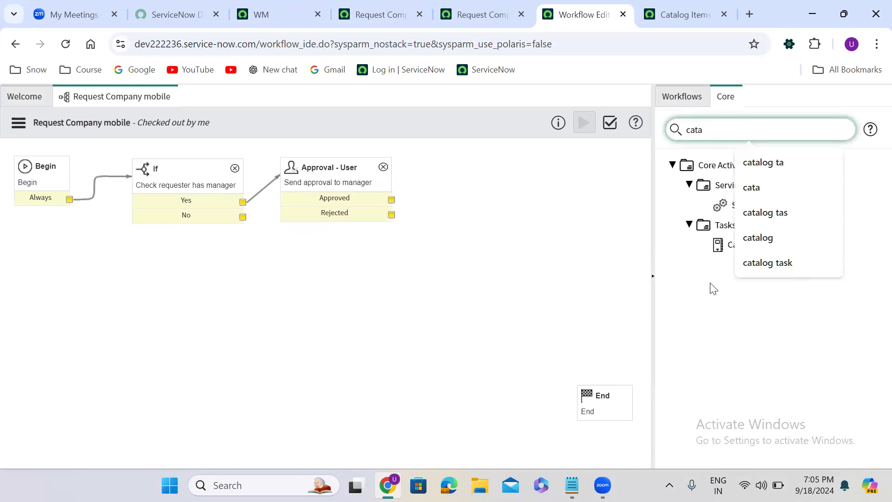
{"action": "left_click", "coordinate": [712, 298]}
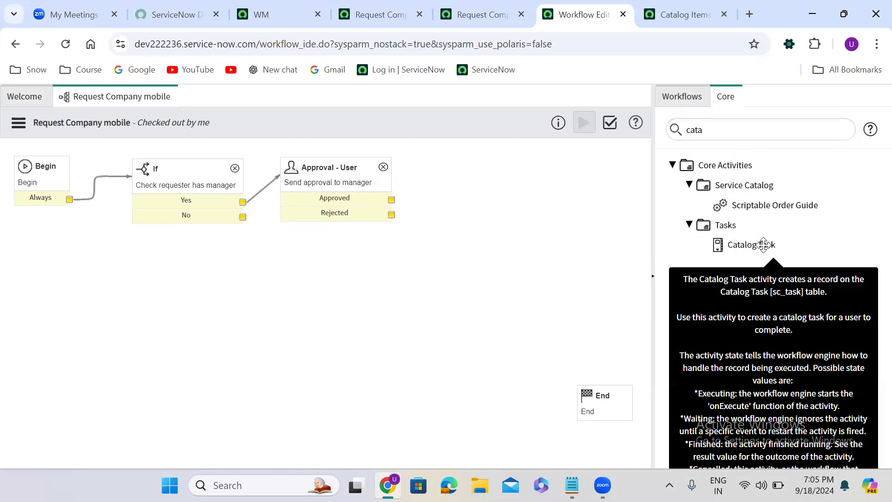
{"action": "left_click_drag", "start_coordinate": [595, 237], "coordinate": [504, 171]}
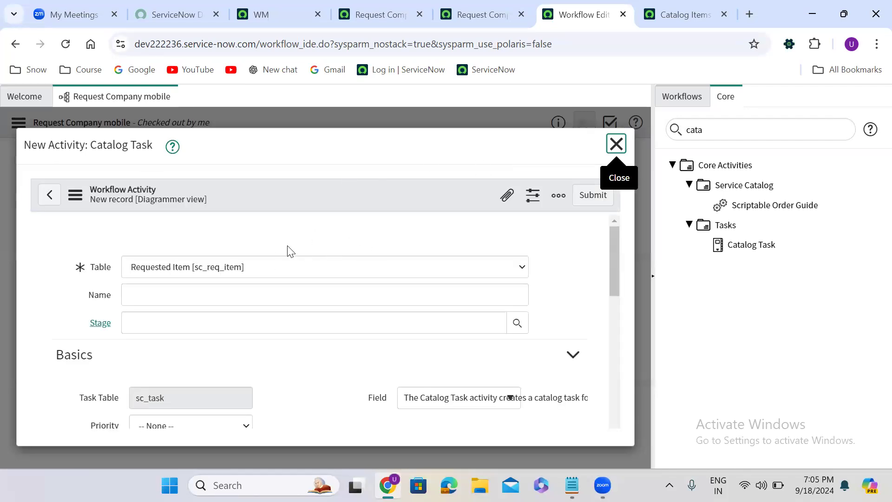
- Name the Catalog Task activity and set its Priority to 1 - Critical
{"action": "left_click", "coordinate": [217, 270]}
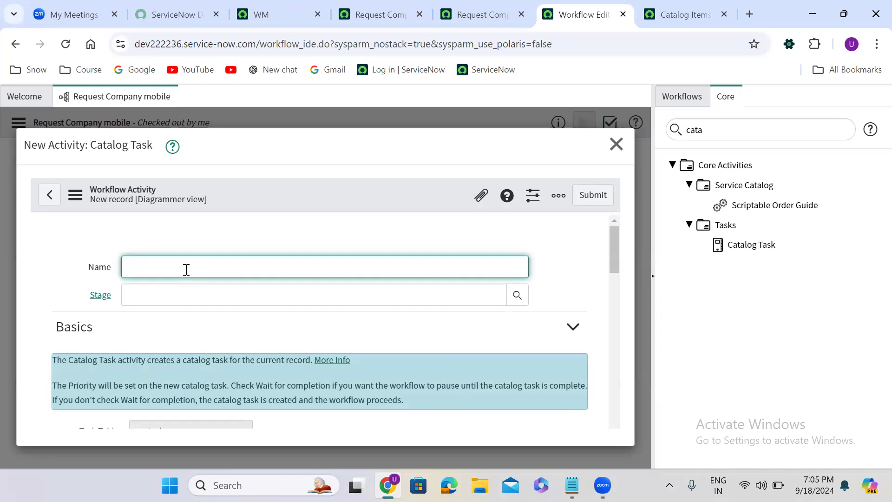
{"action": "type", "text": "Lapta"}
{"action": "key", "text": "BackSpace"}
{"action": "key", "text": "BackSpace"}
{"action": "key", "text": "BackSpace"}
{"action": "type", "text": "que"}
{"action": "left_click_drag", "start_coordinate": [614, 247], "coordinate": [607, 277]}
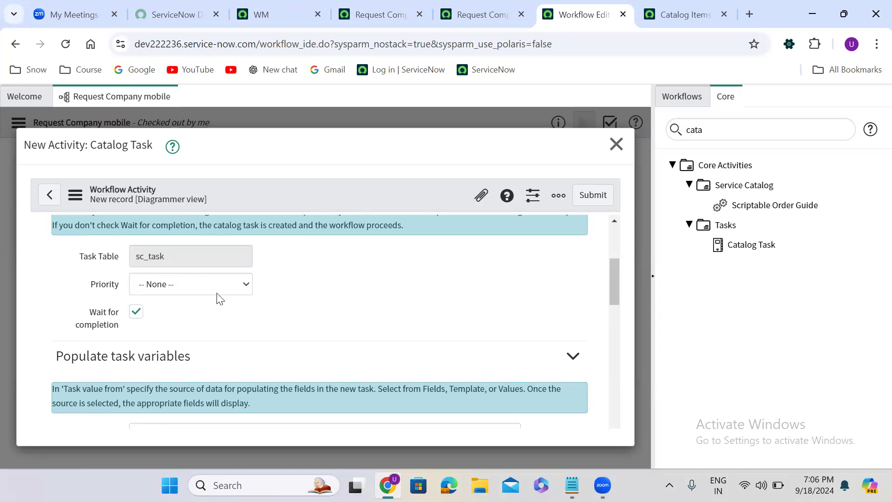
{"action": "left_click", "coordinate": [207, 284]}
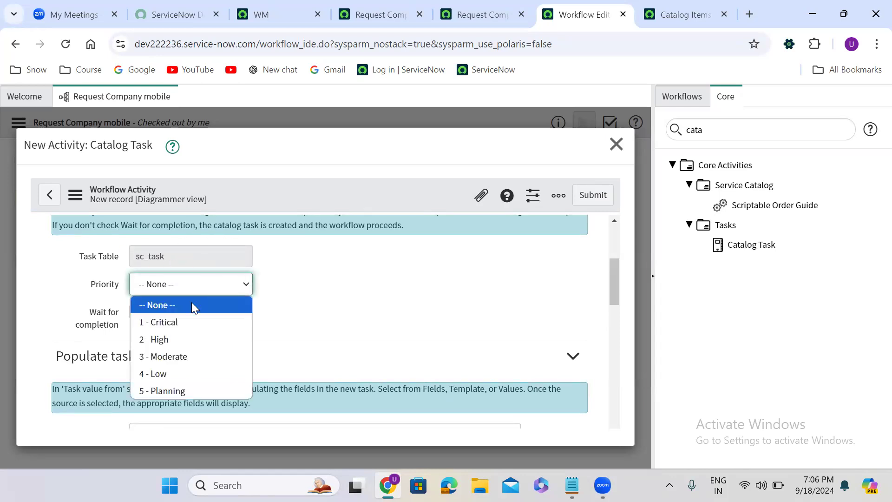
{"action": "left_click", "coordinate": [187, 320]}
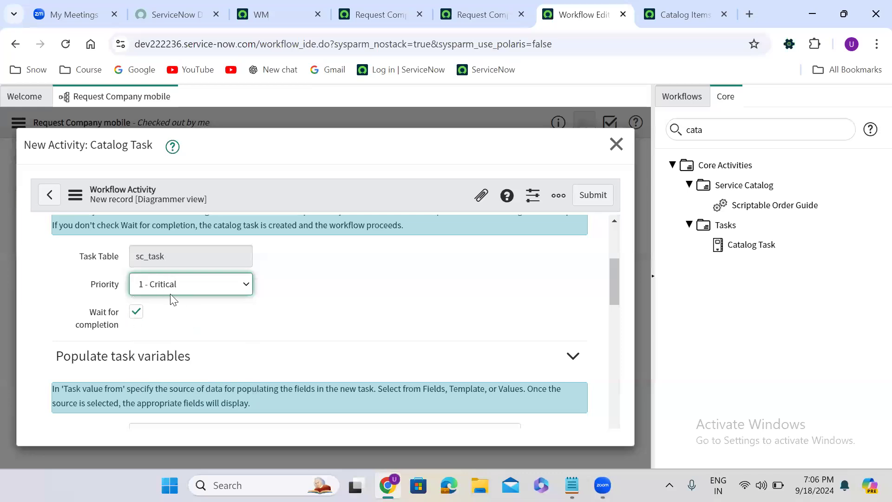
{"action": "left_click", "coordinate": [442, 333]}
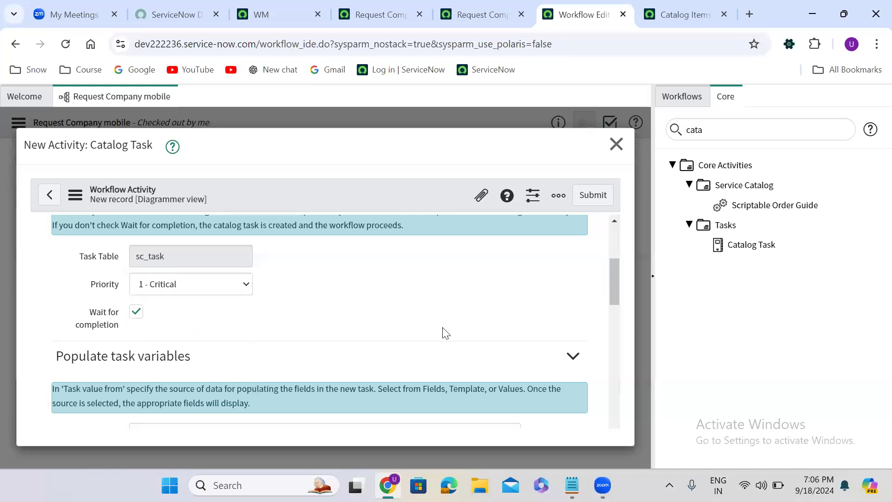
{"action": "left_click", "coordinate": [137, 314]}
{"action": "left_click", "coordinate": [136, 313]}
{"action": "scroll", "coordinate": [470, 329], "scroll_direction": "down", "scroll_amount": 5}
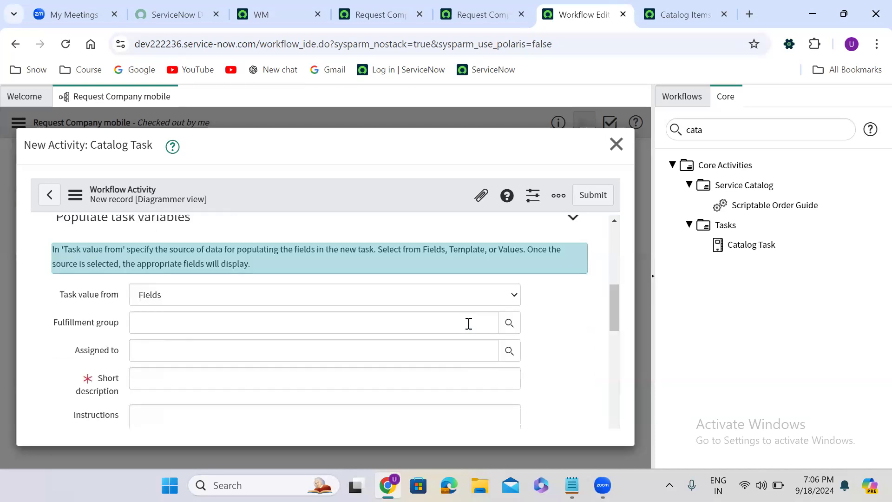
- Set the task's short description to Please provide the laptop and its Fulfillment group to Capacity Mgmt
{"action": "left_click", "coordinate": [261, 300]}
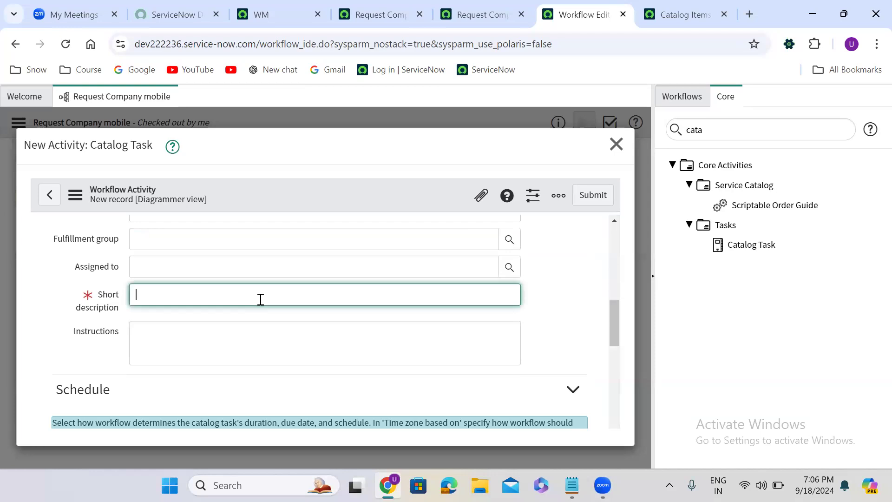
{"action": "type", "text": "Please provide the laptop"}
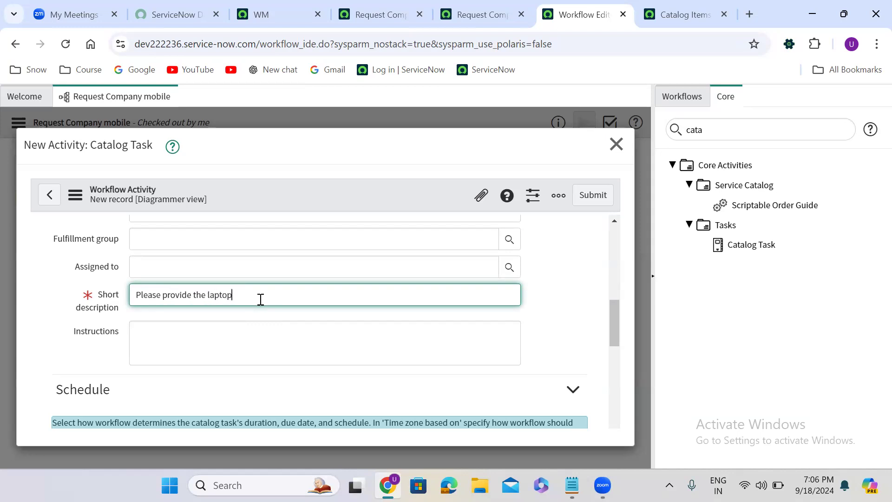
{"action": "left_click", "coordinate": [228, 241]}
{"action": "type", "text": "la"}
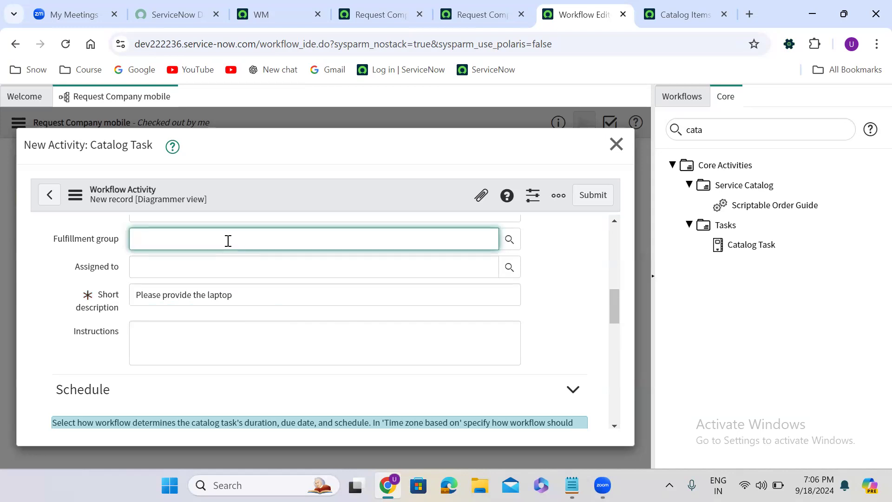
{"action": "type", "text": "**"}
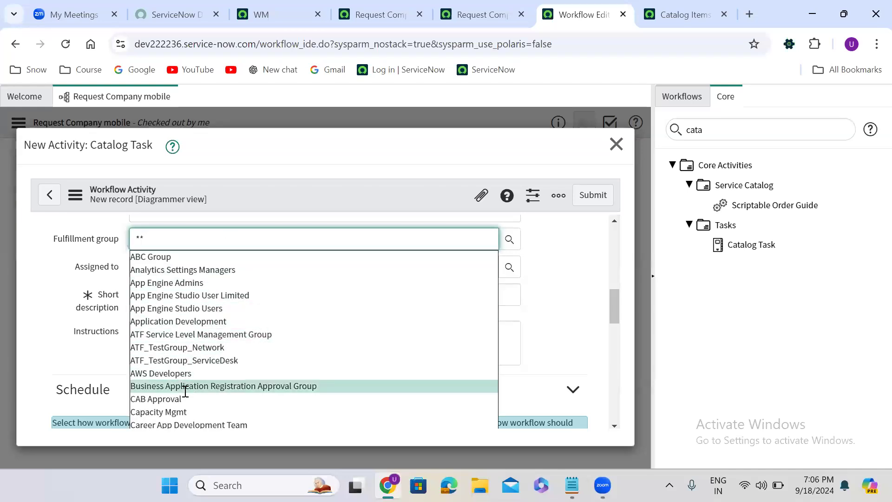
{"action": "left_click", "coordinate": [176, 411]}
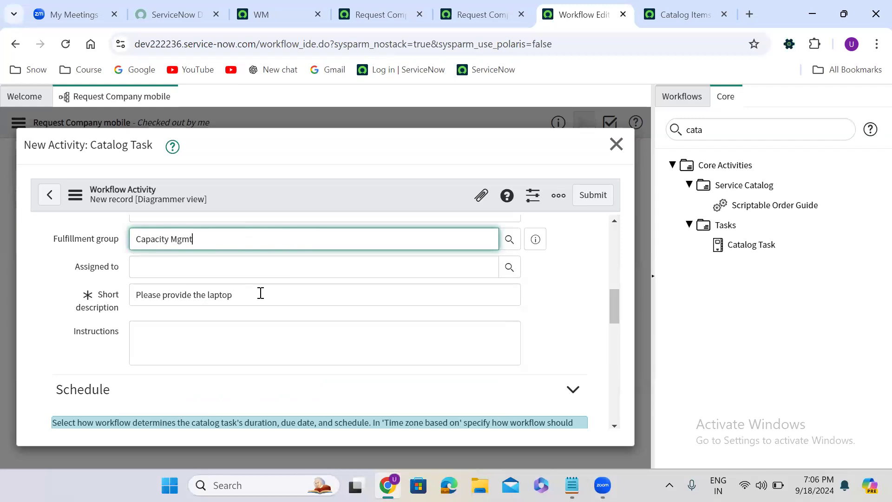
- Copy the sc_task table name and open the sc_task list in another tab
{"action": "left_click_drag", "start_coordinate": [613, 310], "coordinate": [607, 267]}
{"action": "double_click", "coordinate": [146, 343]}
{"action": "key", "text": "ctrl+c"}
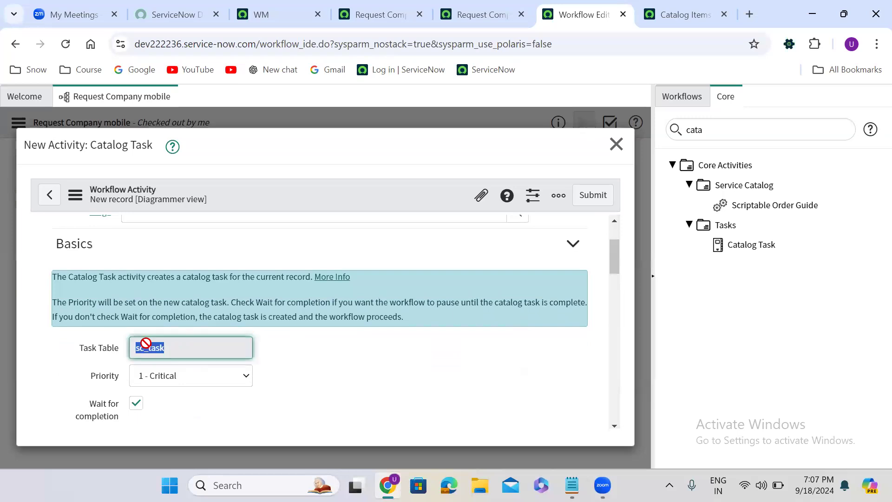
{"action": "left_click", "coordinate": [242, 4]}
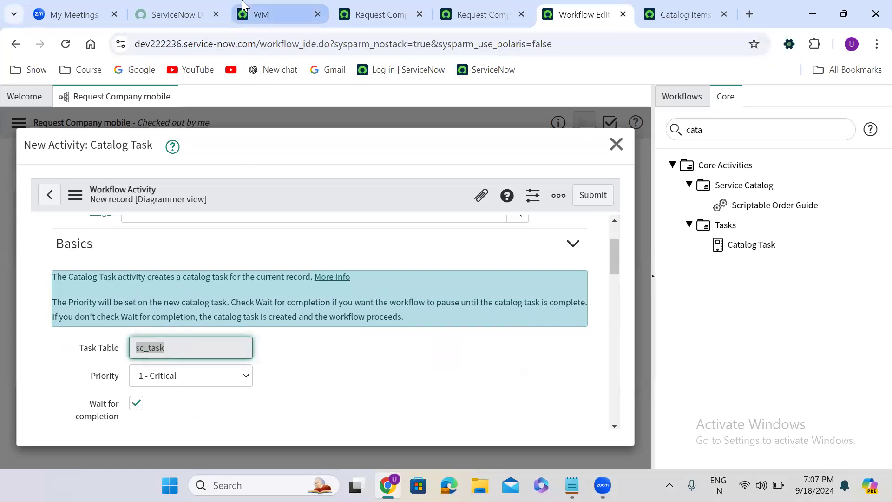
{"action": "left_click", "coordinate": [67, 104]}
{"action": "key", "text": "ctrl+a"}
{"action": "key", "text": "ctrl+v"}
{"action": "type", "text": ".LIST"}
{"action": "key", "text": "Return"}
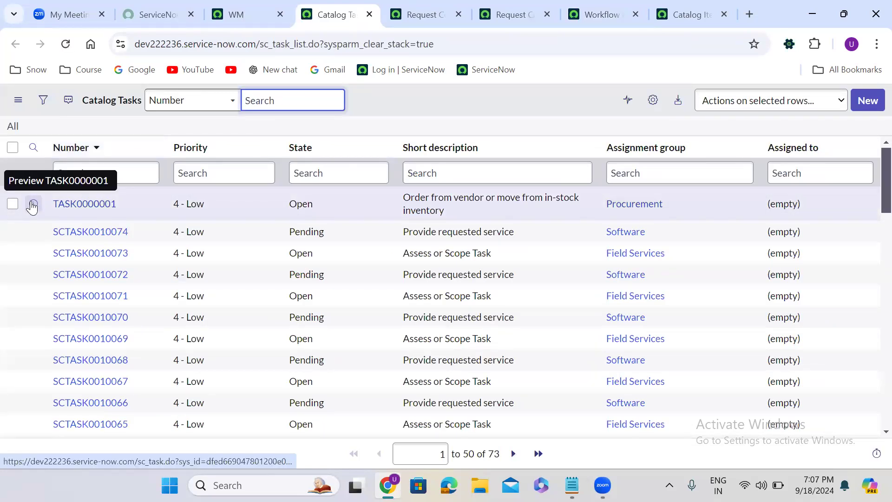
- Open catalog task SCTASK0010074 in a new tab and switch to it
{"action": "right_click", "coordinate": [33, 232]}
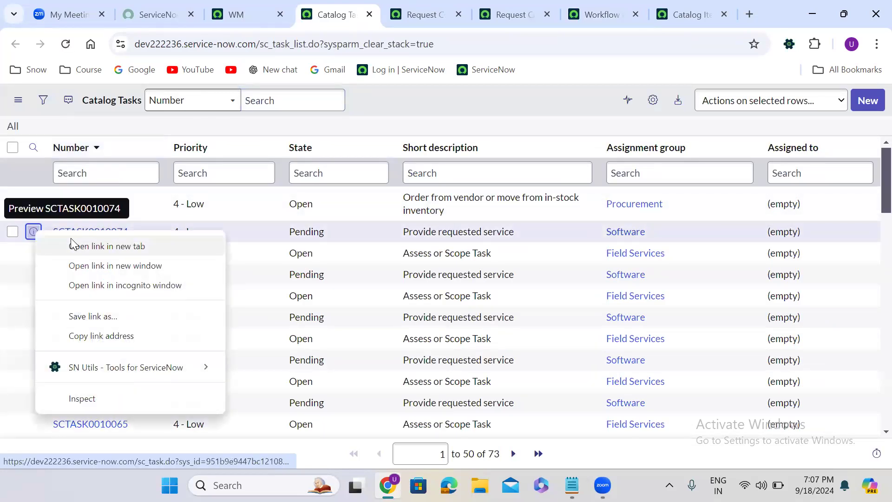
{"action": "left_click", "coordinate": [71, 246]}
{"action": "left_click", "coordinate": [381, 13]}
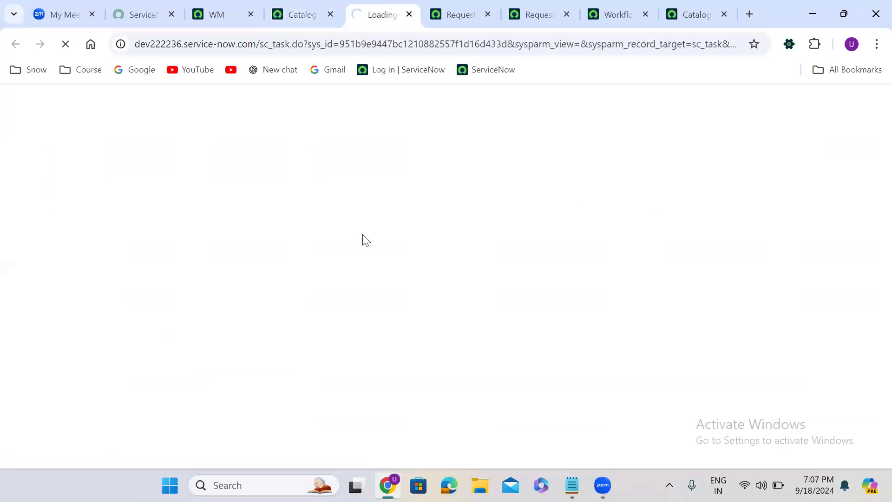
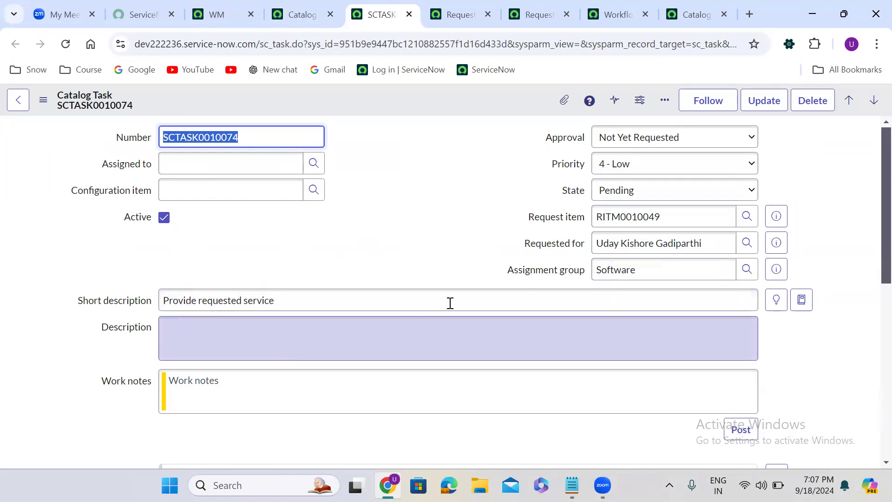
- Return to the workflow's Catalog Task activity form and enable its Advanced script option
{"action": "left_click", "coordinate": [431, 249]}
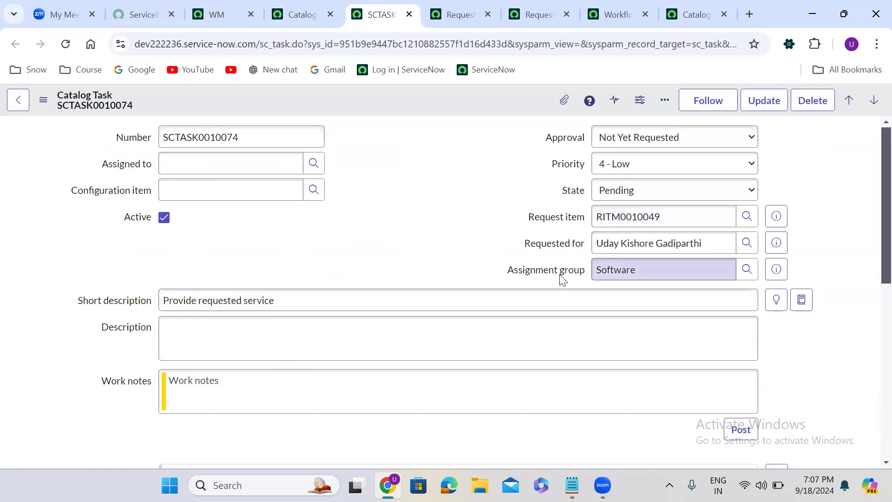
{"action": "left_click", "coordinate": [609, 14]}
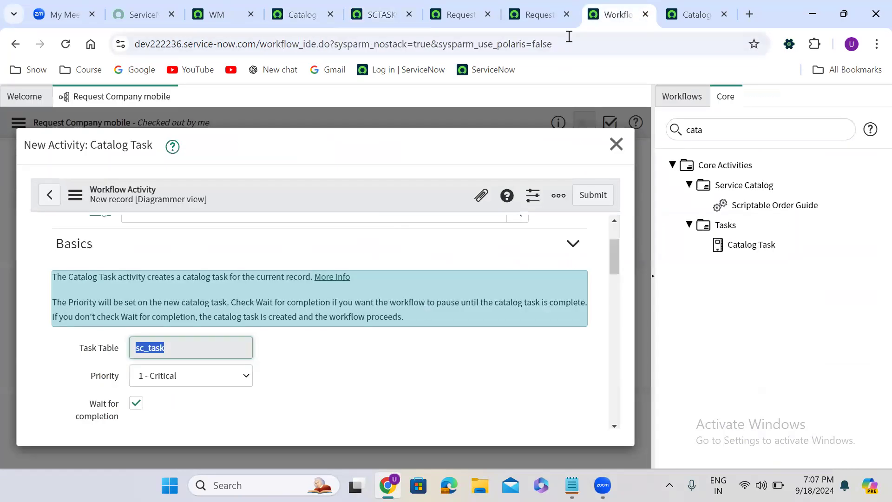
{"action": "left_click", "coordinate": [349, 378]}
{"action": "scroll", "coordinate": [348, 379], "scroll_direction": "down", "scroll_amount": 3}
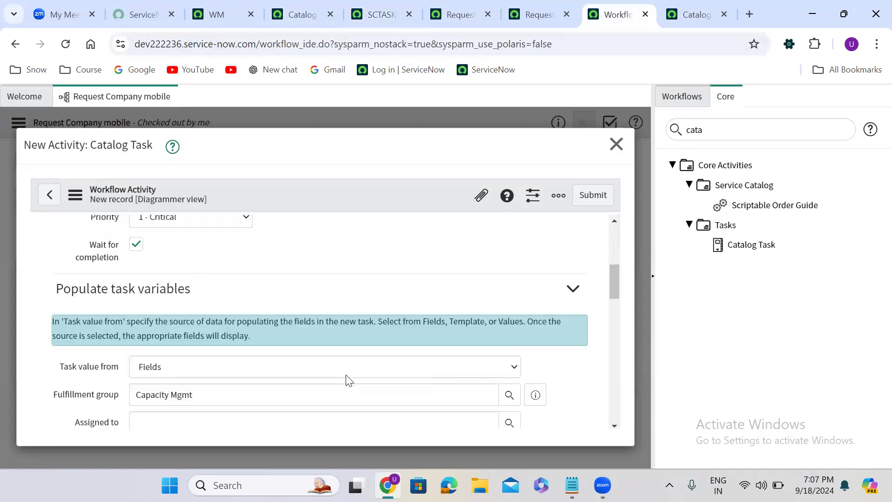
{"action": "scroll", "coordinate": [348, 379], "scroll_direction": "down", "scroll_amount": 2}
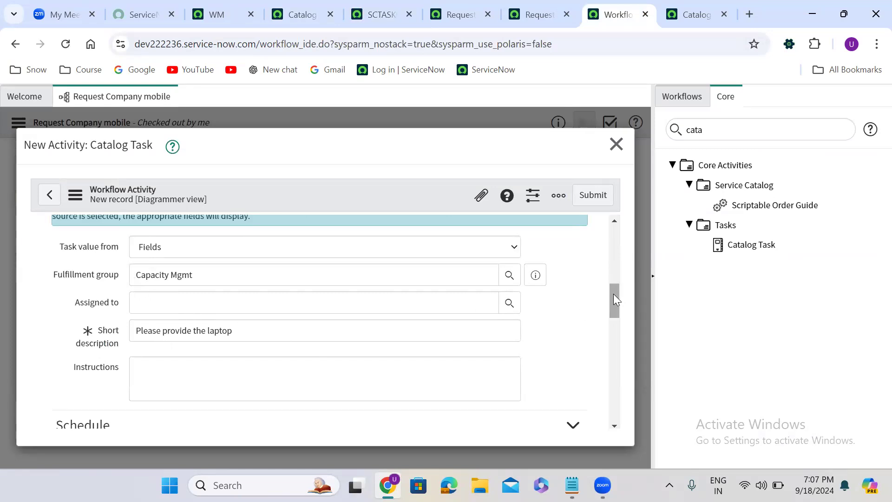
{"action": "left_click_drag", "start_coordinate": [614, 294], "coordinate": [610, 368]}
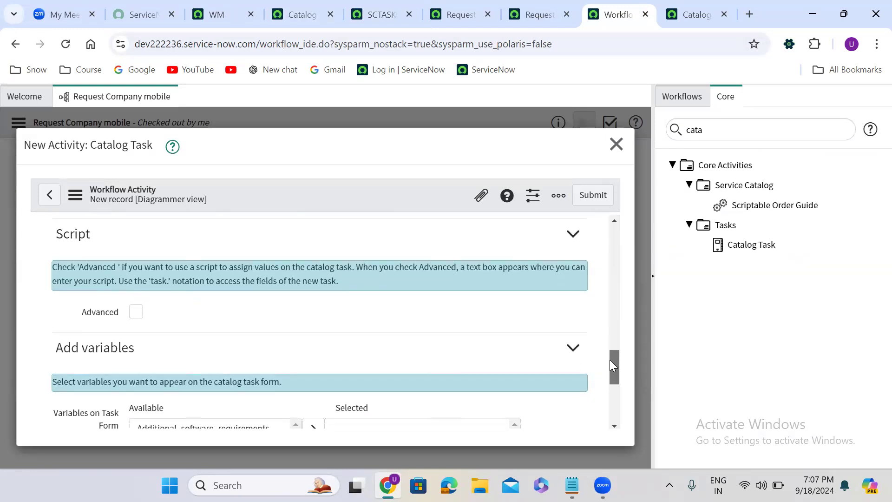
{"action": "left_click", "coordinate": [137, 313]}
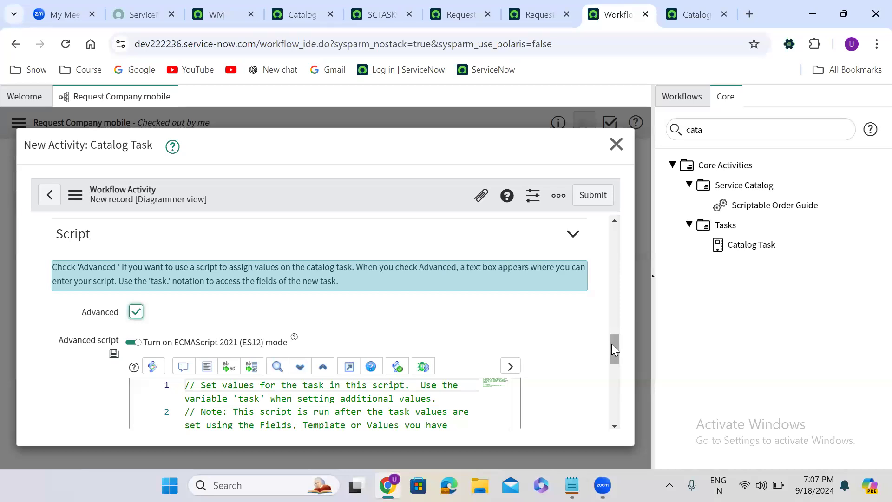
- Expand the advanced script editor and uncomment the example short_description assignment onto its own line
{"action": "left_click_drag", "start_coordinate": [612, 345], "coordinate": [614, 361]}
{"action": "left_click", "coordinate": [373, 345]}
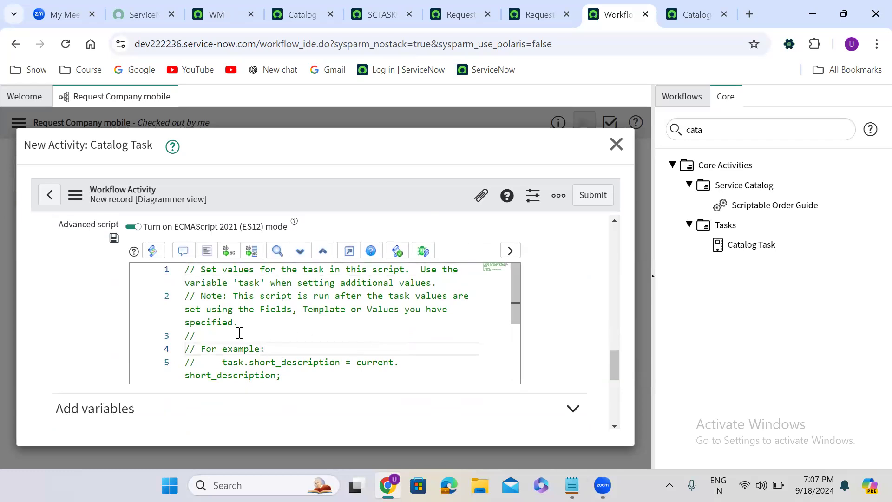
{"action": "left_click", "coordinate": [349, 252]}
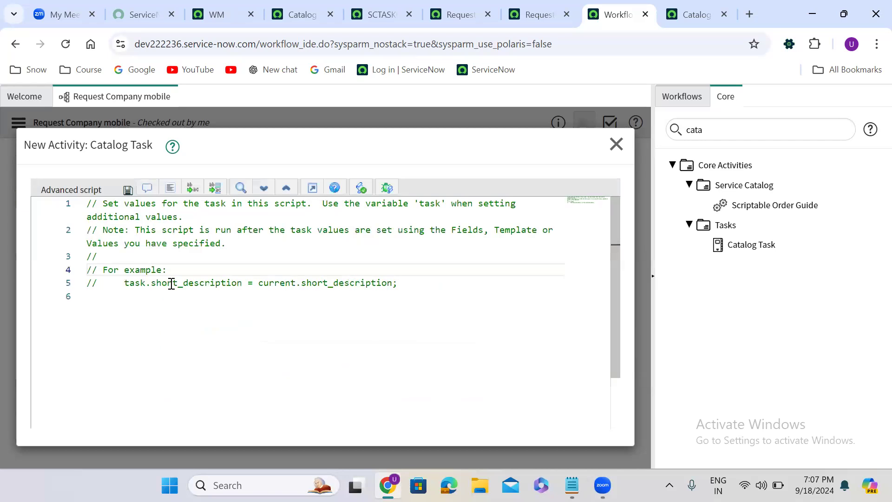
{"action": "left_click", "coordinate": [97, 282]}
{"action": "key", "text": "BackSpace"}
{"action": "key", "text": "BackSpace"}
{"action": "key", "text": "BackSpace"}
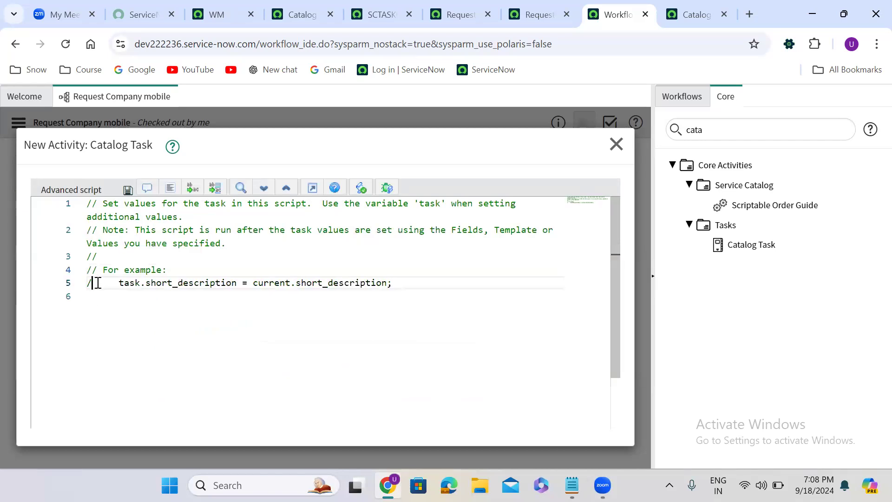
{"action": "key", "text": "Return"}
{"action": "key", "text": "Return"}
{"action": "key", "text": "Return"}
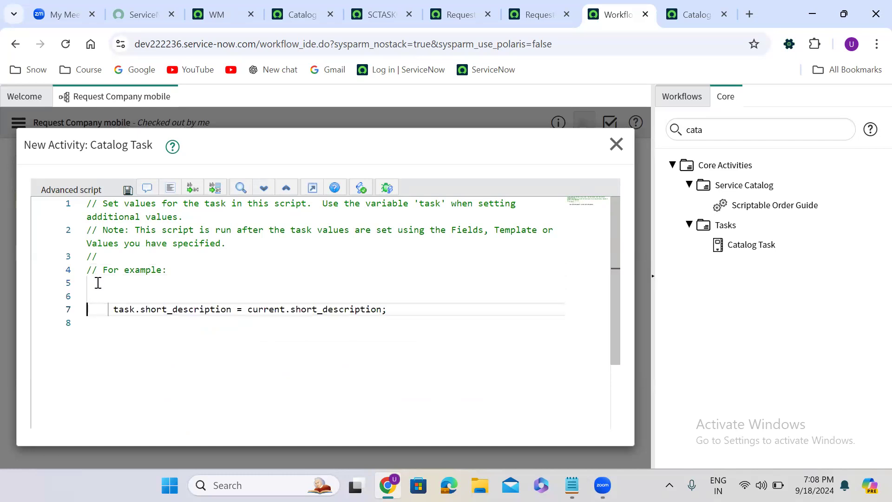
- Change the assigned field in the example line from task.short_description to task.description
{"action": "double_click", "coordinate": [130, 309]}
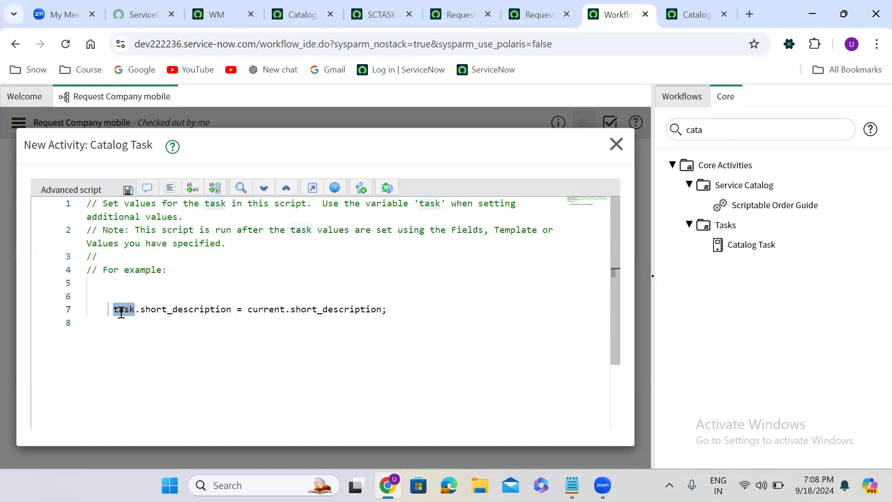
{"action": "double_click", "coordinate": [266, 310]}
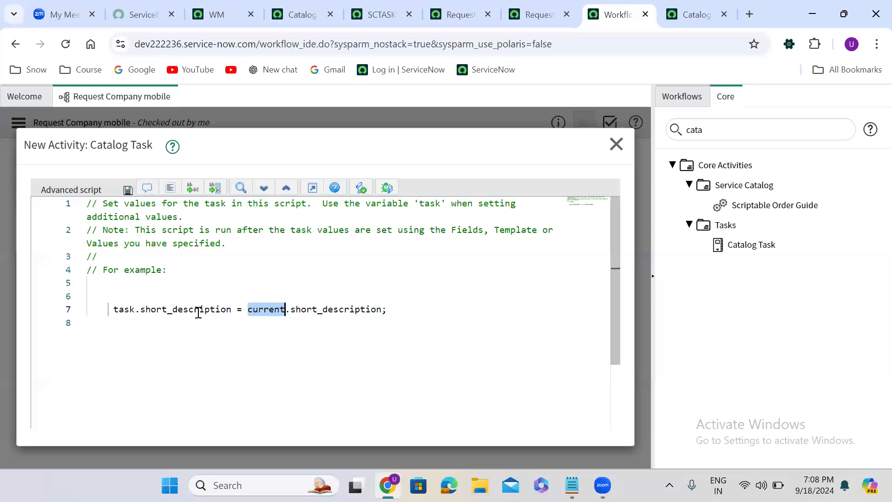
{"action": "double_click", "coordinate": [175, 309]}
{"action": "left_click", "coordinate": [174, 309]}
{"action": "key", "text": "BackSpace"}
{"action": "key", "text": "BackSpace"}
{"action": "key", "text": "BackSpace"}
{"action": "key", "text": "BackSpace"}
{"action": "key", "text": "BackSpace"}
{"action": "key", "text": "BackSpace"}
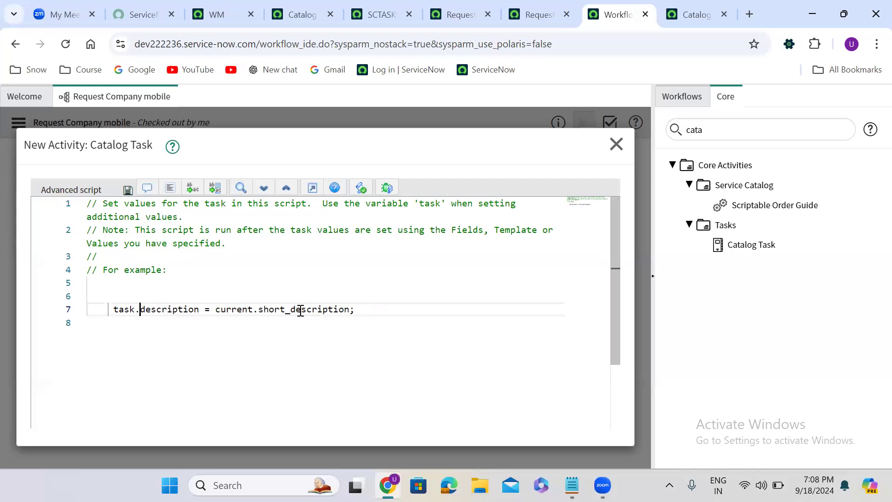
- Replace the assigned value with the string 'Please provide the laptop (description)'
{"action": "left_click_drag", "start_coordinate": [215, 308], "coordinate": [351, 309]}
{"action": "type", "text": "'"}
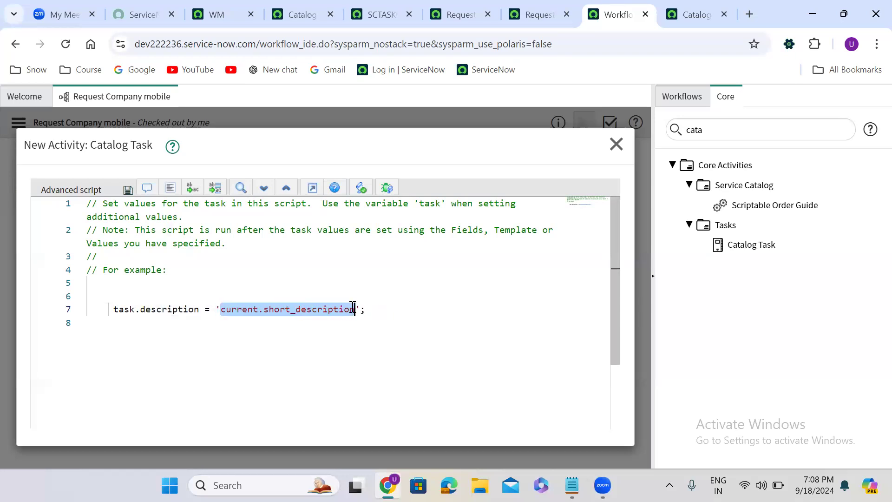
{"action": "key", "text": "BackSpace"}
{"action": "type", "text": "Please"}
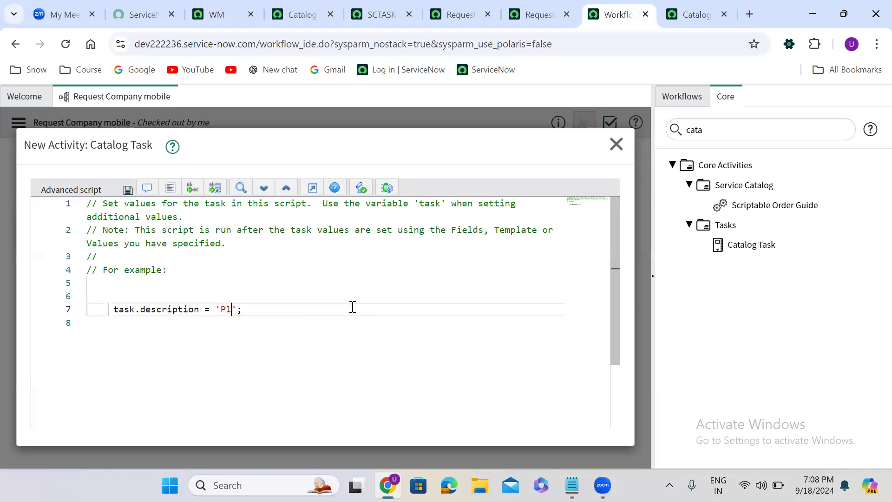
{"action": "type", "text": " pro"}
{"action": "type", "text": "vide the lapt"}
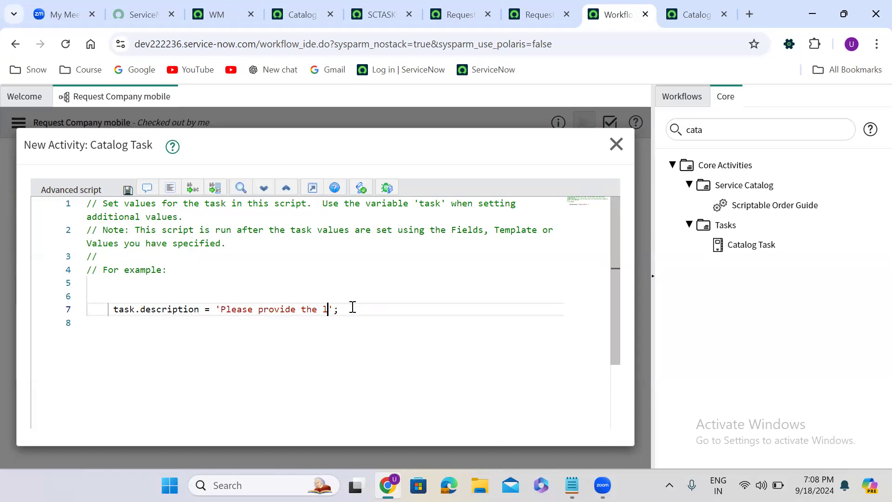
{"action": "type", "text": "op"}
{"action": "type", "text": " (descr"}
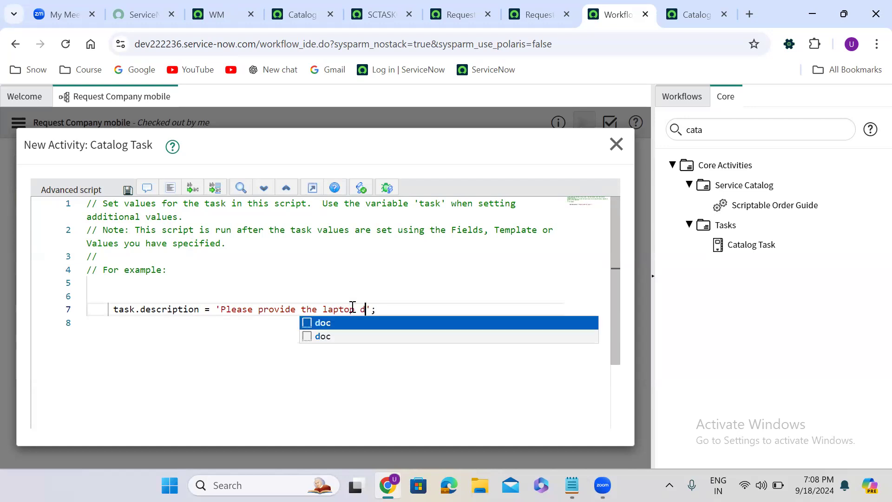
{"action": "type", "text": "iption"}
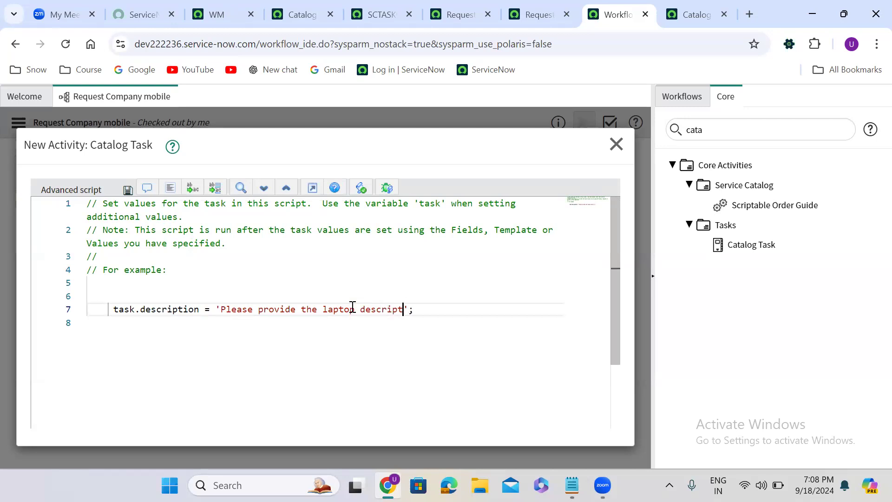
{"action": "type", "text": ")"}
{"action": "left_click", "coordinate": [362, 309]}
{"action": "type", "text": "("}
- Start a new script line assigning task.cmdb_ci to a quoted value
{"action": "left_click", "coordinate": [445, 311]}
{"action": "key", "text": "Return"}
{"action": "type", "text": "tas"}
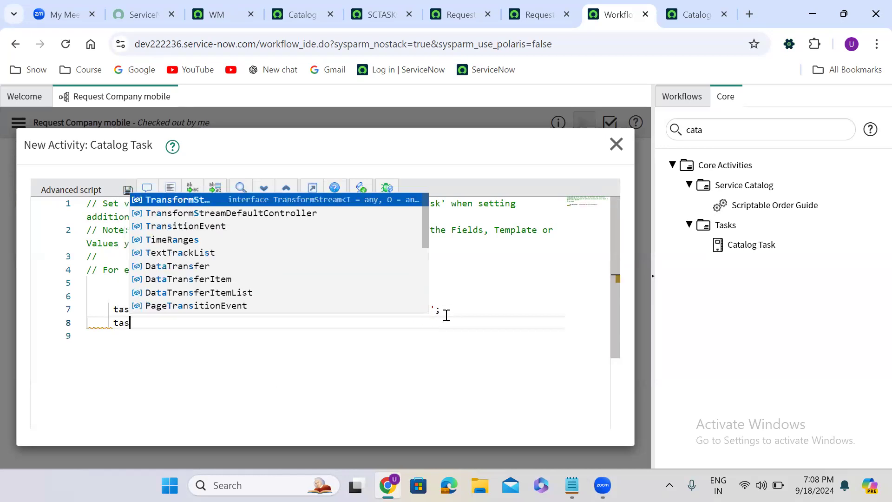
{"action": "type", "text": "k.cmdb"}
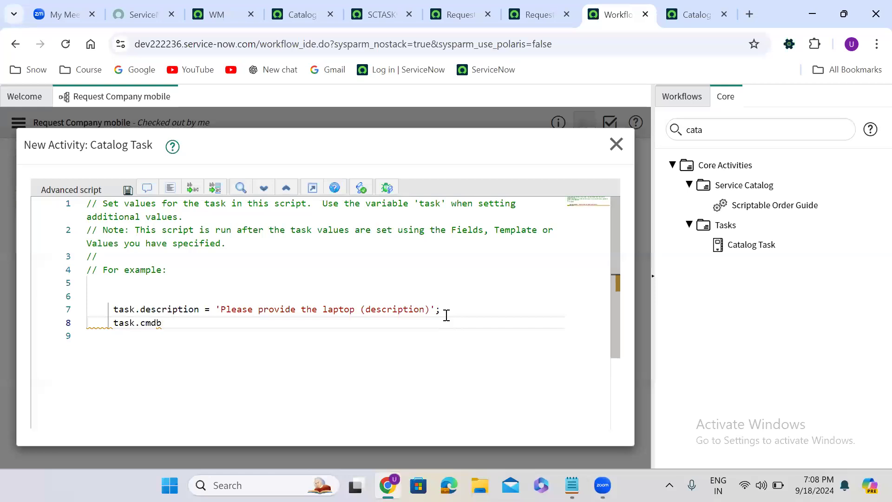
{"action": "type", "text": "_ci = '"}
- On catalog task SCTASK0010074, pick *ASSET-IBM as configuration item and copy its sys_id value
{"action": "left_click", "coordinate": [374, 13]}
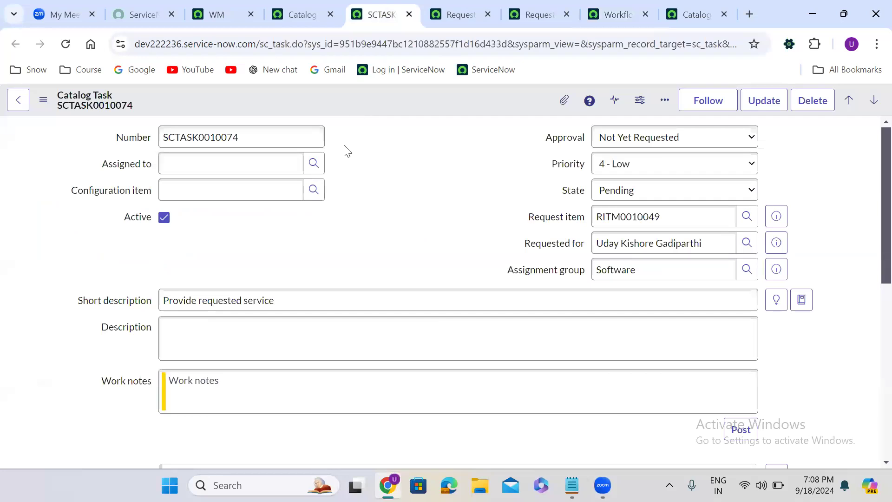
{"action": "left_click", "coordinate": [320, 194]}
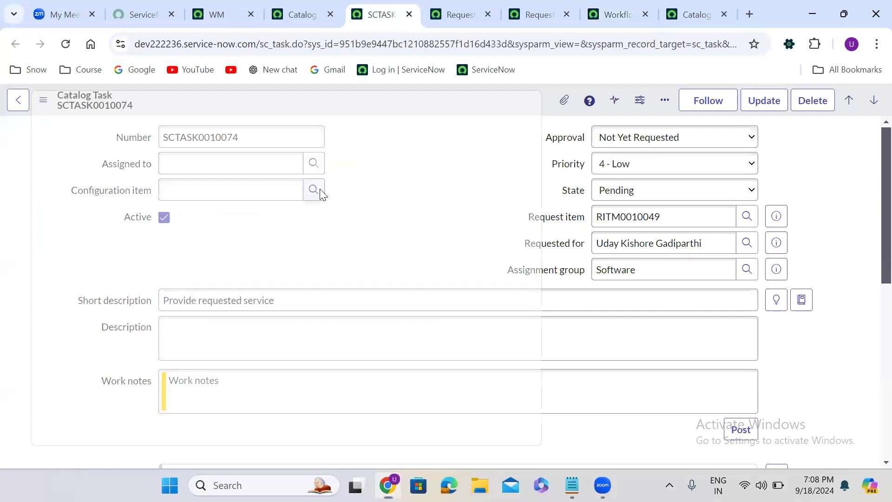
{"action": "left_click", "coordinate": [82, 290]}
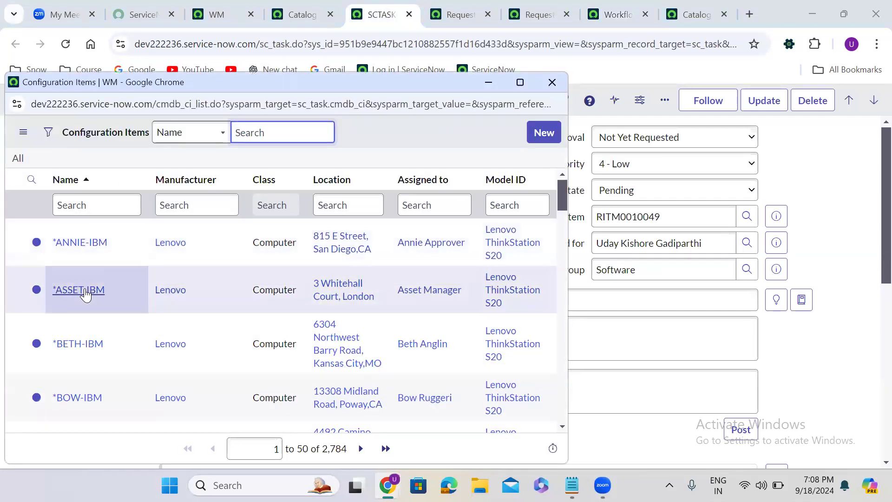
{"action": "double_click", "coordinate": [116, 191]}
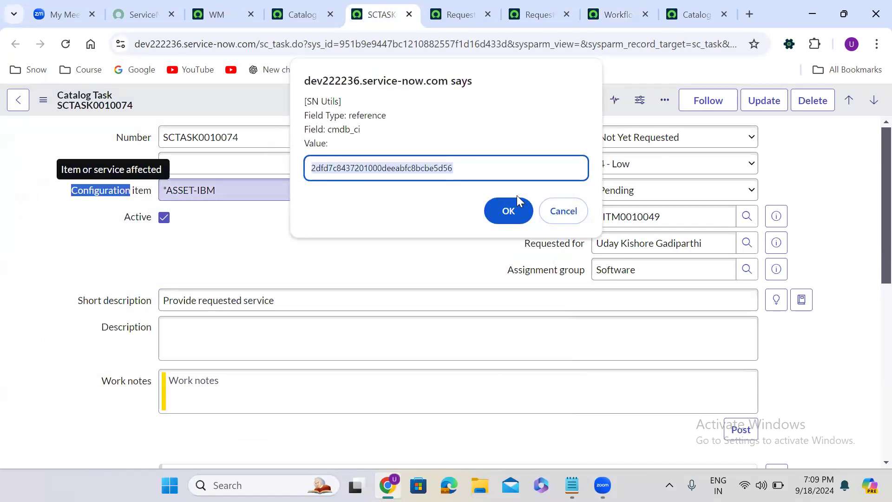
{"action": "left_click", "coordinate": [563, 212]}
- Paste the copied *ASSET-IBM sys_id as the task.cmdb_ci value in the advanced script
{"action": "left_click", "coordinate": [604, 14]}
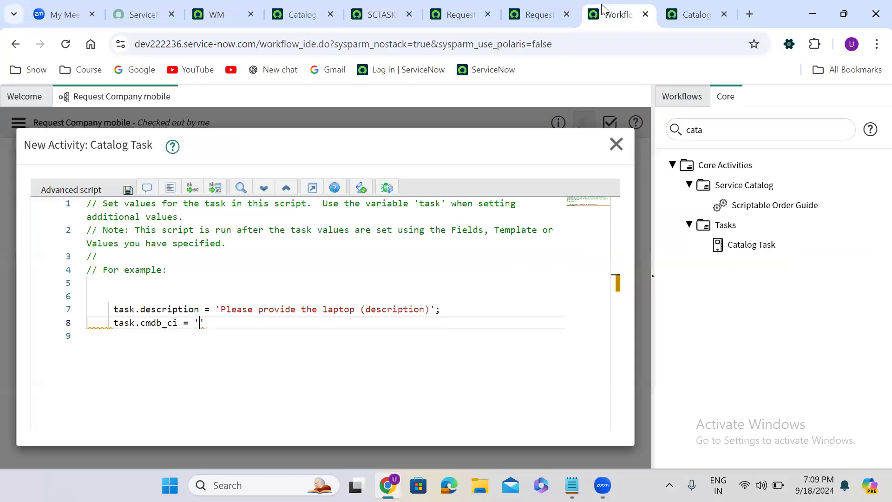
{"action": "key", "text": "ctrl+v"}
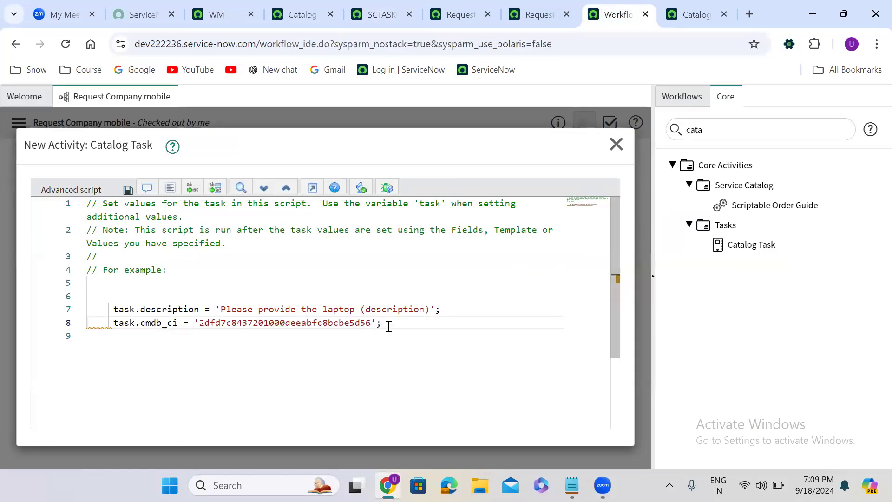
{"action": "left_click", "coordinate": [131, 309]}
{"action": "double_click", "coordinate": [133, 309]}
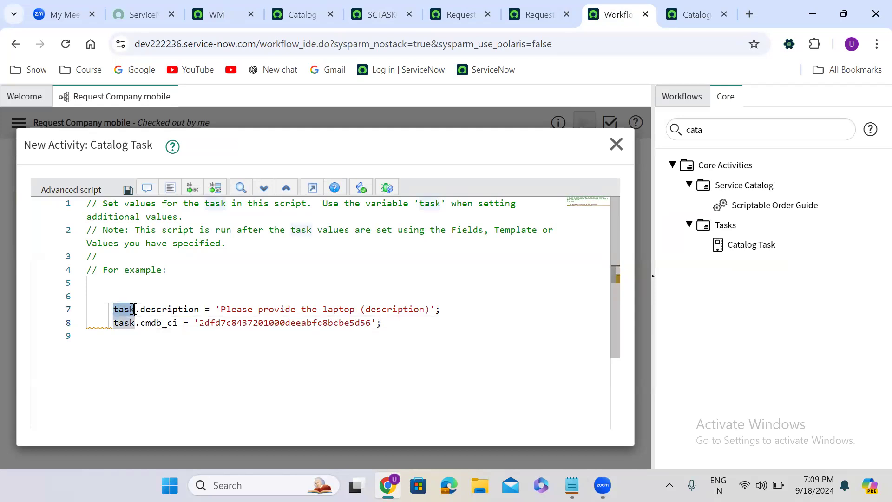
{"action": "double_click", "coordinate": [170, 309]}
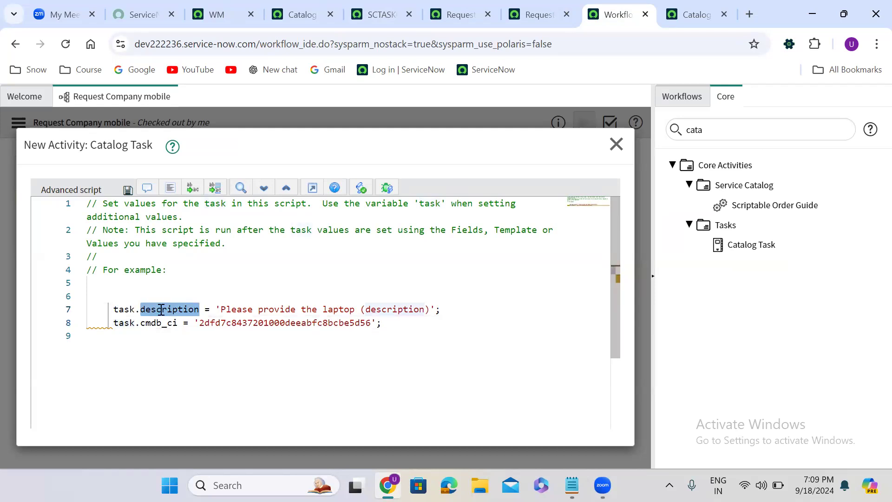
{"action": "double_click", "coordinate": [132, 322]}
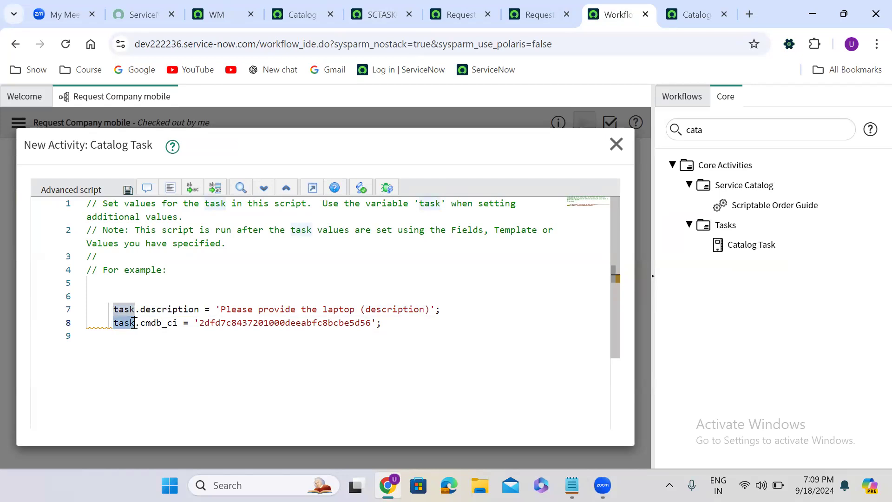
{"action": "double_click", "coordinate": [158, 322]}
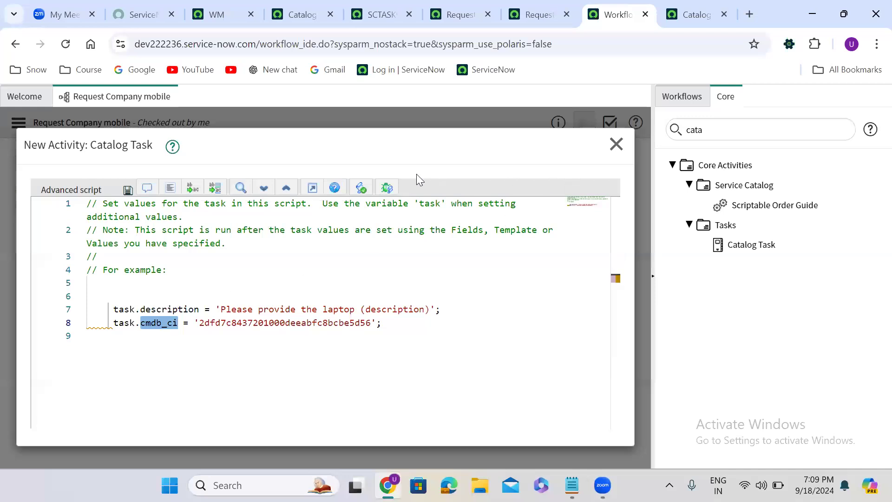
- Leave the full-screen editor and submit the Catalog Task activity
{"action": "left_click", "coordinate": [314, 192]}
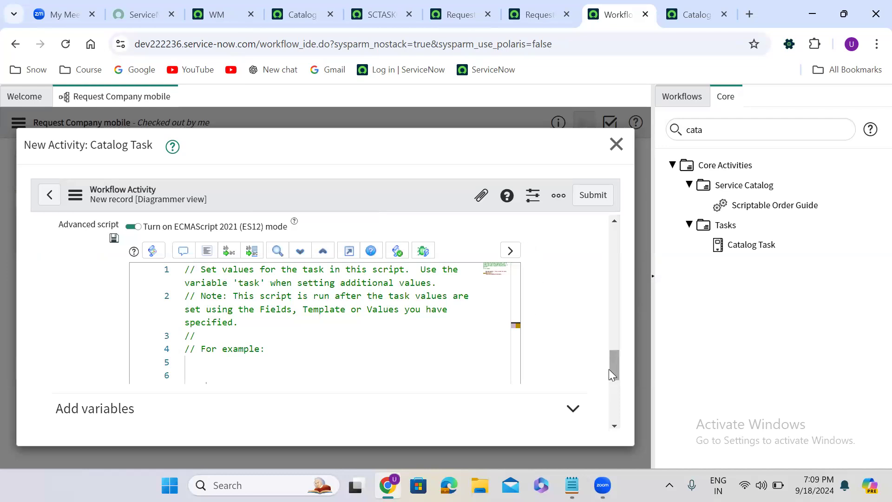
{"action": "left_click_drag", "start_coordinate": [609, 368], "coordinate": [608, 290]}
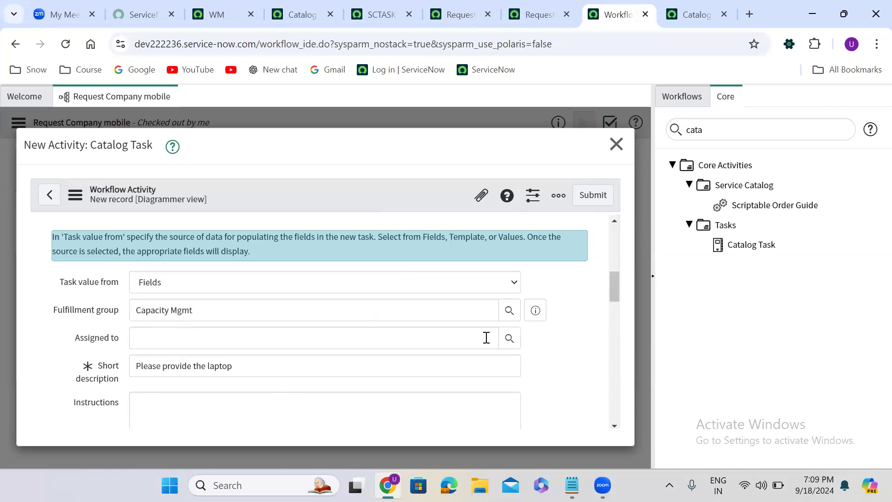
{"action": "left_click_drag", "start_coordinate": [614, 280], "coordinate": [614, 357]}
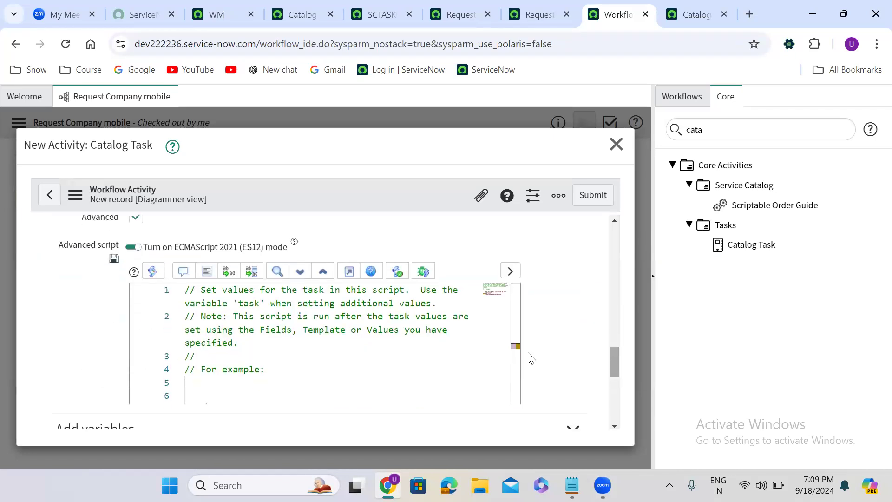
{"action": "left_click_drag", "start_coordinate": [512, 316], "coordinate": [512, 355]}
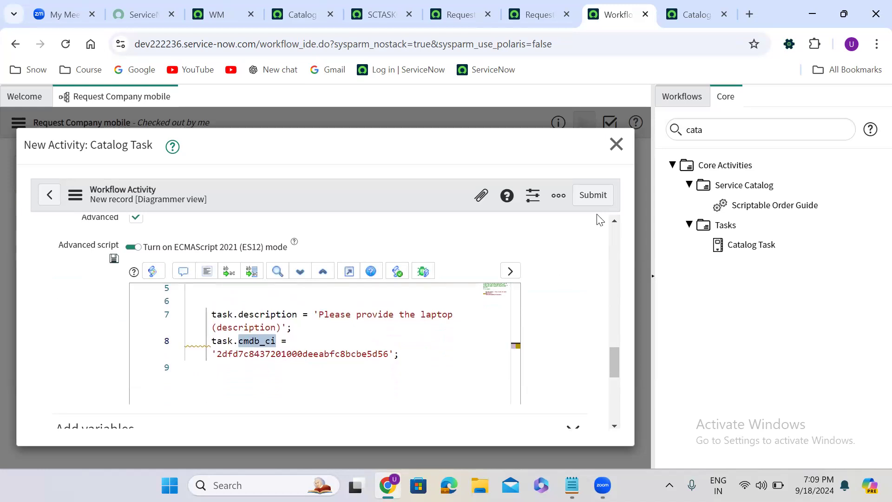
{"action": "left_click", "coordinate": [595, 201]}
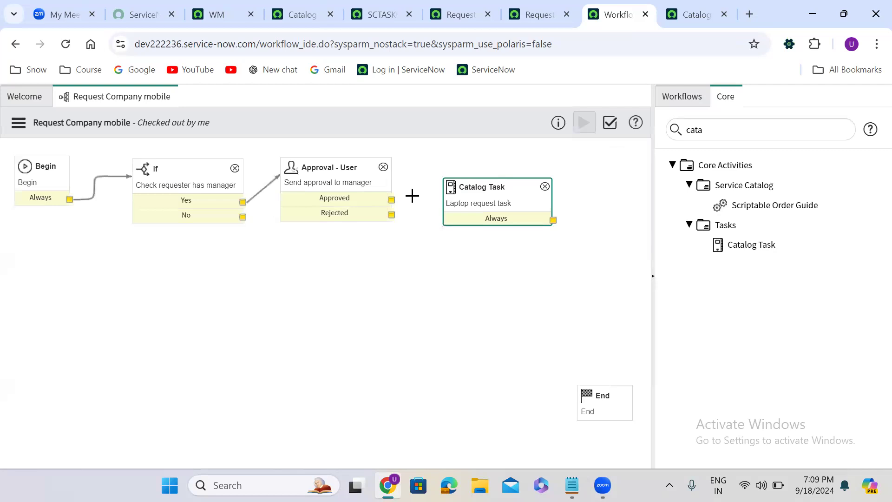
- Connect the approval's Approved outcome to the Catalog Task activity
{"action": "mouse_move", "coordinate": [392, 200]}
{"action": "left_mouse_down"}
{"action": "mouse_move", "coordinate": [455, 190]}
{"action": "mouse_move", "coordinate": [472, 182]}
{"action": "mouse_move", "coordinate": [463, 166]}
{"action": "left_mouse_up"}
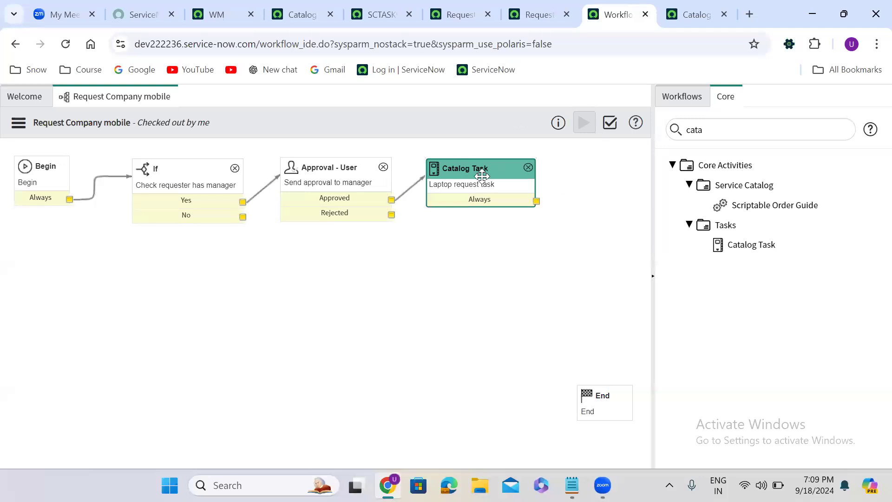
{"action": "left_click", "coordinate": [482, 172]}
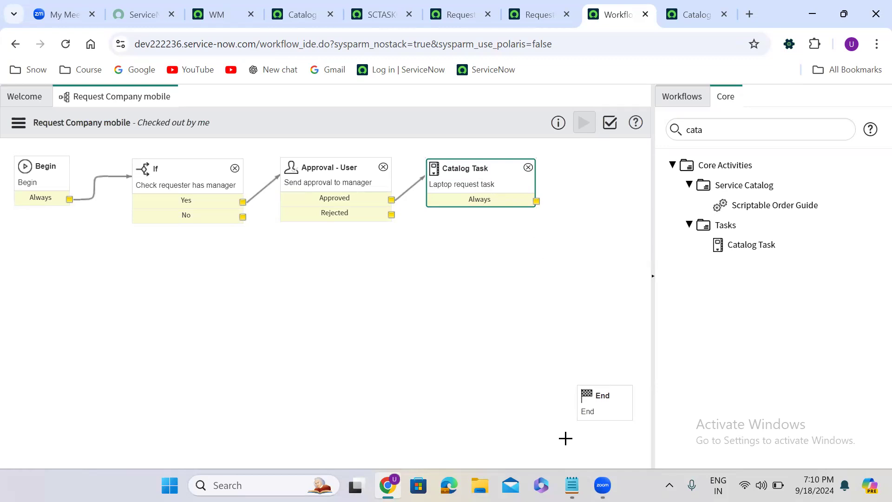
- In Notepad, add the notes 'when record created or updated' and 'Event fired' below the variable lines
{"action": "left_click", "coordinate": [571, 485]}
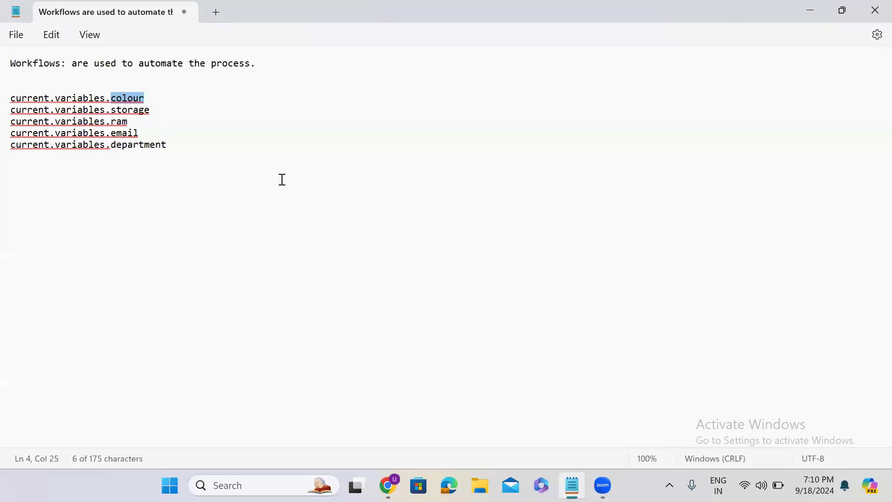
{"action": "left_click", "coordinate": [204, 149]}
{"action": "key", "text": "Return"}
{"action": "key", "text": "Return"}
{"action": "key", "text": "Return"}
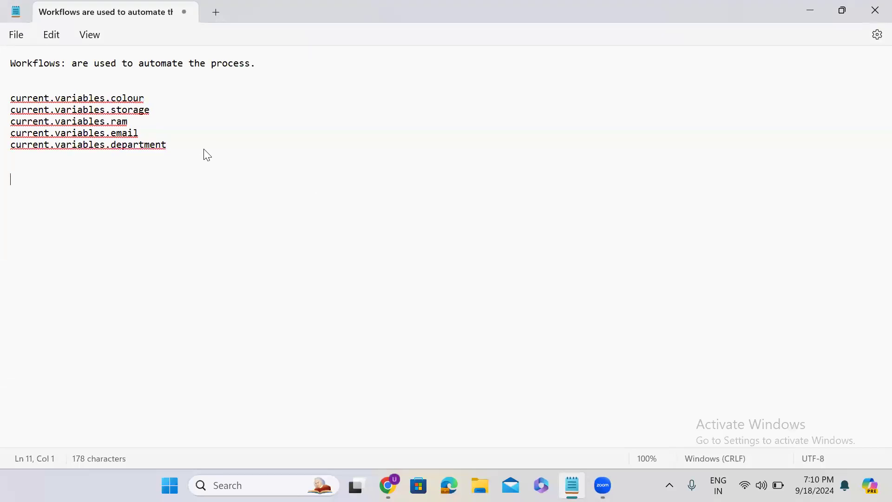
{"action": "type", "text": "when record created or "}
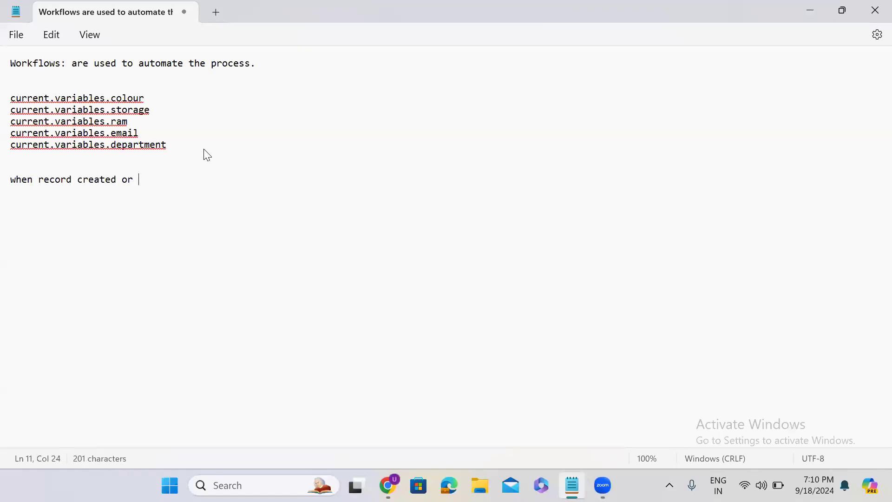
{"action": "type", "text": "updated"}
{"action": "key", "text": "Return"}
{"action": "key", "text": "Return"}
{"action": "type", "text": "Ev"}
{"action": "key", "text": "BackSpace"}
{"action": "type", "text": "vent fired"}
{"action": "key", "text": "Return"}
{"action": "key", "text": "Return"}
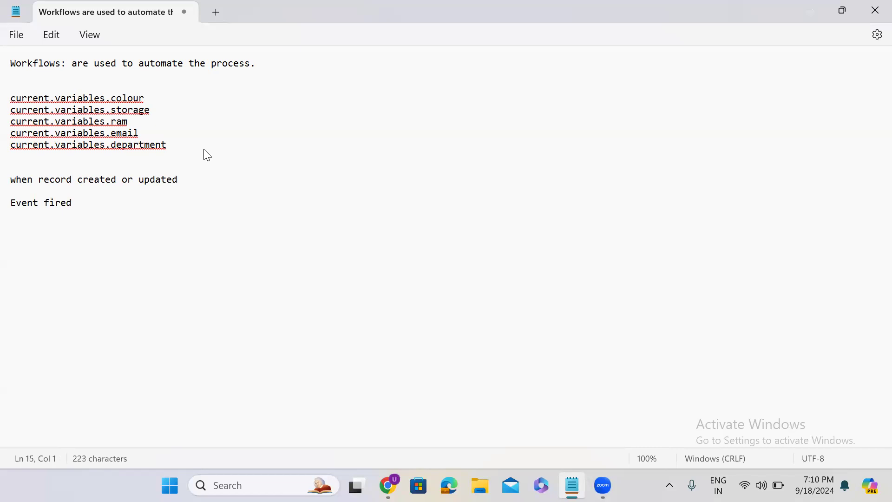
- Add the lines 'Workflow' and 'Flow Designer' to the notes and select the word Workflow
{"action": "type", "text": "Workflow"}
{"action": "key", "text": "Return"}
{"action": "key", "text": "Return"}
{"action": "type", "text": "Flow Designer"}
{"action": "key", "text": "Return"}
{"action": "left_click", "coordinate": [63, 230]}
{"action": "left_click_drag", "start_coordinate": [63, 231], "coordinate": [9, 231]}
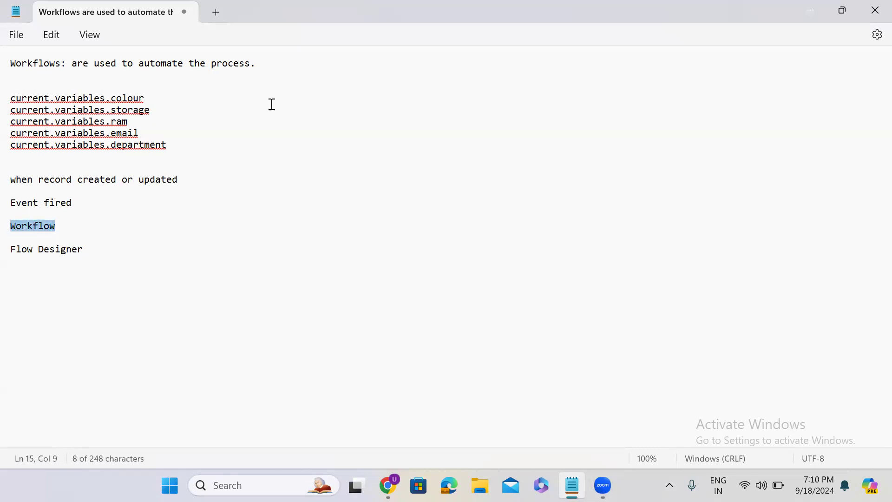
- Back in the workflow editor, clear the activity filter and add a Notification activity to the canvas
{"action": "left_click", "coordinate": [797, 10]}
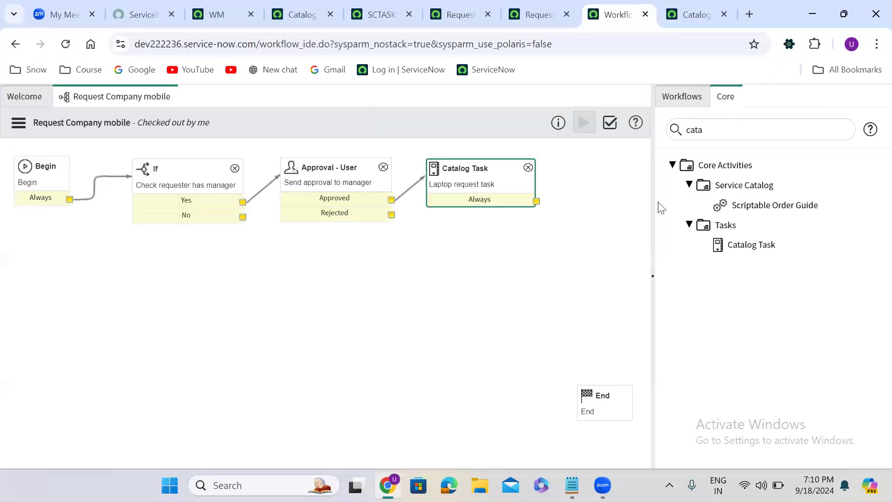
{"action": "double_click", "coordinate": [721, 135]}
{"action": "key", "text": "BackSpace"}
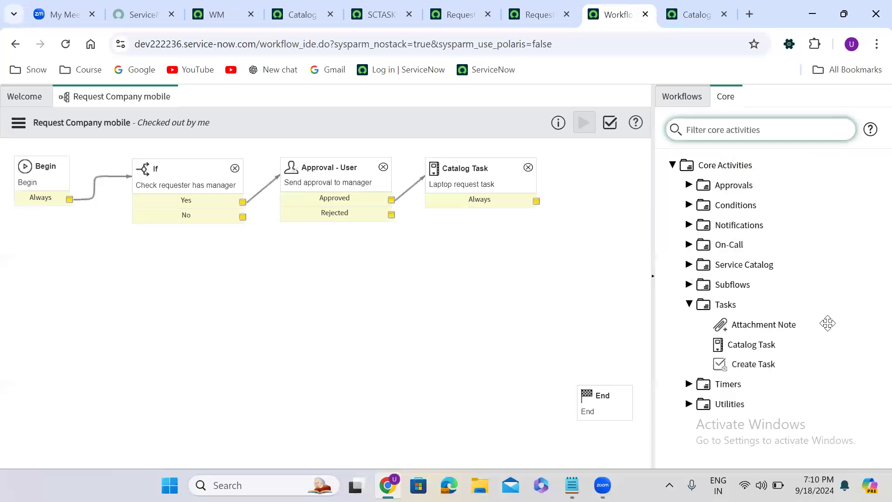
{"action": "left_click", "coordinate": [688, 226]}
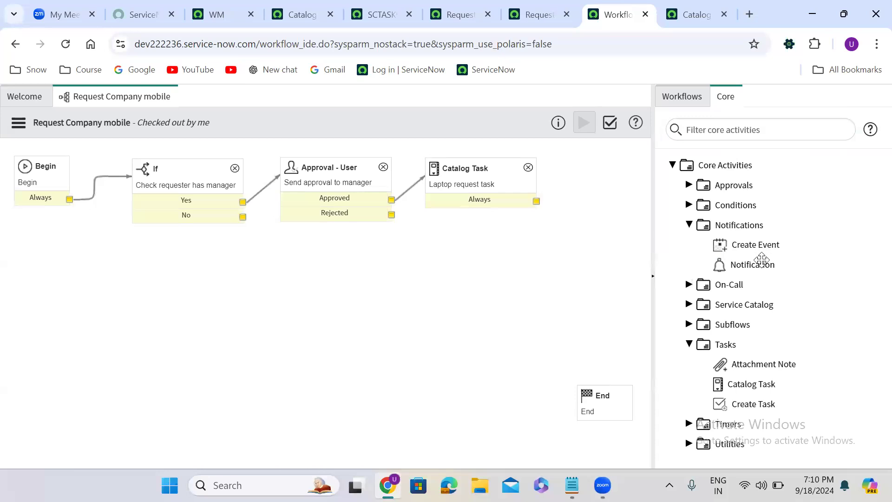
{"action": "left_click_drag", "start_coordinate": [761, 263], "coordinate": [518, 245]}
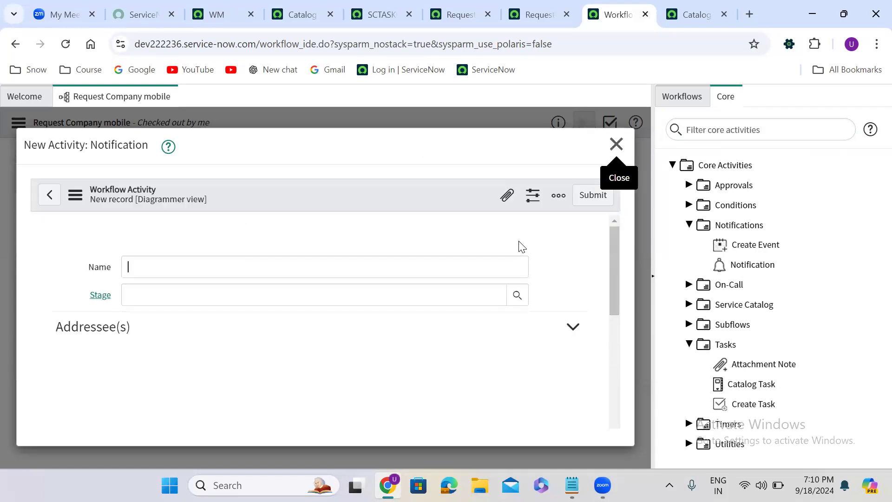
- Name the notification activity 'Send Email Notification'
{"action": "left_click", "coordinate": [256, 270]}
{"action": "type", "text": "Send E"}
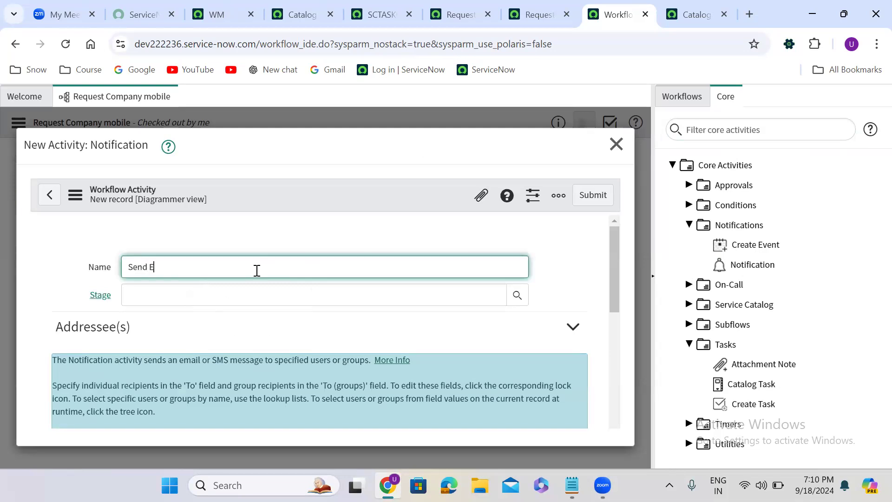
{"action": "type", "text": "mail Notification"}
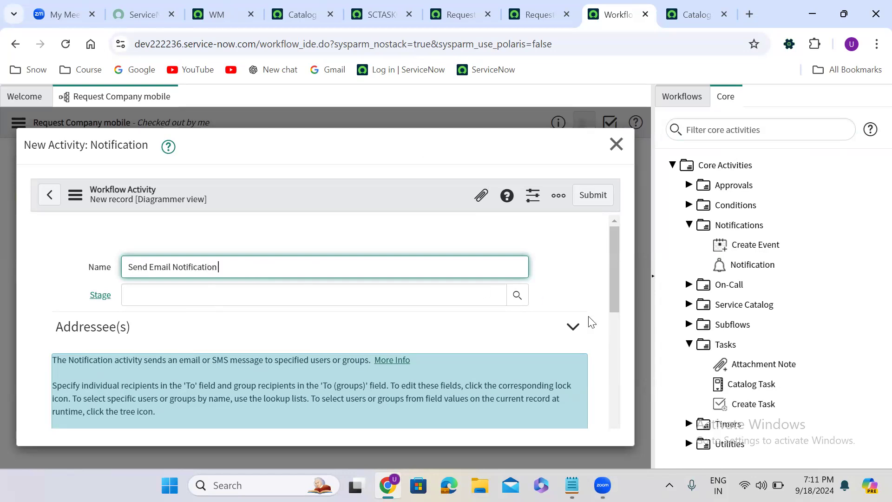
- Set the notification subject to 'Your mobile request has been approved and shipped'
{"action": "left_click_drag", "start_coordinate": [614, 263], "coordinate": [618, 393]}
{"action": "left_click", "coordinate": [147, 294]}
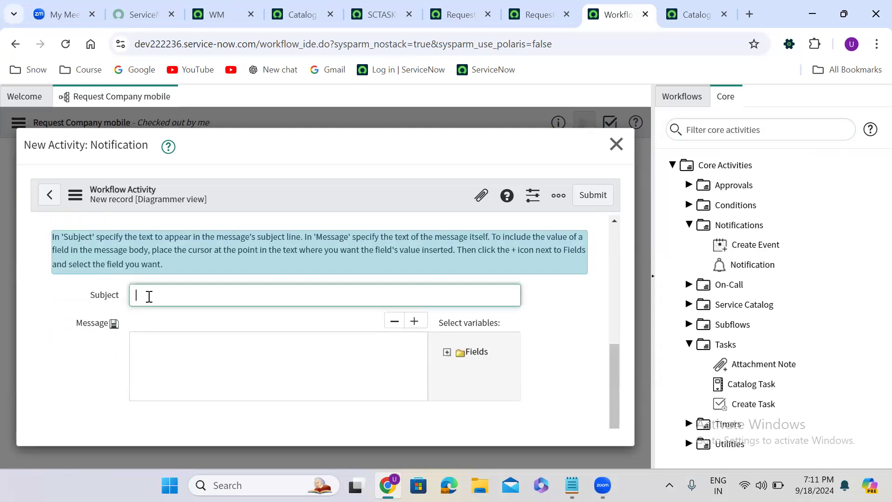
{"action": "type", "text": "Your"}
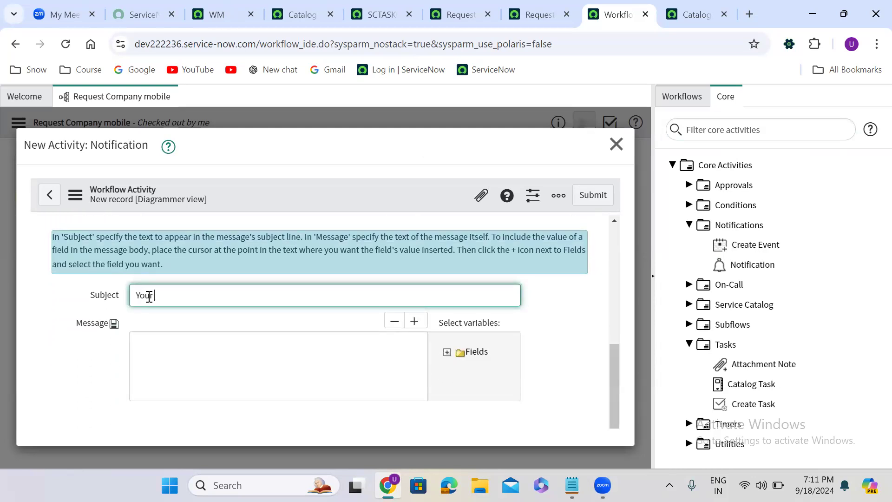
{"action": "type", "text": " mobile reque"}
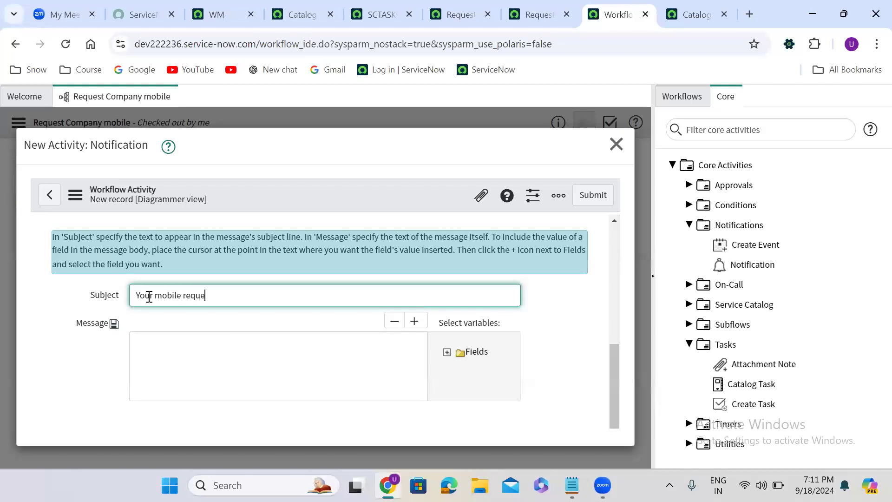
{"action": "type", "text": "st has been a"}
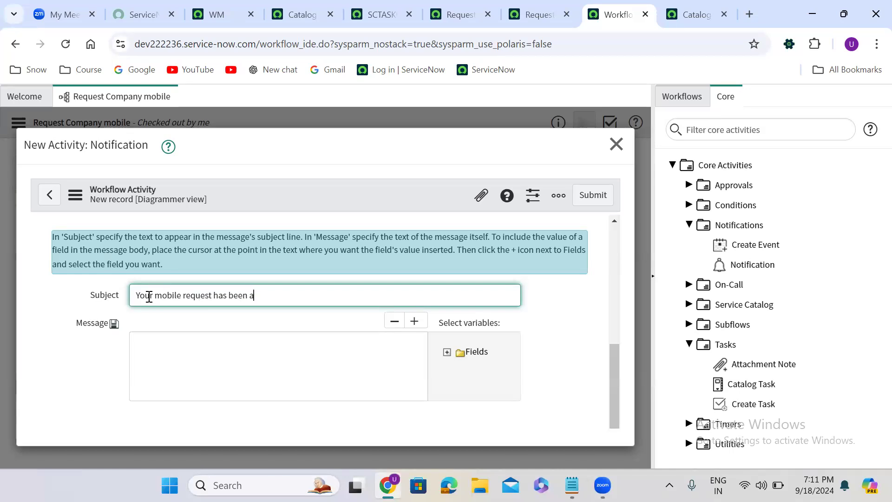
{"action": "type", "text": "pproved and s"}
{"action": "type", "text": "hiped"}
{"action": "type", "text": "p"}
- Write the message 'Hi Team,', the subject line, 'Many thanks,' and the sender's name, then submit the activity
{"action": "left_click", "coordinate": [175, 352]}
{"action": "type", "text": "Hi Team"}
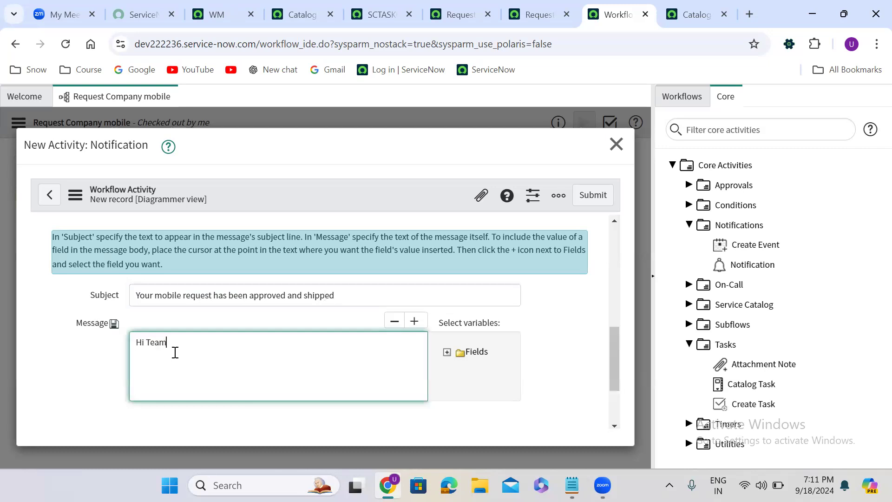
{"action": "type", "text": ","}
{"action": "key", "text": "Return"}
{"action": "key", "text": "Return"}
{"action": "left_click_drag", "start_coordinate": [336, 295], "coordinate": [112, 299]}
{"action": "key", "text": "ctrl+c"}
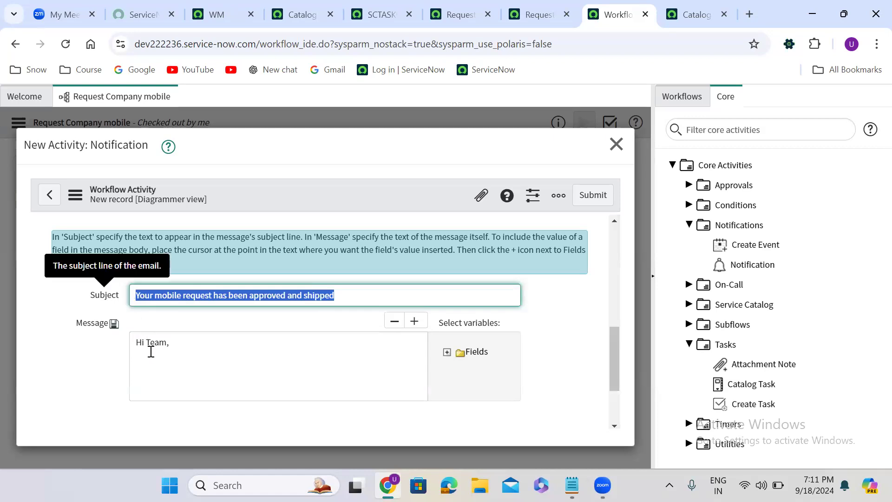
{"action": "left_click", "coordinate": [153, 364]}
{"action": "key", "text": "ctrl+v"}
{"action": "key", "text": "Return"}
{"action": "key", "text": "Return"}
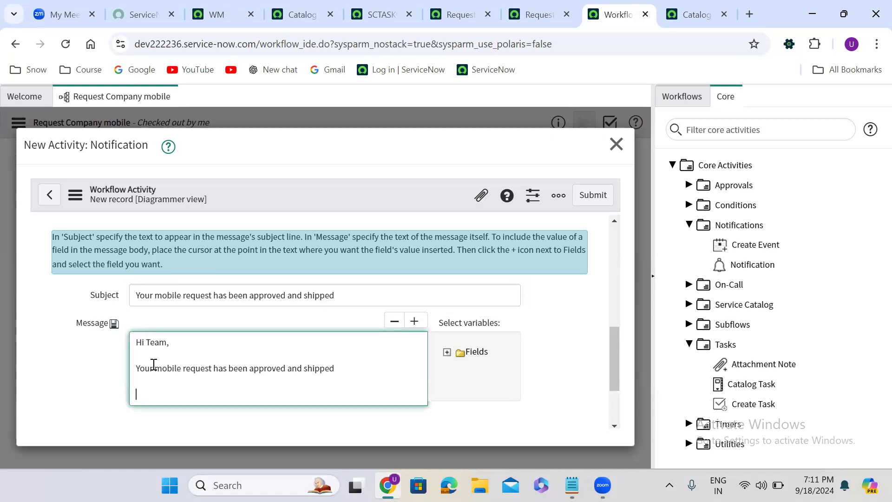
{"action": "type", "text": "Many thanks,"}
{"action": "key", "text": "Return"}
{"action": "type", "text": "Uday G"}
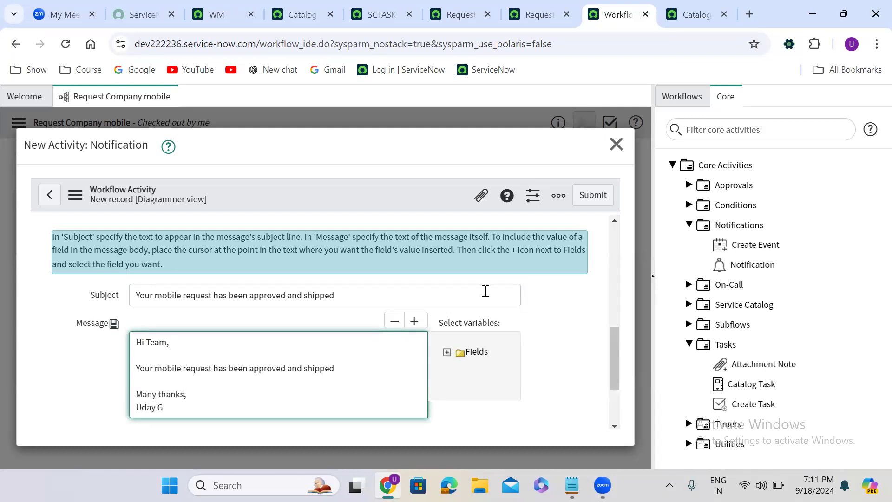
{"action": "left_click", "coordinate": [594, 198]}
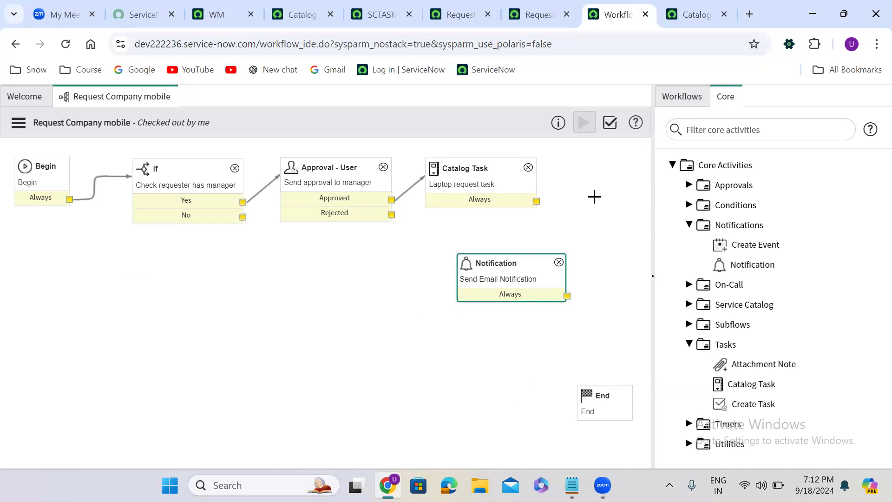
- Connect the Catalog Task's Always output to the Notification activity
{"action": "left_click_drag", "start_coordinate": [534, 200], "coordinate": [535, 264]}
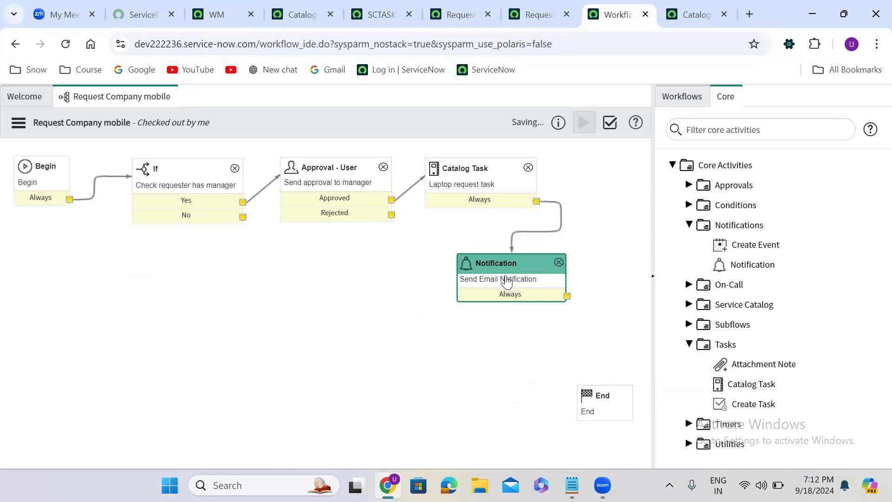
- Enable advanced recipients on the notification with script answer = current.variables.requested_for; and update it
{"action": "double_click", "coordinate": [504, 281]}
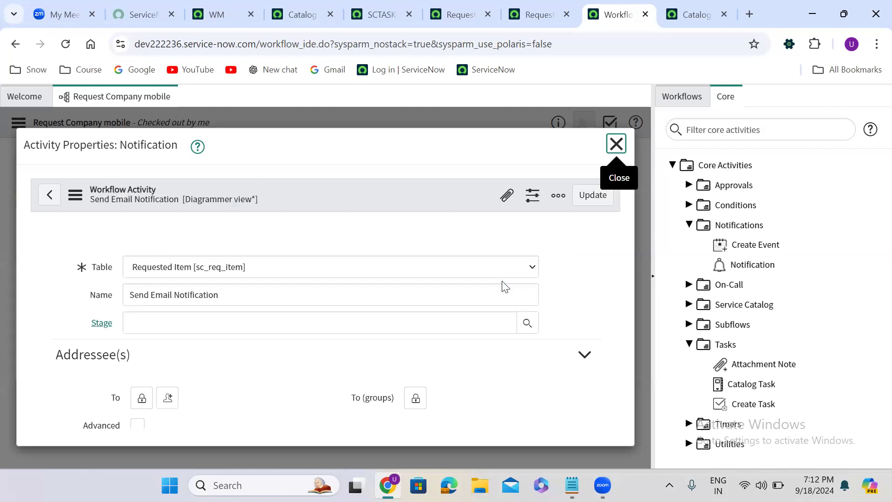
{"action": "left_click_drag", "start_coordinate": [607, 249], "coordinate": [615, 298]}
{"action": "left_click", "coordinate": [556, 316]}
{"action": "left_click_drag", "start_coordinate": [610, 267], "coordinate": [615, 328]}
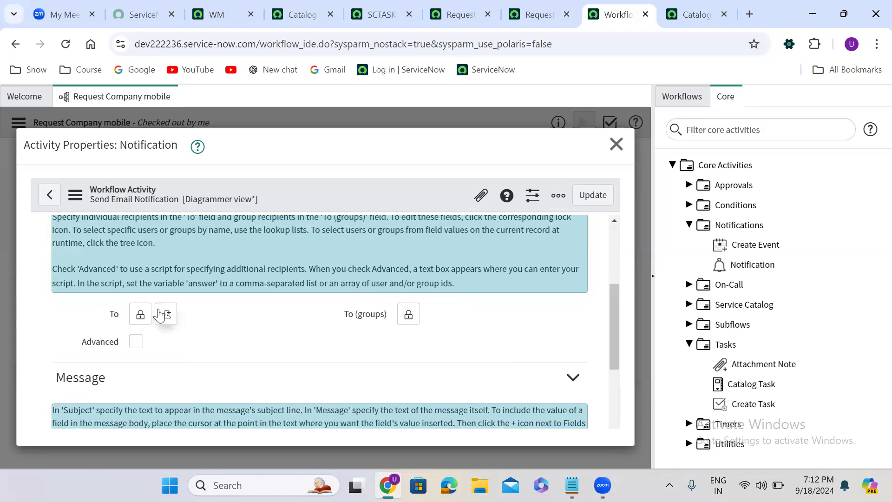
{"action": "left_click", "coordinate": [136, 342]}
{"action": "scroll", "coordinate": [311, 338], "scroll_direction": "down", "scroll_amount": 3}
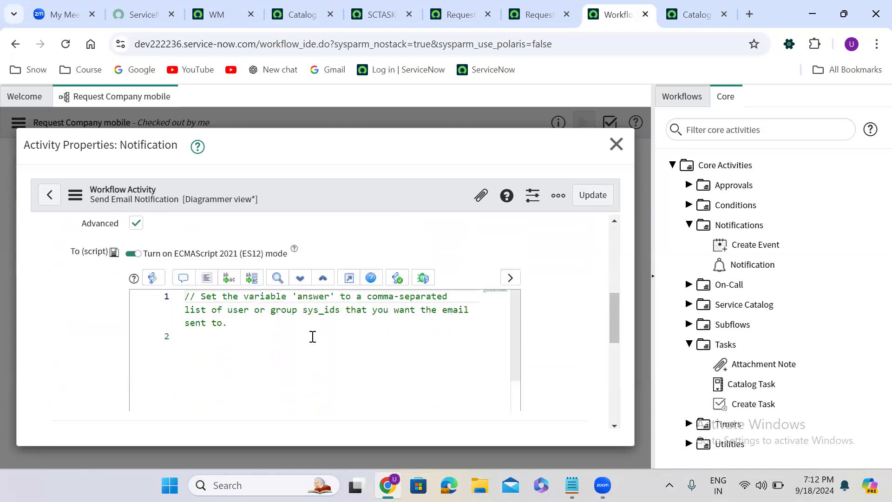
{"action": "scroll", "coordinate": [313, 336], "scroll_direction": "down", "scroll_amount": 1}
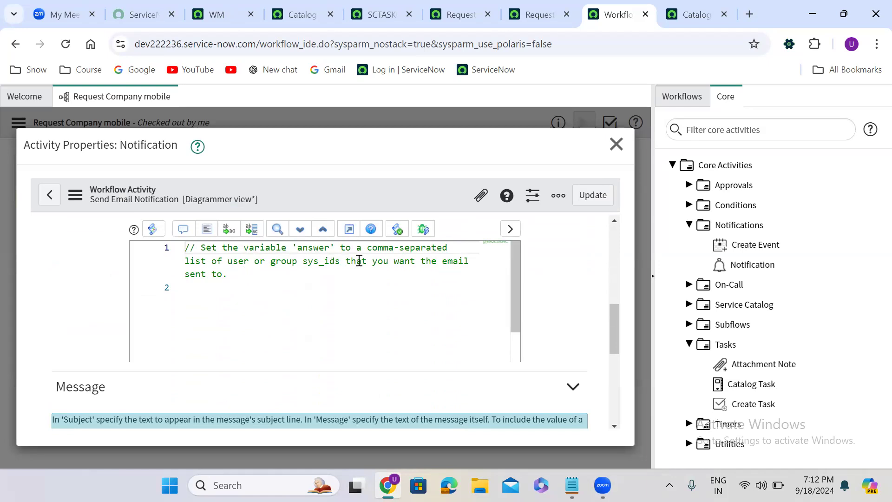
{"action": "left_click", "coordinate": [273, 277]}
{"action": "key", "text": "Return"}
{"action": "key", "text": "Return"}
{"action": "type", "text": "answeer"}
{"action": "key", "text": "BackSpace"}
{"action": "key", "text": "BackSpace"}
{"action": "key", "text": "BackSpace"}
{"action": "type", "text": "r = current.variab"}
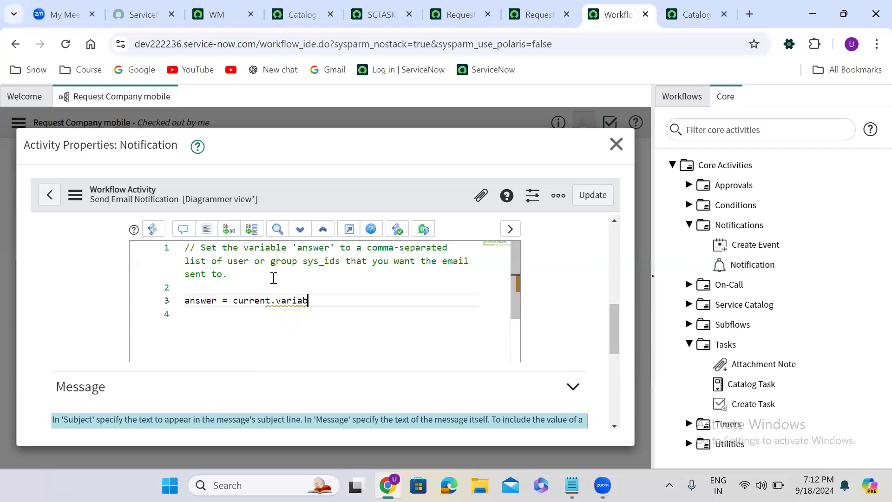
{"action": "type", "text": "s.requested_for;"}
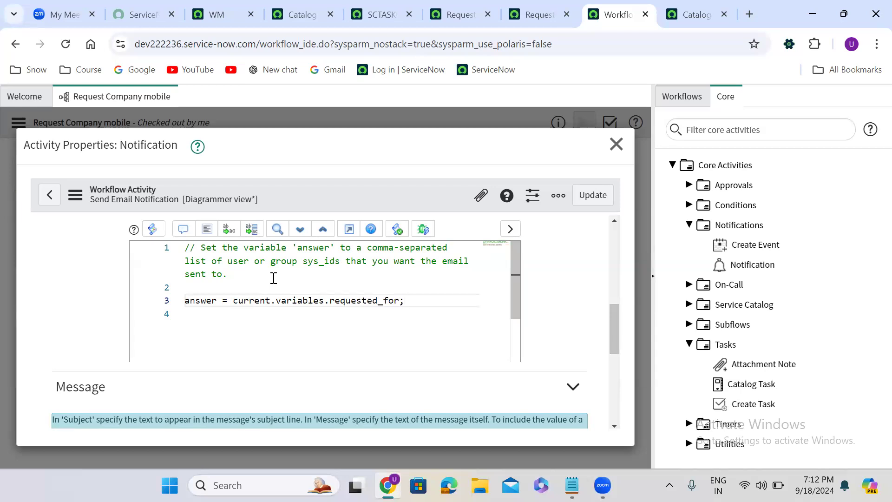
{"action": "left_click", "coordinate": [599, 194]}
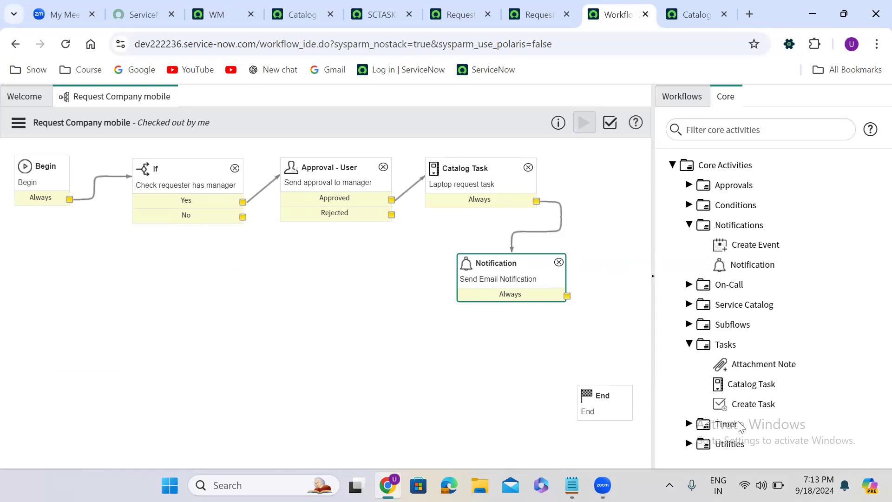
- Add a Set Values activity named 'Close the requested item' setting State to Closed Complete, wired between the Notification and End
{"action": "left_click", "coordinate": [689, 345]}
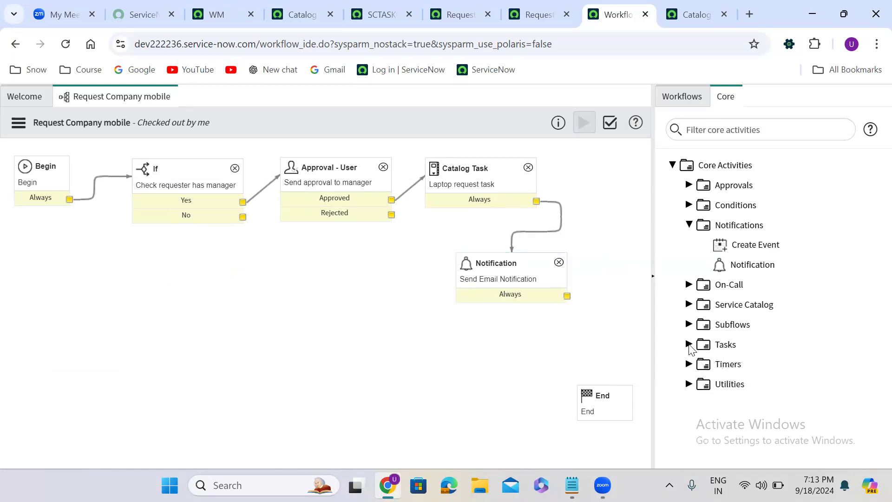
{"action": "left_click", "coordinate": [689, 385]}
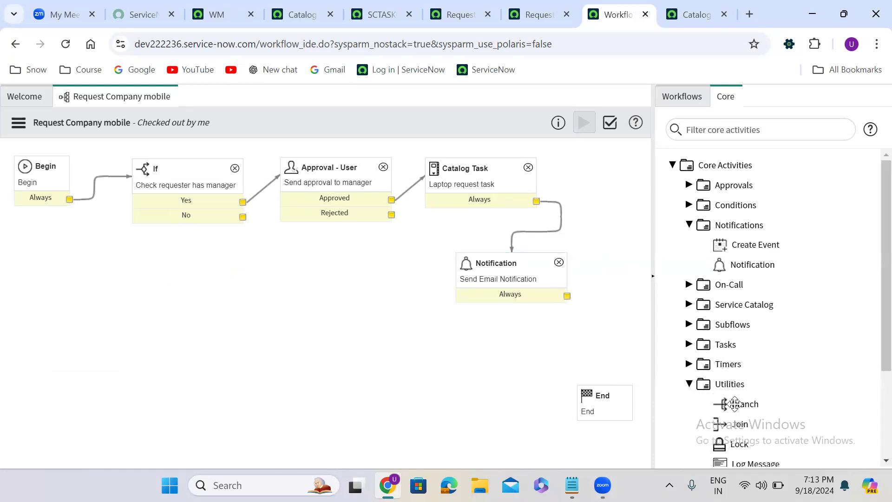
{"action": "scroll", "coordinate": [872, 346], "scroll_direction": "down", "scroll_amount": 3}
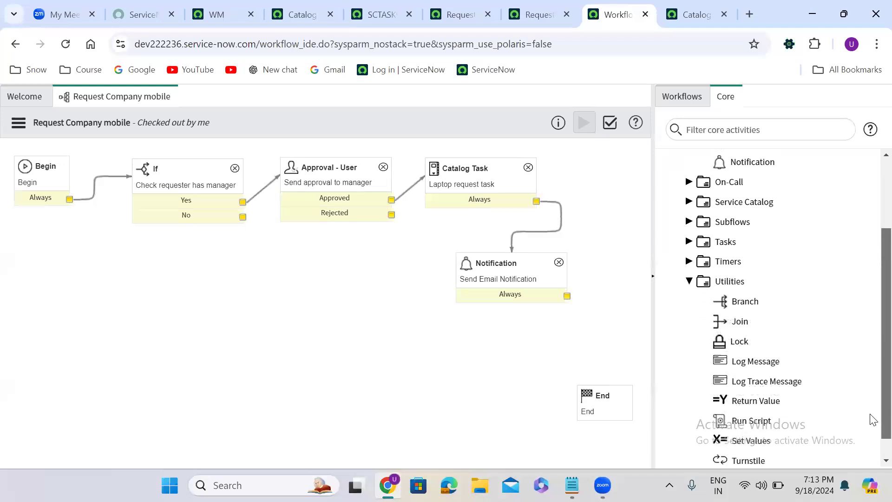
{"action": "left_click_drag", "start_coordinate": [747, 419], "coordinate": [524, 323]}
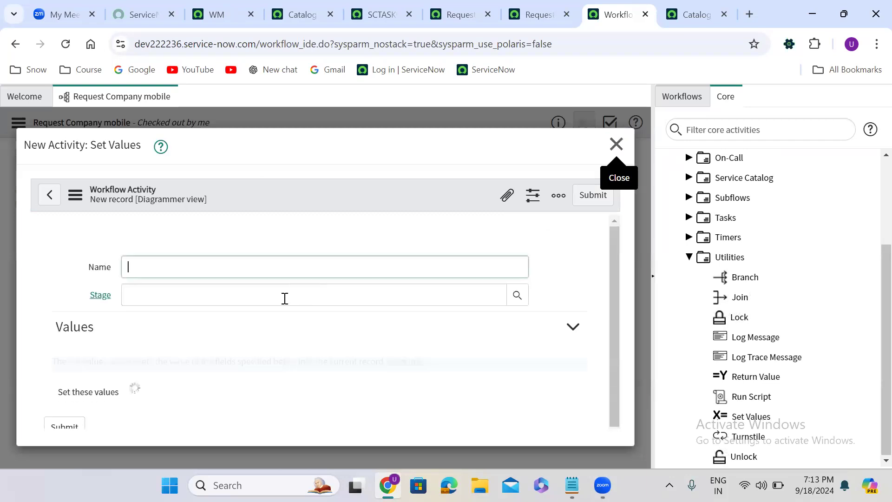
{"action": "left_click", "coordinate": [165, 271]}
{"action": "type", "text": "Clo"}
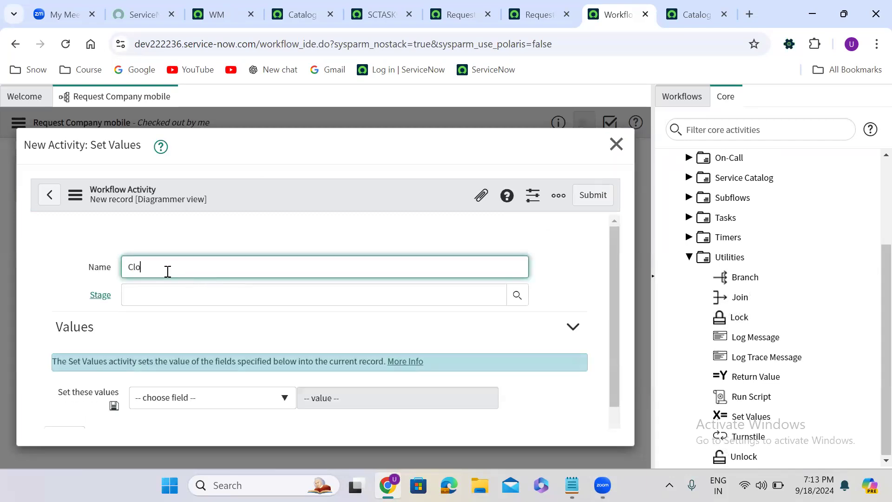
{"action": "type", "text": "se the reque"}
{"action": "left_click", "coordinate": [207, 398]}
{"action": "type", "text": "sta"}
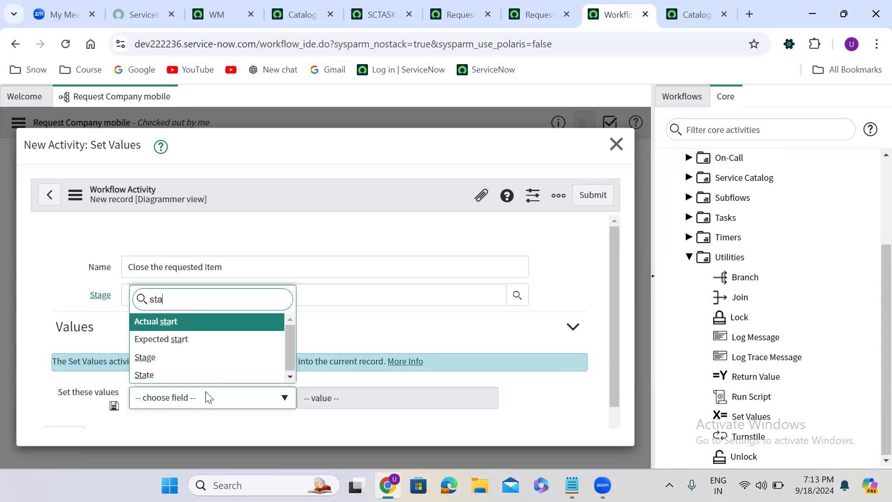
{"action": "left_click", "coordinate": [180, 378]}
{"action": "left_click", "coordinate": [335, 388]}
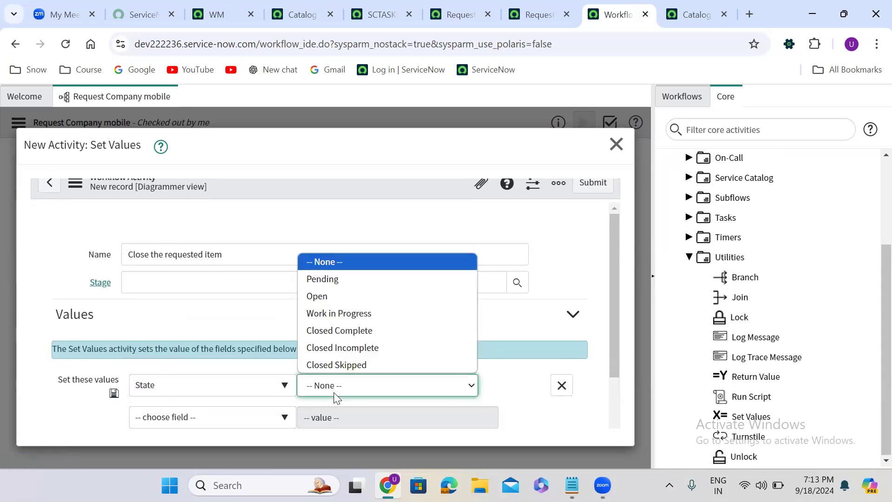
{"action": "left_click", "coordinate": [352, 331]}
{"action": "left_click", "coordinate": [589, 184]}
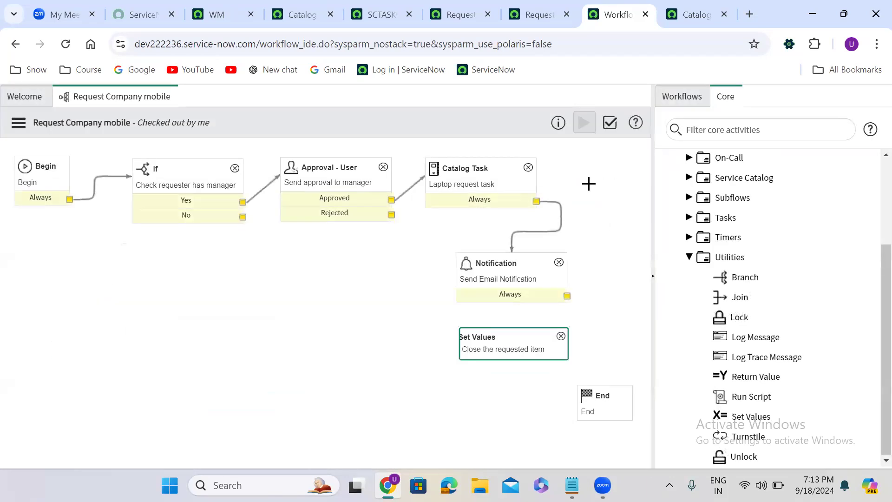
{"action": "left_click_drag", "start_coordinate": [567, 296], "coordinate": [599, 395]}
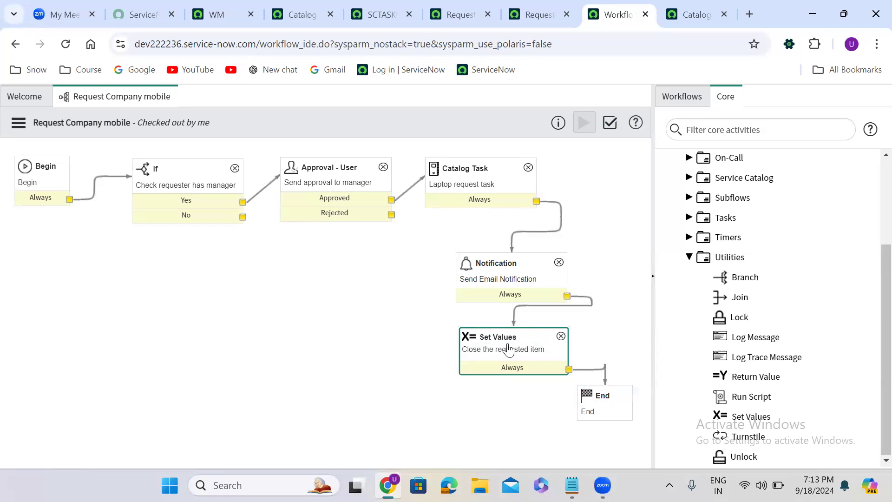
- Copy the Set Values activity as 'Close in complte the requested item' with State Closed Incomplete, fed by If's No and Approval's Rejected outputs
{"action": "right_click", "coordinate": [509, 349]}
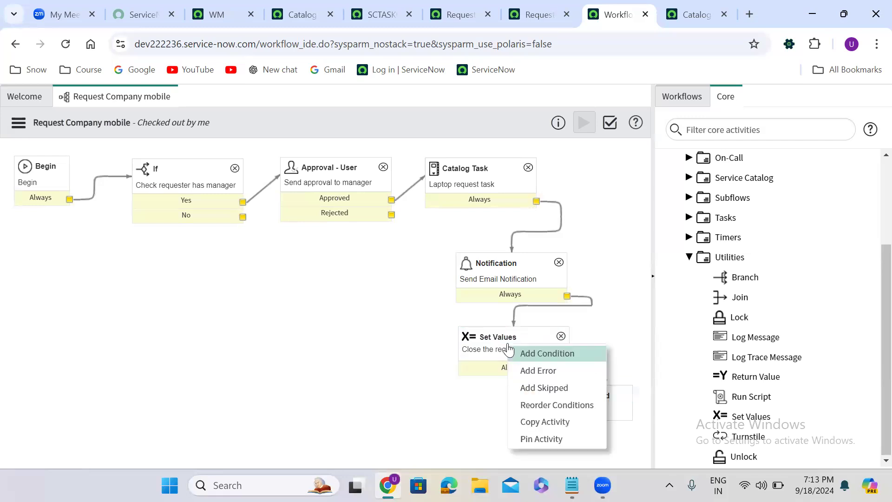
{"action": "left_click", "coordinate": [554, 422]}
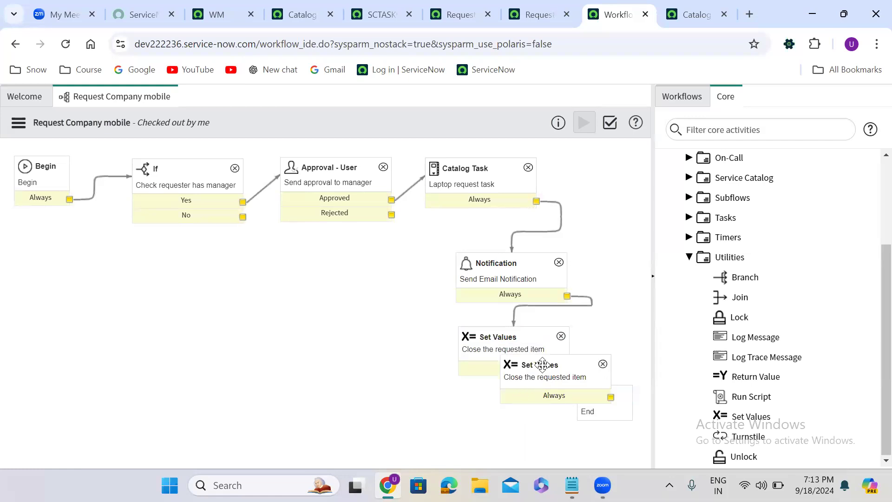
{"action": "left_click", "coordinate": [170, 365]}
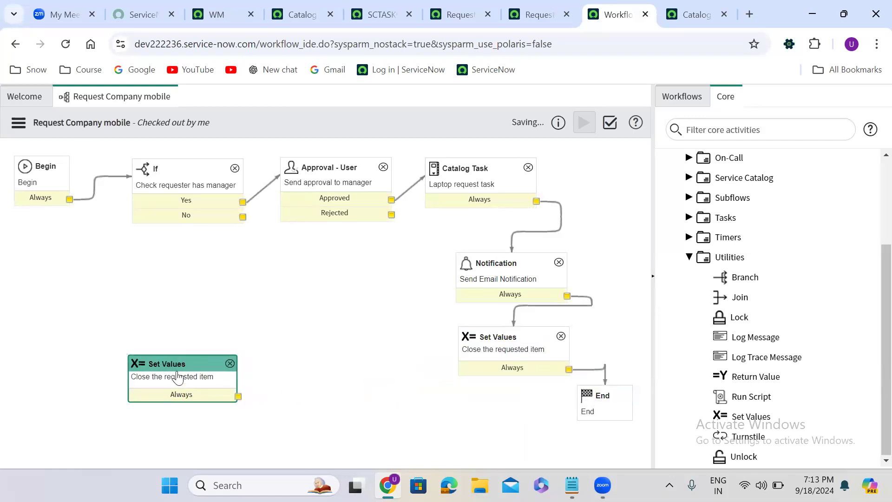
{"action": "double_click", "coordinate": [177, 377]}
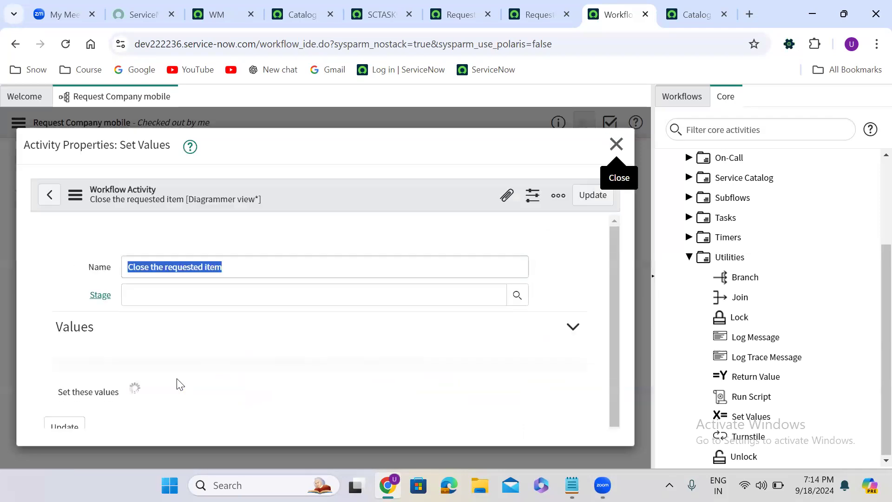
{"action": "left_click", "coordinate": [153, 267]}
{"action": "type", "text": "in comp"}
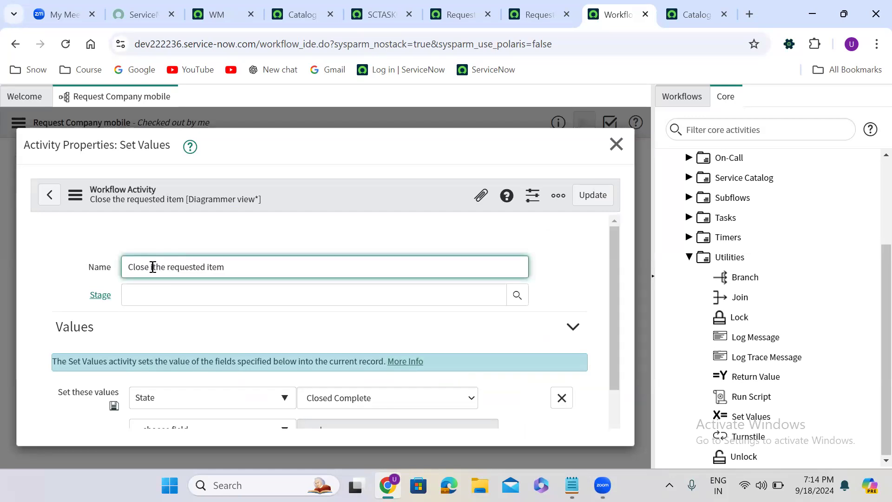
{"action": "type", "text": "lte"}
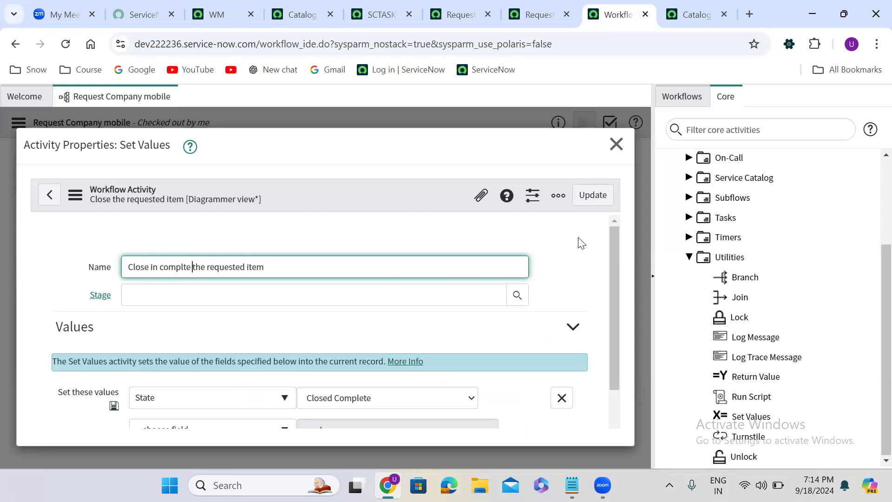
{"action": "left_click", "coordinate": [389, 398]}
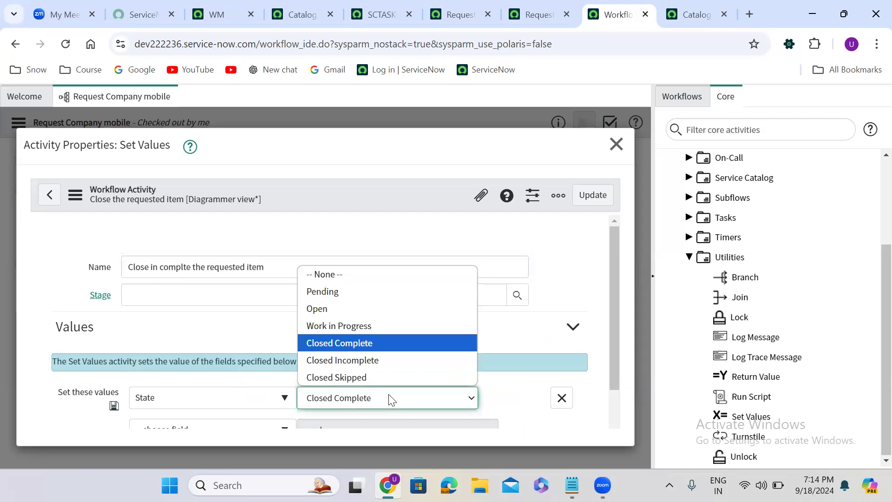
{"action": "left_click", "coordinate": [368, 362]}
{"action": "left_click", "coordinate": [593, 196]}
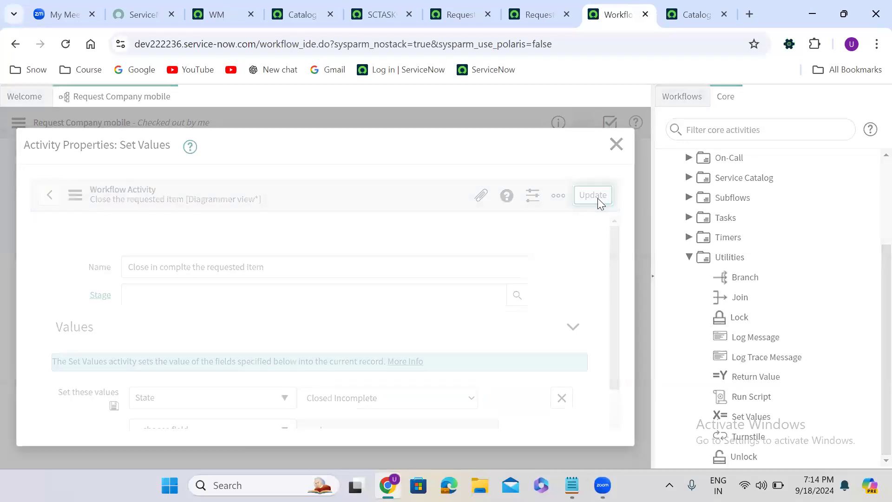
{"action": "left_click_drag", "start_coordinate": [243, 217], "coordinate": [199, 374]}
{"action": "left_click_drag", "start_coordinate": [392, 214], "coordinate": [229, 388]}
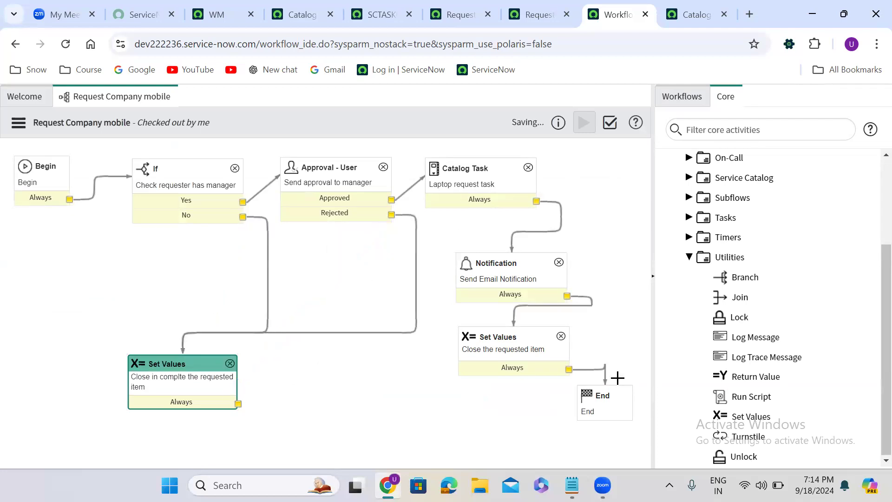
- Copy the Notification activity and change the copy's subject and message to 'Your mobile request has been rejected and cancelled'
{"action": "left_click", "coordinate": [508, 271]}
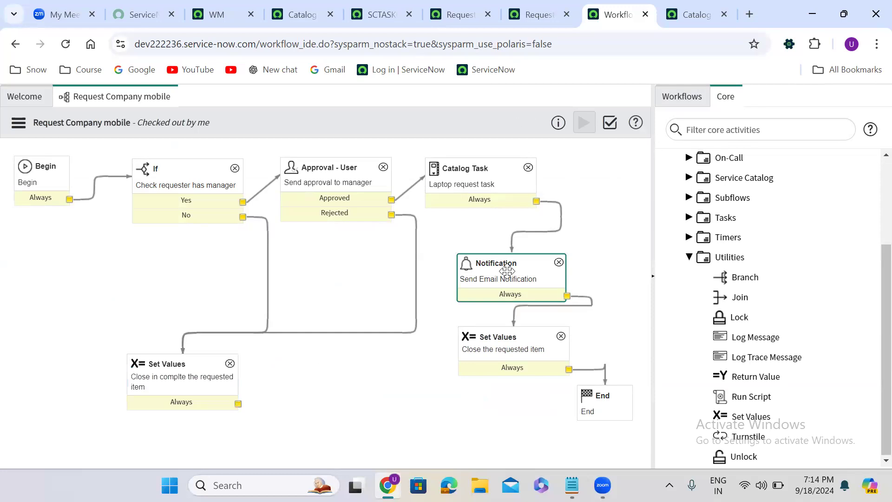
{"action": "right_click", "coordinate": [506, 272]}
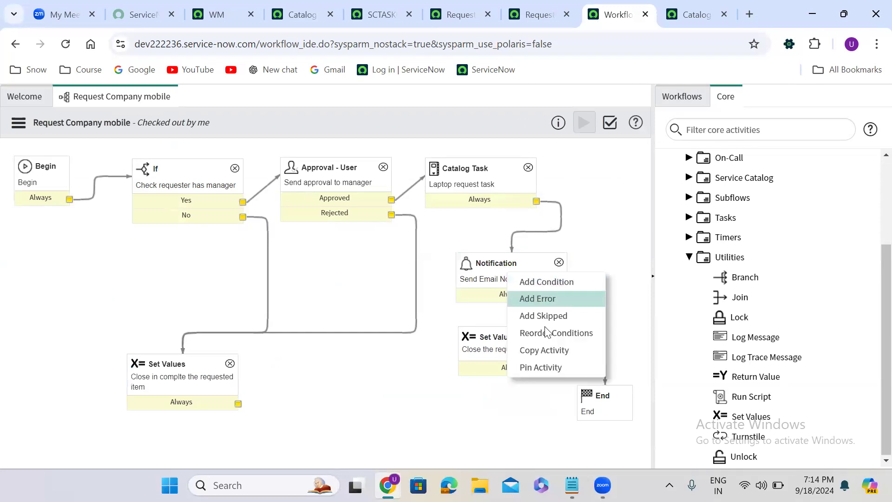
{"action": "left_click", "coordinate": [552, 352]}
{"action": "left_click_drag", "start_coordinate": [546, 292], "coordinate": [324, 374]}
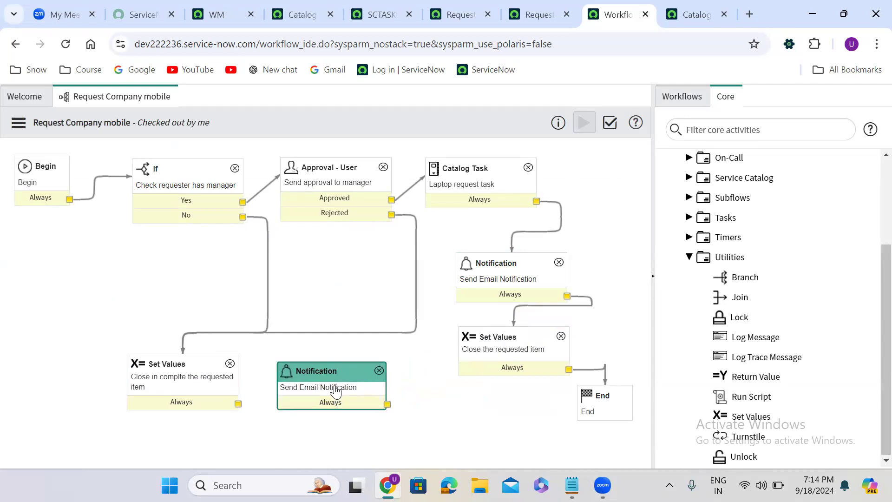
{"action": "double_click", "coordinate": [335, 391]}
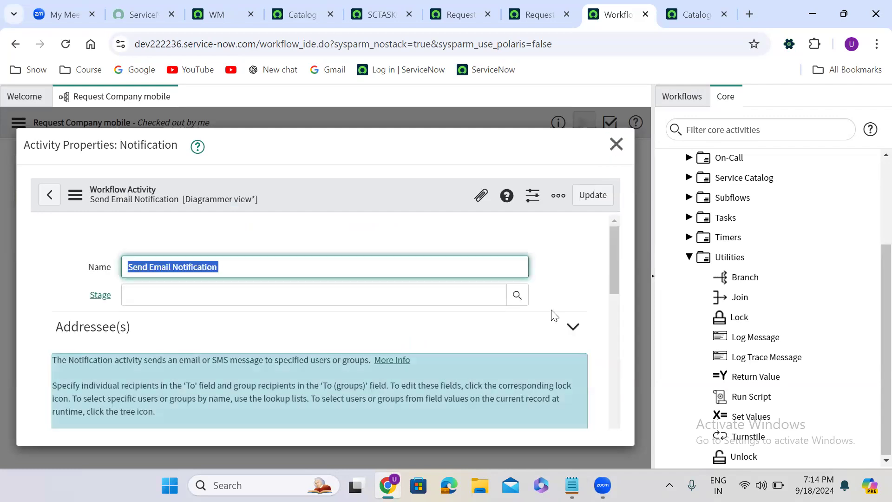
{"action": "left_click_drag", "start_coordinate": [610, 254], "coordinate": [608, 385]}
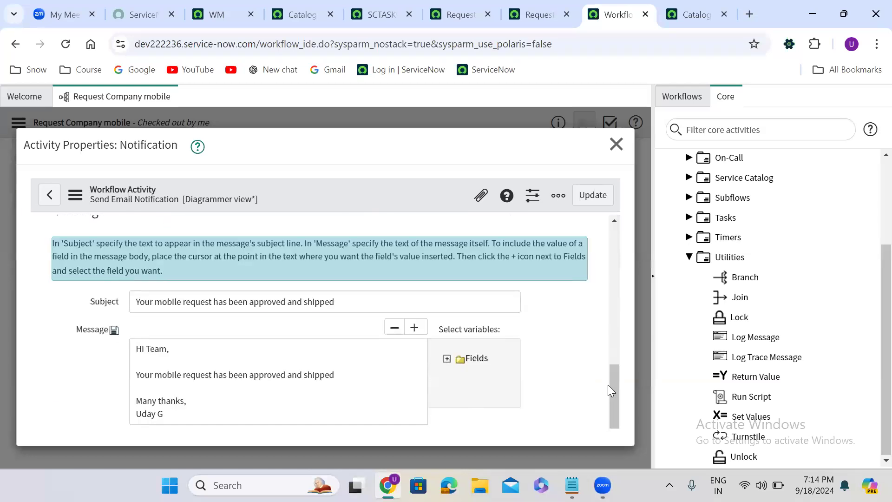
{"action": "double_click", "coordinate": [265, 302]}
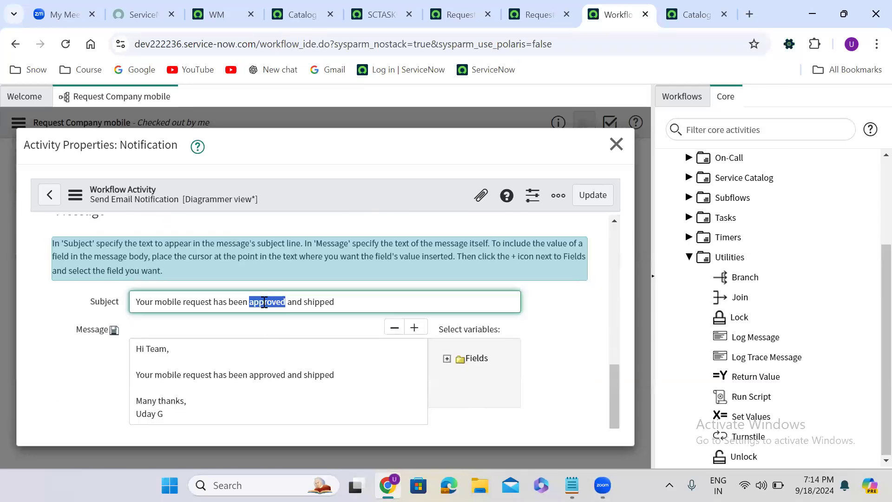
{"action": "type", "text": "reje"}
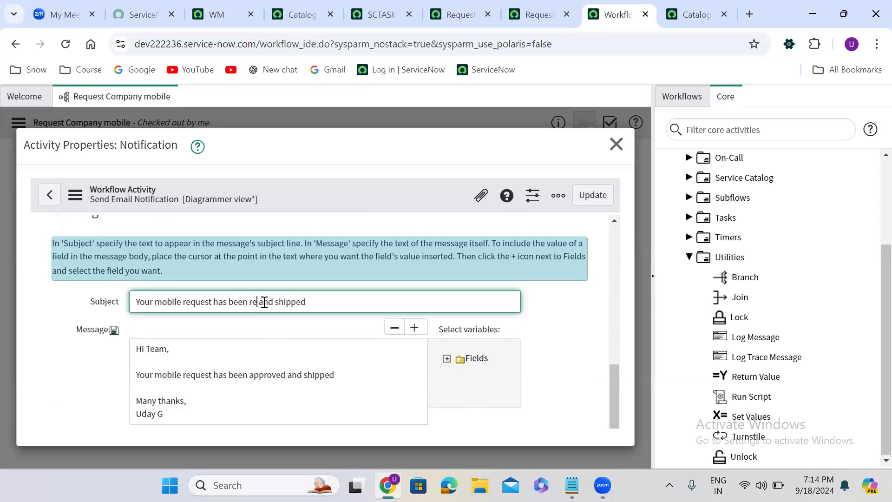
{"action": "type", "text": "cted"}
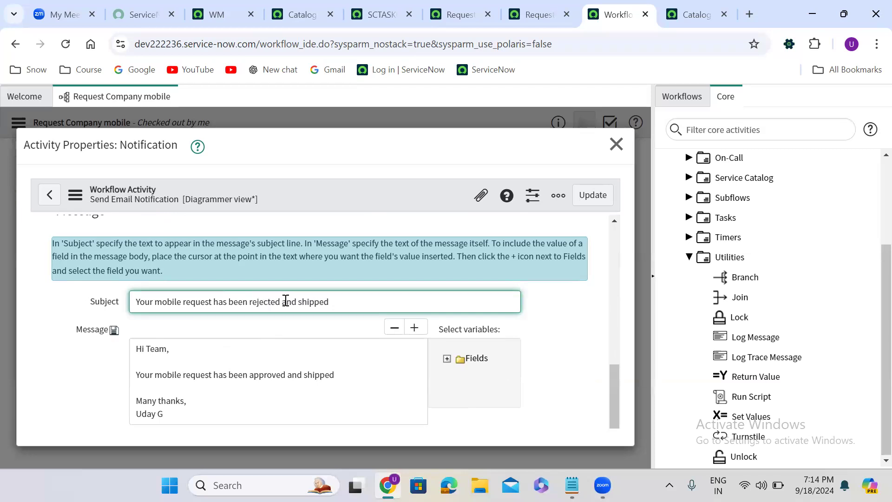
{"action": "double_click", "coordinate": [310, 302]}
{"action": "type", "text": "cancell"}
{"action": "left_click_drag", "start_coordinate": [250, 301], "coordinate": [365, 290]}
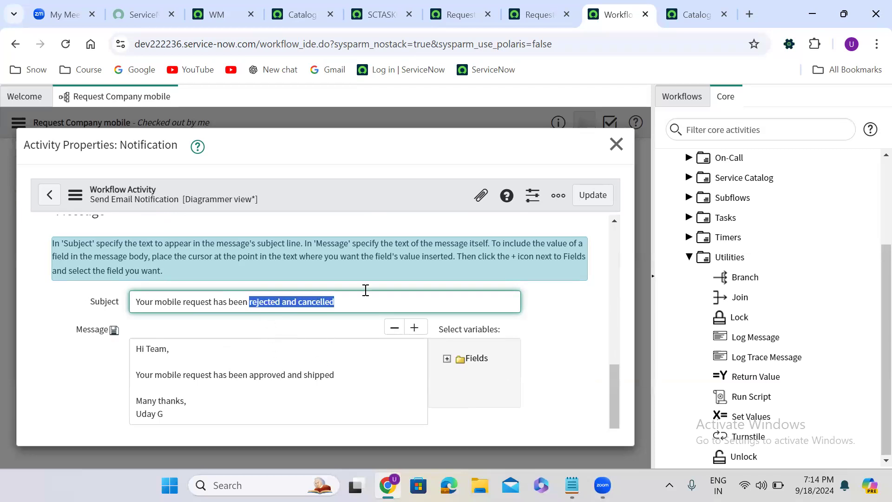
{"action": "left_click_drag", "start_coordinate": [250, 375], "coordinate": [345, 371]}
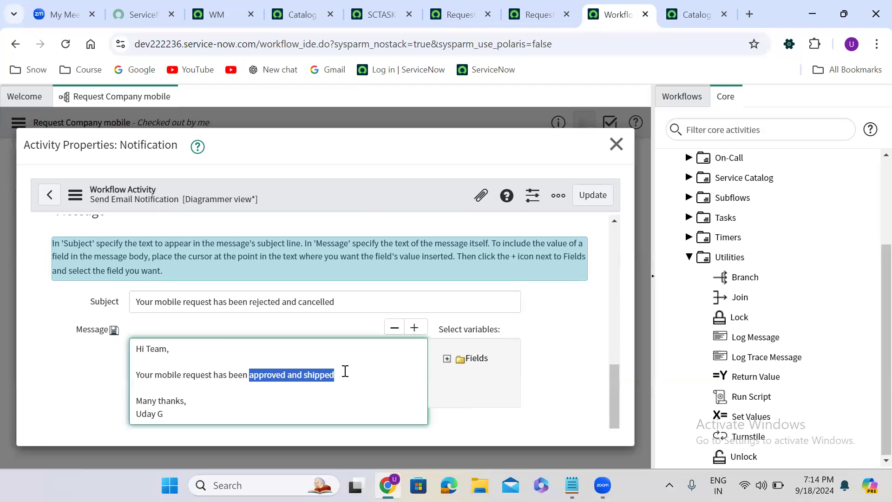
{"action": "key", "text": "ctrl+v"}
{"action": "left_click", "coordinate": [592, 198]}
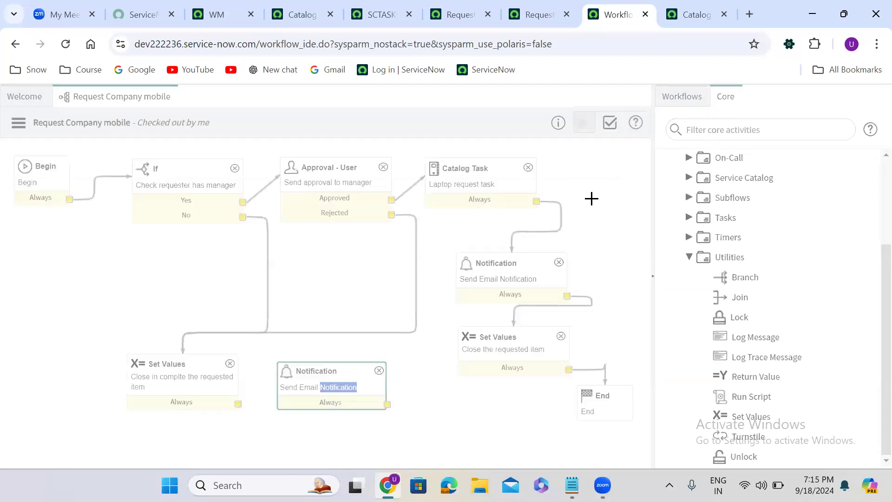
- Connect the Closed Incomplete Set Values to the rejection Notification, and that notification's Always output to End
{"action": "left_click_drag", "start_coordinate": [238, 404], "coordinate": [581, 402]}
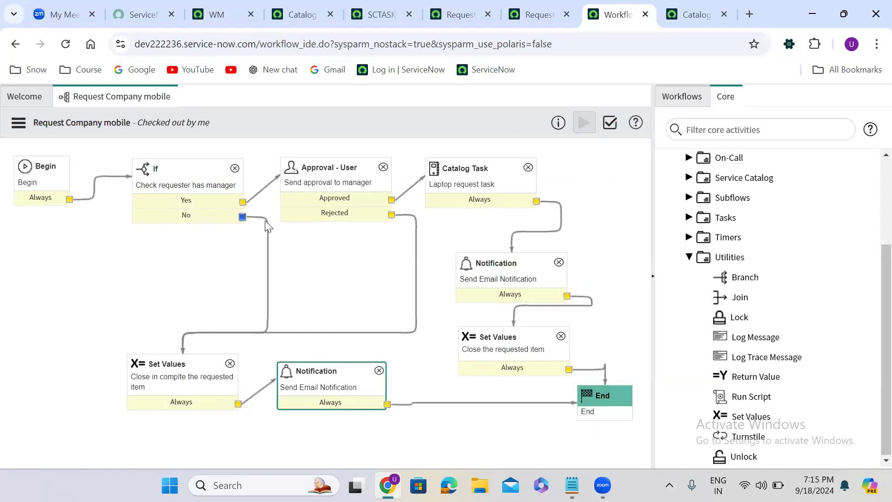
{"action": "left_click", "coordinate": [182, 383]}
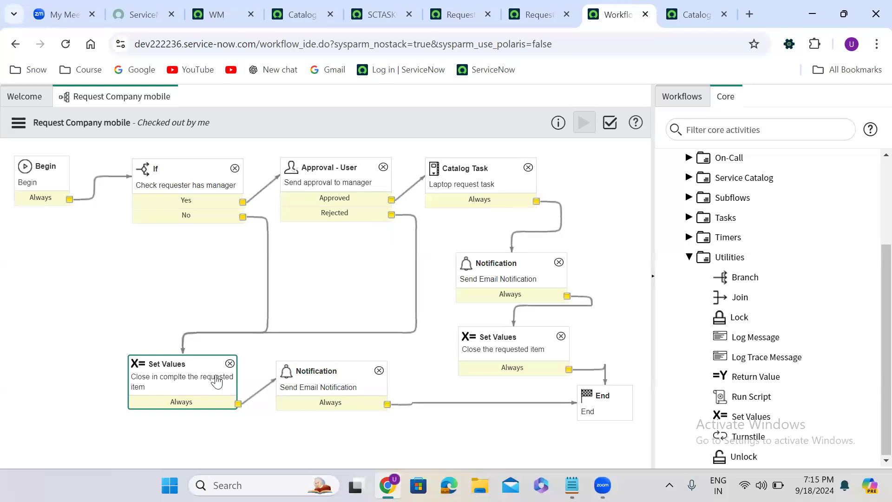
{"action": "left_click", "coordinate": [324, 381]}
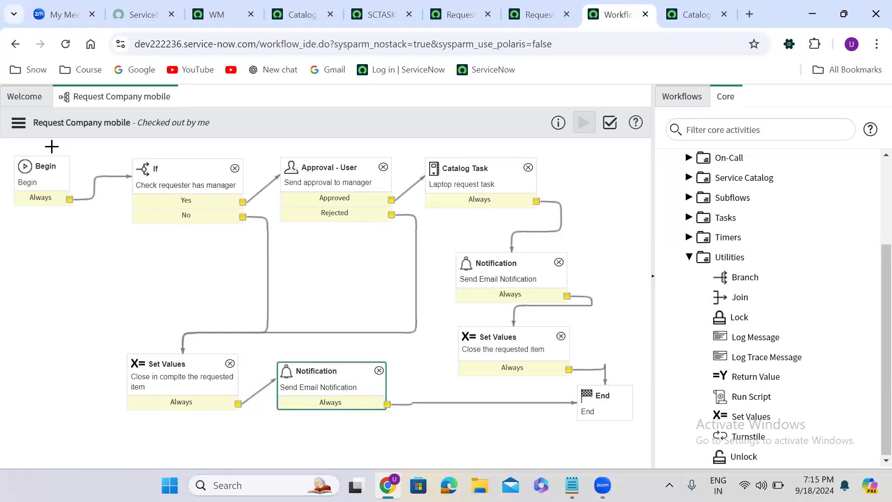
- Publish the Request Company mobile workflow and return to the Request Company Mobile catalog item
{"action": "left_click", "coordinate": [18, 122]}
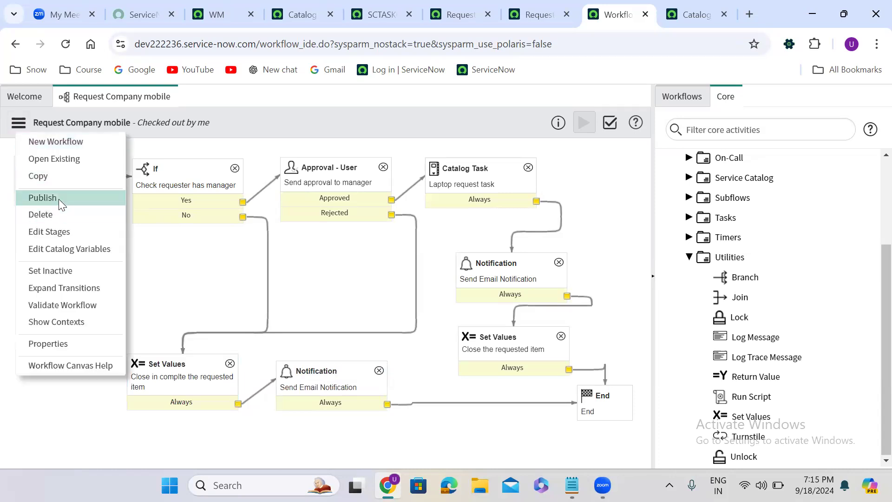
{"action": "left_click", "coordinate": [57, 197]}
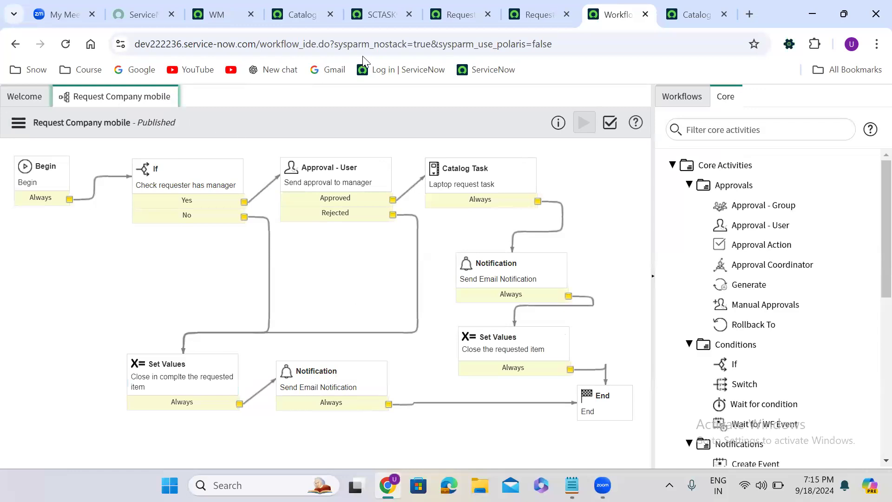
{"action": "left_click", "coordinate": [459, 14]}
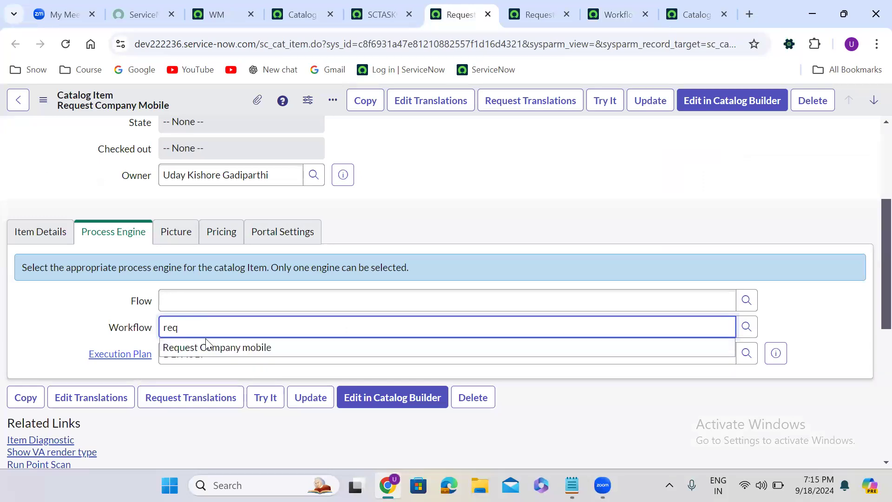
- Assign the Request Company mobile workflow as the catalog item's process engine workflow and save the item
{"action": "type", "text": "req"}
{"action": "left_click", "coordinate": [221, 351]}
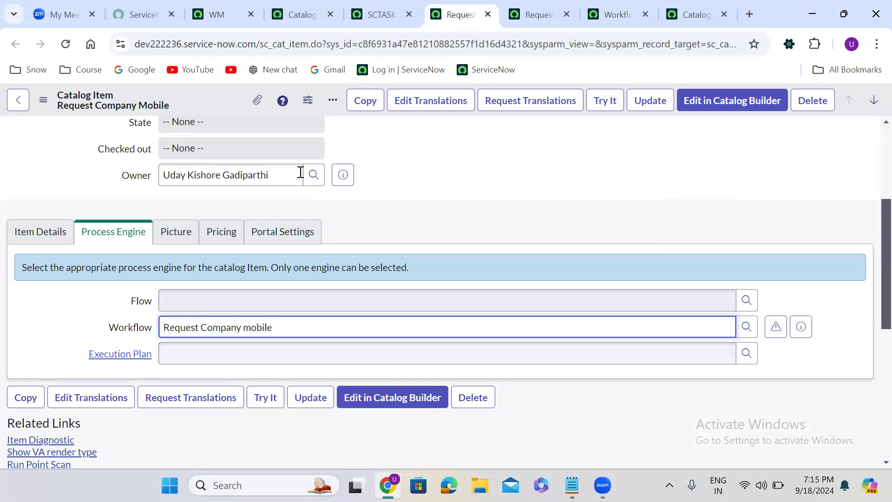
{"action": "right_click", "coordinate": [218, 97]}
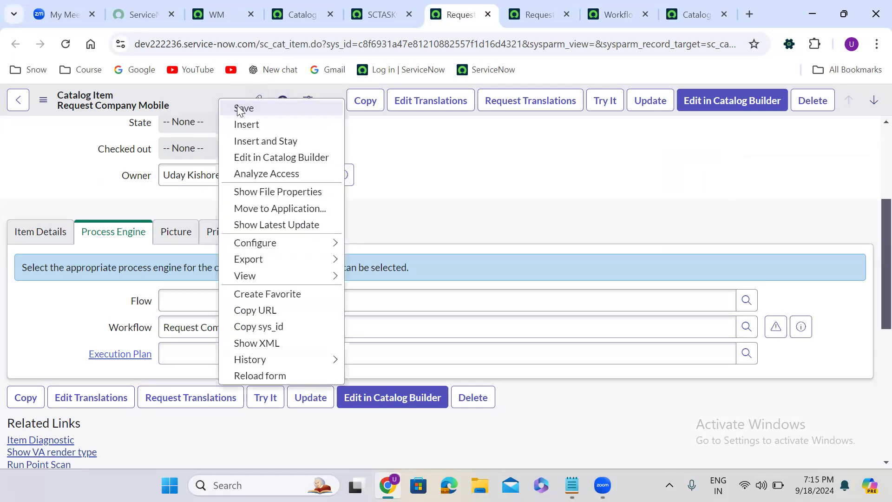
{"action": "left_click", "coordinate": [237, 105]}
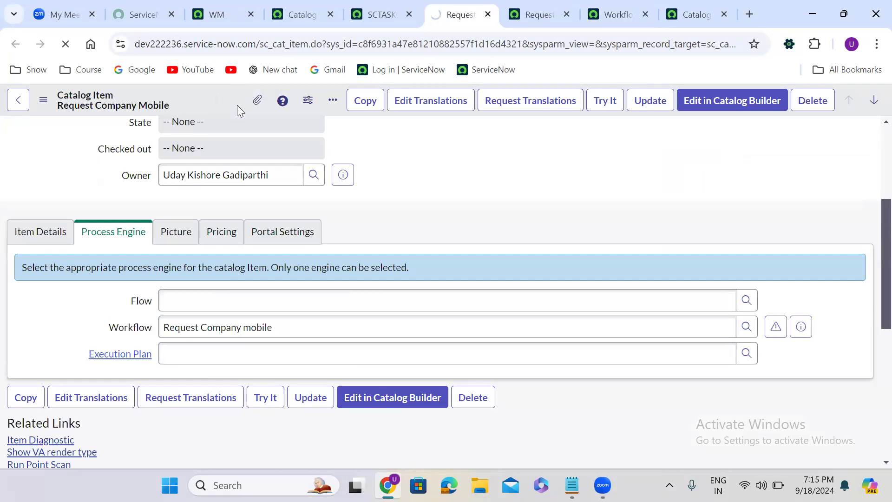
- Close the old item preview and open the Request Company Mobile item with Try It
{"action": "left_click", "coordinate": [508, 6]}
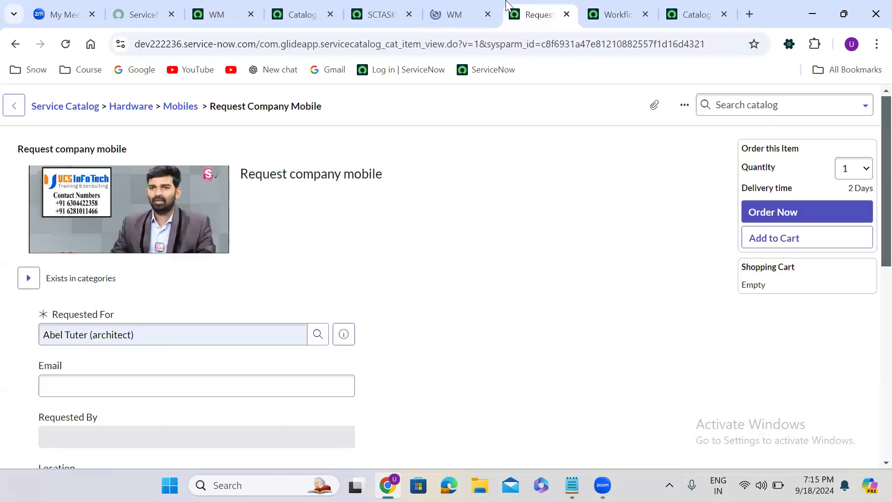
{"action": "left_click", "coordinate": [567, 14]}
{"action": "left_click", "coordinate": [504, 134]}
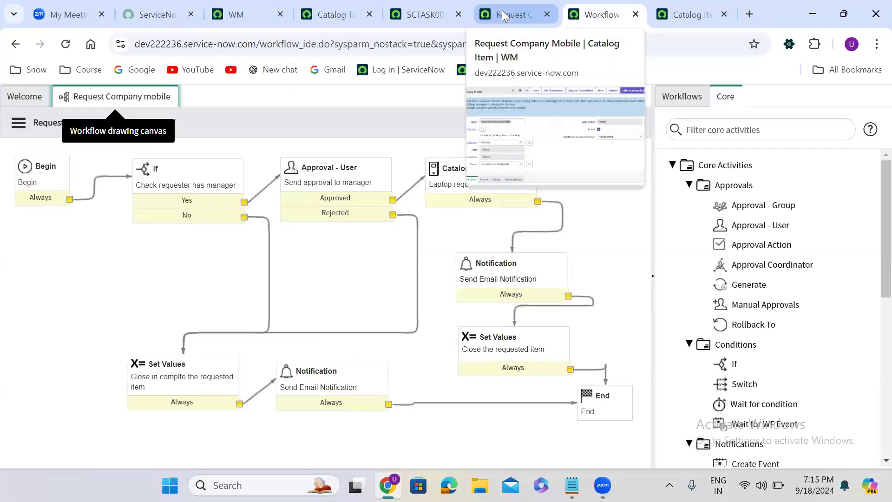
{"action": "left_click", "coordinate": [502, 10]}
{"action": "right_click", "coordinate": [503, 13]}
{"action": "key", "text": "Escape"}
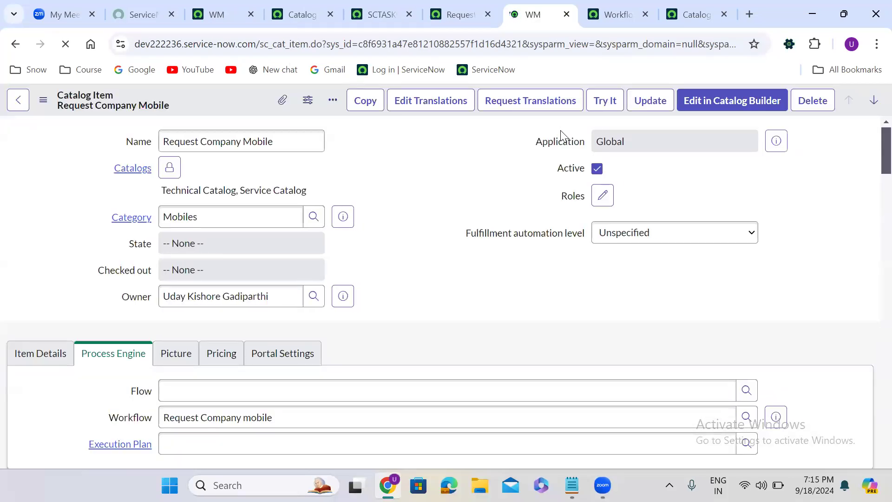
{"action": "left_click", "coordinate": [605, 100]}
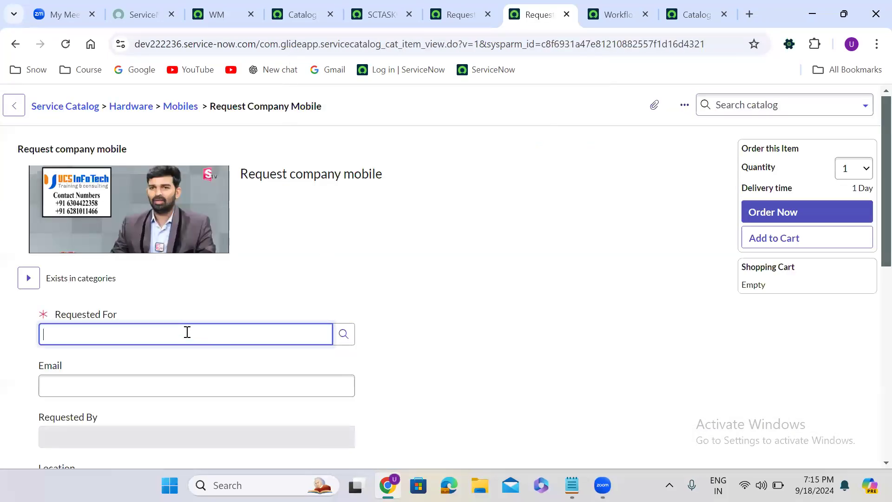
- Inspect the Requested For user's details in the user preview, including the Manager field
{"action": "left_click", "coordinate": [185, 332]}
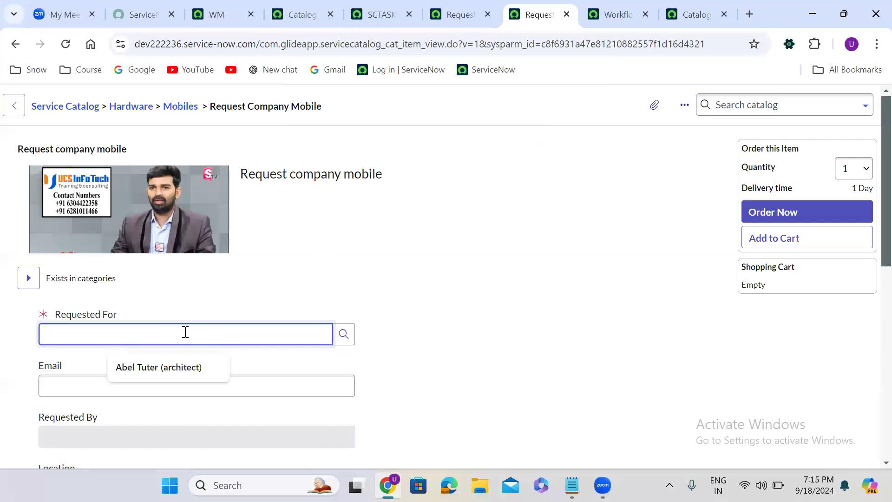
{"action": "type", "text": "**"}
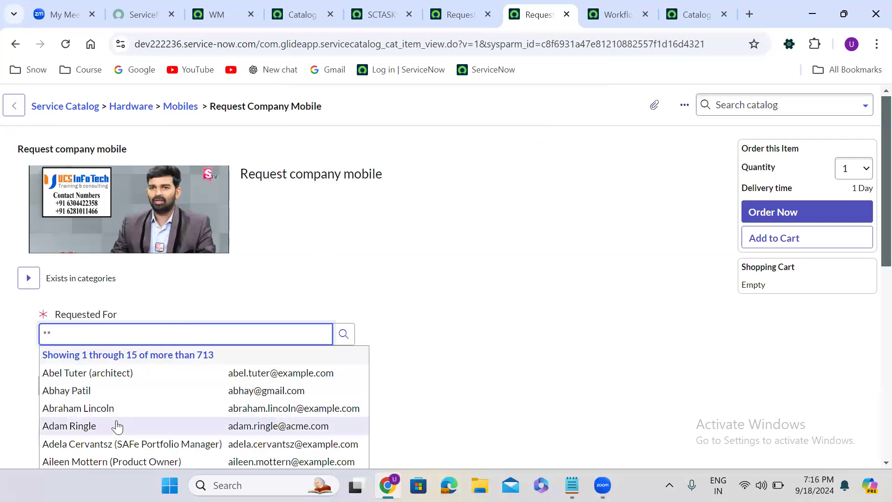
{"action": "left_click", "coordinate": [145, 376]}
{"action": "left_click", "coordinate": [330, 333]}
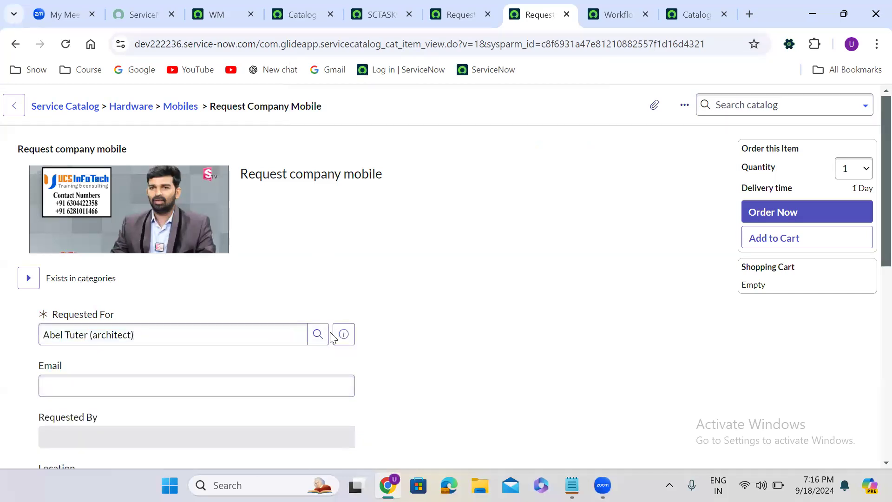
{"action": "left_click", "coordinate": [340, 335]}
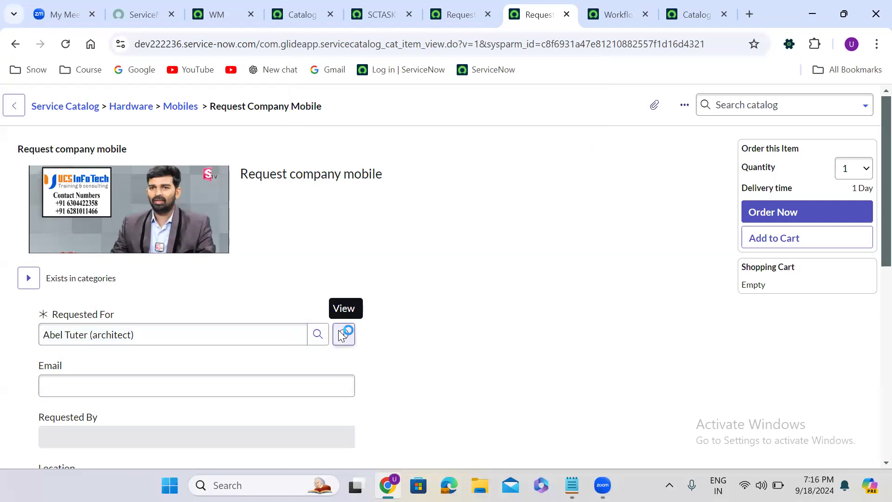
{"action": "left_click", "coordinate": [362, 415]}
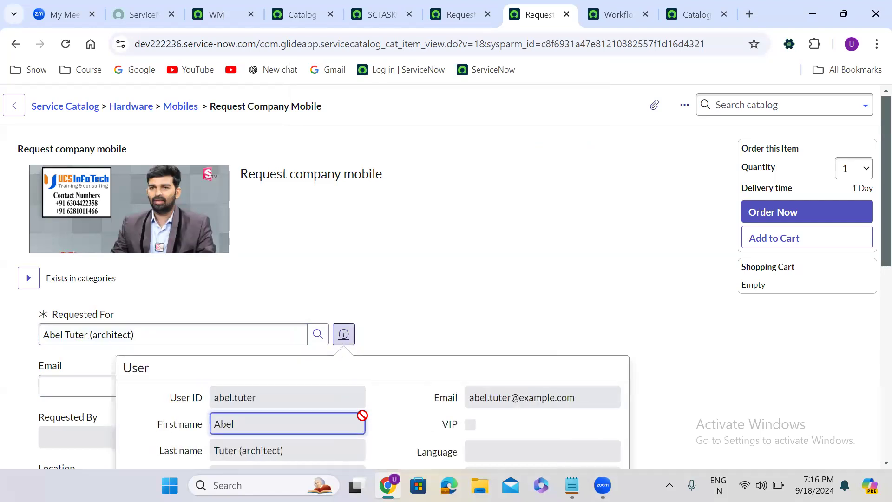
{"action": "left_click", "coordinate": [381, 428]}
{"action": "scroll", "coordinate": [381, 429], "scroll_direction": "down", "scroll_amount": 4}
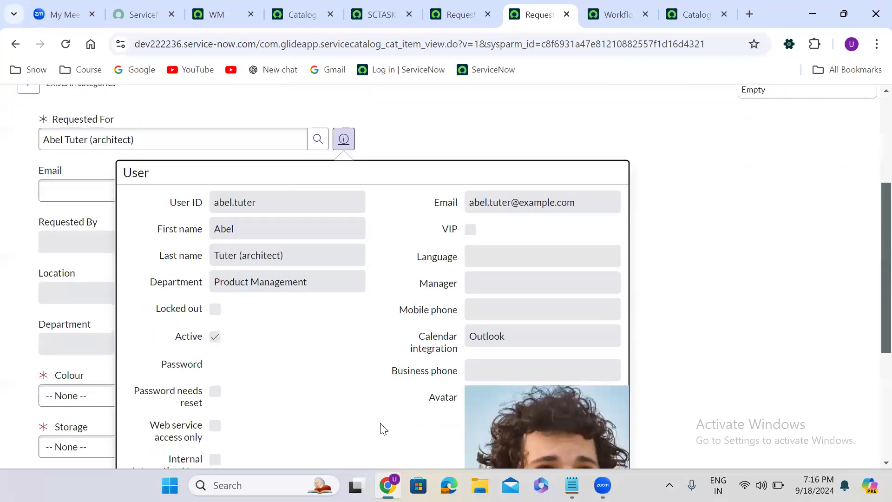
{"action": "scroll", "coordinate": [381, 427], "scroll_direction": "up", "scroll_amount": 4}
- Set Requested For to a user picked from the user list filtered on Manager is not empty
{"action": "left_click", "coordinate": [319, 335]}
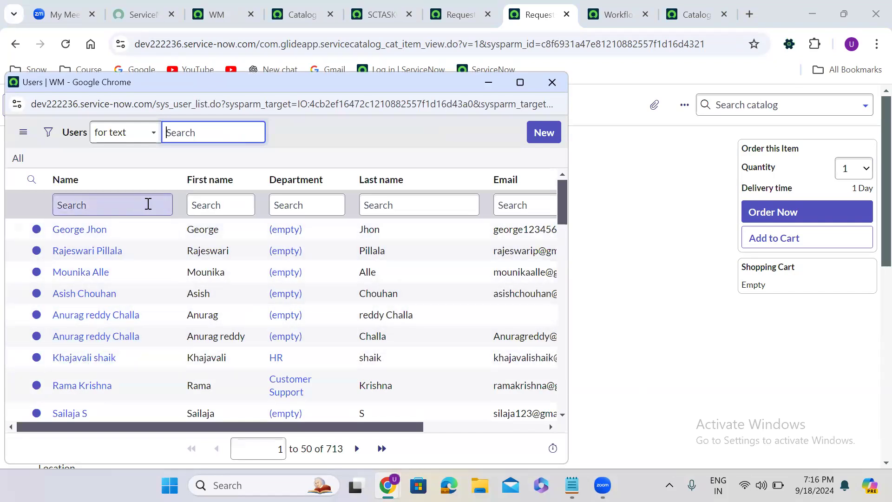
{"action": "left_click", "coordinate": [47, 132]}
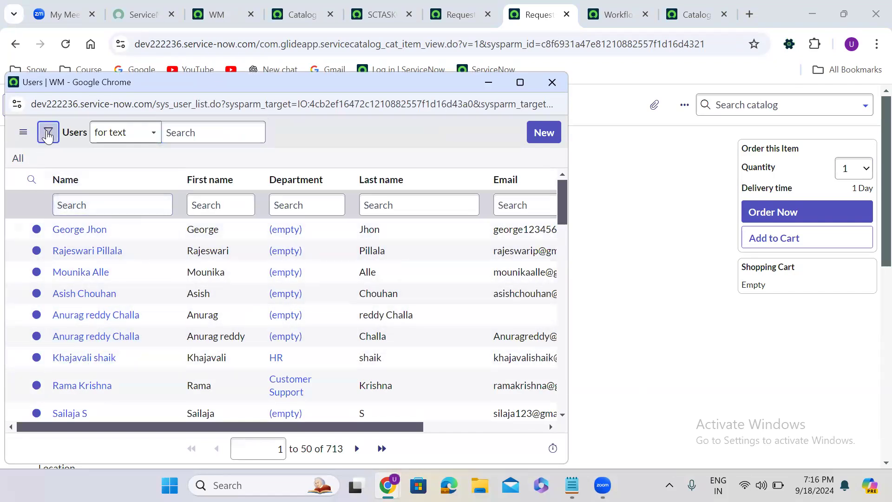
{"action": "left_click", "coordinate": [103, 198]}
{"action": "type", "text": "mana"}
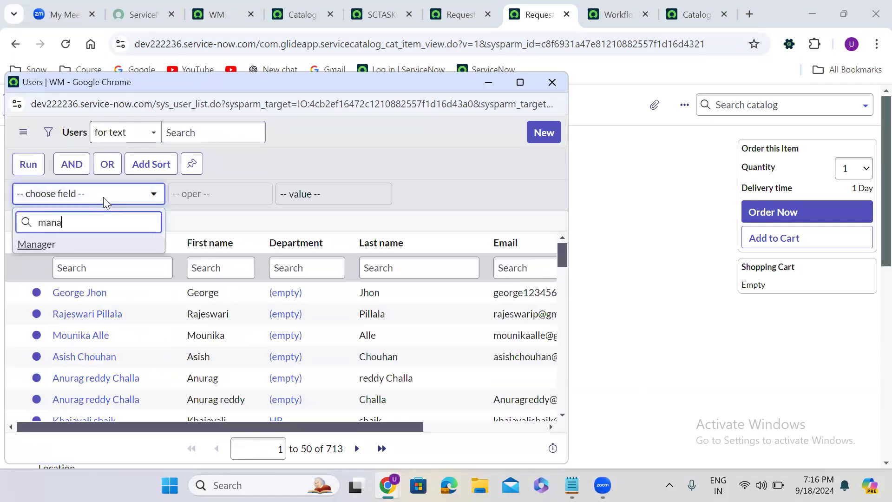
{"action": "left_click", "coordinate": [109, 245]}
{"action": "left_click", "coordinate": [211, 203]}
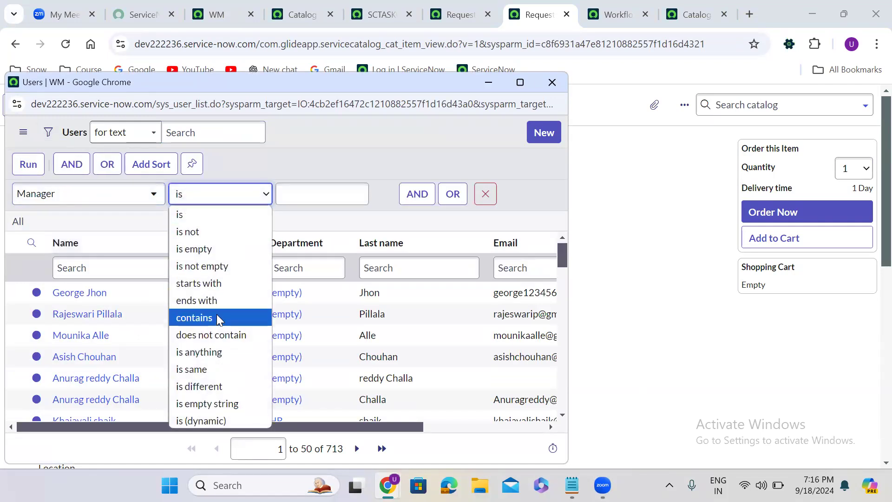
{"action": "left_click", "coordinate": [213, 266]}
{"action": "left_click", "coordinate": [29, 166]}
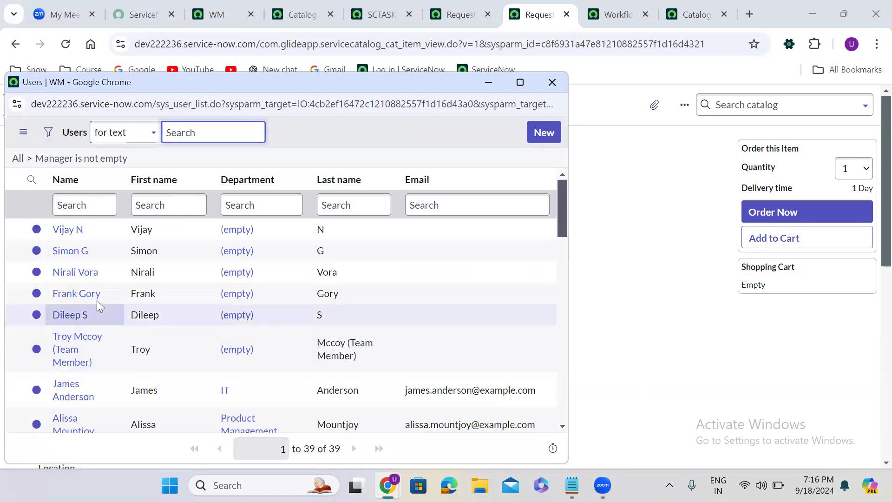
{"action": "left_click", "coordinate": [64, 418]}
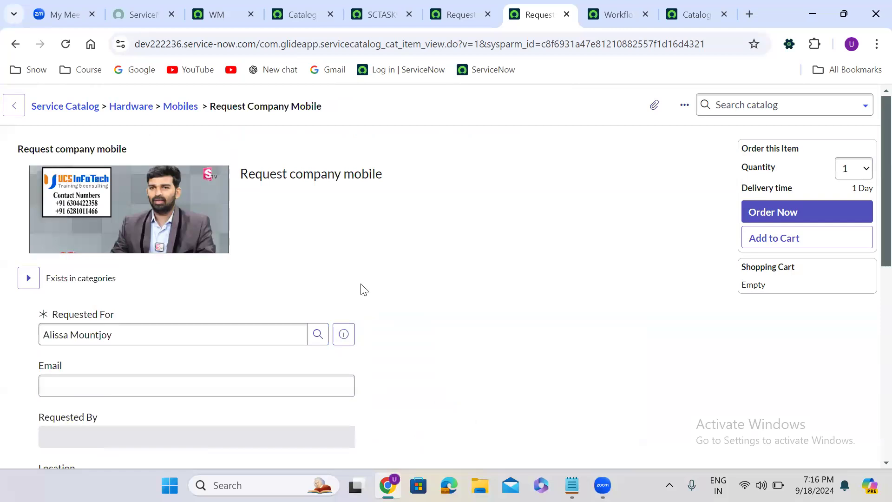
- Fill the order form with Colour Black, Storage 16 GB, RAM 16 GB, and 'test' for Additional Comments and Address
{"action": "scroll", "coordinate": [364, 289], "scroll_direction": "down", "scroll_amount": 3}
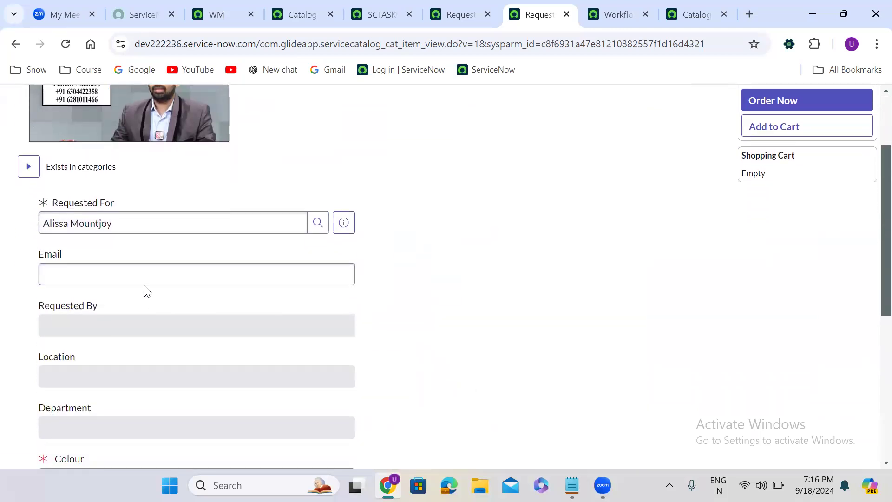
{"action": "left_click", "coordinate": [144, 280]}
{"action": "scroll", "coordinate": [453, 373], "scroll_direction": "down", "scroll_amount": 6}
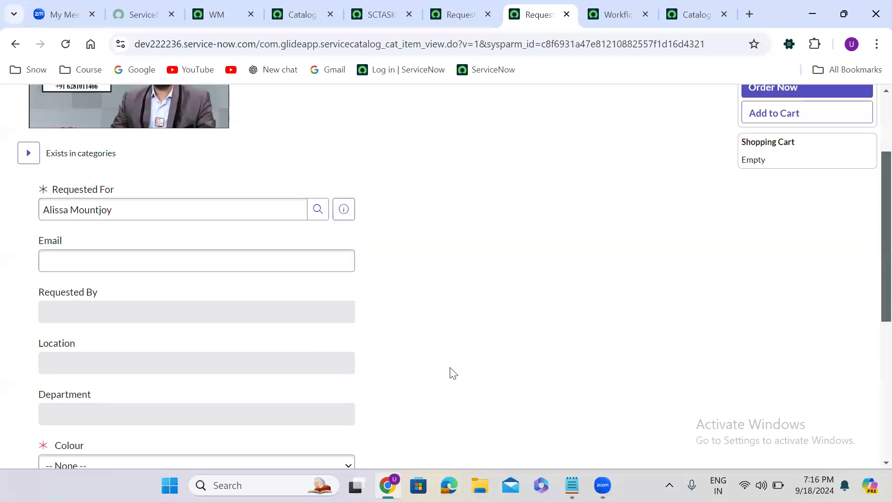
{"action": "left_click", "coordinate": [147, 209]}
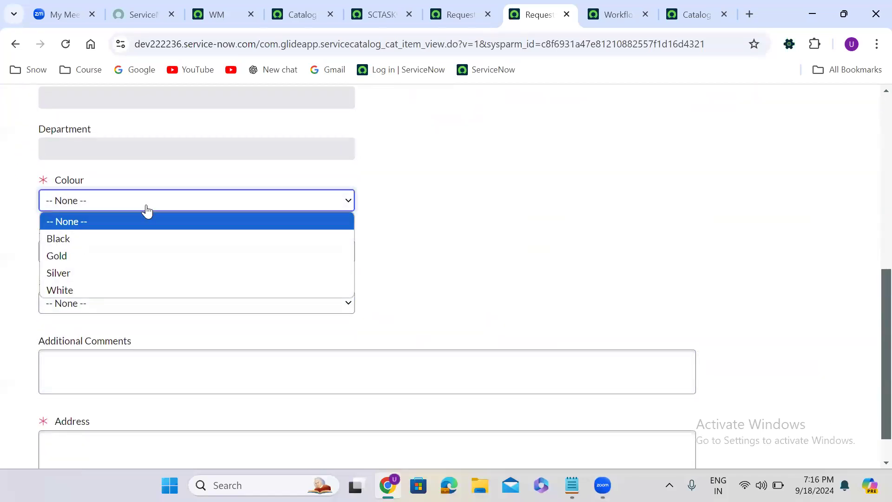
{"action": "left_click", "coordinate": [130, 238]}
{"action": "left_click", "coordinate": [123, 258]}
{"action": "left_click", "coordinate": [116, 309]}
{"action": "left_click", "coordinate": [104, 305]}
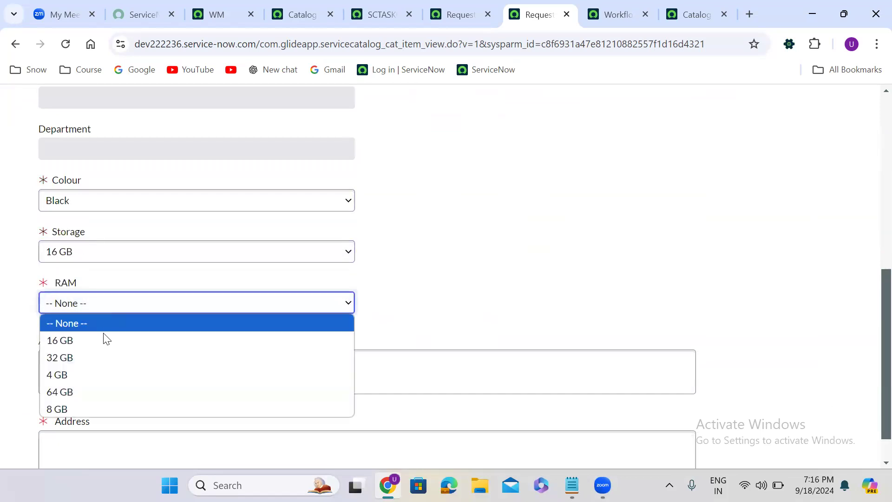
{"action": "left_click", "coordinate": [104, 340]}
{"action": "left_click", "coordinate": [118, 360]}
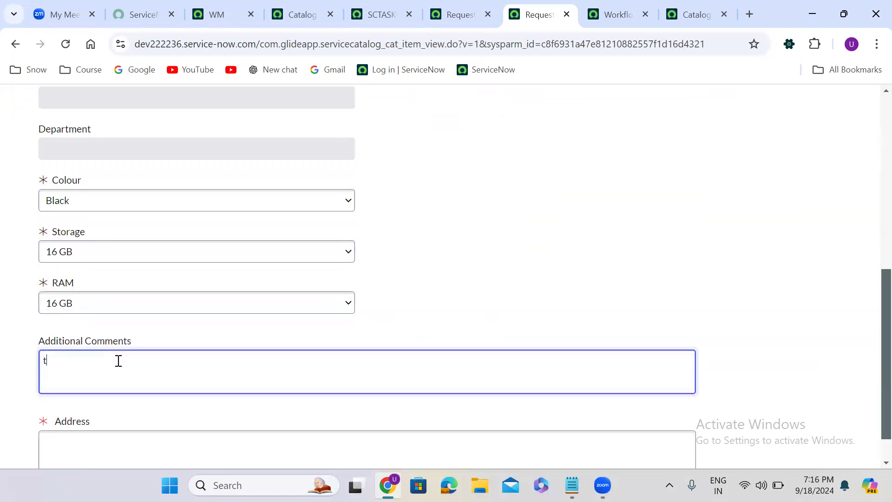
{"action": "left_click", "coordinate": [121, 446]}
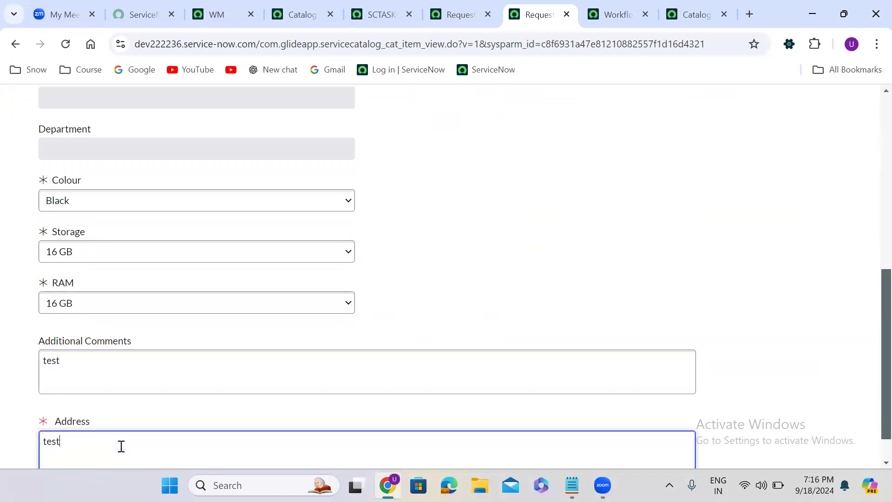
- Order the item and open the requested item from the order status page
{"action": "scroll", "coordinate": [873, 123], "scroll_direction": "up", "scroll_amount": 10}
{"action": "left_click", "coordinate": [794, 212]}
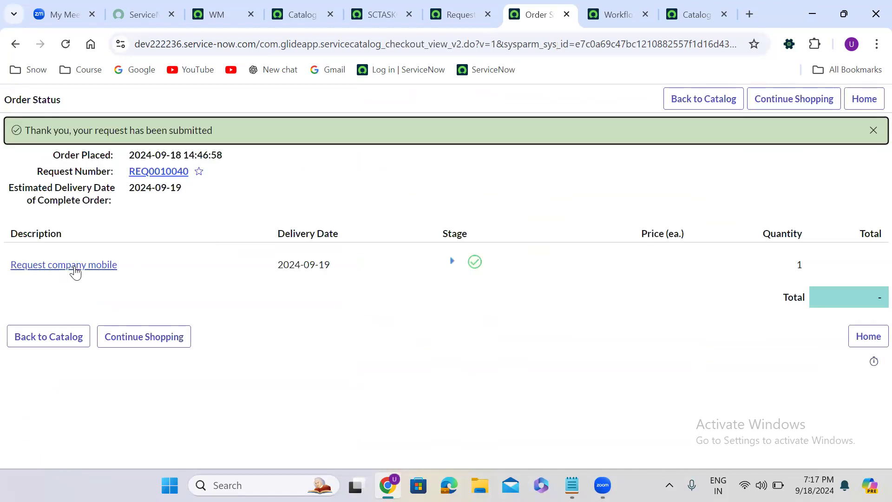
{"action": "left_click", "coordinate": [69, 270]}
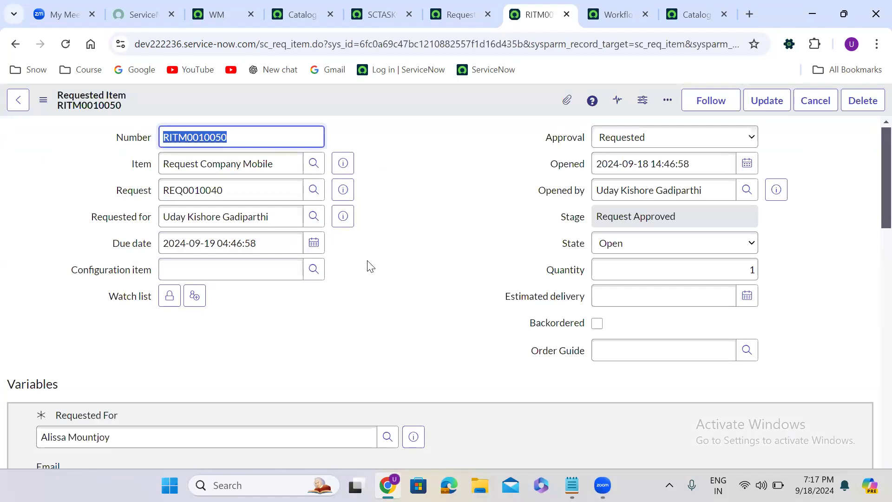
- Review the requested item's approvers and open its workflow to inspect each activity's progress
{"action": "scroll", "coordinate": [367, 264], "scroll_direction": "down", "scroll_amount": 15}
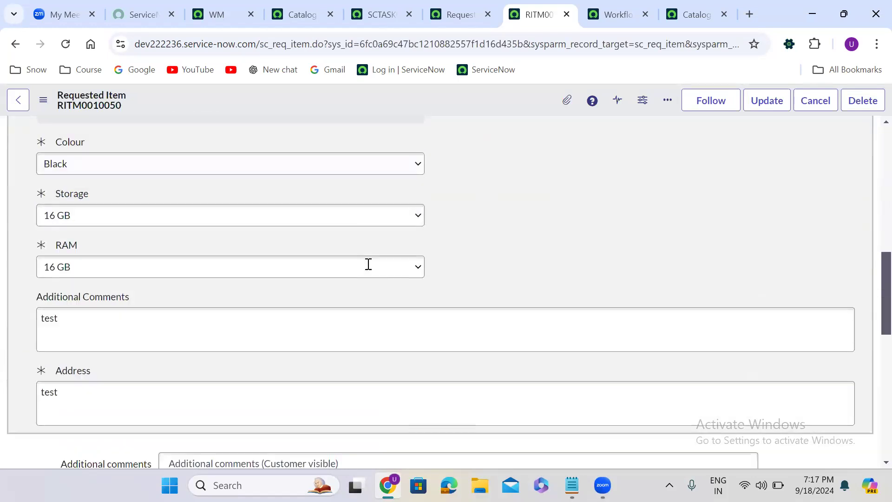
{"action": "scroll", "coordinate": [367, 263], "scroll_direction": "down", "scroll_amount": 2}
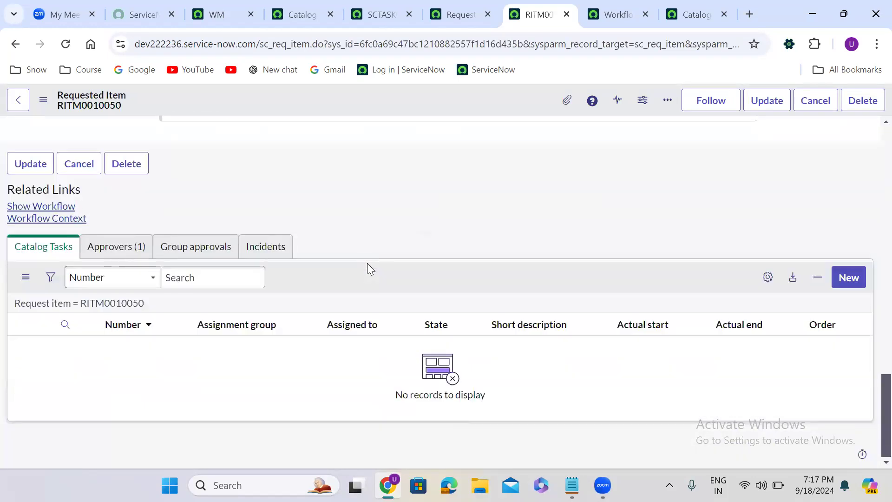
{"action": "left_click", "coordinate": [132, 247]}
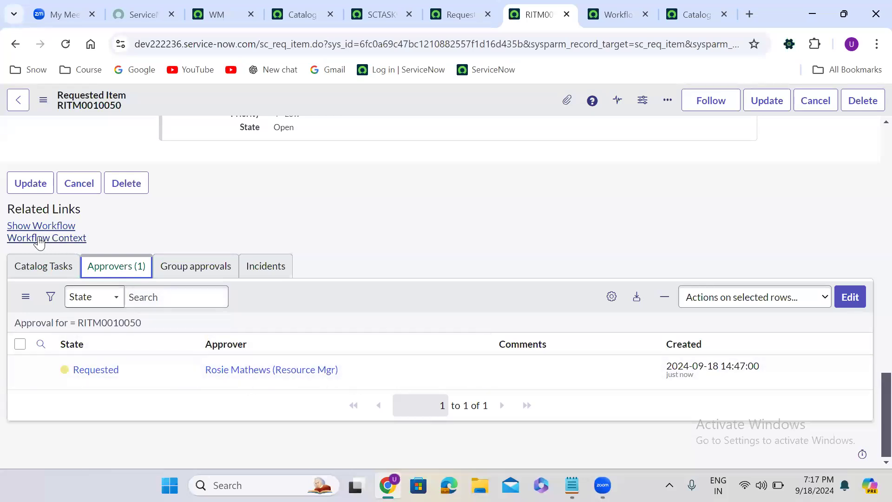
{"action": "left_click", "coordinate": [30, 226]}
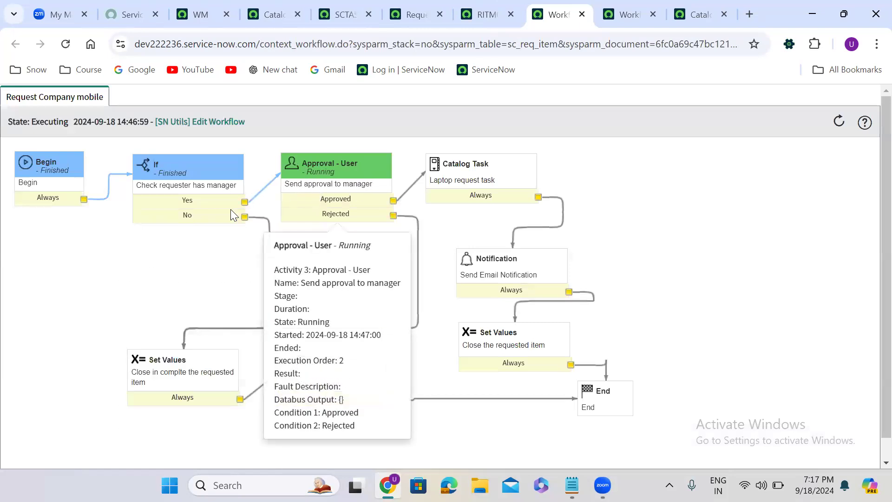
{"action": "mouse_move", "coordinate": [175, 172]}
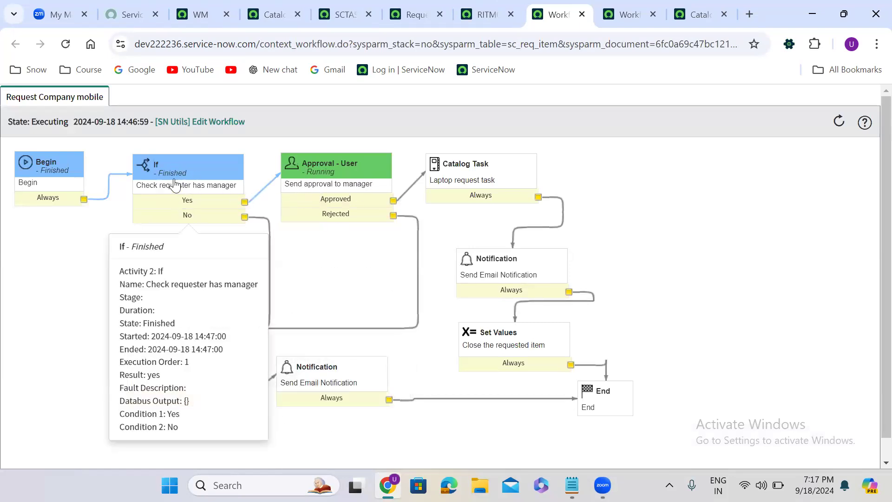
{"action": "mouse_move", "coordinate": [339, 177]}
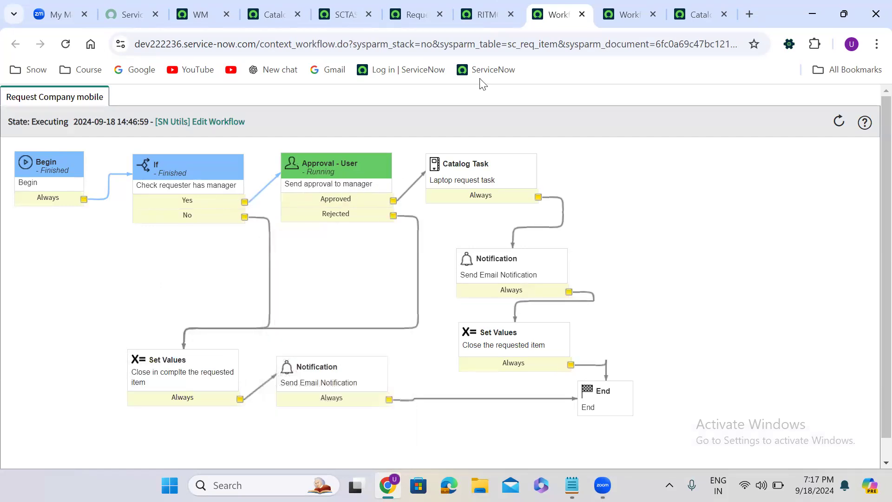
- Approve the manager's pending approval record on the requested item
{"action": "left_click", "coordinate": [482, 18]}
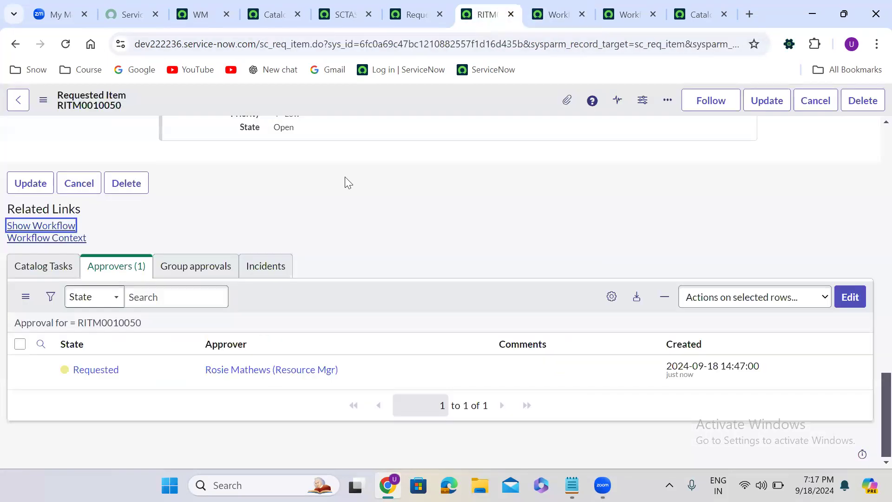
{"action": "right_click", "coordinate": [145, 370]}
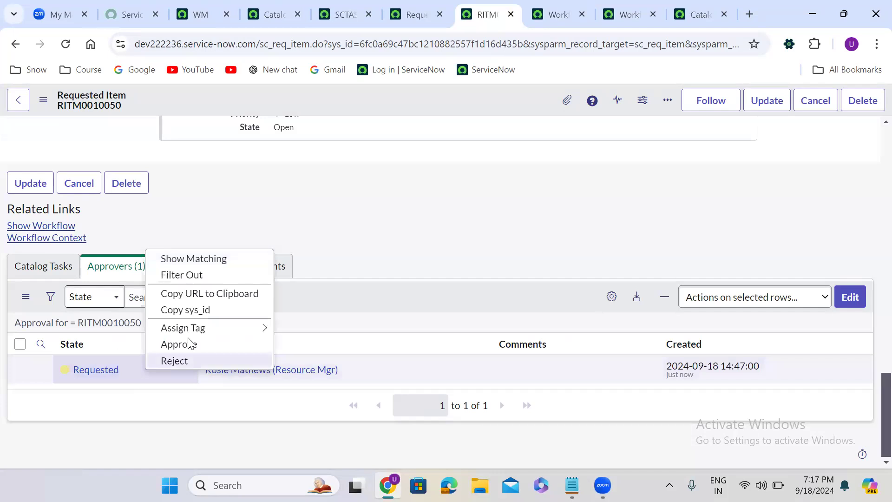
{"action": "left_click", "coordinate": [189, 343]}
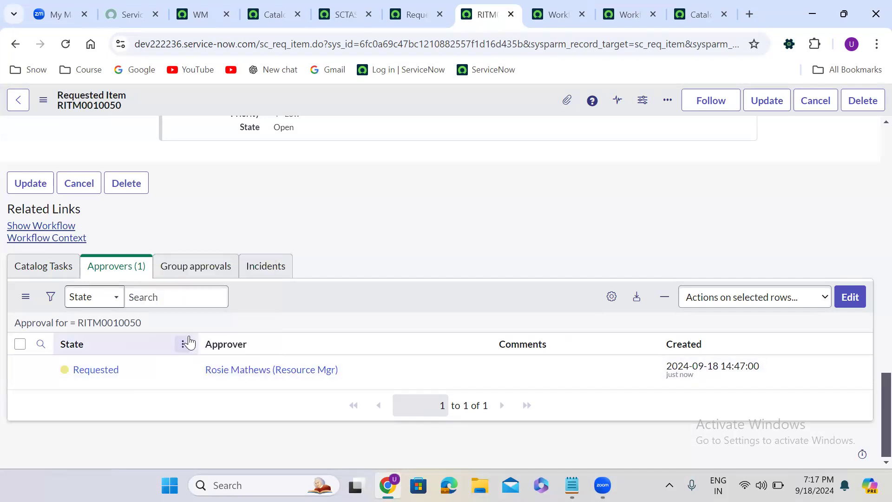
{"action": "right_click", "coordinate": [142, 367]}
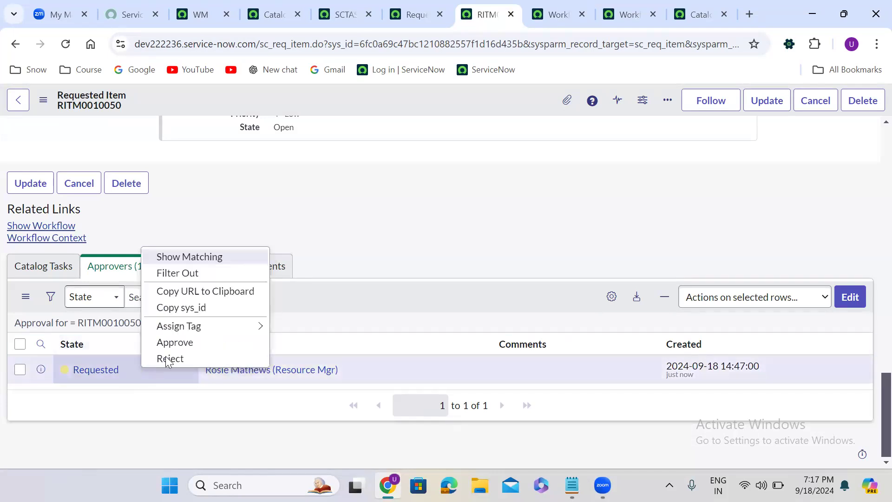
{"action": "left_click", "coordinate": [190, 343]}
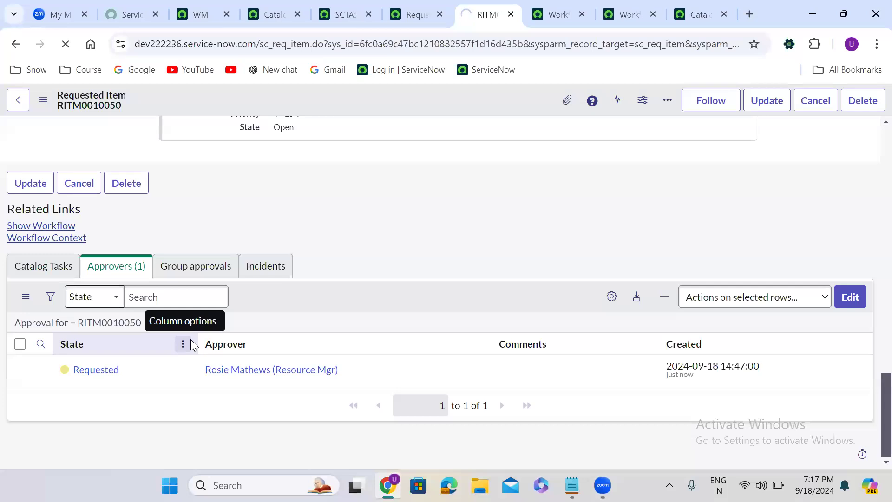
- Refresh the workflow context to check the progress of its activities
{"action": "left_click", "coordinate": [557, 14]}
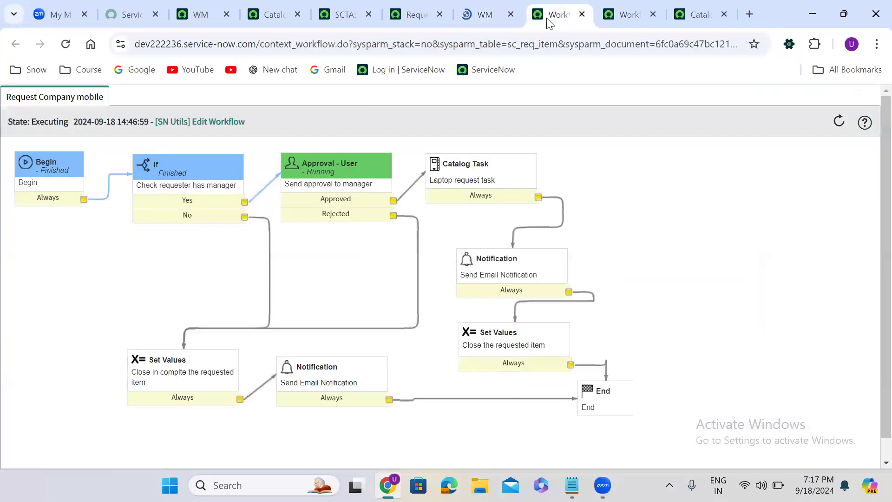
{"action": "left_click", "coordinate": [66, 45]}
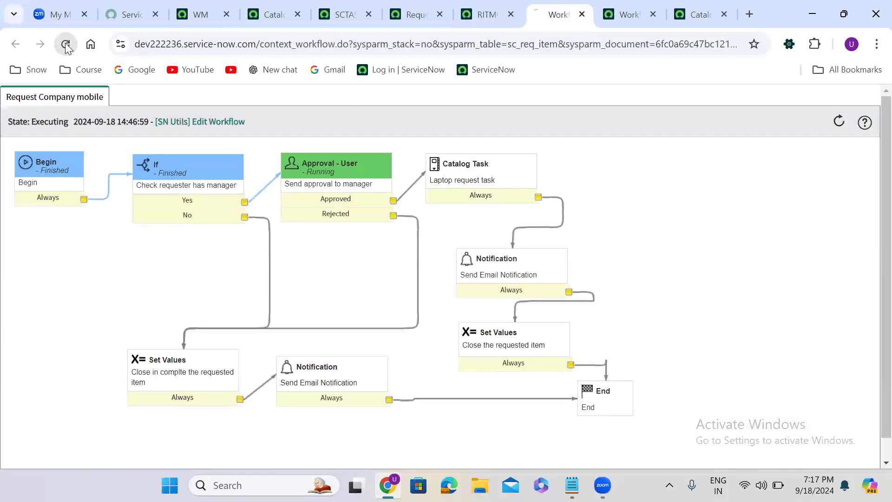
{"action": "mouse_move", "coordinate": [446, 201]}
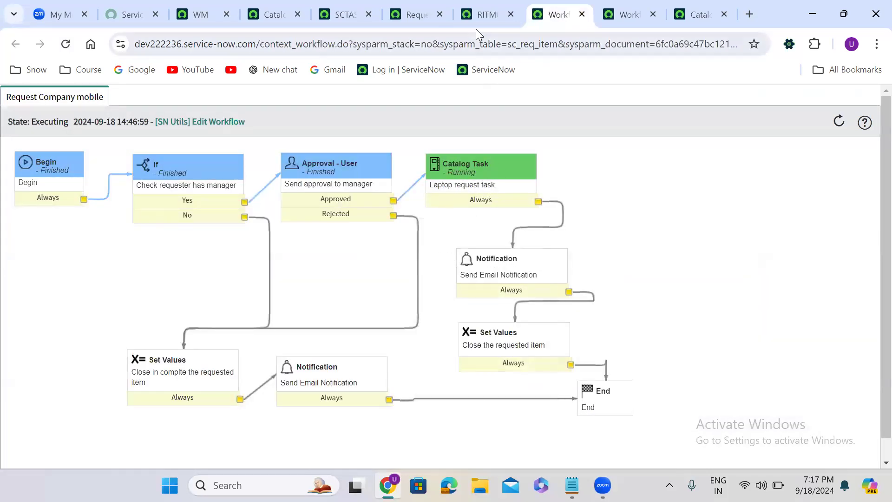
- Open the catalog task generated for the requested item from its Catalog Tasks list
{"action": "left_click", "coordinate": [474, 13]}
{"action": "left_click", "coordinate": [181, 381]}
{"action": "scroll", "coordinate": [181, 381], "scroll_direction": "down", "scroll_amount": 20}
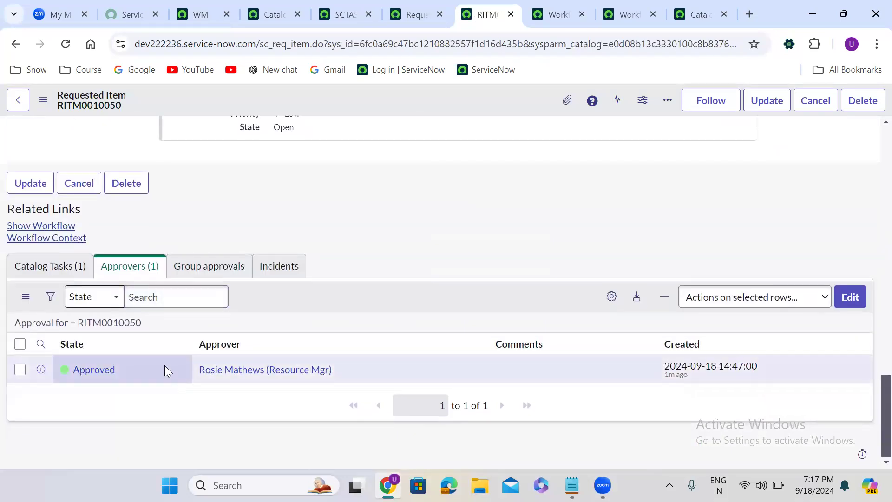
{"action": "left_click", "coordinate": [49, 266]}
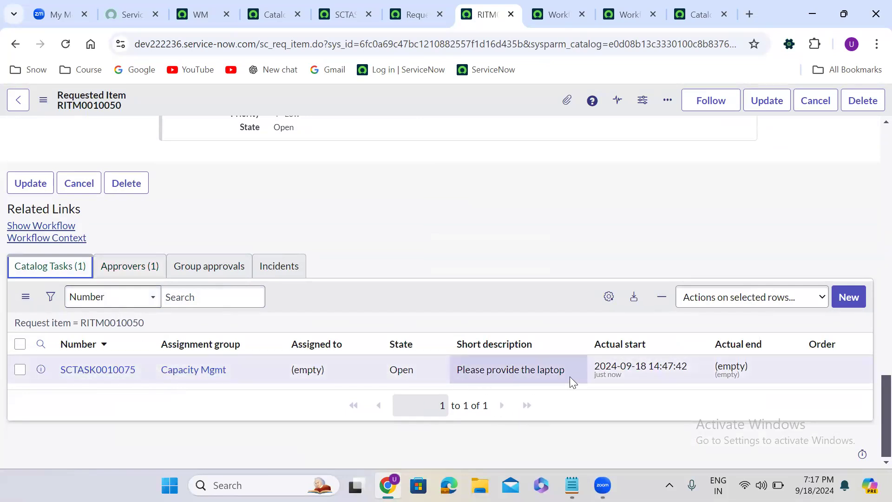
{"action": "right_click", "coordinate": [41, 370]}
{"action": "left_click", "coordinate": [190, 174]}
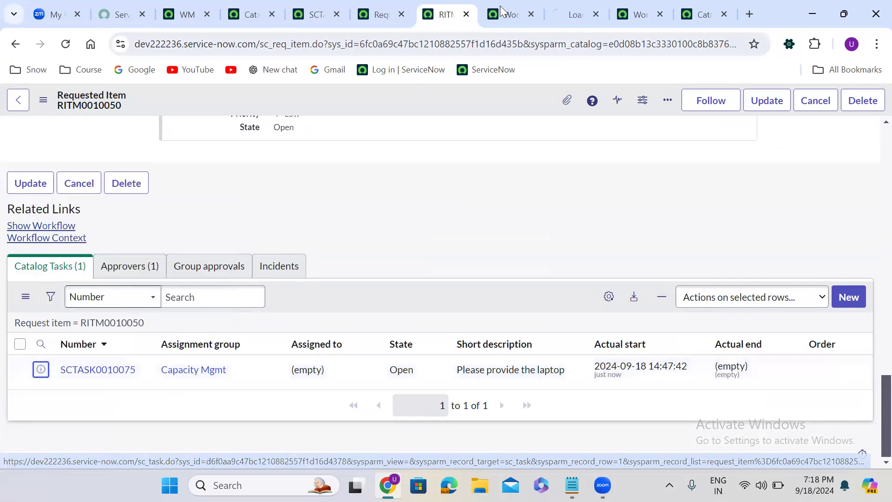
{"action": "left_click", "coordinate": [575, 14]}
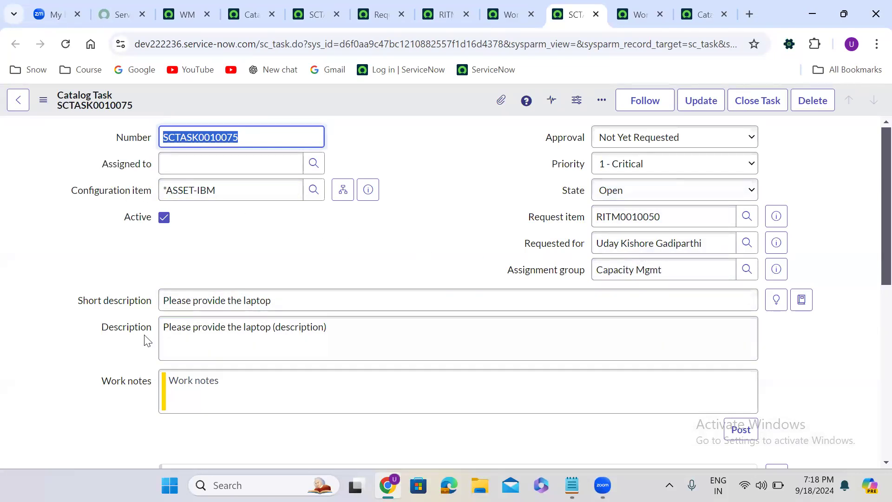
{"action": "triple_click", "coordinate": [191, 296]}
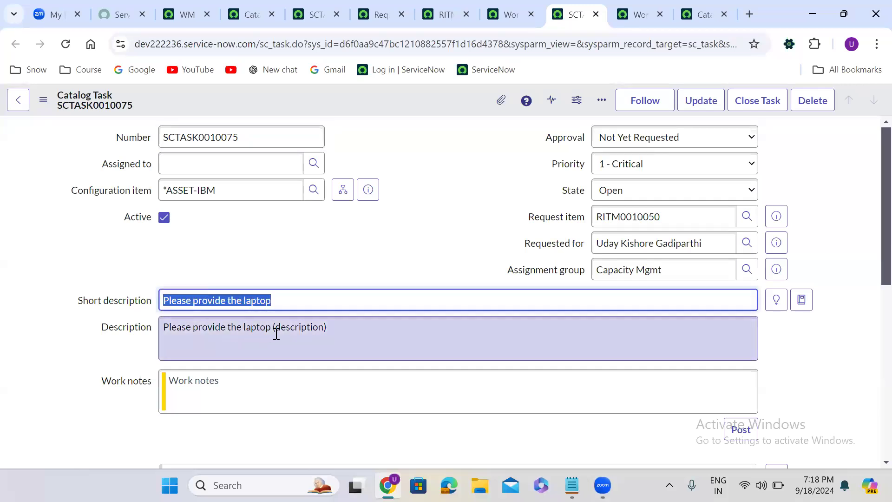
{"action": "double_click", "coordinate": [297, 331]}
{"action": "left_click", "coordinate": [367, 265]}
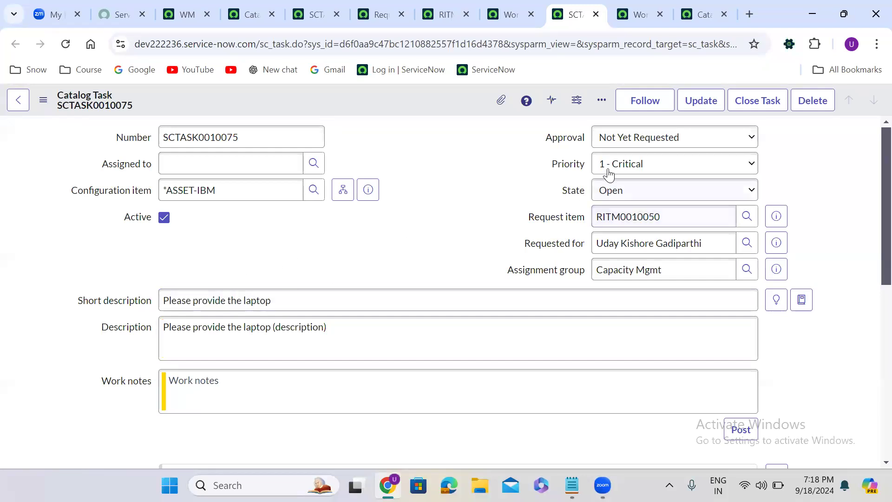
{"action": "left_click", "coordinate": [640, 8]}
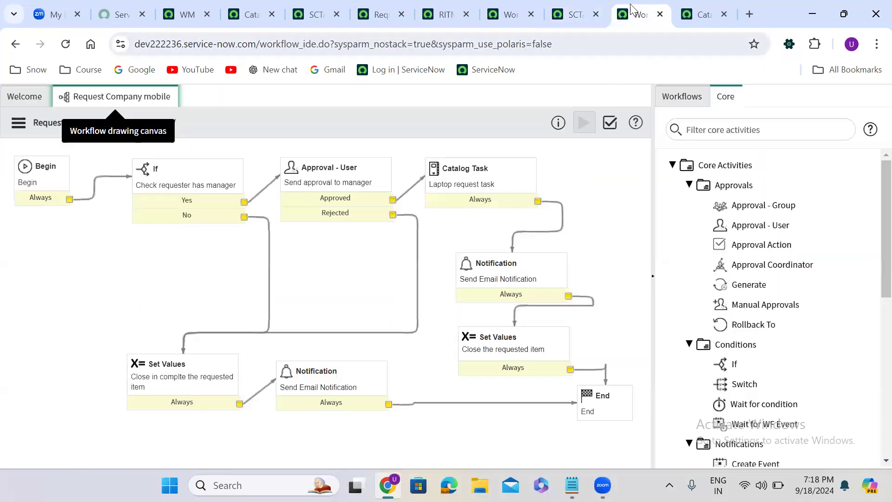
{"action": "left_click", "coordinate": [519, 7]}
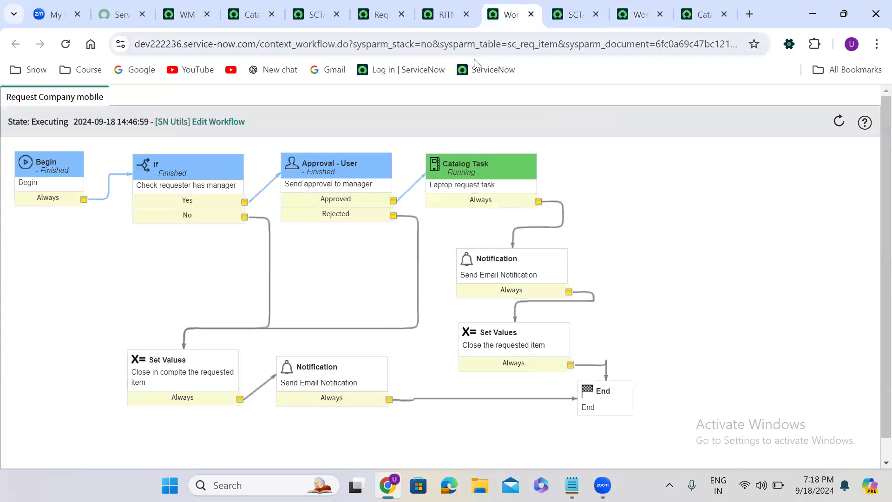
{"action": "left_click", "coordinate": [571, 8]}
{"action": "left_click_drag", "start_coordinate": [546, 6], "coordinate": [506, 11]}
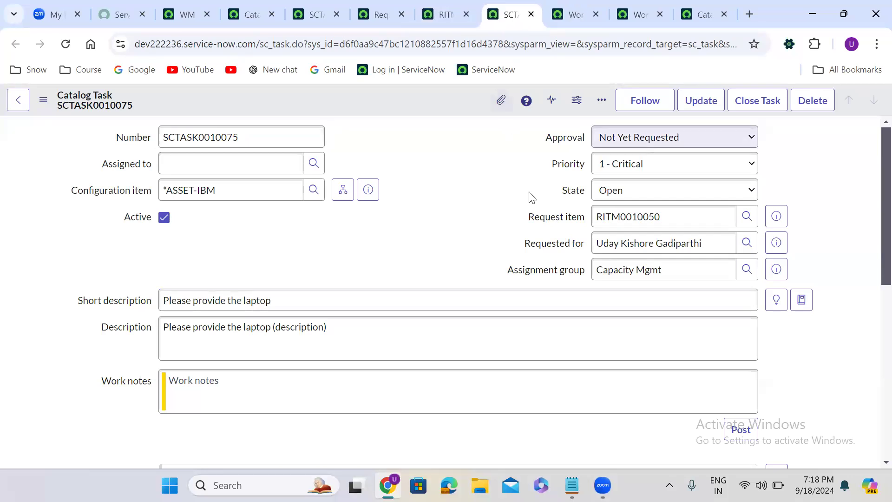
- Set the catalog task's State to Closed Complete and save the task
{"action": "left_click", "coordinate": [631, 192]}
{"action": "left_click", "coordinate": [638, 259]}
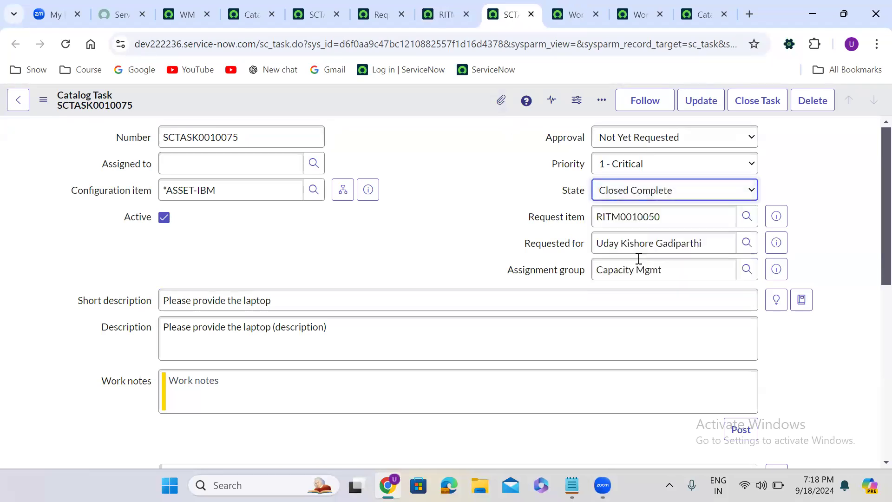
{"action": "right_click", "coordinate": [392, 99]}
{"action": "left_click", "coordinate": [416, 108]}
- Refresh the workflow context and inspect the details of each finished activity
{"action": "key", "text": "ctrl+Tab"}
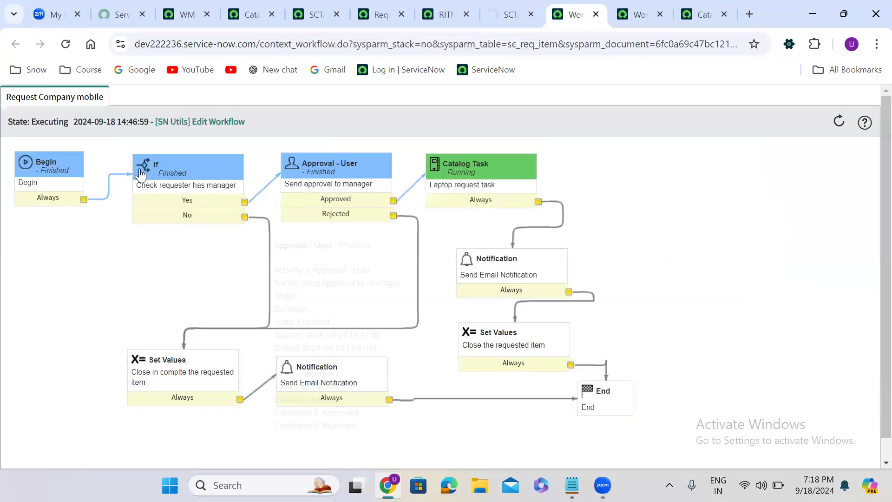
{"action": "left_click", "coordinate": [66, 43]}
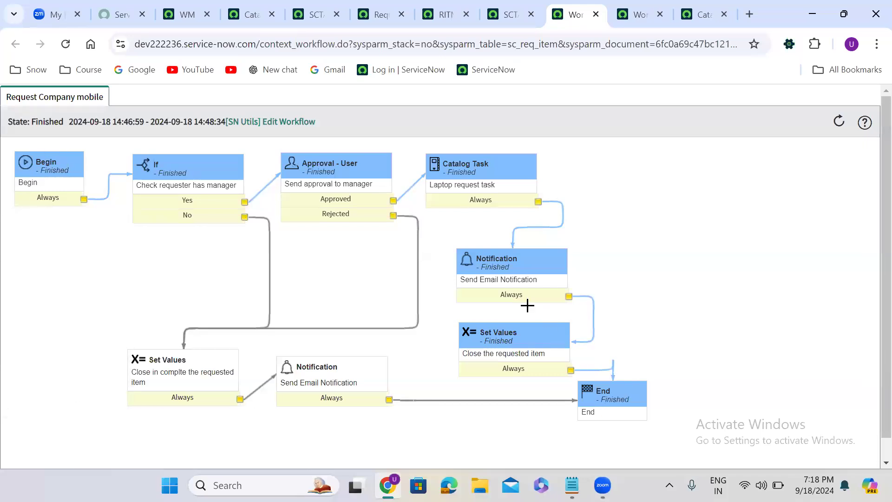
{"action": "mouse_move", "coordinate": [290, 183]}
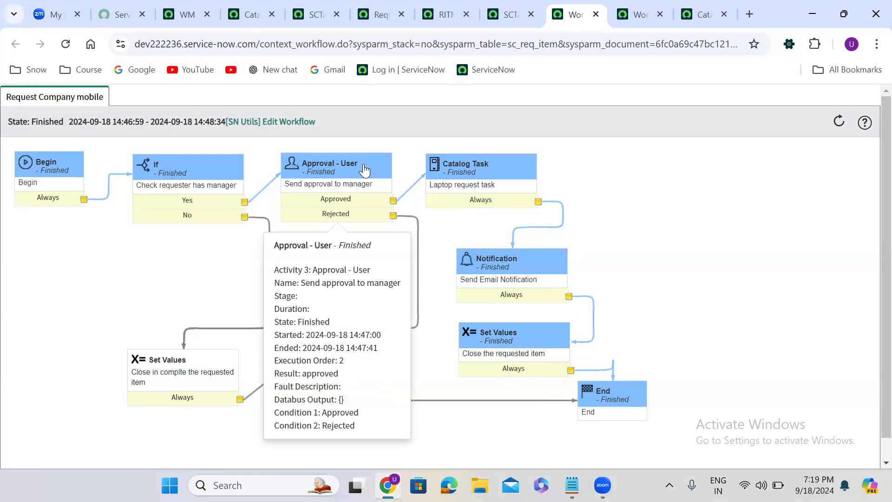
{"action": "mouse_move", "coordinate": [178, 179]}
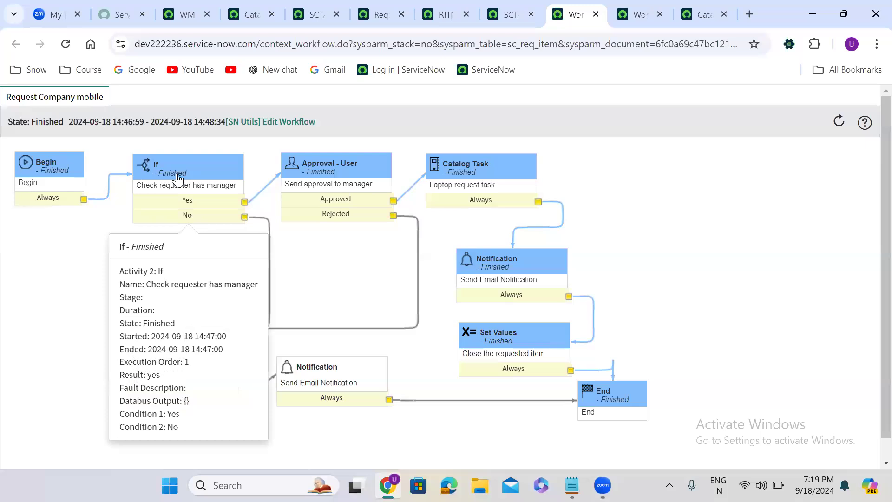
{"action": "mouse_move", "coordinate": [344, 170]}
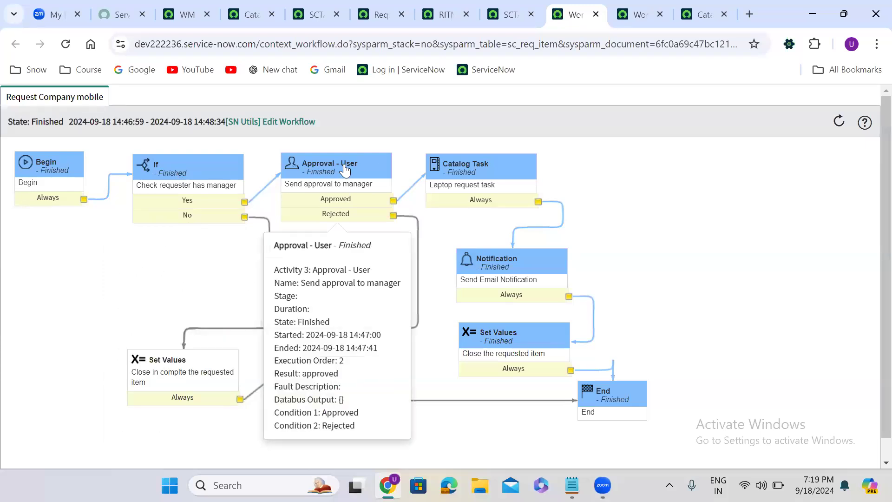
{"action": "mouse_move", "coordinate": [510, 175]}
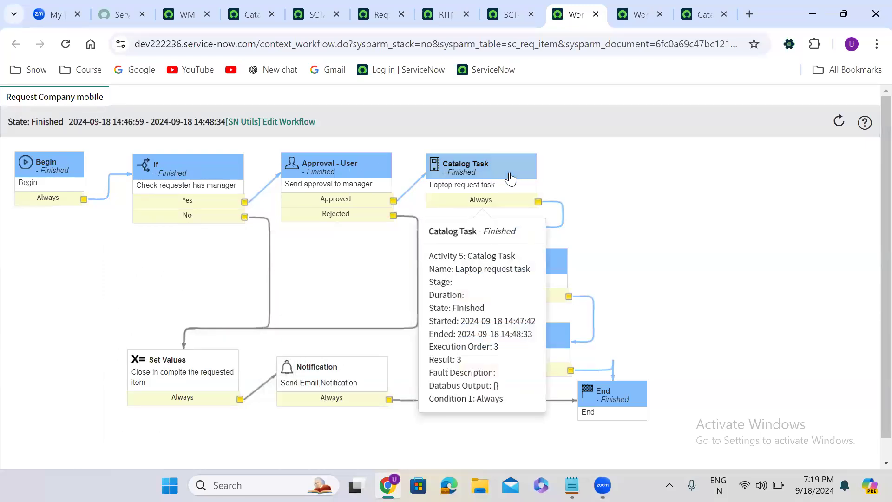
{"action": "mouse_move", "coordinate": [545, 265]}
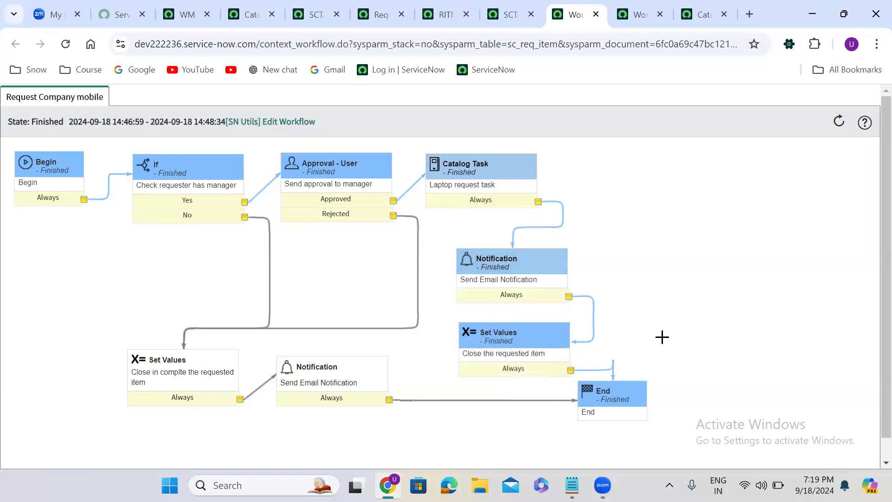
- Check the requested item's state, then return to the Request Company Mobile catalog item record
{"action": "left_click", "coordinate": [440, 10]}
{"action": "scroll", "coordinate": [874, 144], "scroll_direction": "up", "scroll_amount": 15}
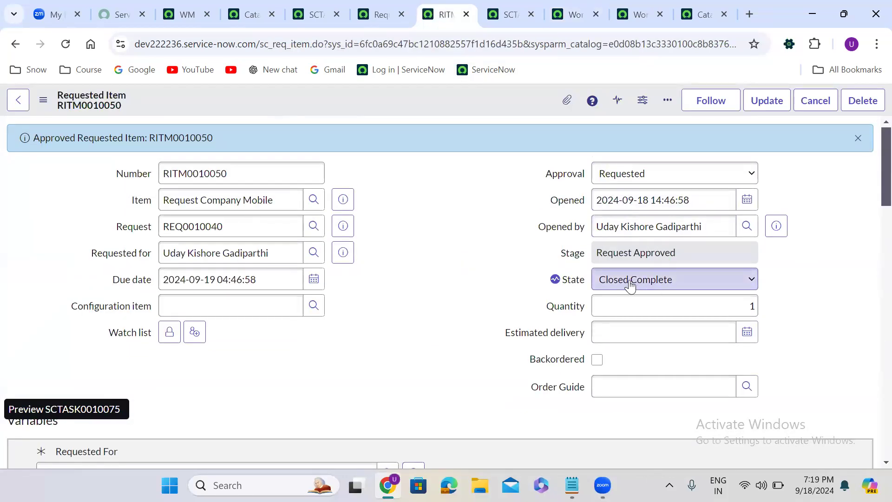
{"action": "left_click", "coordinate": [572, 10]}
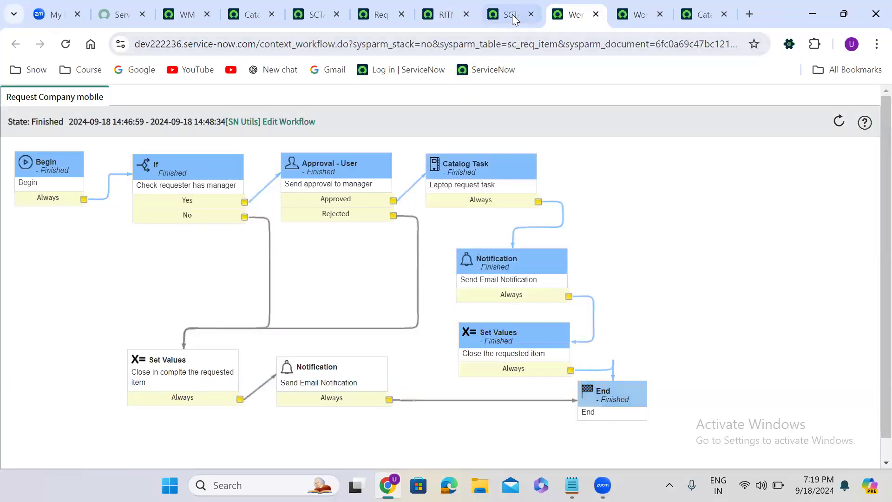
{"action": "left_click", "coordinate": [452, 6]}
{"action": "left_click", "coordinate": [373, 5]}
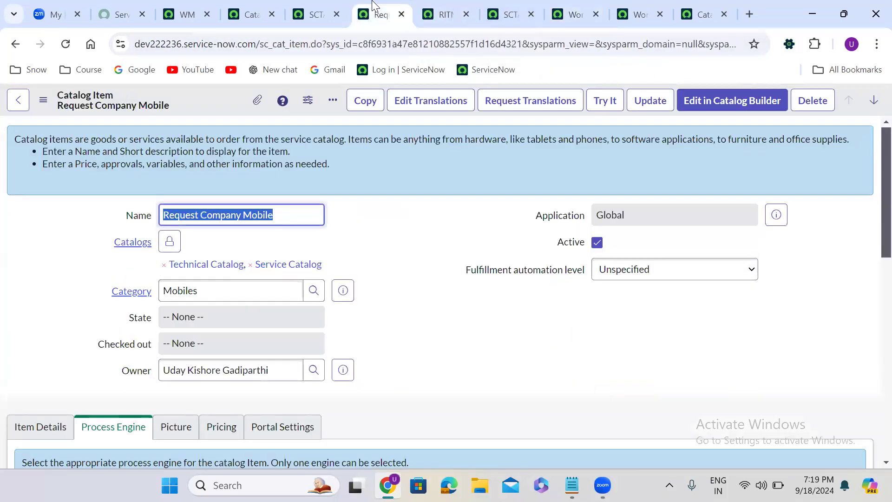
{"action": "right_click", "coordinate": [373, 6]}
{"action": "key", "text": "Escape"}
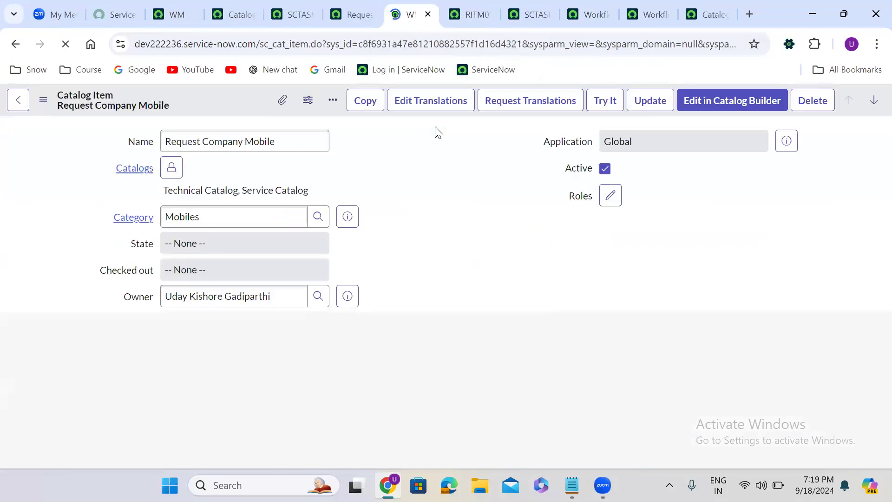
- Open the catalog item's order form and set Requested For to another user from the suggestions
{"action": "left_click", "coordinate": [604, 103]}
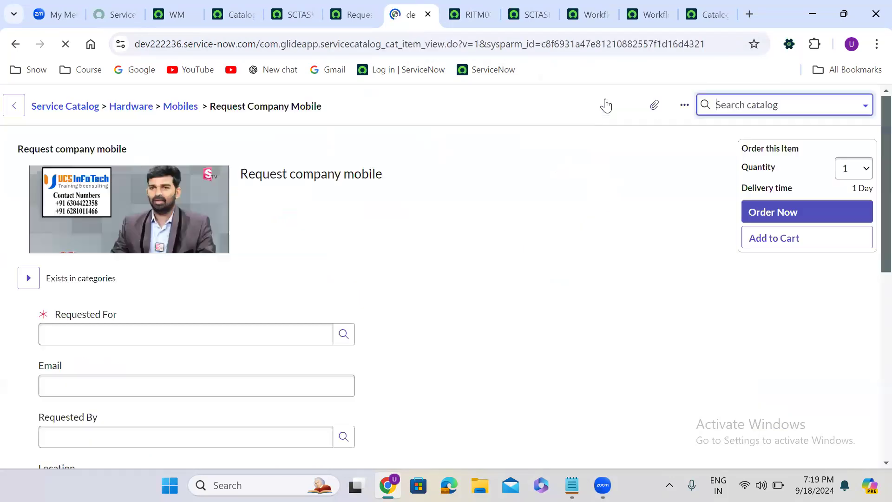
{"action": "left_click", "coordinate": [92, 332]}
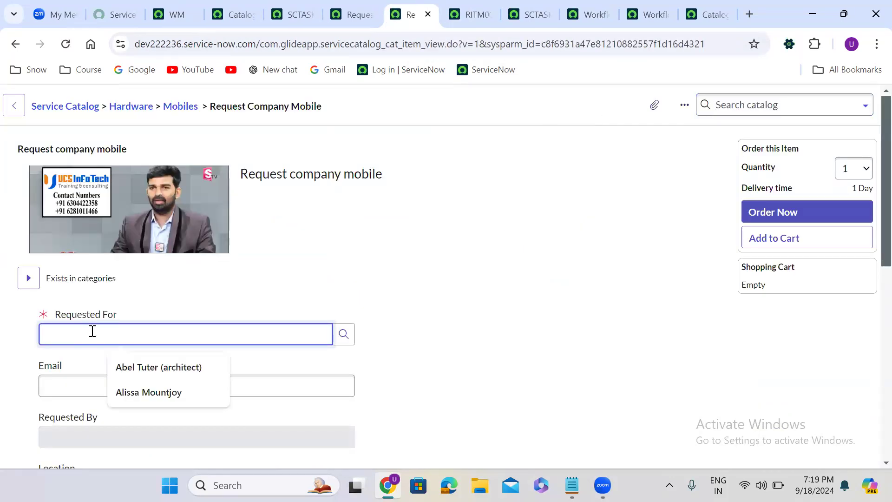
{"action": "left_click", "coordinate": [134, 393]}
- Fill the order form with Colour Black, Storage 16 GB, RAM 32 GB and Address 'ewfw'
{"action": "scroll", "coordinate": [438, 339], "scroll_direction": "down", "scroll_amount": 8}
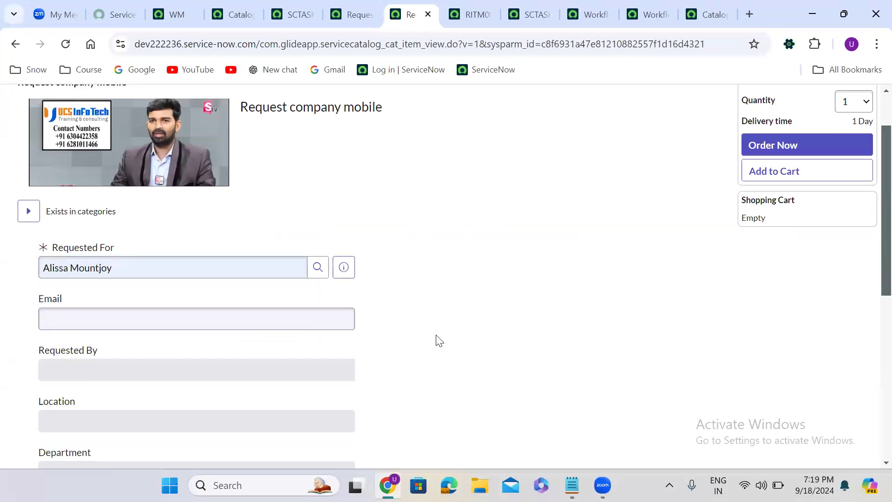
{"action": "left_click", "coordinate": [70, 161]}
{"action": "left_click", "coordinate": [86, 204]}
{"action": "left_click", "coordinate": [88, 214]}
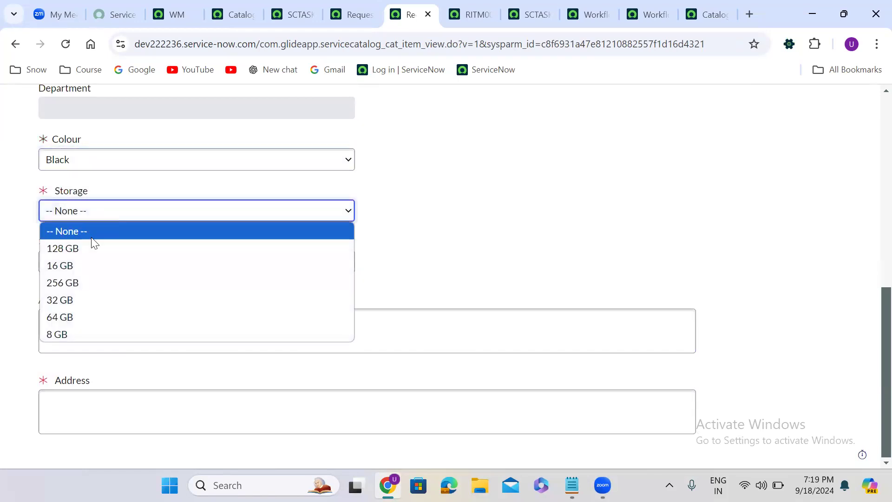
{"action": "left_click", "coordinate": [93, 267]}
{"action": "left_click", "coordinate": [113, 265]}
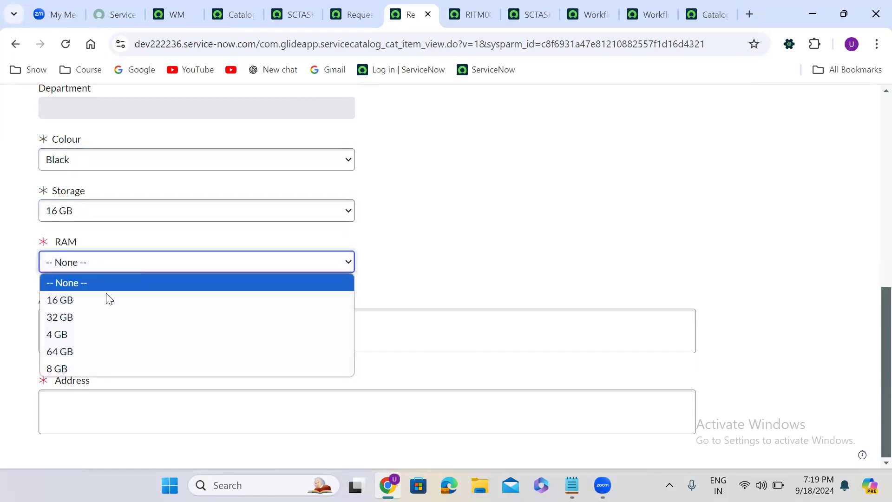
{"action": "left_click", "coordinate": [100, 317]}
{"action": "left_click", "coordinate": [95, 400]}
{"action": "type", "text": "ewfw"}
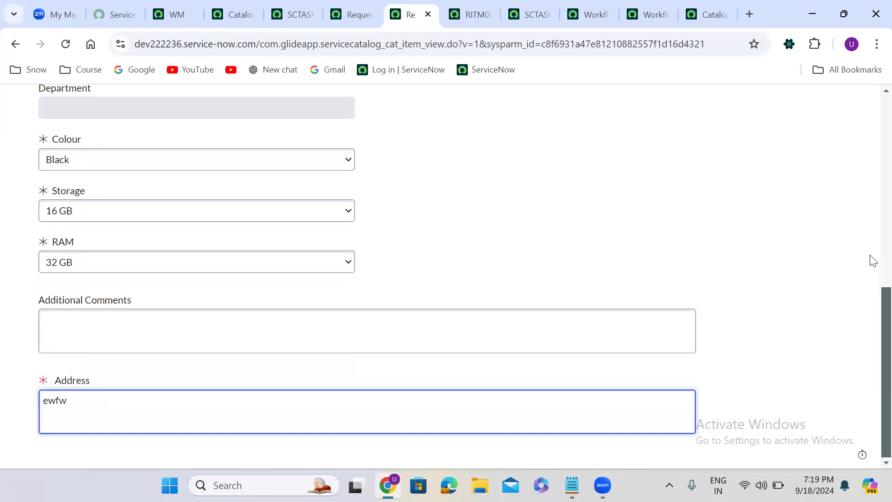
- Submit the mobile order and open the Request company mobile requested item from the order status page
{"action": "scroll", "coordinate": [873, 130], "scroll_direction": "up", "scroll_amount": 10}
{"action": "left_click", "coordinate": [793, 210]}
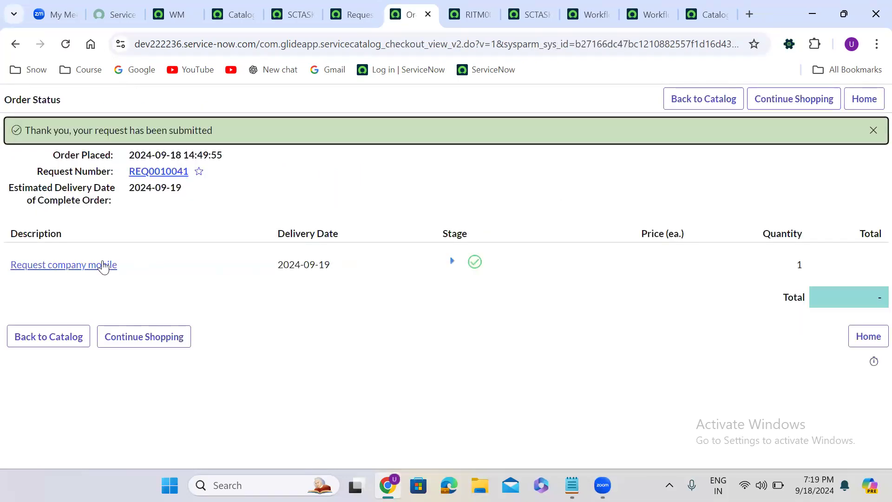
{"action": "left_click", "coordinate": [89, 265]}
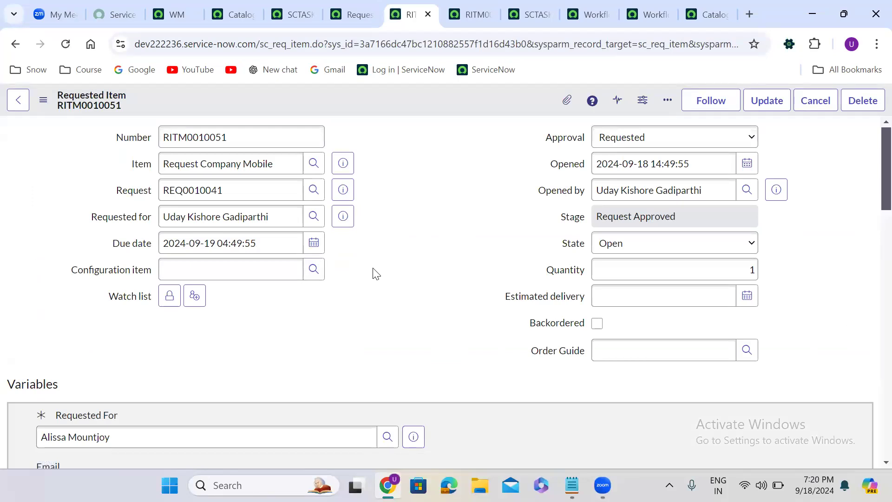
- Open the requested item's workflow context from its related links
{"action": "scroll", "coordinate": [374, 272], "scroll_direction": "down", "scroll_amount": 1}
{"action": "scroll", "coordinate": [373, 270], "scroll_direction": "down", "scroll_amount": 20}
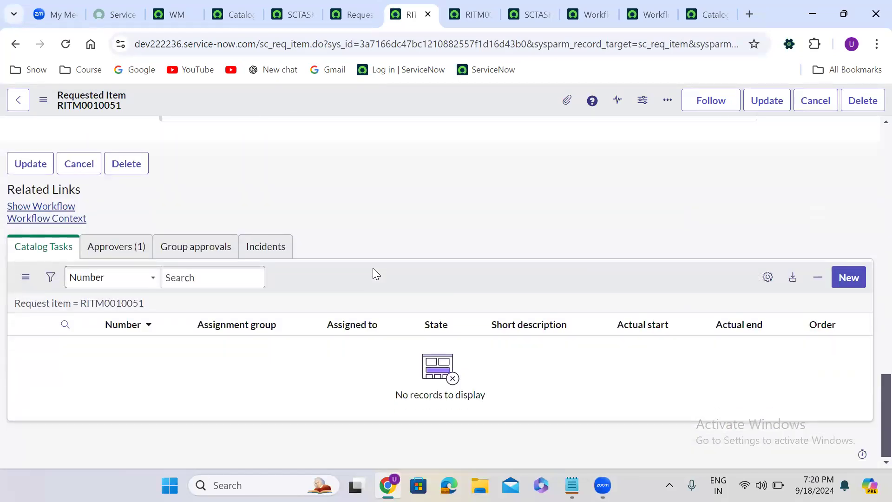
{"action": "left_click", "coordinate": [61, 208]}
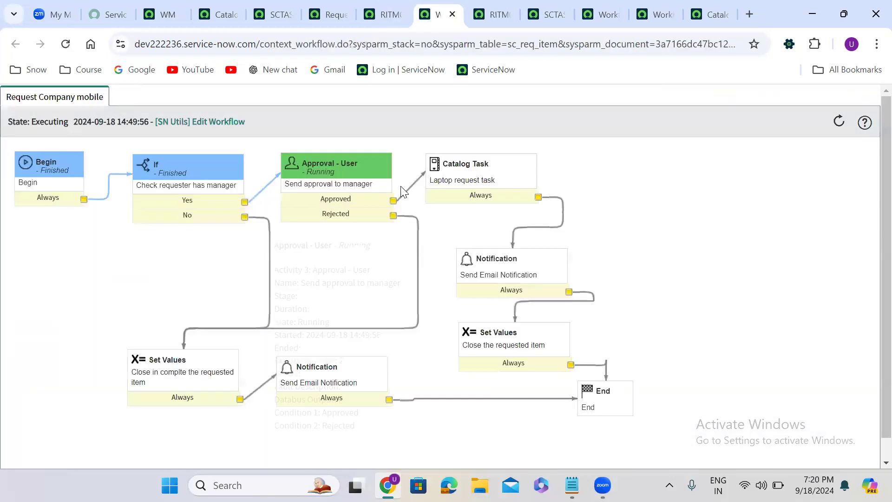
- Reject the manager's pending approval in the requested item's approvers list
{"action": "left_click", "coordinate": [388, 15]}
{"action": "left_click", "coordinate": [142, 251]}
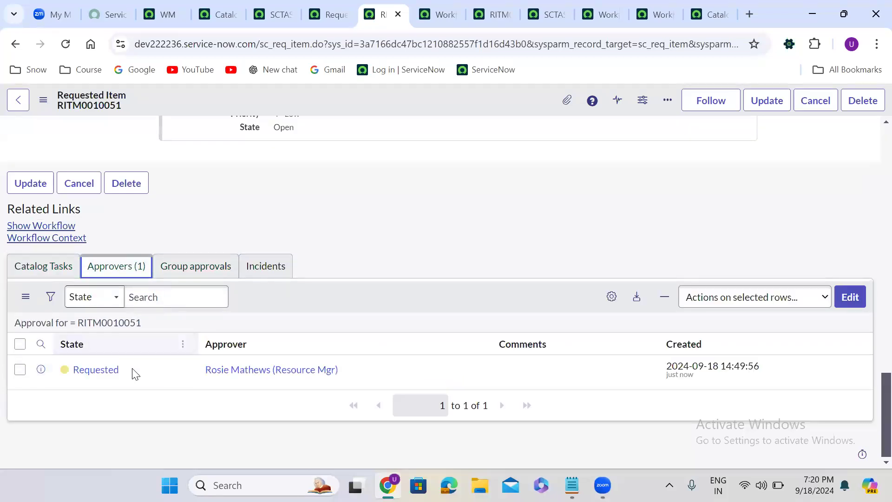
{"action": "right_click", "coordinate": [132, 367]}
{"action": "left_click", "coordinate": [186, 358]}
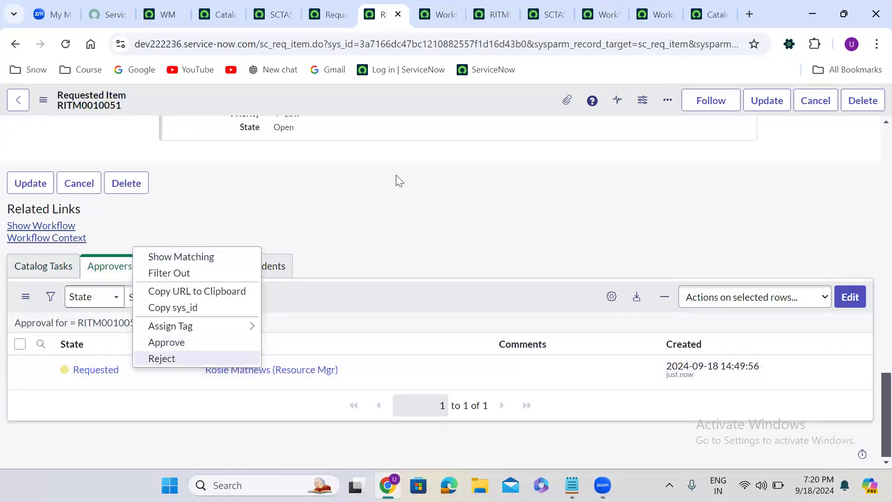
- Refresh the workflow context and inspect the activities along the rejection path
{"action": "left_click", "coordinate": [444, 9]}
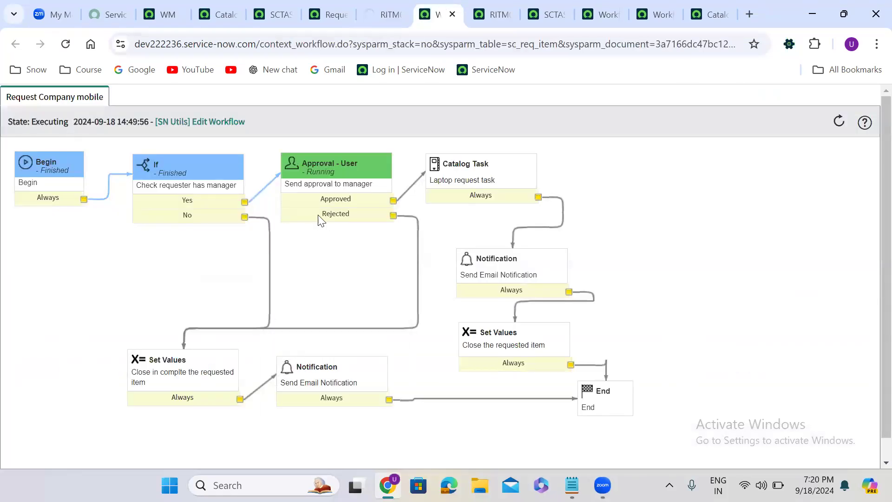
{"action": "mouse_move", "coordinate": [360, 220]}
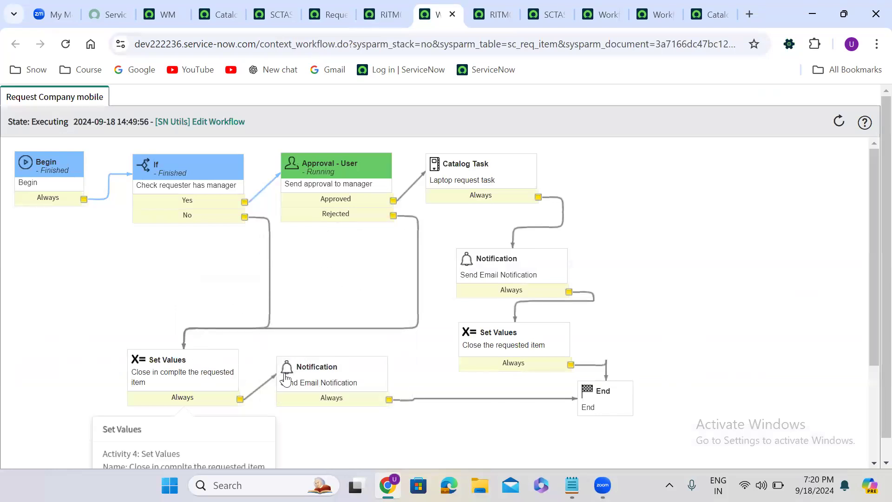
{"action": "left_click_drag", "start_coordinate": [299, 366], "coordinate": [346, 397]}
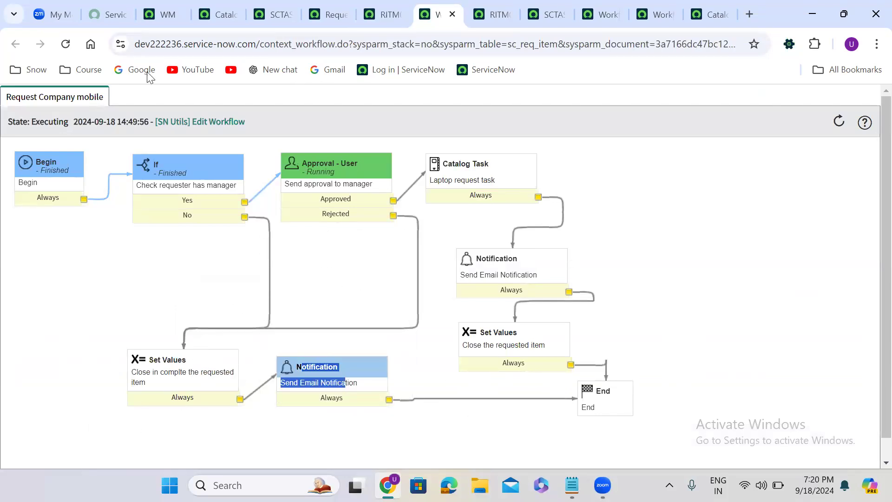
{"action": "left_click", "coordinate": [64, 44]}
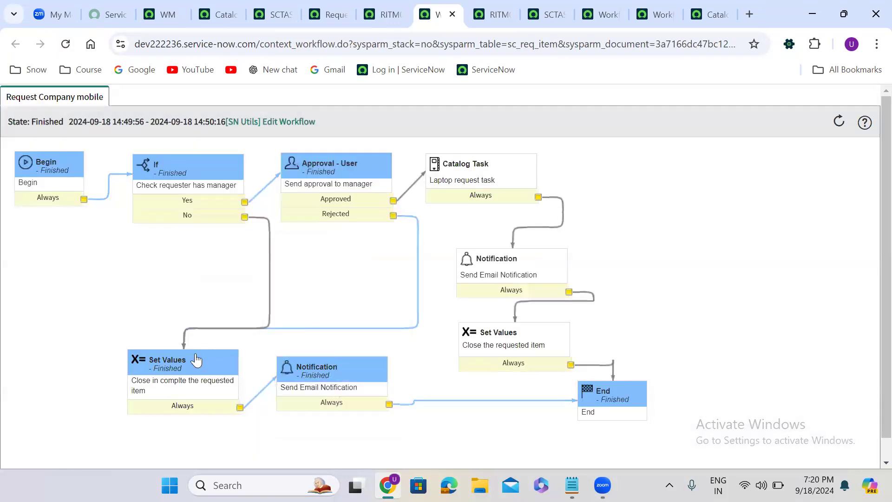
{"action": "mouse_move", "coordinate": [190, 366]}
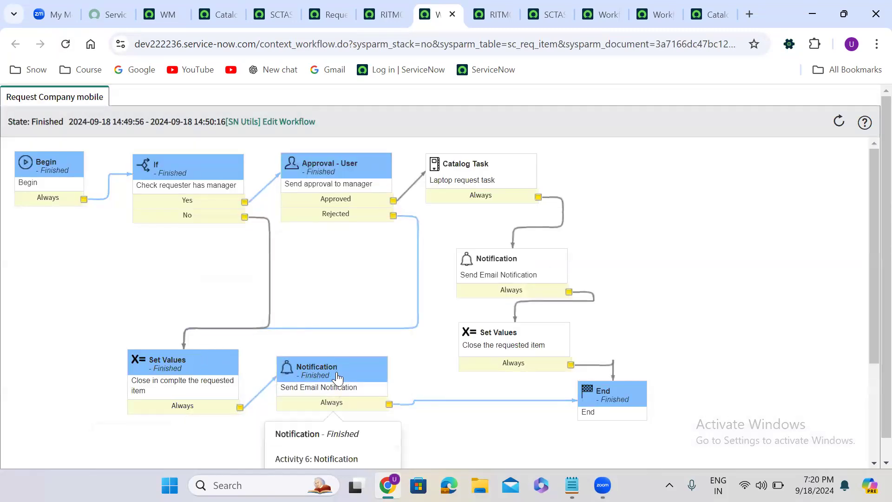
{"action": "mouse_move", "coordinate": [621, 399]}
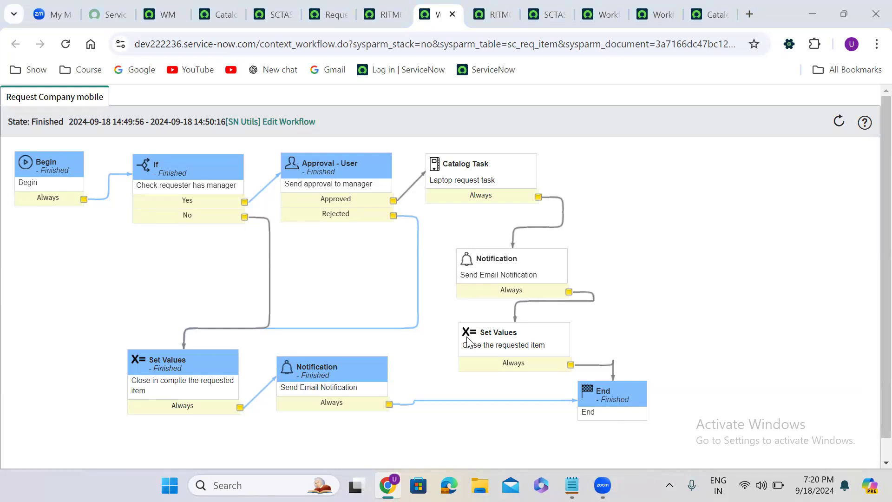
{"action": "mouse_move", "coordinate": [370, 377]}
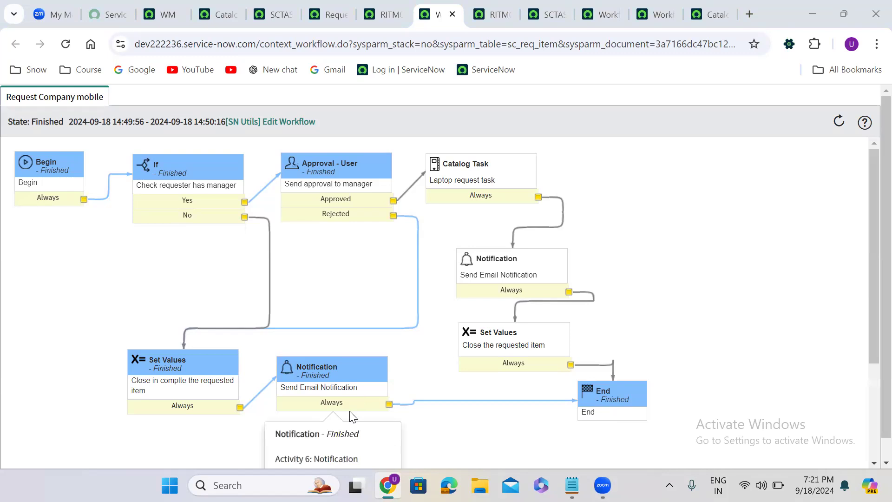